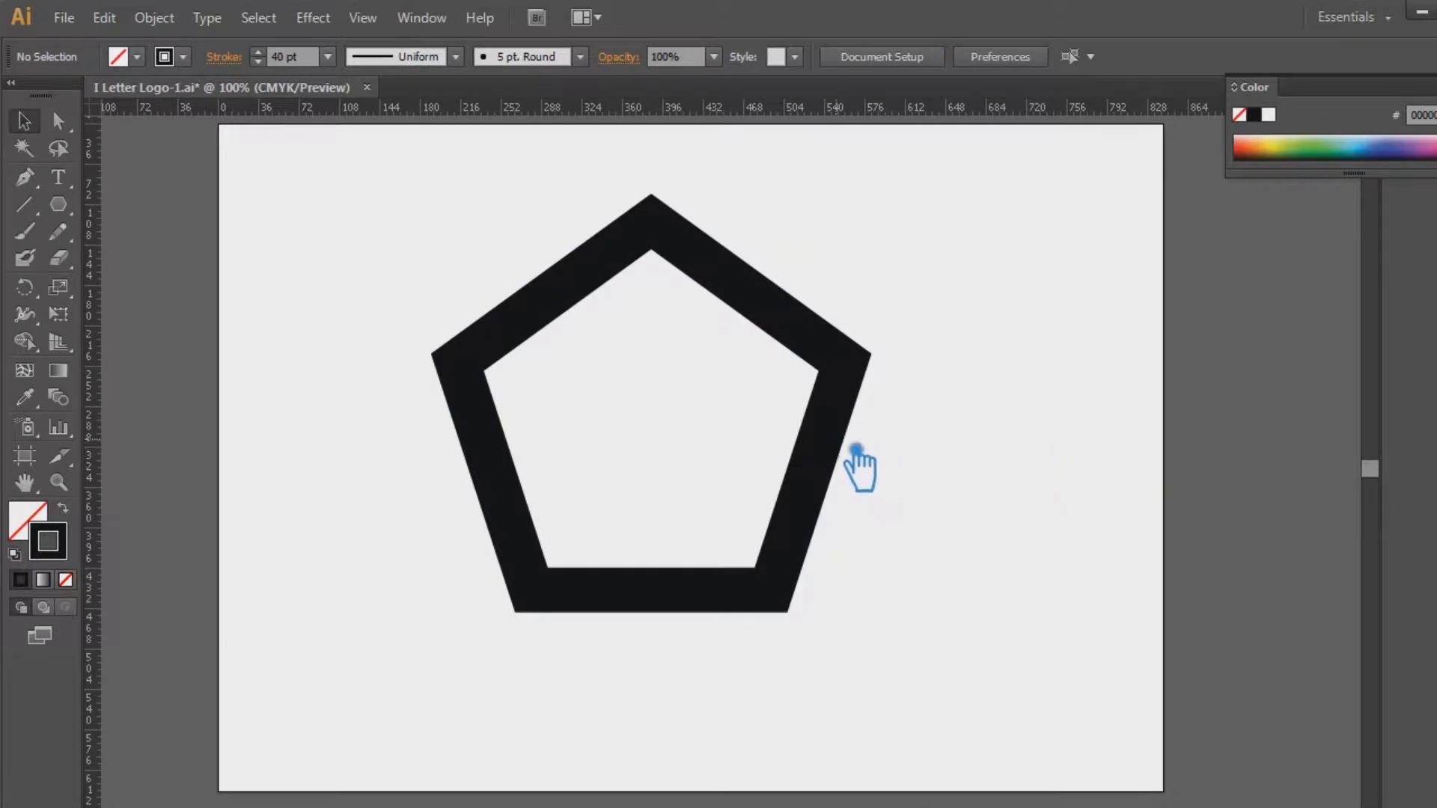
# Step: Apply the variable width profile that tapers at both ends to the pentagon's stroke
pyautogui.click(842, 464)
pyautogui.click(459, 58)
pyautogui.click(391, 140)
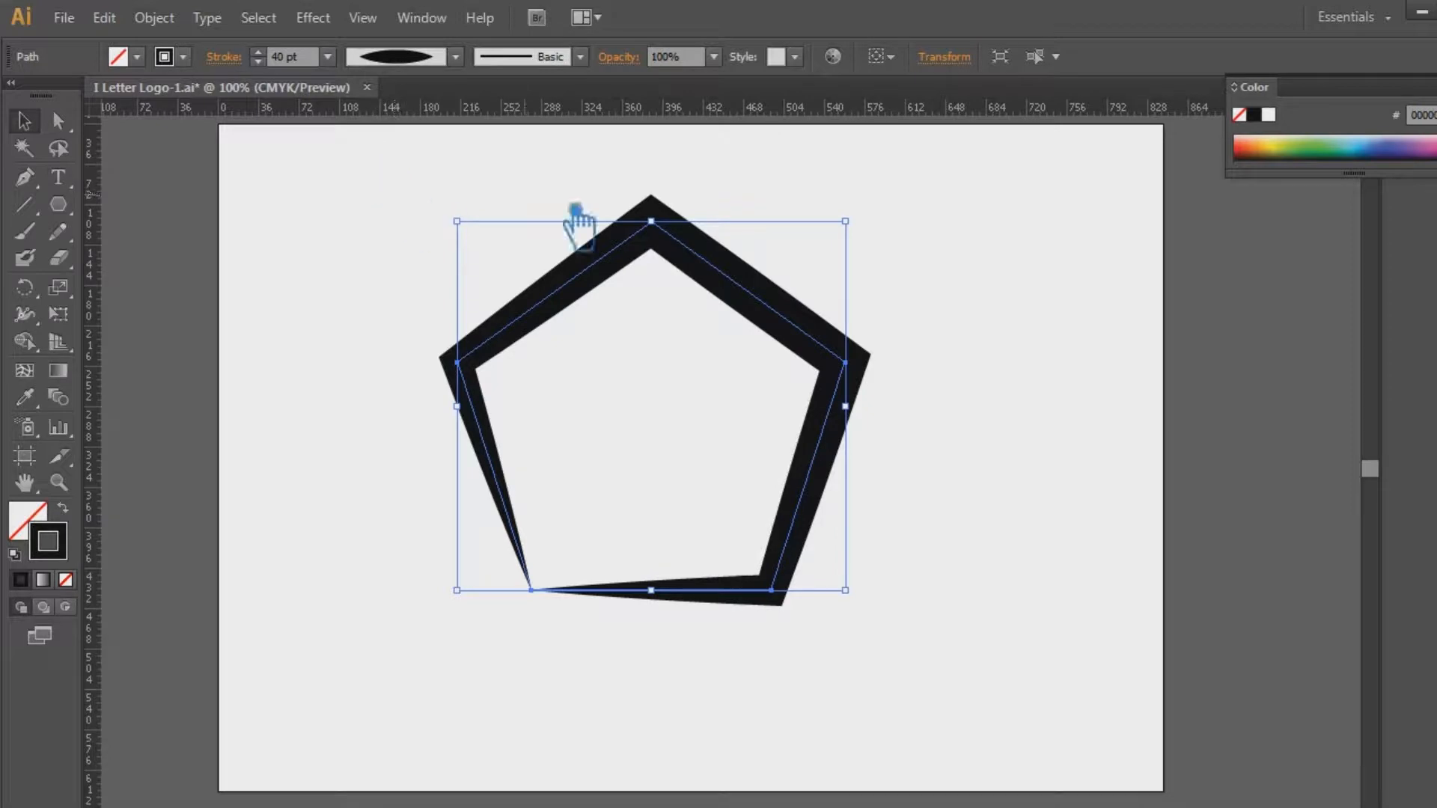
# Step: Set the tapered pentagon's stroke weight to 45 pt
pyautogui.click(1116, 423)
pyautogui.click(855, 450)
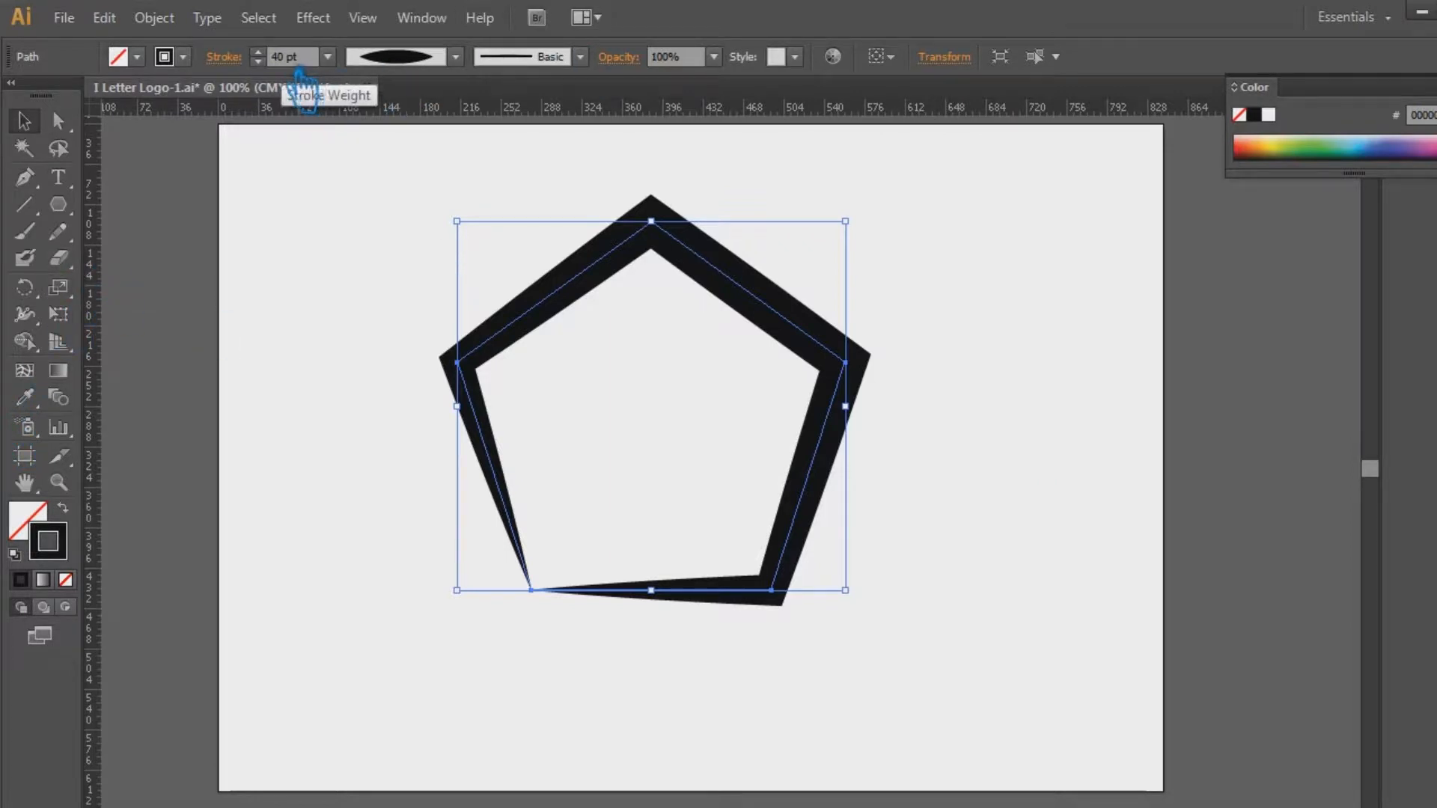
pyautogui.write('5')
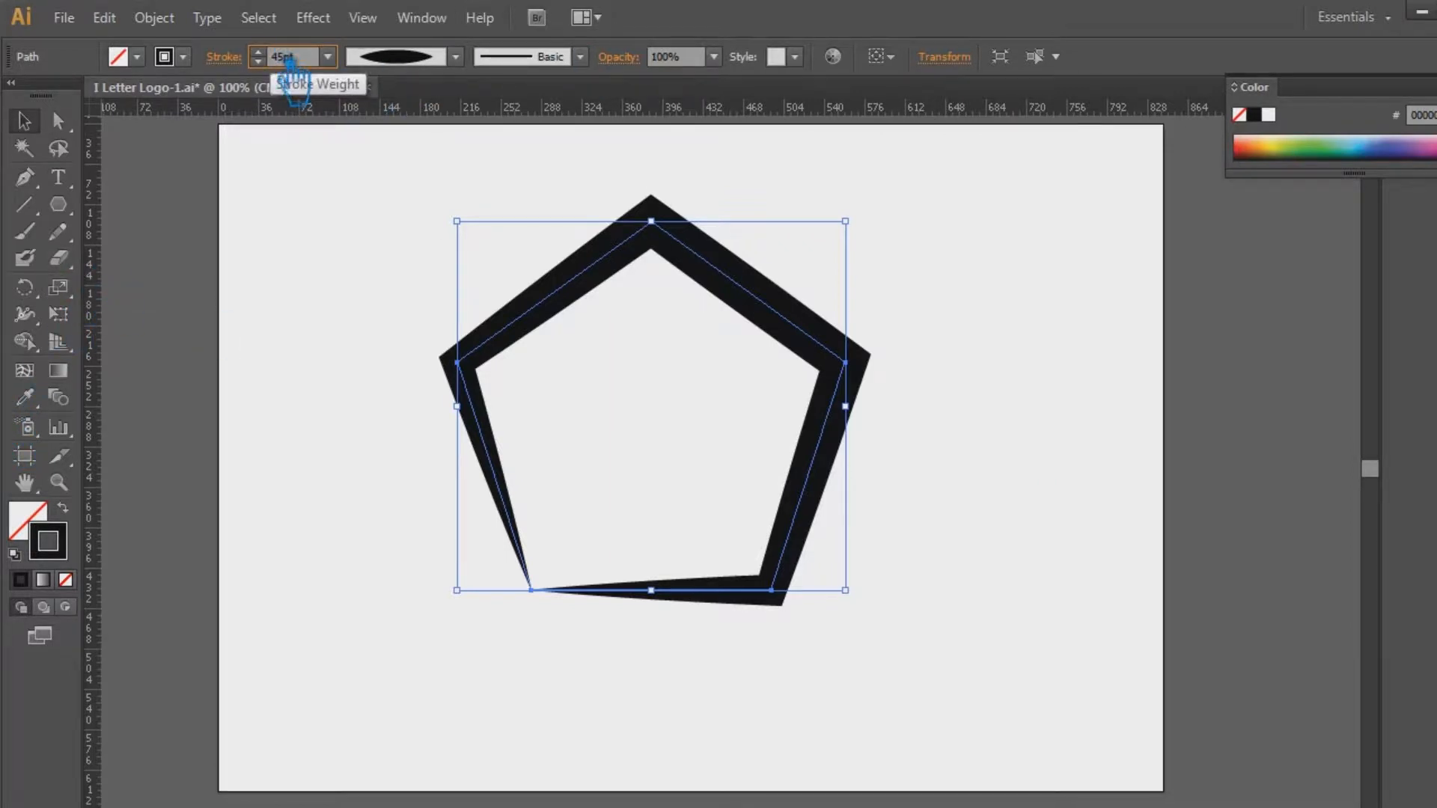
pyautogui.press('Return')
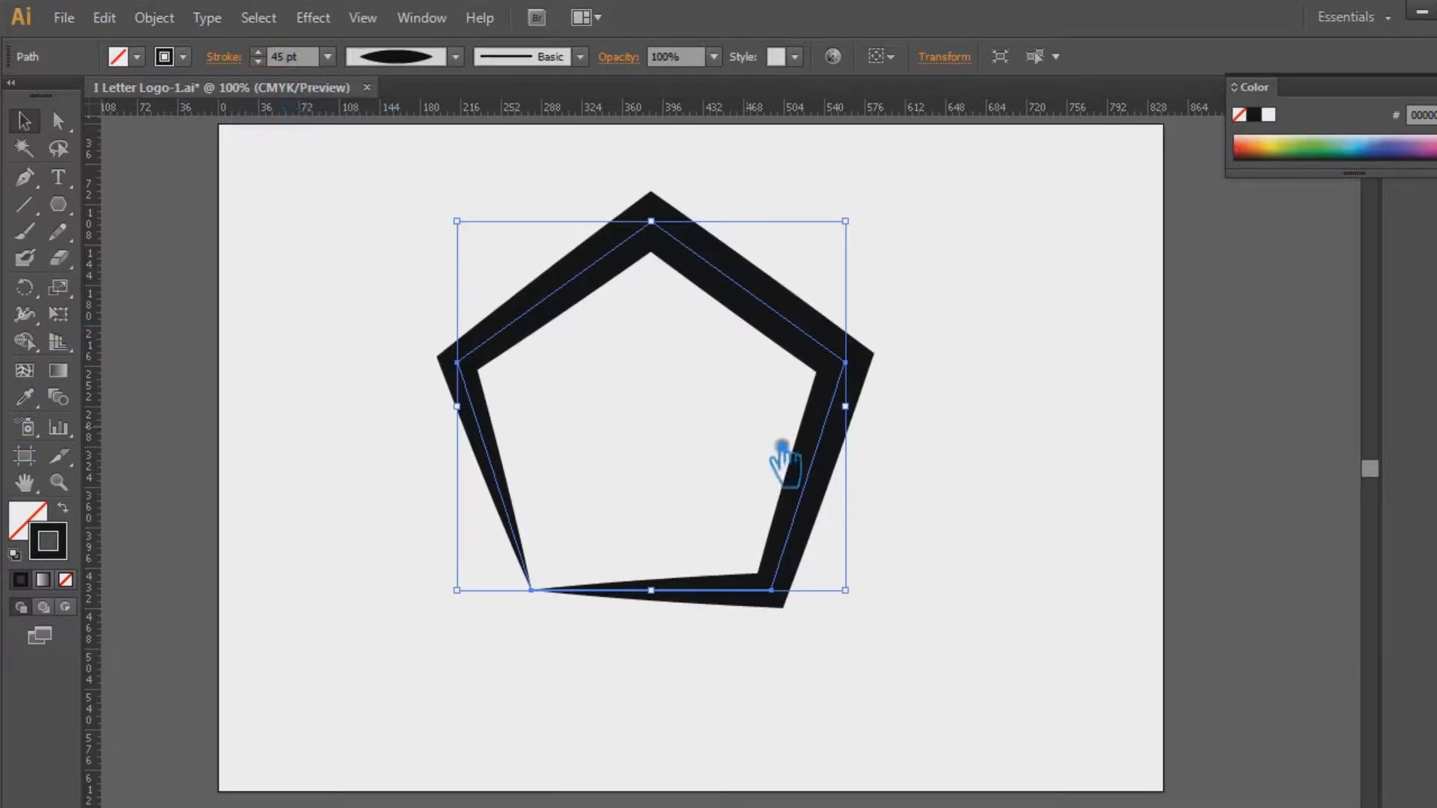
# Step: Try to expand the pentagon's stroke appearance and unite the resulting shapes with Pathfinder, and undo both operations
pyautogui.click(153, 17)
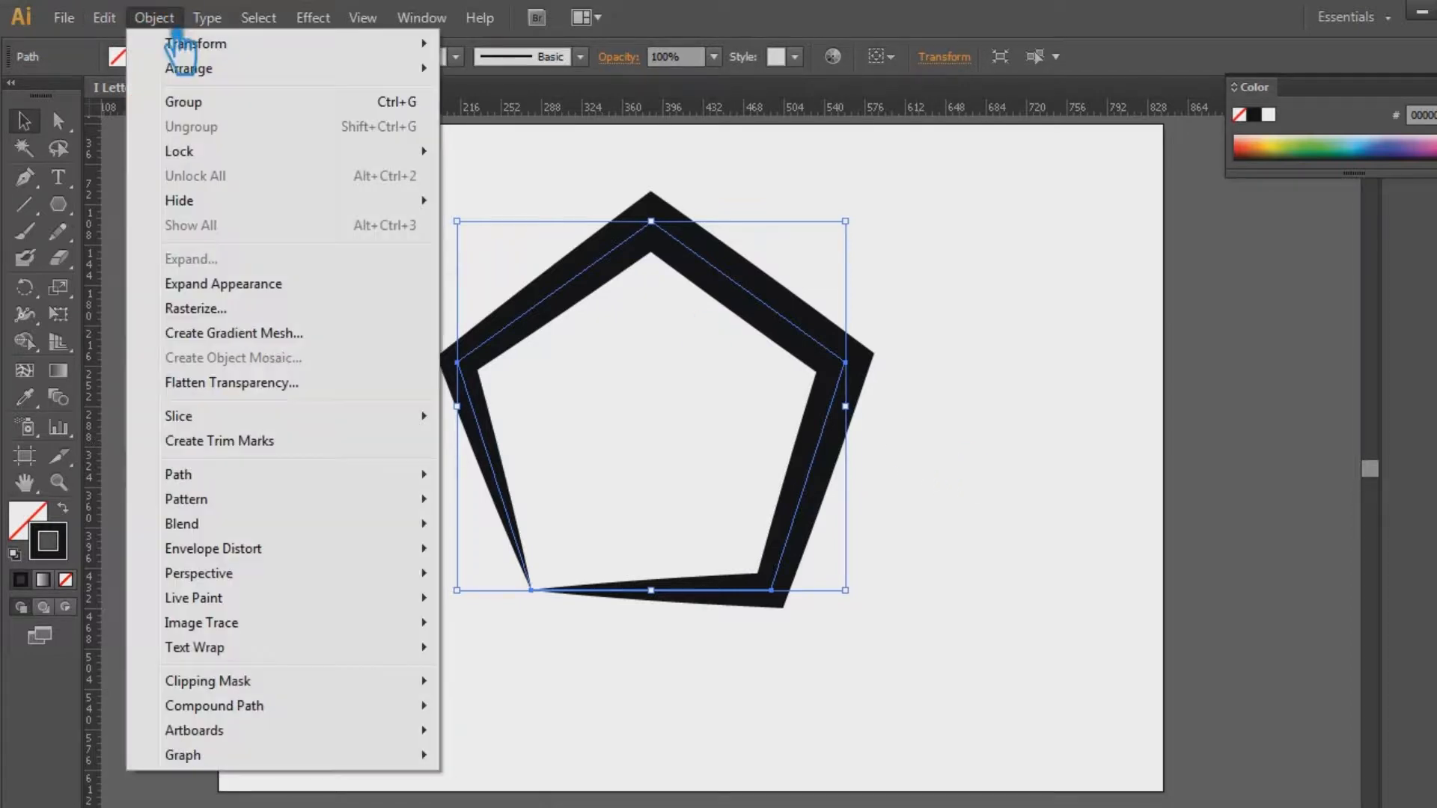
pyautogui.click(240, 290)
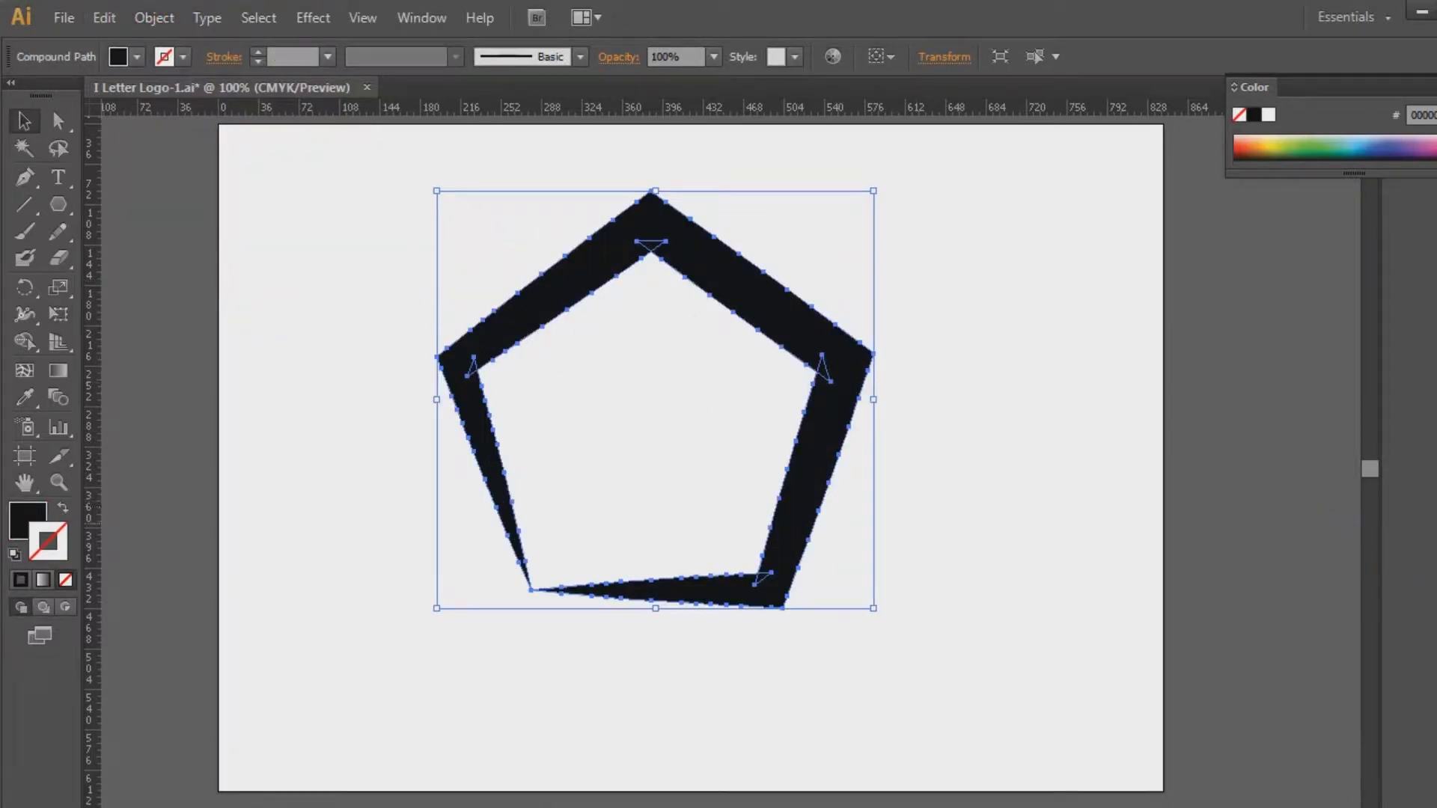
pyautogui.hotkey('ctrl', 'shift', 'F9')
pyautogui.click(1270, 583)
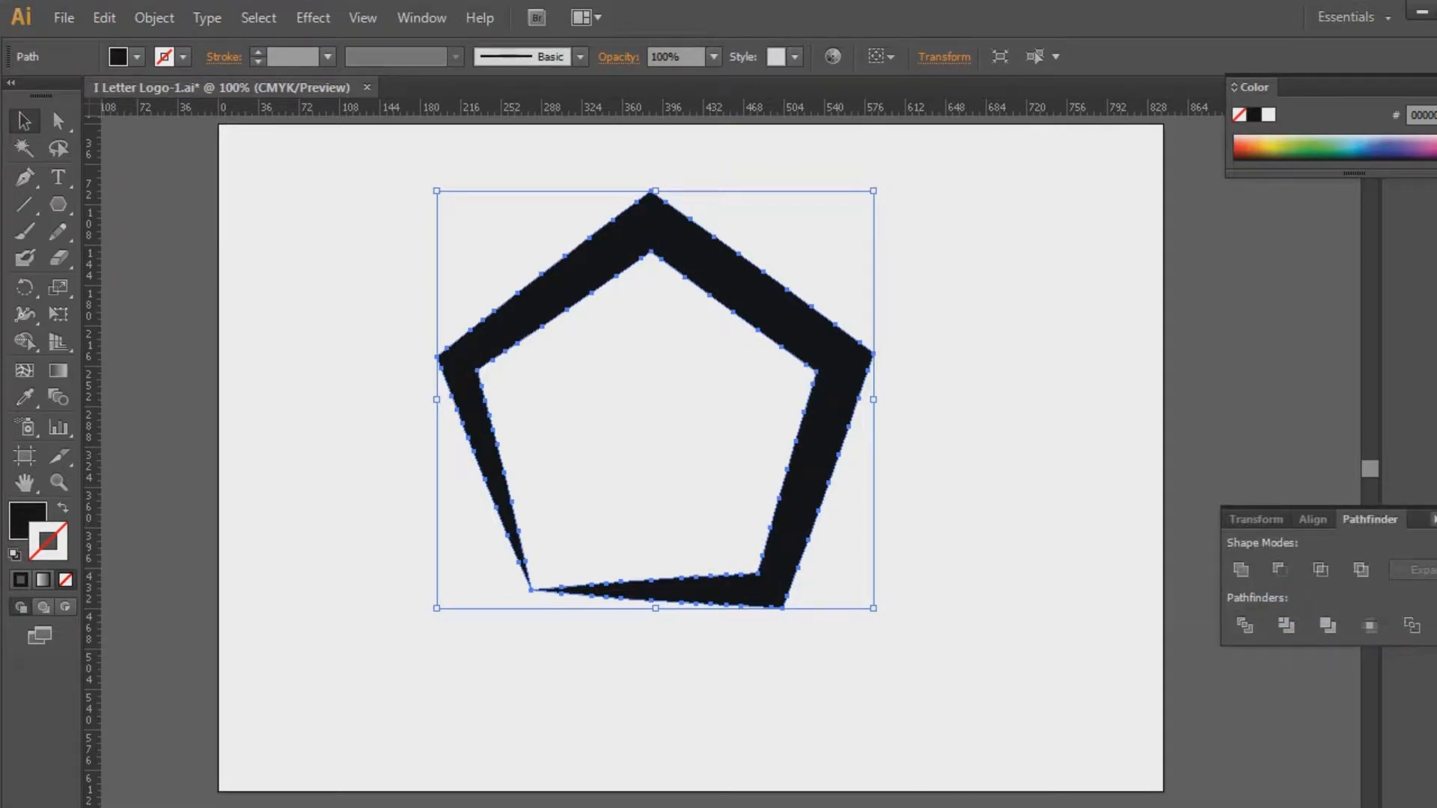
pyautogui.hotkey('ctrl', 'shift', 'F9')
pyautogui.click(1236, 572)
pyautogui.click(598, 607)
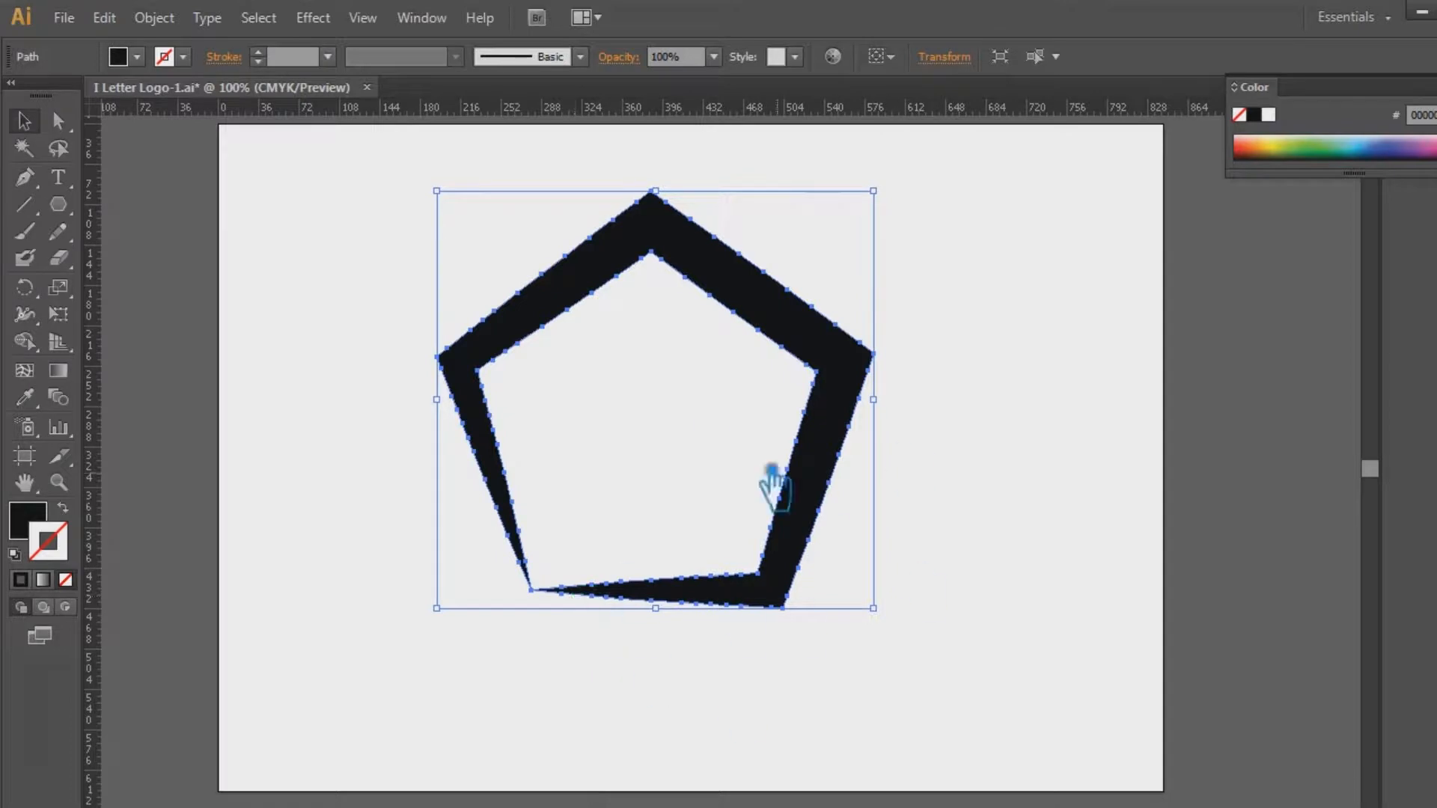
pyautogui.hotkey('ctrl', 'z')
pyautogui.hotkey('ctrl', 'z')
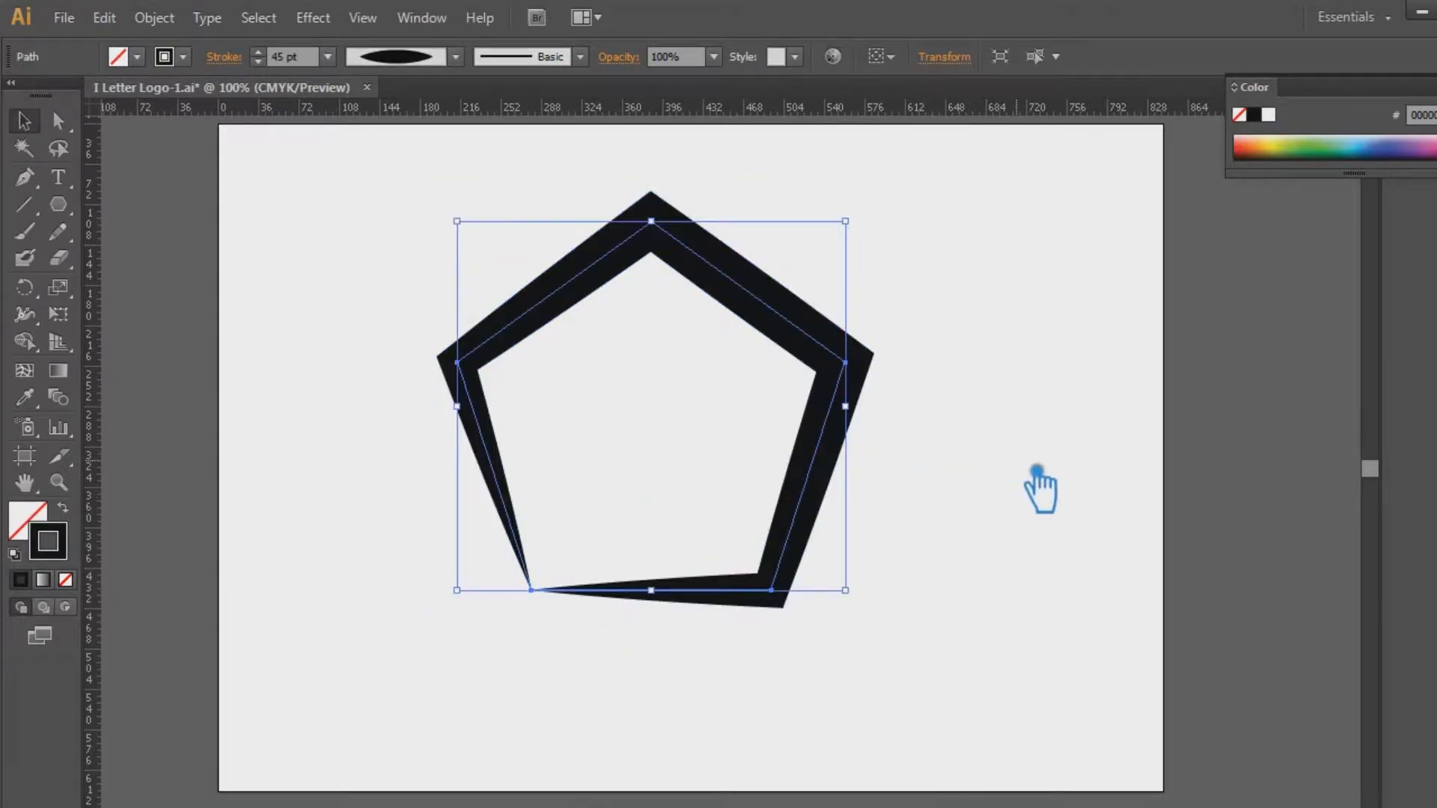
# Step: Place a vertical guide near the pentagon's left corner, with guides shown and the grid hidden
pyautogui.moveTo(118, 486); pyautogui.dragTo(483, 420)
pyautogui.press('Delete')
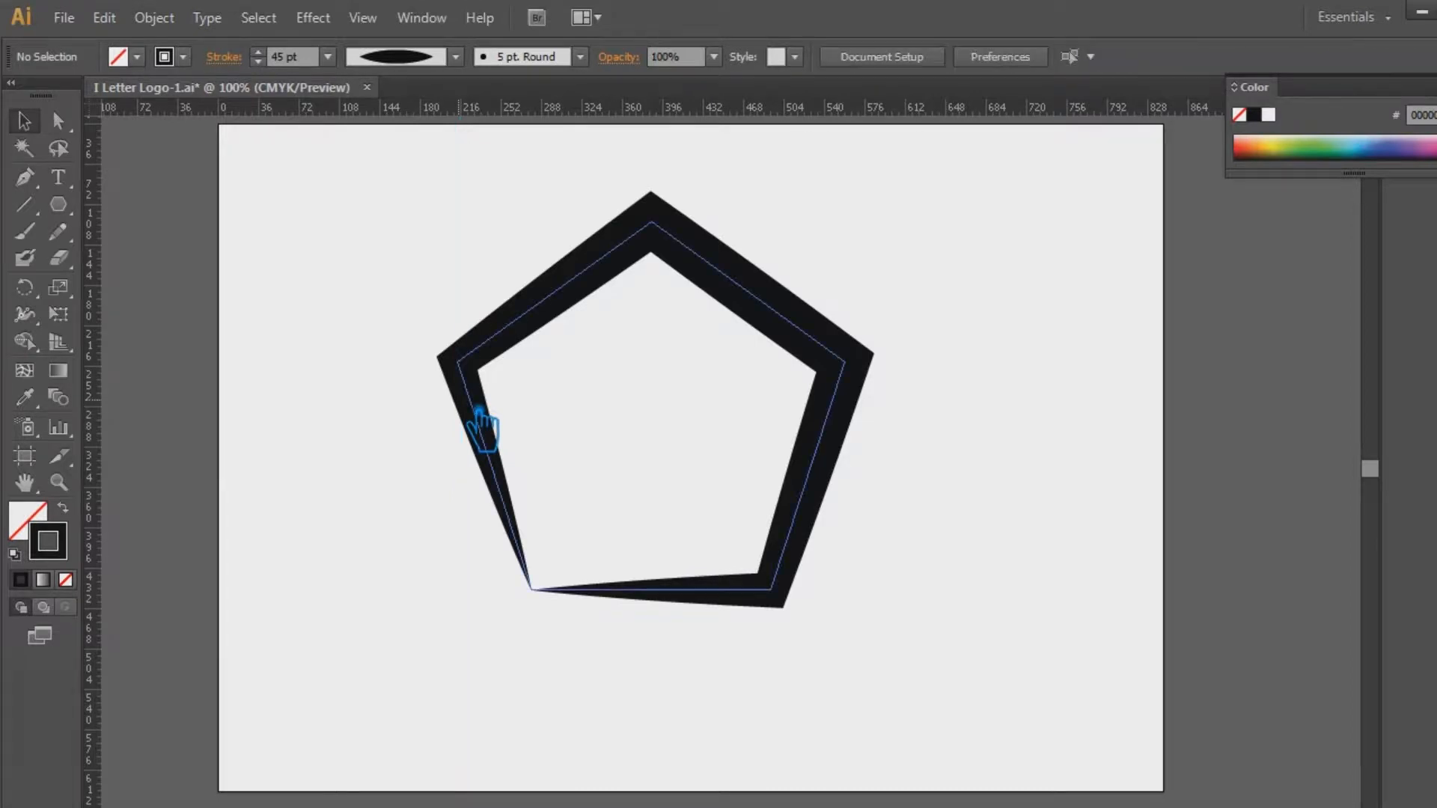
pyautogui.hotkey('ctrl', 'z')
pyautogui.press("ctrl+'")
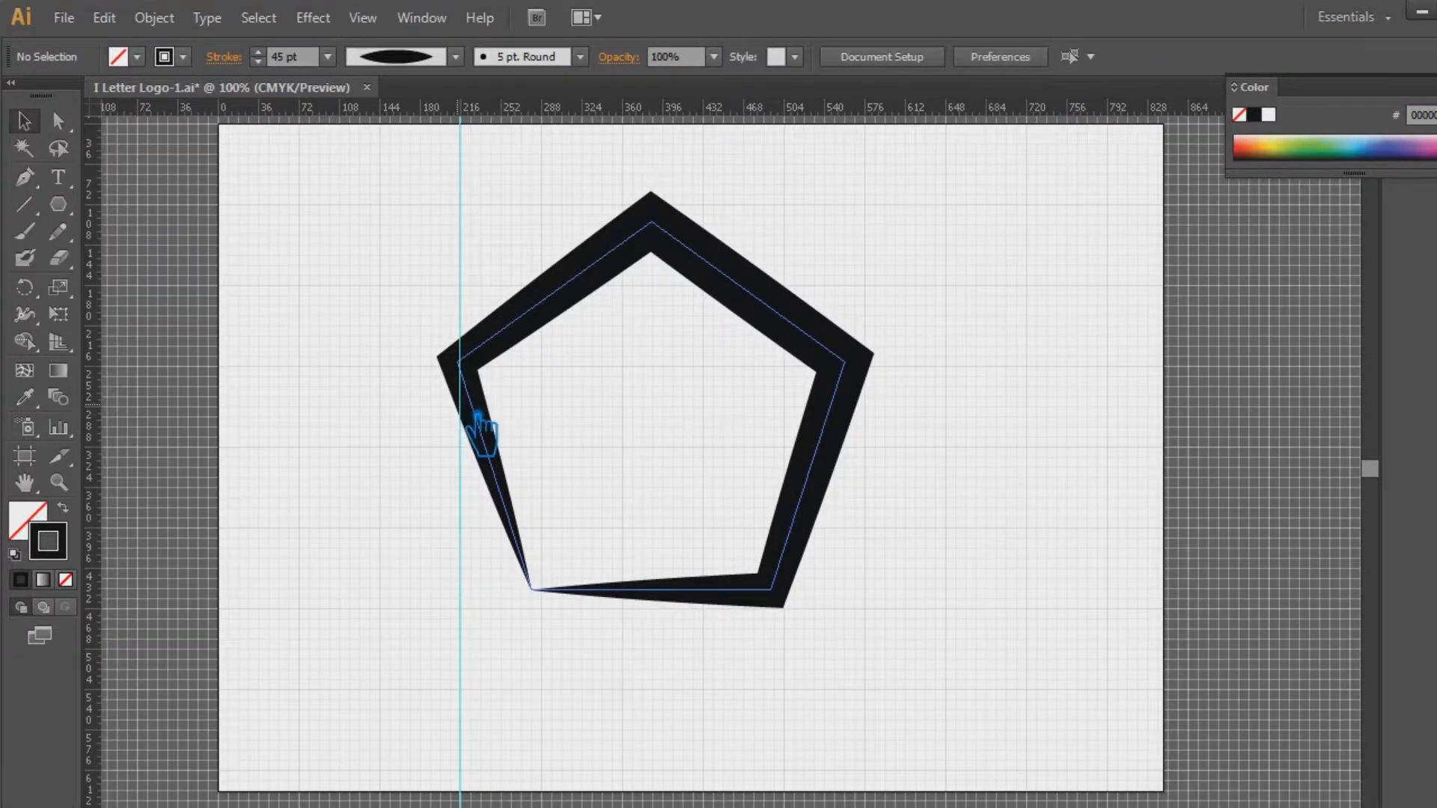
pyautogui.hotkey('ctrl', ';')
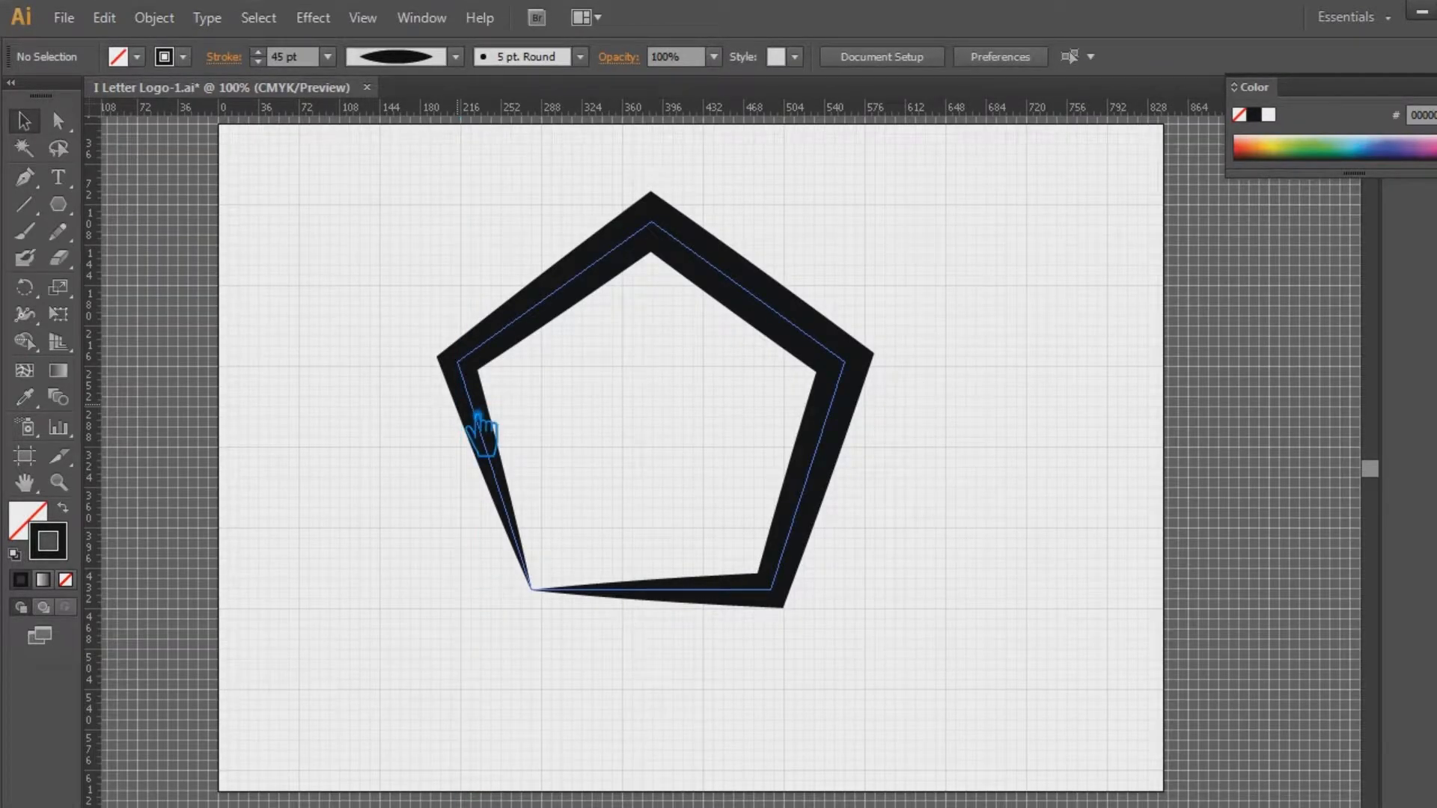
pyautogui.hotkey('ctrl', ';')
pyautogui.hotkey('ctrl', "'")
# Step: Align one vertical guide with the pentagon's left corner anchor and another with its right corner anchor
pyautogui.hotkey('ctrl', '=')
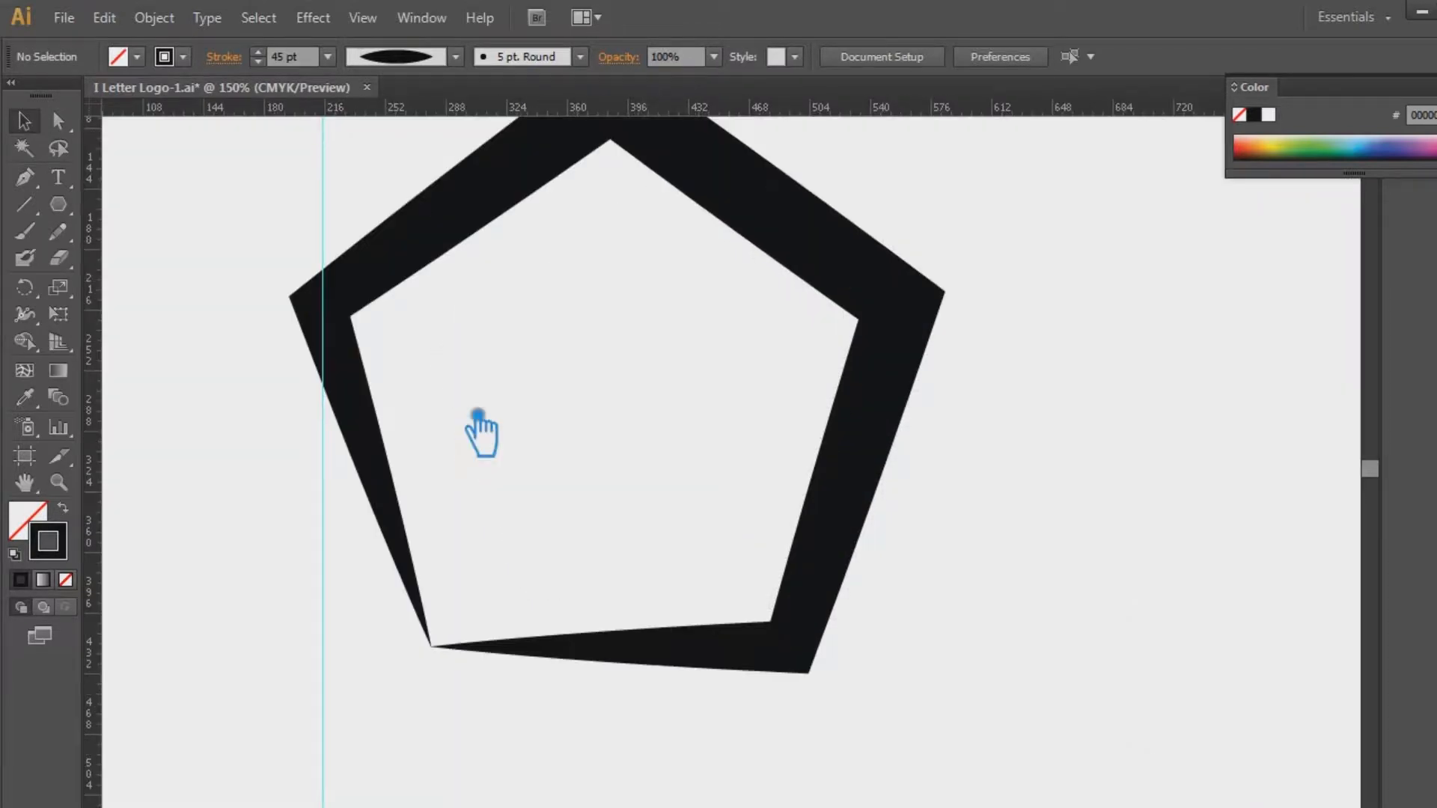
pyautogui.moveTo(537, 381); pyautogui.dragTo(540, 481)
pyautogui.click(465, 346)
pyautogui.click(421, 454)
pyautogui.click(395, 375)
pyautogui.moveTo(99, 329)
pyautogui.mouseDown()
pyautogui.moveTo(267, 521)
pyautogui.moveTo(356, 559)
pyautogui.moveTo(367, 535)
pyautogui.mouseUp()
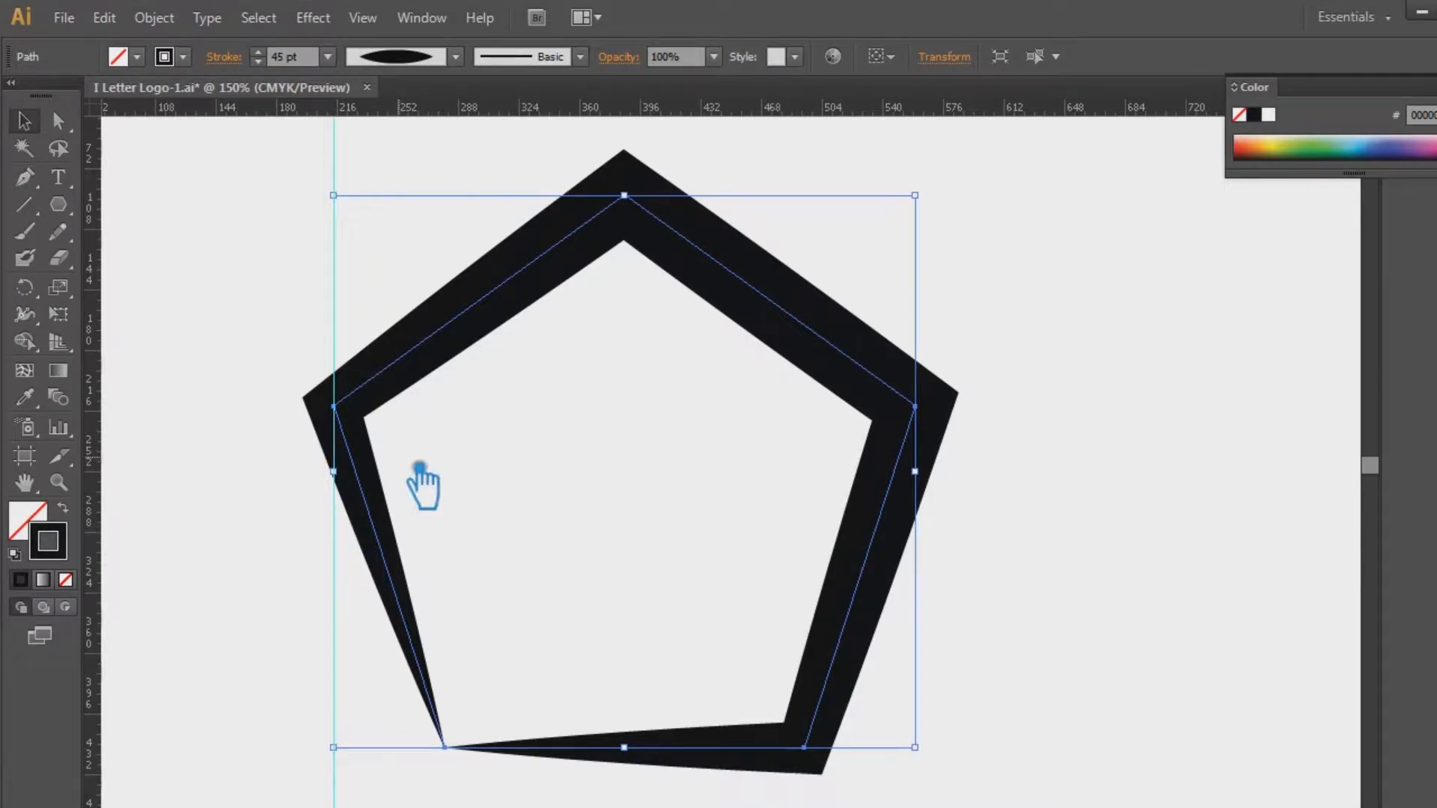
pyautogui.moveTo(107, 560); pyautogui.dragTo(942, 520)
# Step: Move the pentagon's two bottom anchor points horizontally outward onto the vertical guides, making both side edges vertical
pyautogui.click(58, 120)
pyautogui.click(446, 748)
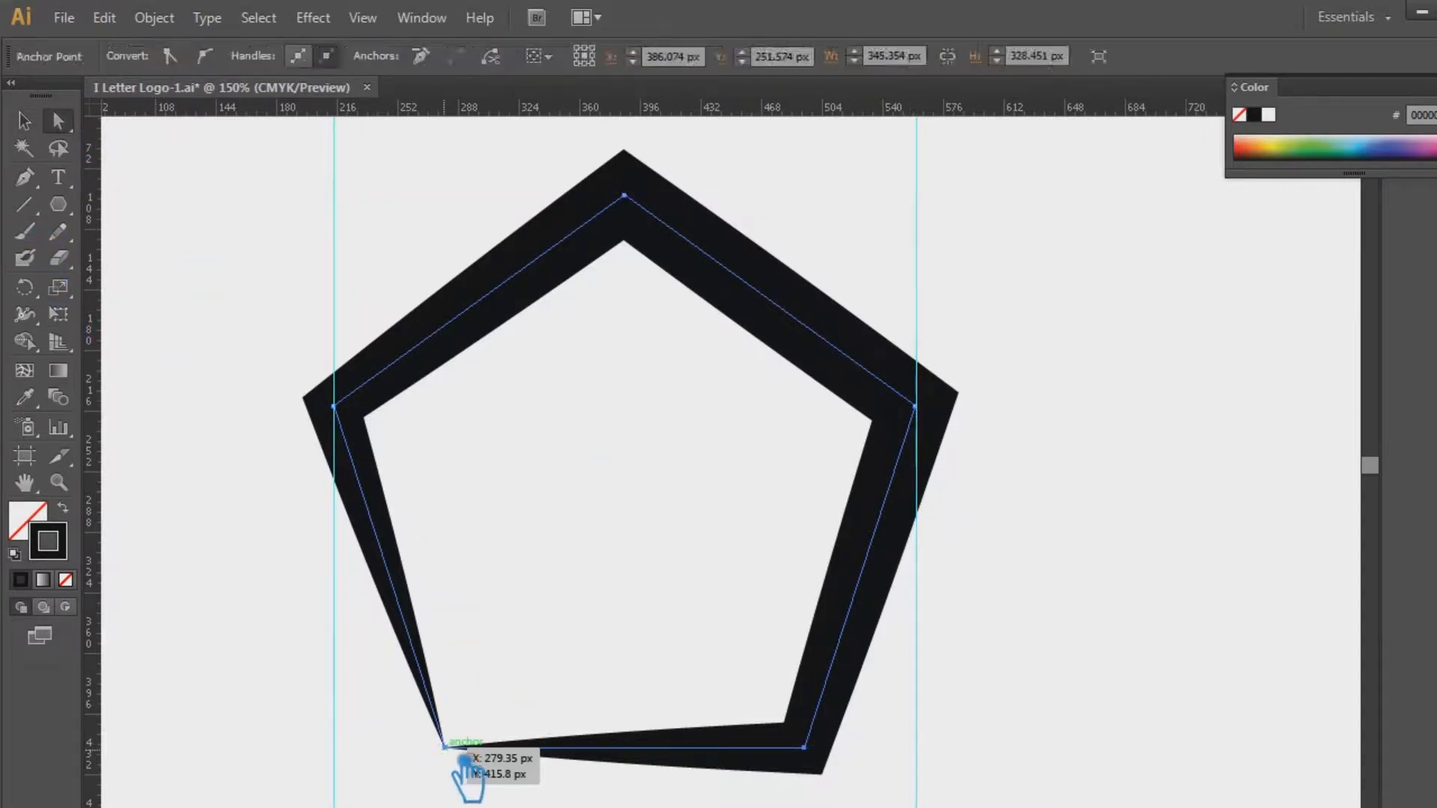
pyautogui.moveTo(464, 760); pyautogui.dragTo(350, 758)
pyautogui.click(820, 762)
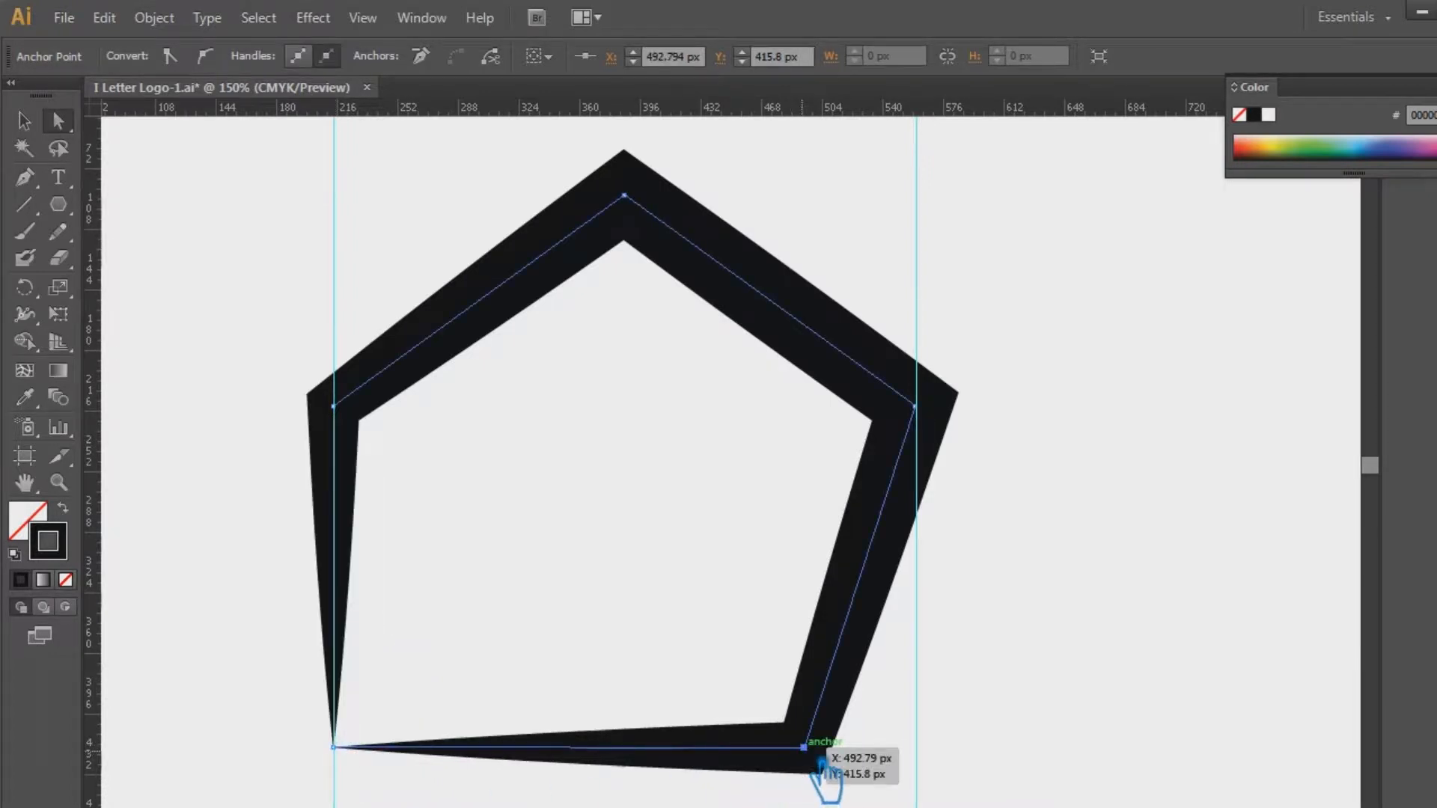
pyautogui.moveTo(821, 763); pyautogui.dragTo(935, 763)
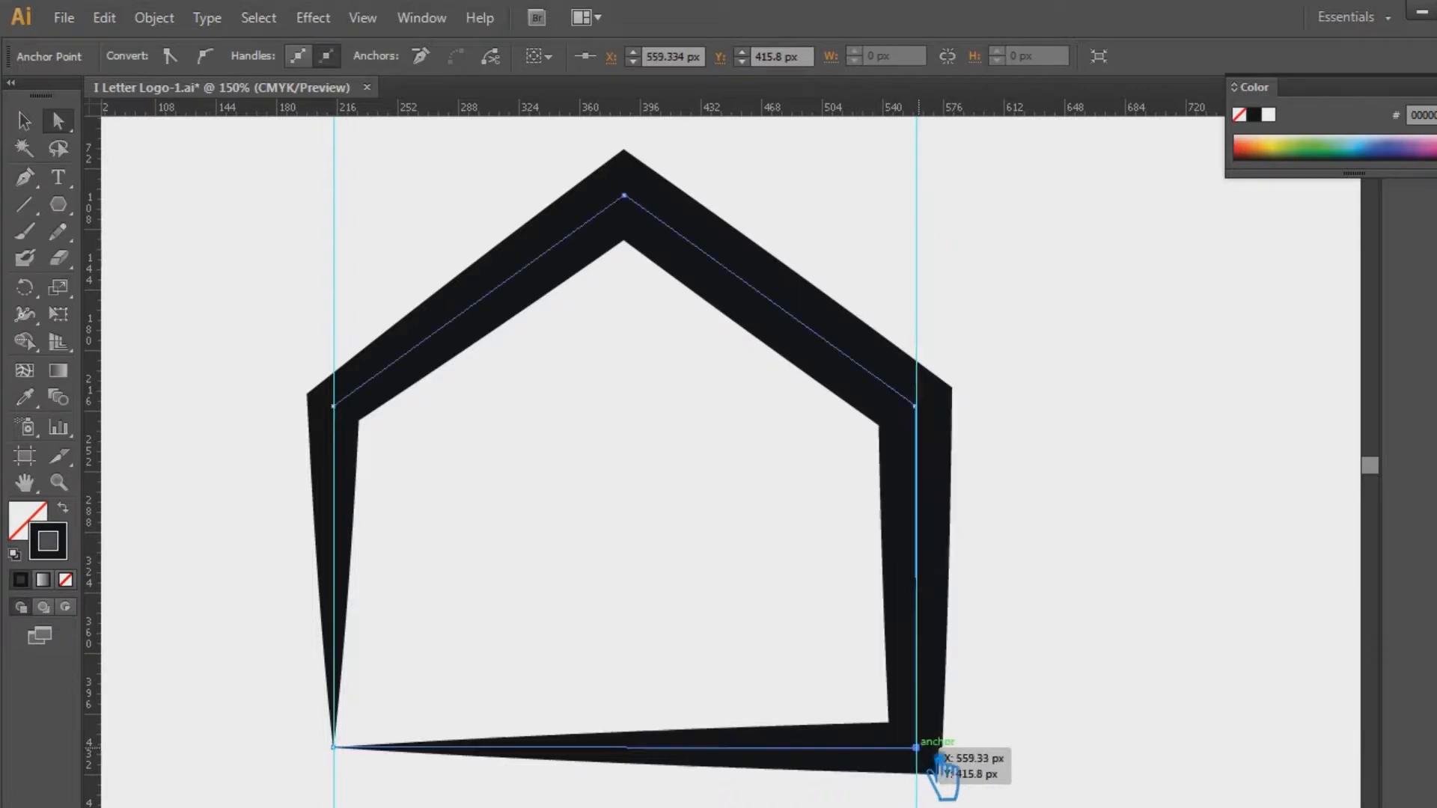
pyautogui.click(1078, 566)
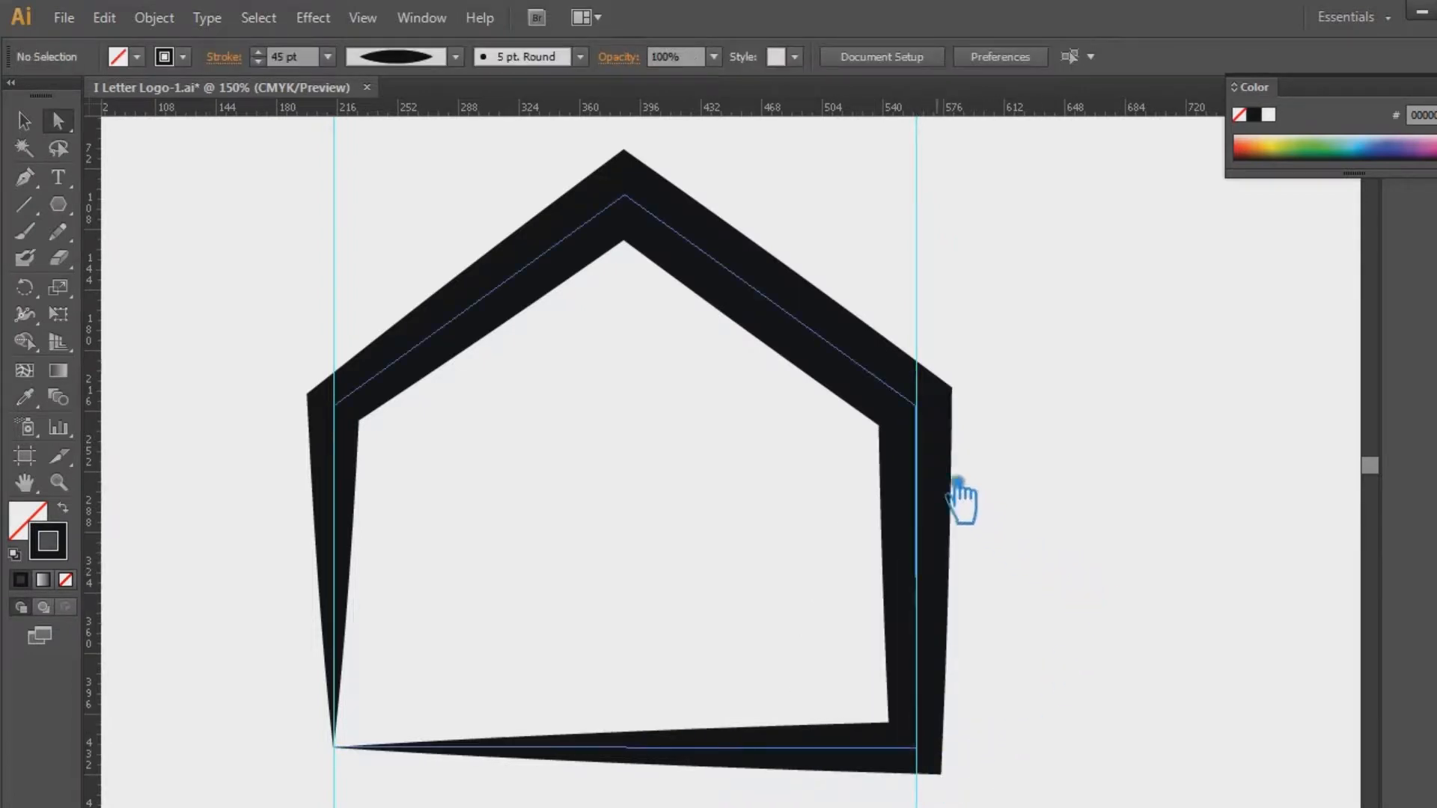
# Step: Add an anchor point near the middle of the shape's bottom edge with the Pen tool
pyautogui.click(945, 470)
pyautogui.click(27, 121)
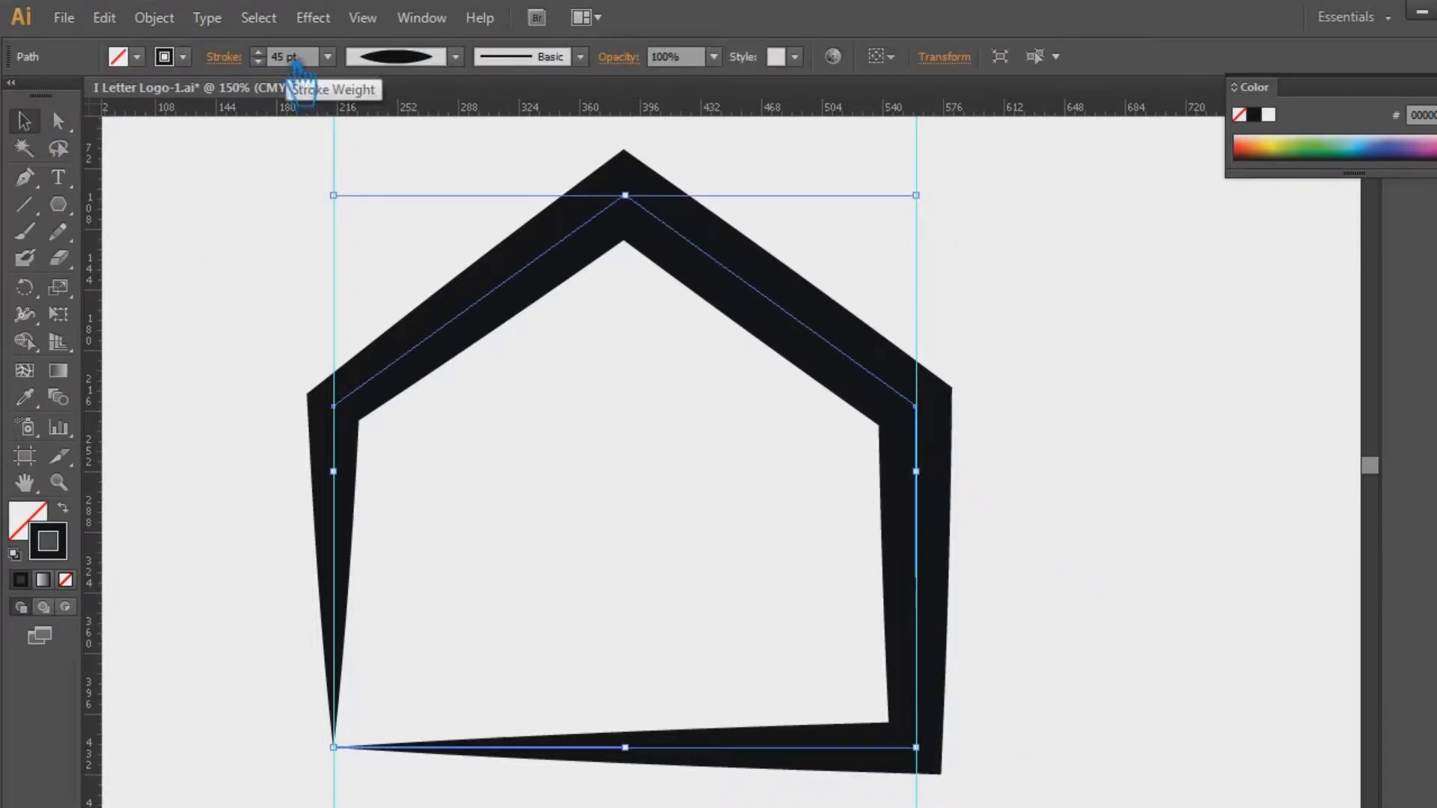
pyautogui.click(286, 60)
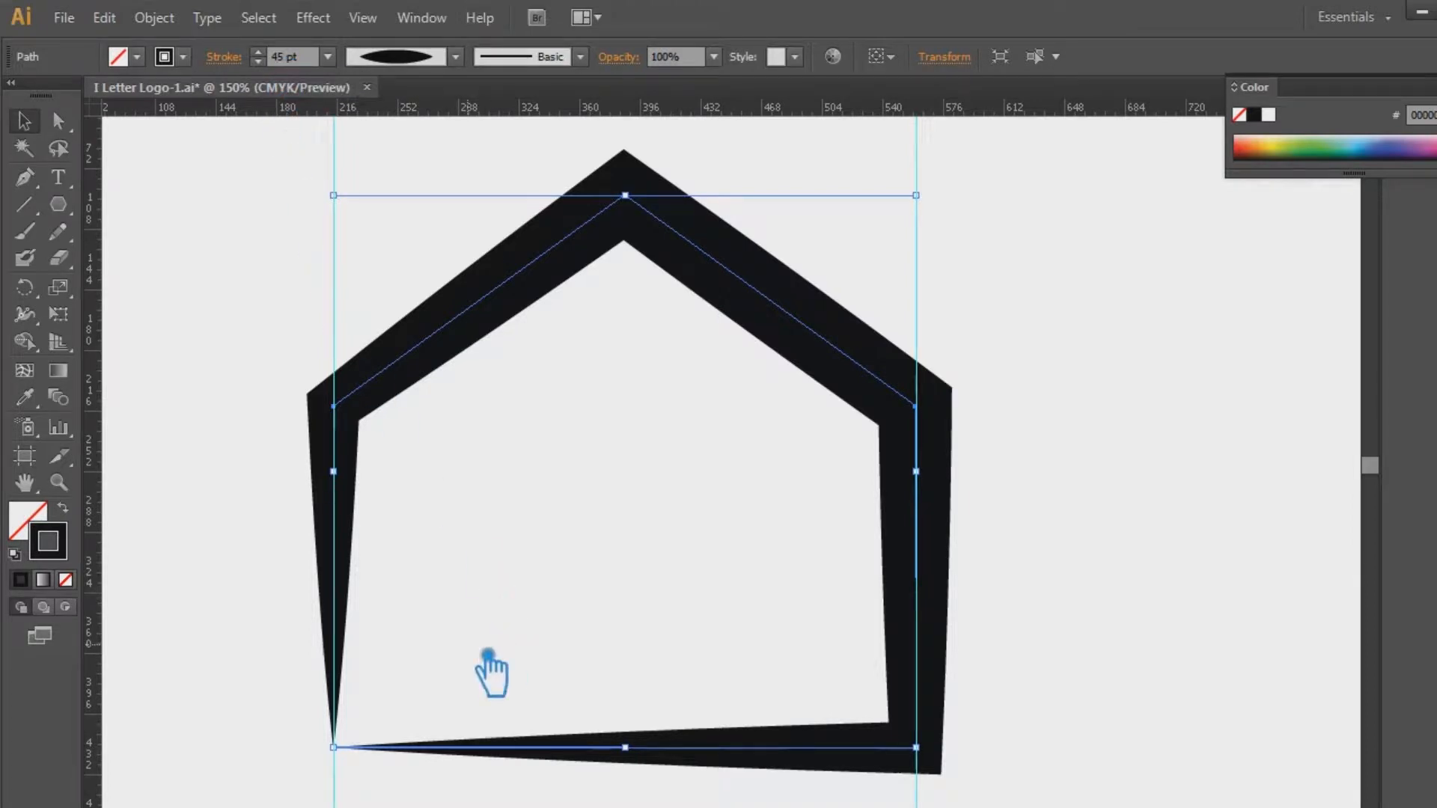
pyautogui.click(25, 178)
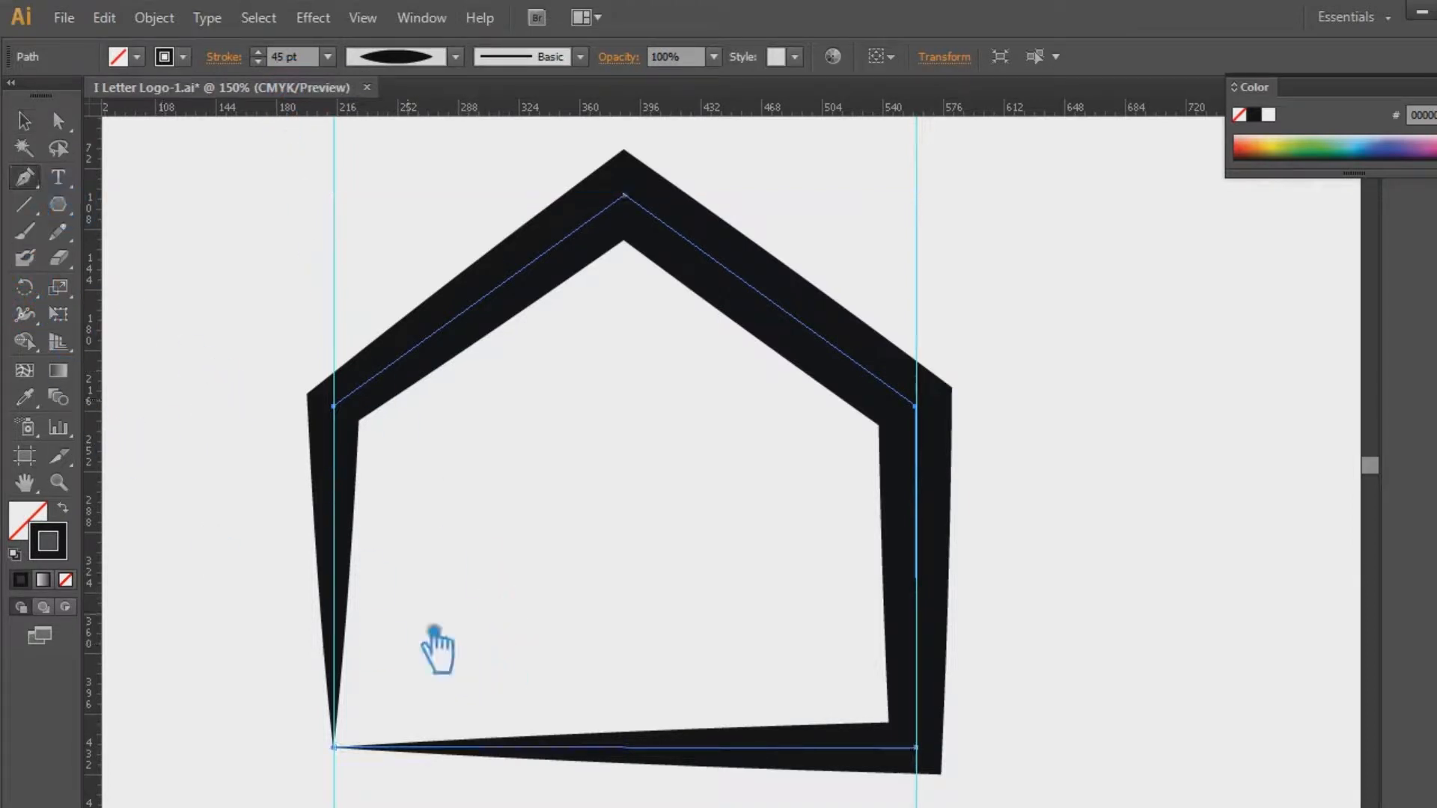
pyautogui.click(634, 747)
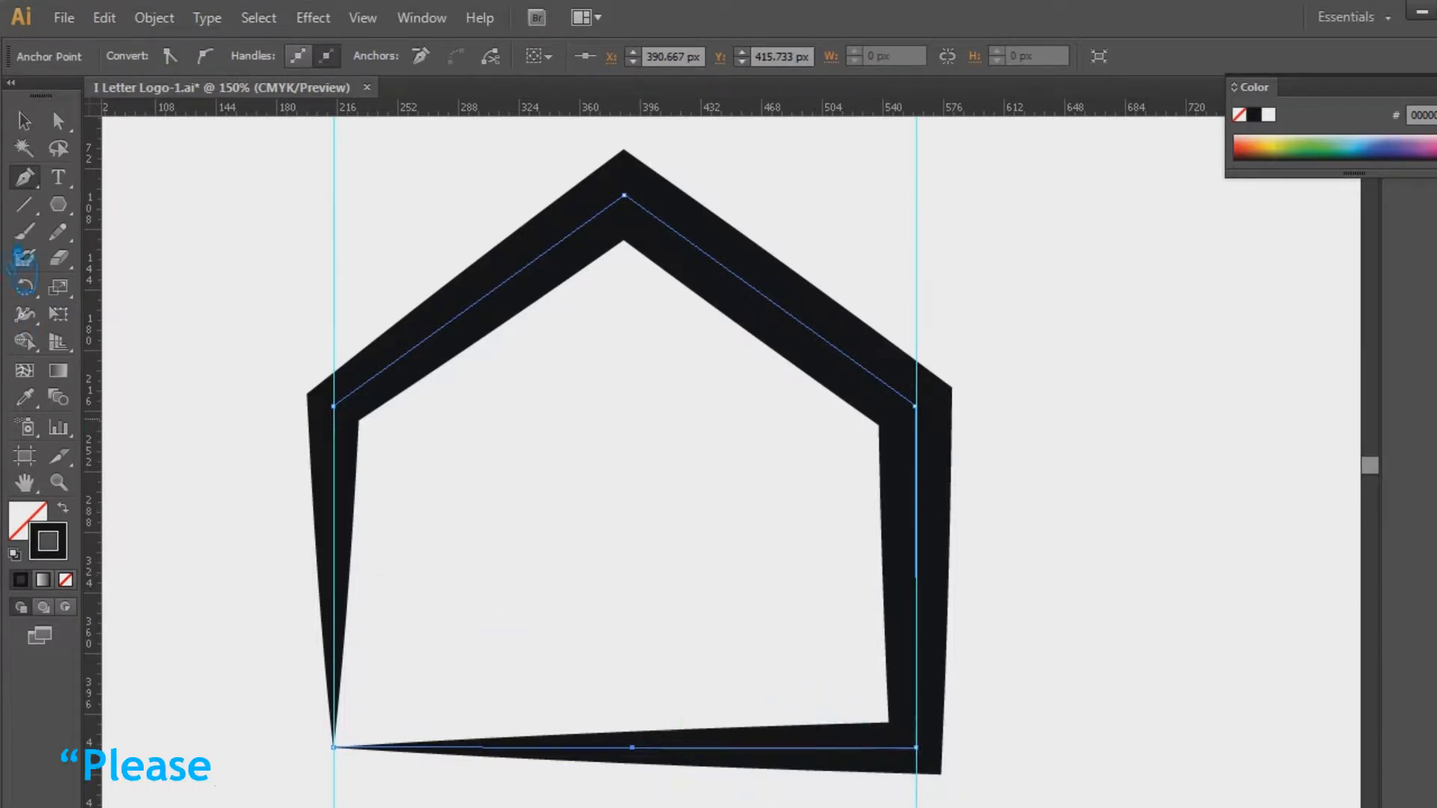
# Step: Try to edit the bottom-left corner anchor with the Pen tool, and undo the changes
pyautogui.click(358, 753)
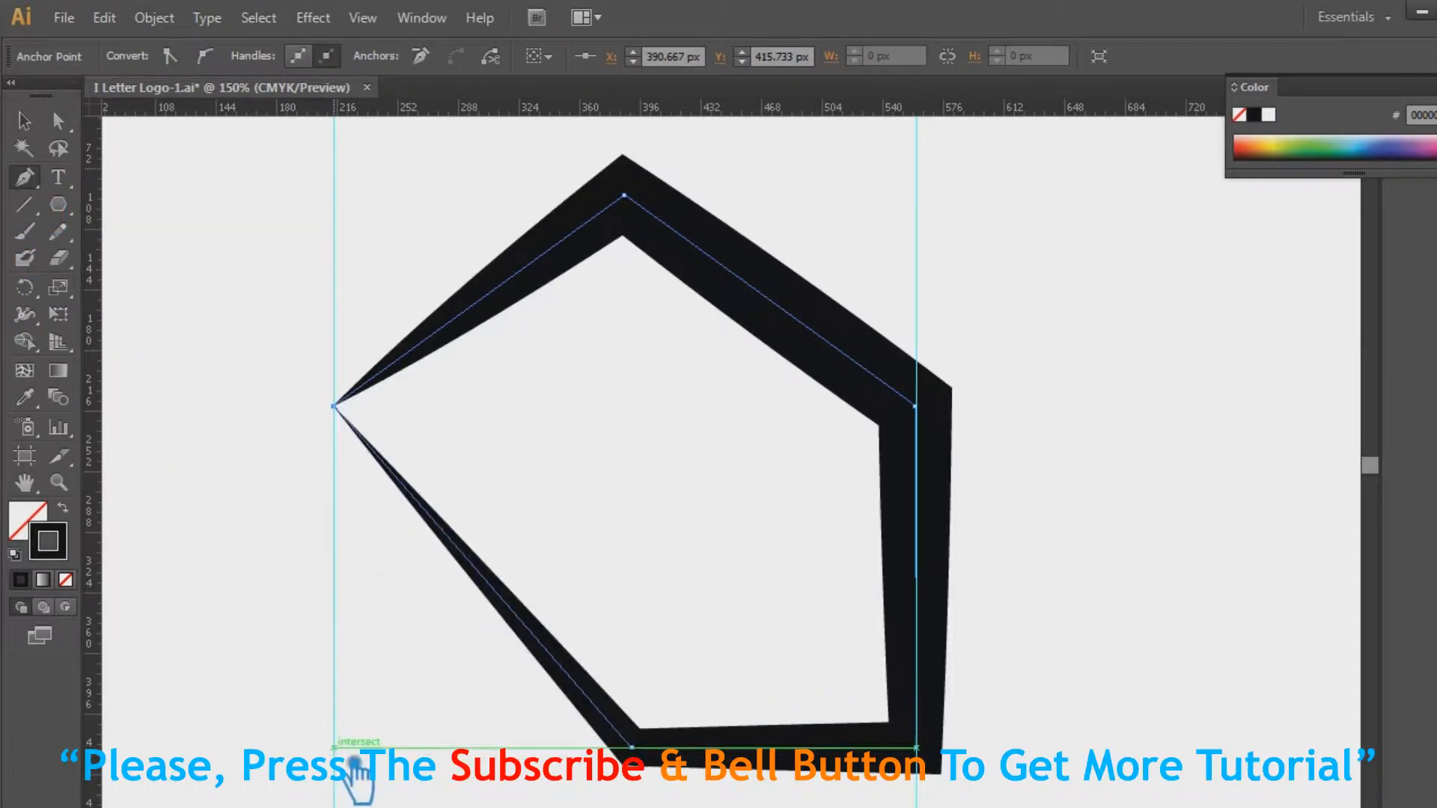
pyautogui.hotkey('ctrl', 'z')
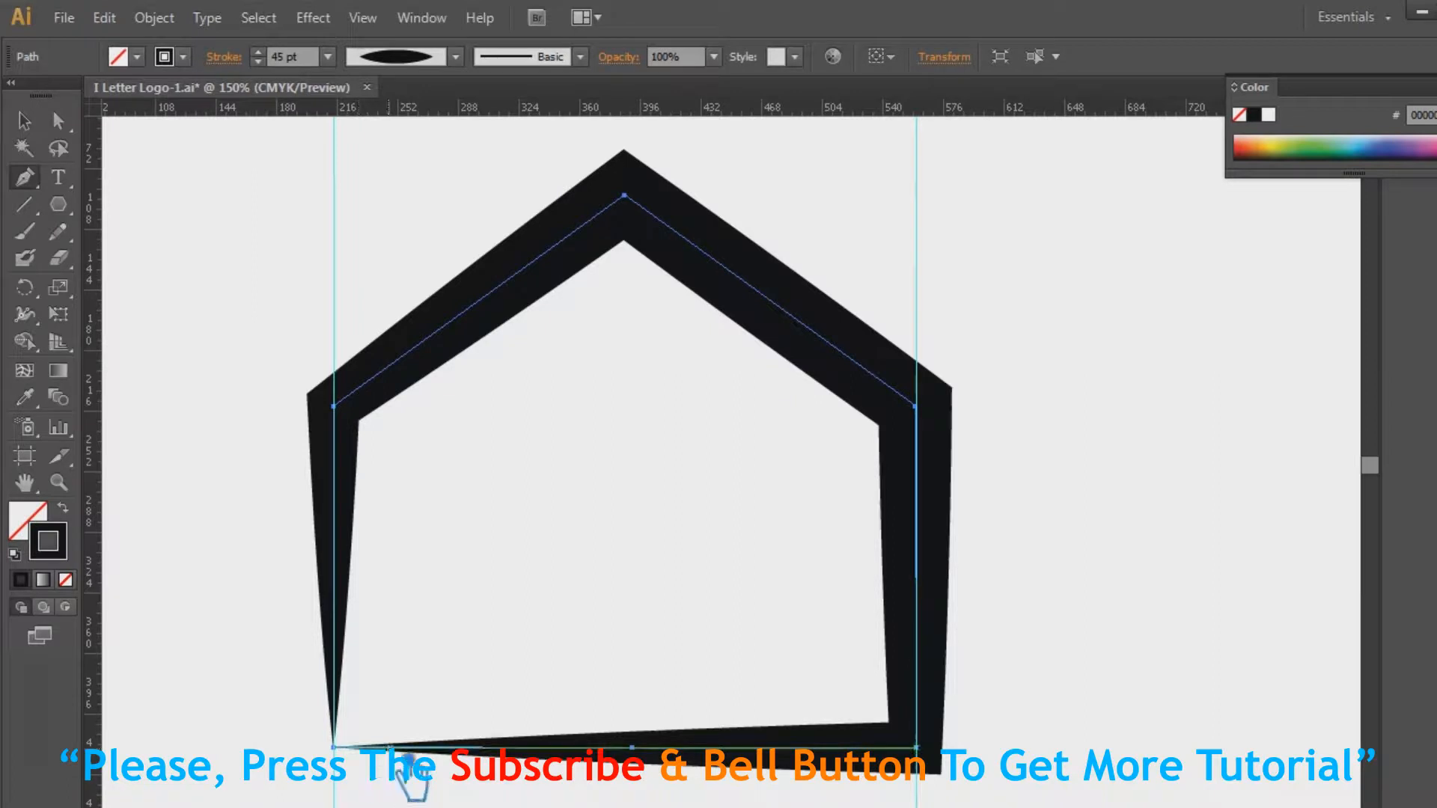
pyautogui.moveTo(331, 730); pyautogui.dragTo(356, 751)
pyautogui.hotkey('ctrl', 'z')
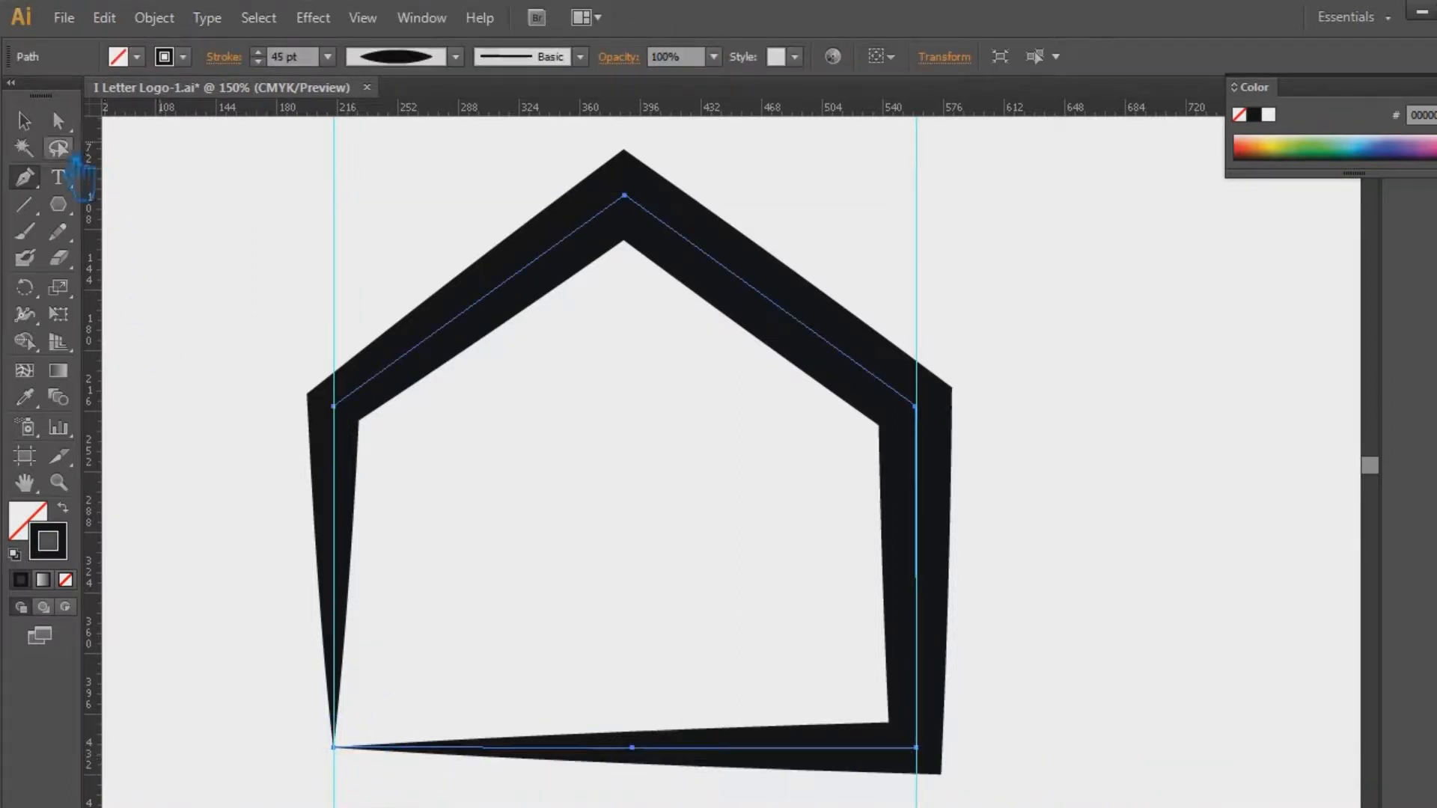
# Step: Add one anchor point on the left edge and one on the bottom edge, both close to the bottom-left corner
pyautogui.hotkey('ctrl', '=')
pyautogui.hotkey('ctrl', '=')
pyautogui.hotkey('ctrl', '=')
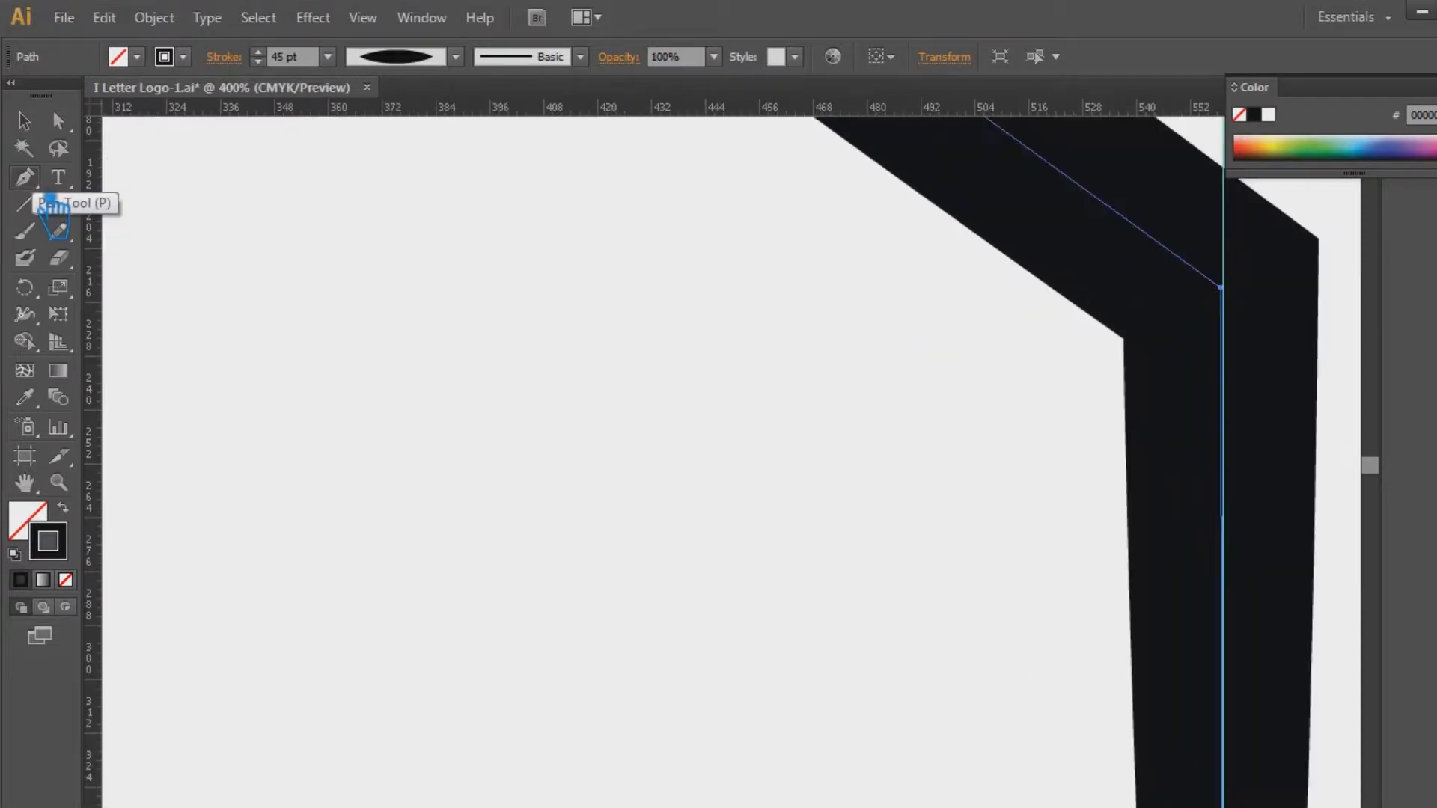
pyautogui.moveTo(581, 601); pyautogui.dragTo(813, 312)
pyautogui.moveTo(456, 562); pyautogui.dragTo(860, 580)
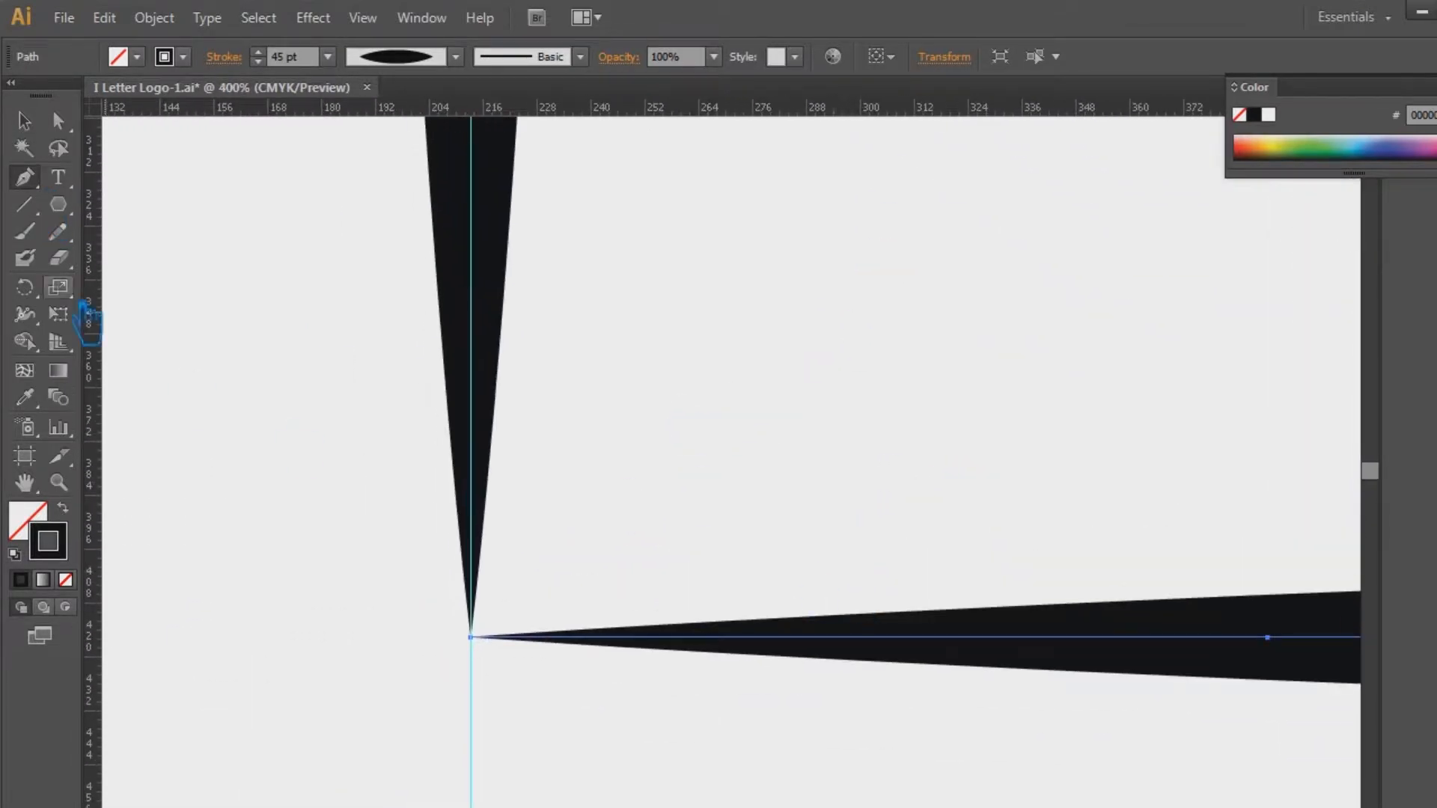
pyautogui.moveTo(27, 179); pyautogui.dragTo(47, 198)
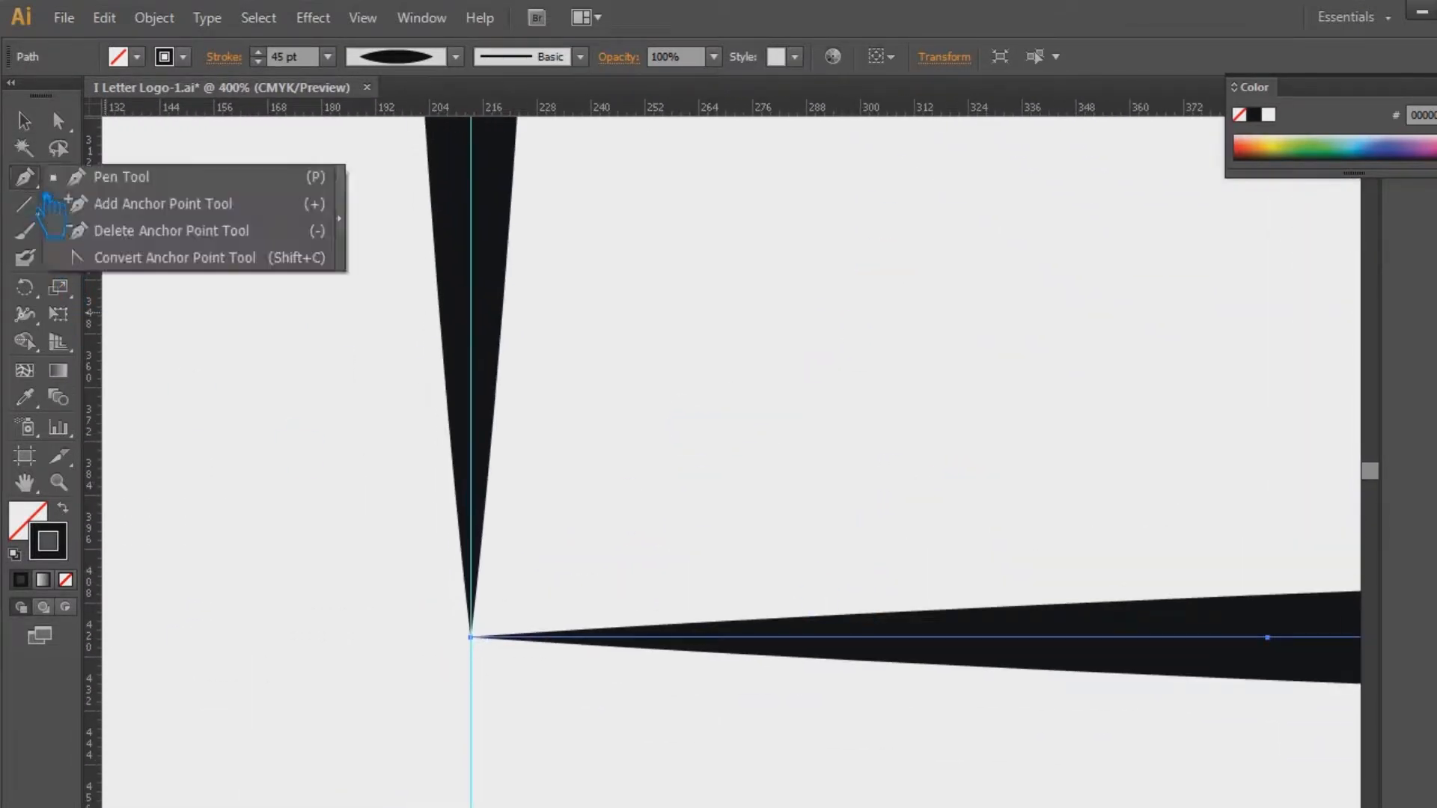
pyautogui.click(142, 203)
pyautogui.click(479, 622)
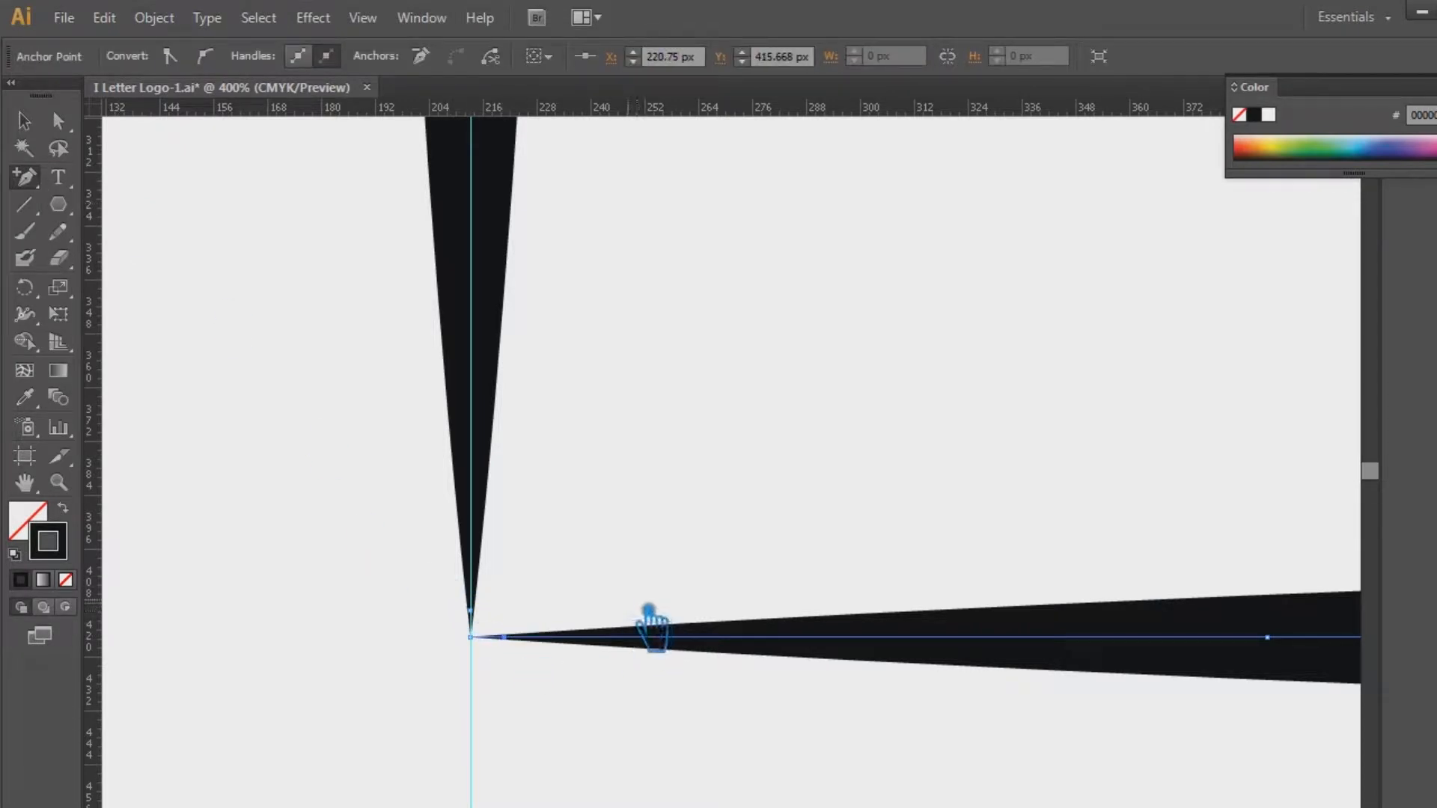
# Step: Delete the bottom-left corner anchor between the two newly added points to open the path there
pyautogui.moveTo(24, 178); pyautogui.dragTo(124, 177)
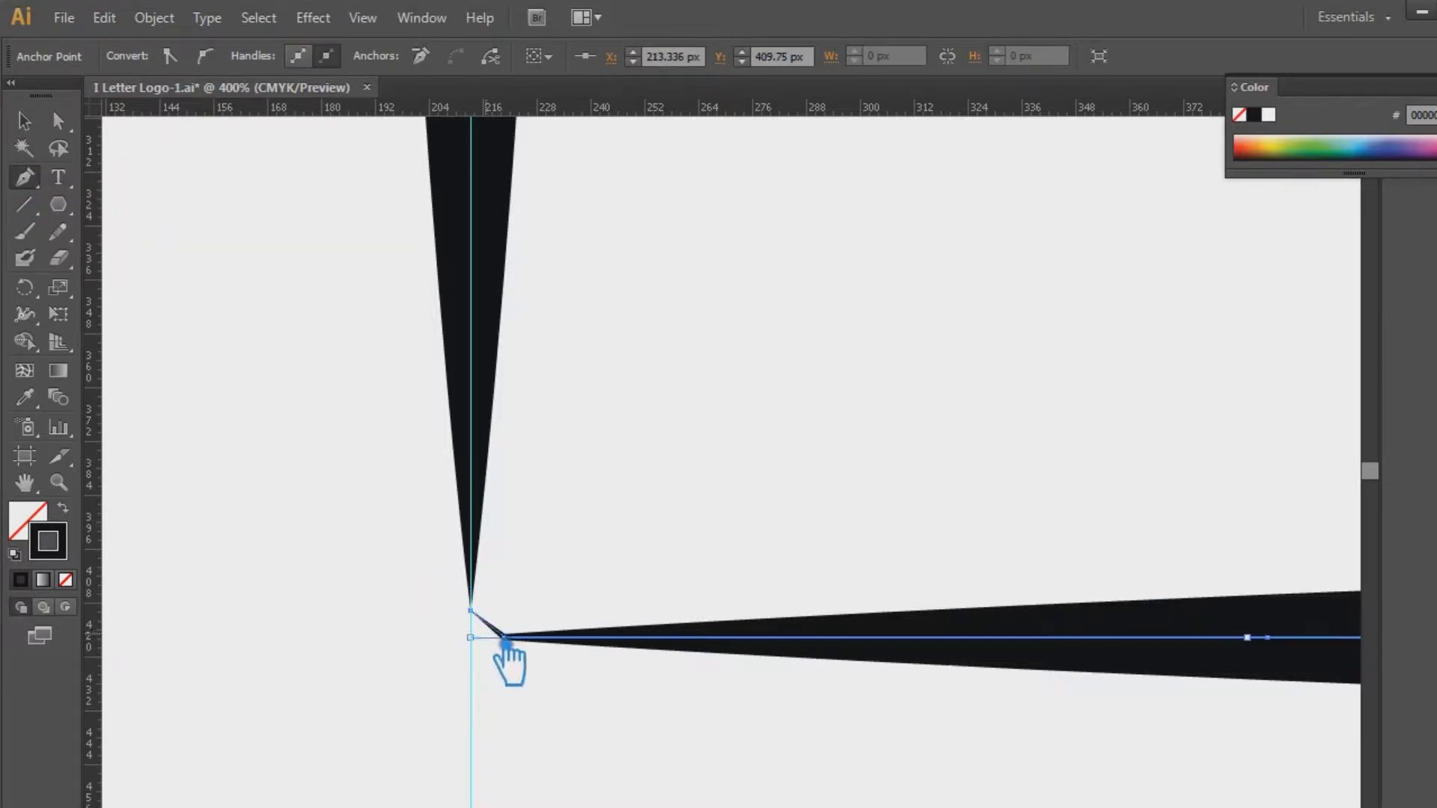
pyautogui.hotkey('ctrl', 'z')
pyautogui.click(58, 120)
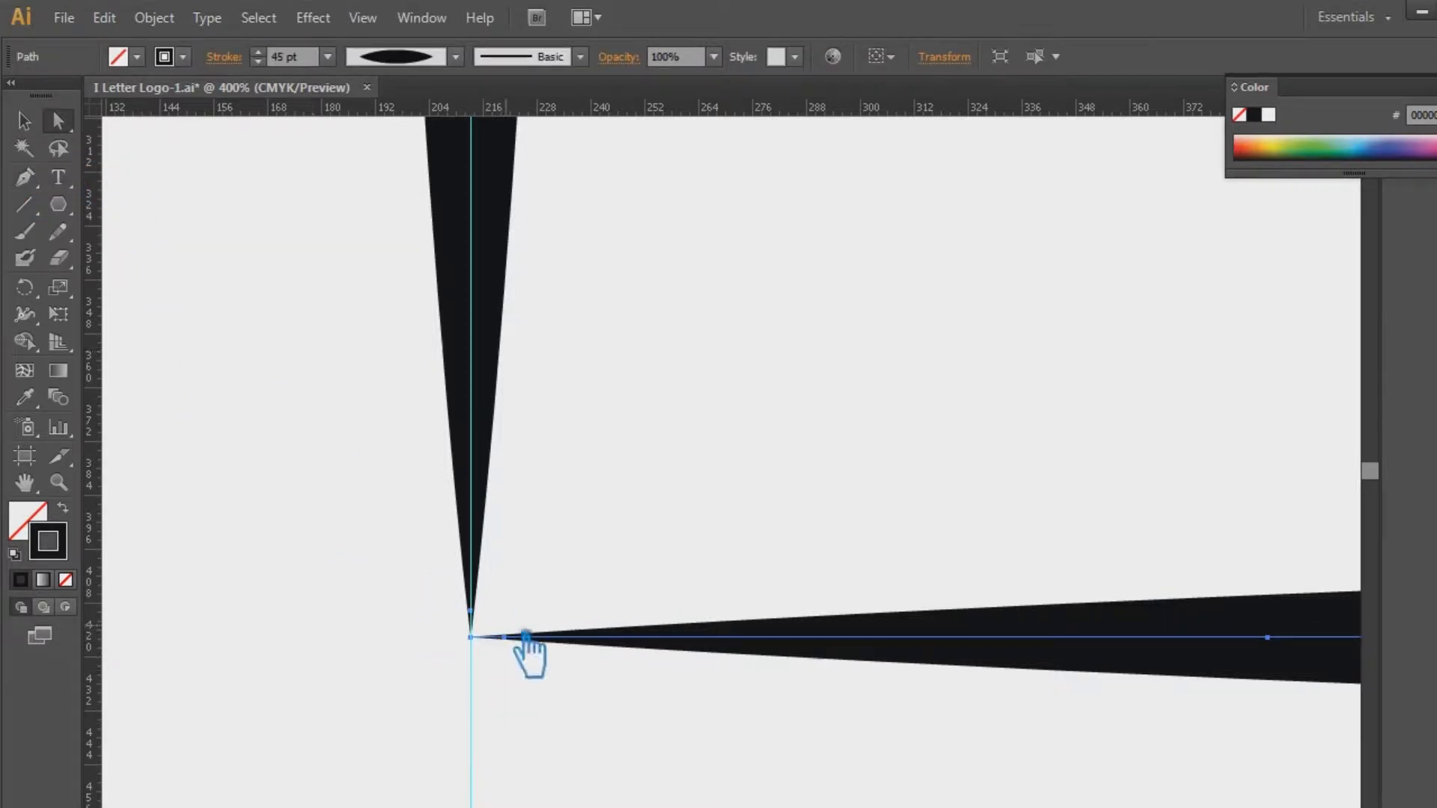
pyautogui.click(471, 637)
pyautogui.press('Delete')
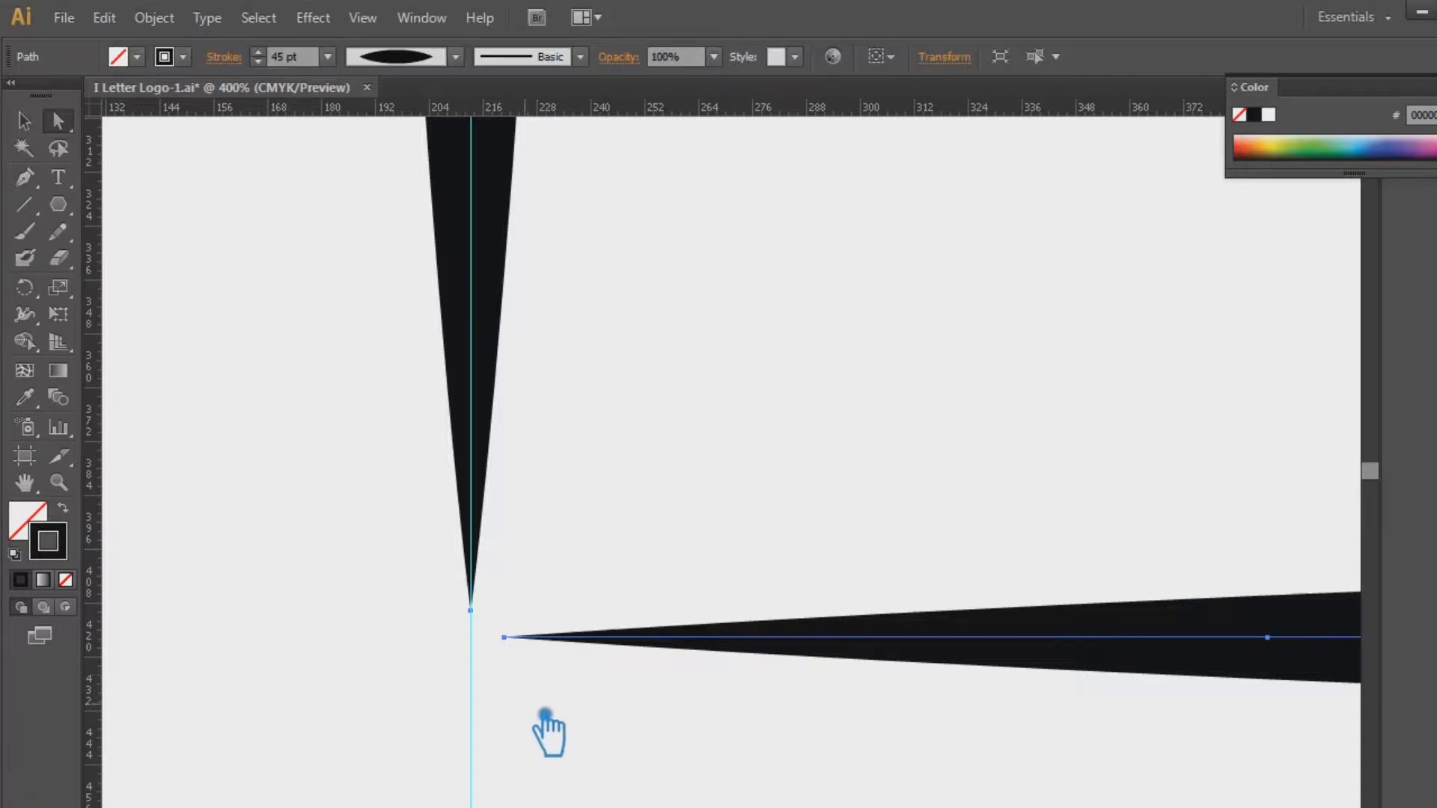
# Step: Delete the extra anchor point in the middle of the bottom edge with the Delete Anchor Point tool
pyautogui.moveTo(618, 710); pyautogui.dragTo(398, 705)
pyautogui.click(27, 179)
pyautogui.moveTo(24, 178); pyautogui.dragTo(161, 258)
pyautogui.click(1066, 647)
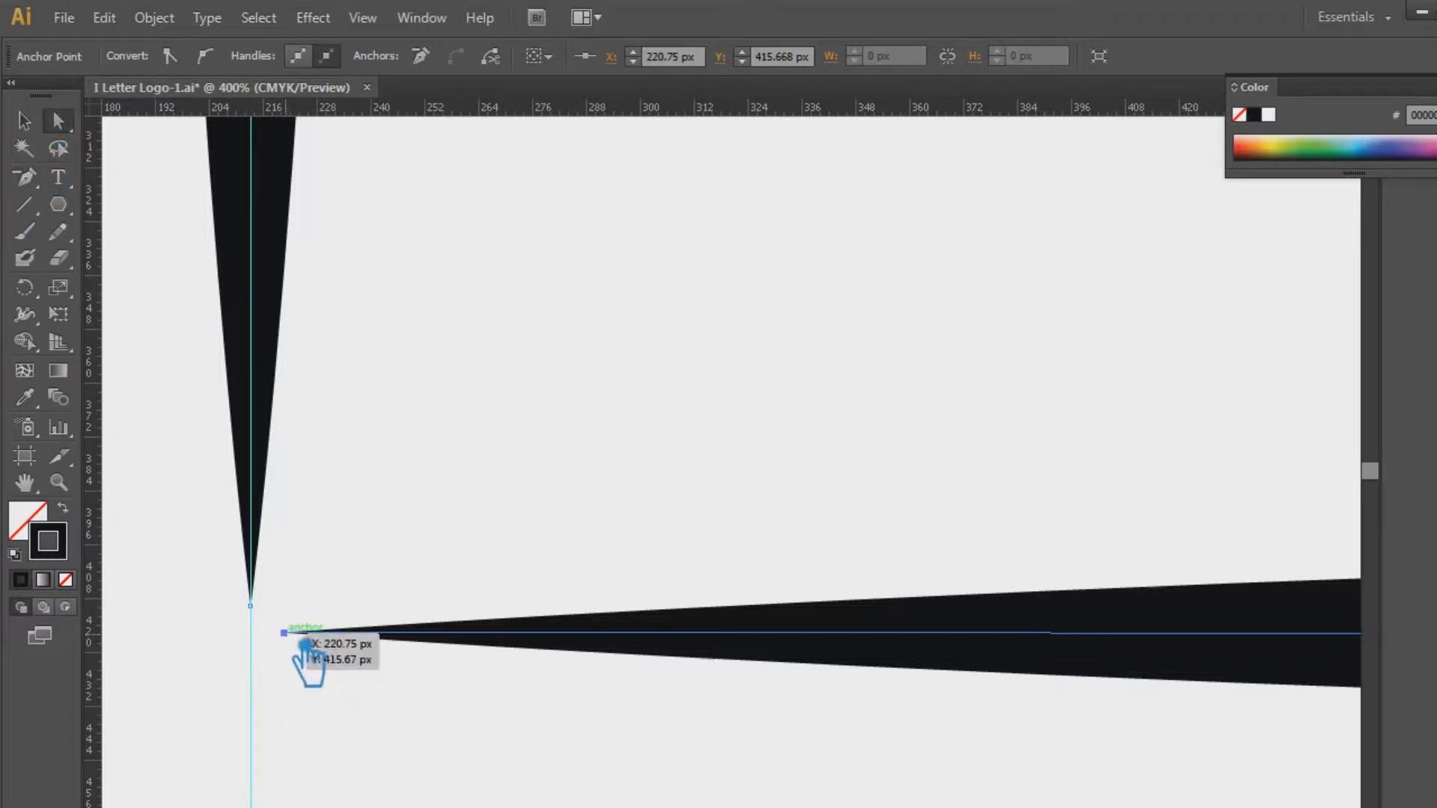
# Step: Shorten the bottom edge by moving its open-end anchor point horizontally inward by about 65 px
pyautogui.hotkey('ctrl', '-')
pyautogui.hotkey('ctrl', '-')
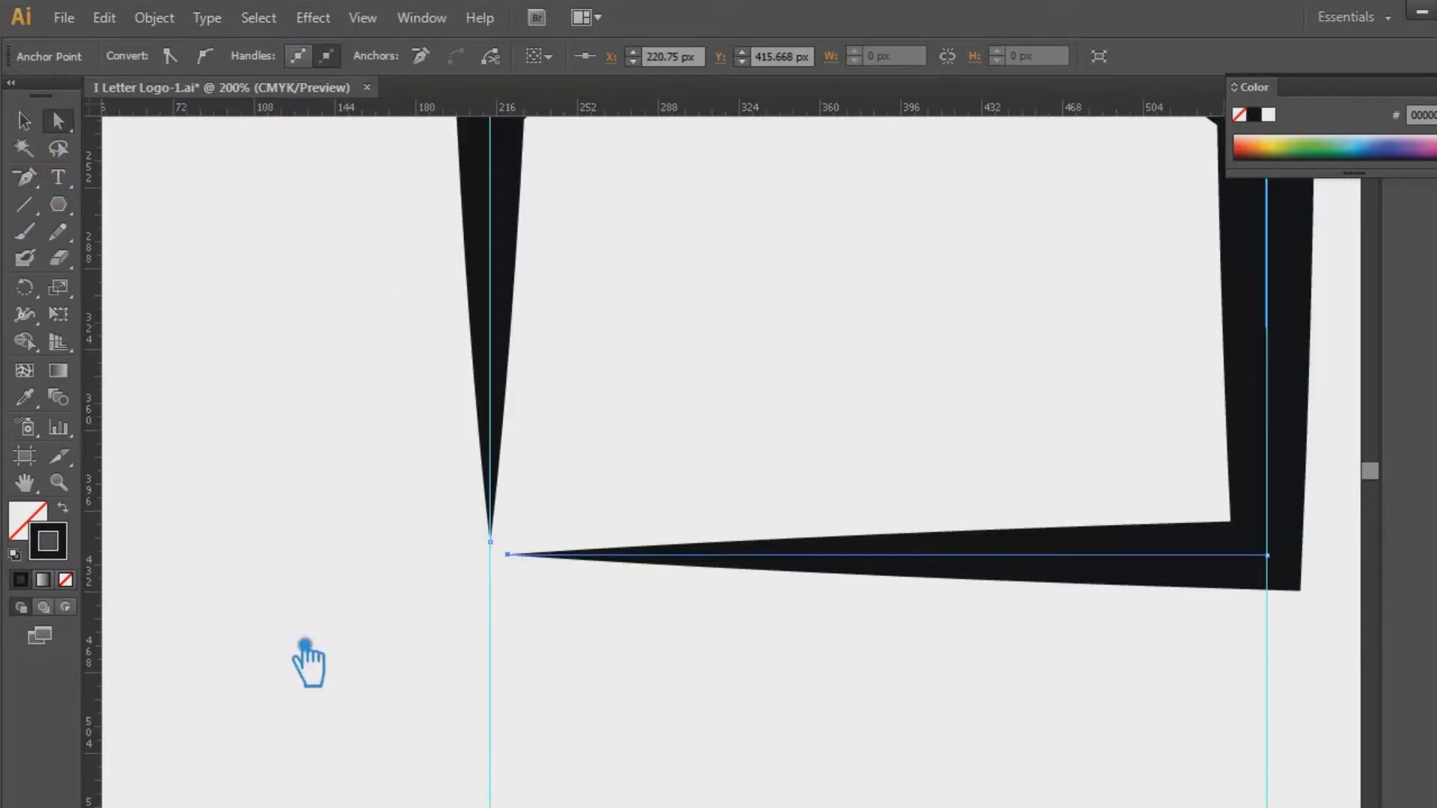
pyautogui.press('Right')
pyautogui.press('Right')
pyautogui.press('Right')
pyautogui.press('Right')
pyautogui.press('Right')
pyautogui.press('Right')
pyautogui.press('Right')
pyautogui.press('Right')
pyautogui.press('Right')
pyautogui.press('Right')
pyautogui.press('Right')
pyautogui.press('Right')
pyautogui.press('Right')
pyautogui.press('Right')
pyautogui.press('Right')
pyautogui.press('Right')
pyautogui.press('Right')
pyautogui.press('Right')
pyautogui.press('Right')
pyautogui.press('Right')
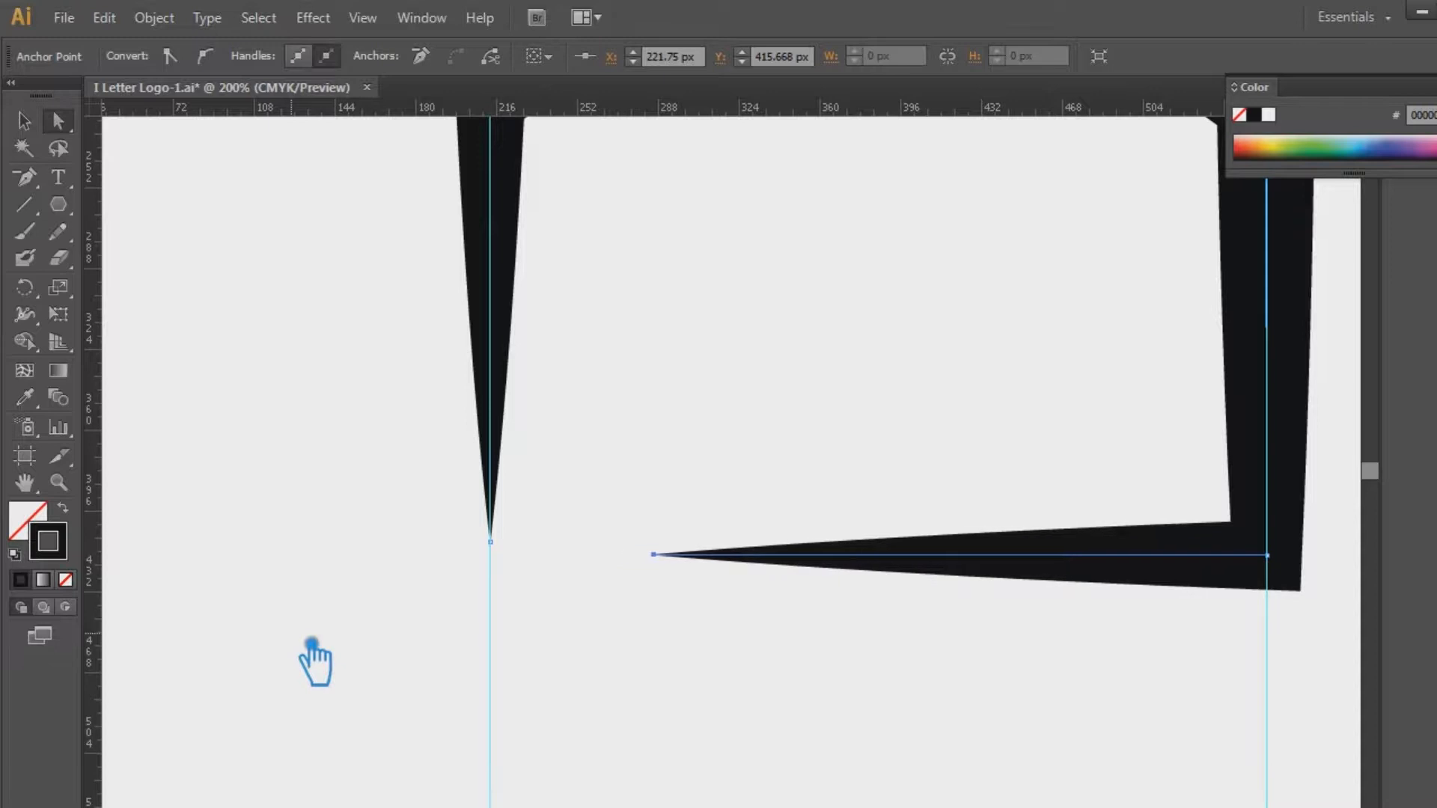
# Step: Shorten the bottom edge further by moving its open-end anchor point horizontally to X 312.75 px
pyautogui.press('Right')
pyautogui.press('Right')
pyautogui.press('Right')
pyautogui.press('Right')
pyautogui.press('Right')
pyautogui.press('Right')
pyautogui.press('Right')
pyautogui.press('Right')
pyautogui.press('Right')
pyautogui.press('Right')
pyautogui.press('Right')
pyautogui.press('Right')
pyautogui.press('Right')
pyautogui.press('Right')
pyautogui.press('Right')
pyautogui.press('Right')
pyautogui.press('Right')
pyautogui.press('Right')
pyautogui.press('Right')
pyautogui.press('Right')
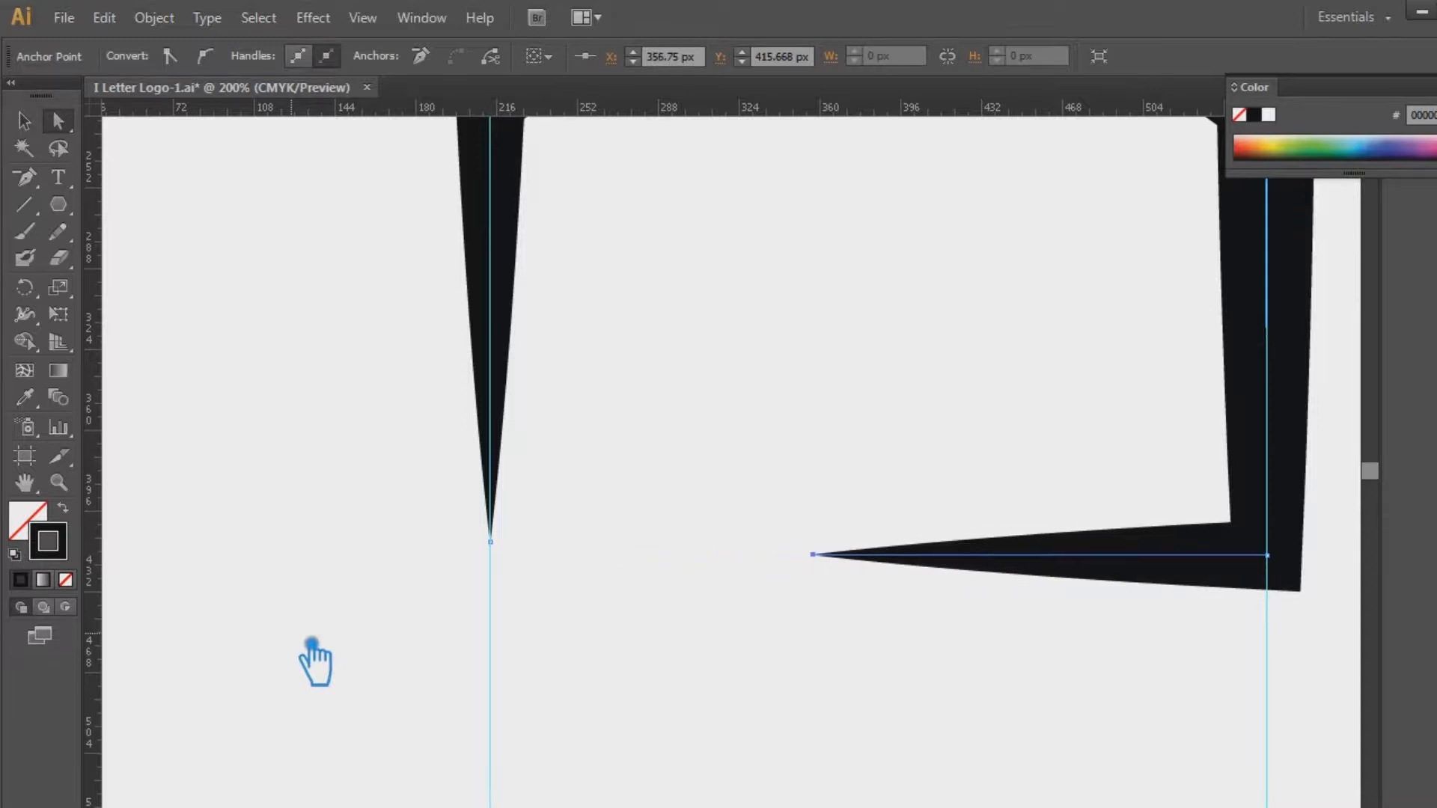
pyautogui.press('Left')
pyautogui.press('Left')
pyautogui.press('Left')
pyautogui.press('Left')
pyautogui.press('Left')
pyautogui.press('Left')
pyautogui.press('Left')
pyautogui.press('Left')
pyautogui.press('Left')
pyautogui.press('Left')
pyautogui.press('Left')
pyautogui.press('Left')
pyautogui.press('Left')
pyautogui.press('Left')
pyautogui.press('Left')
pyautogui.press('Left')
pyautogui.press('Left')
pyautogui.press('Left')
pyautogui.press('Left')
pyautogui.press('Left')
# Step: Add an anchor point on the bottom edge near its tapered end and place a vertical guide through it
pyautogui.moveTo(25, 178); pyautogui.dragTo(105, 180)
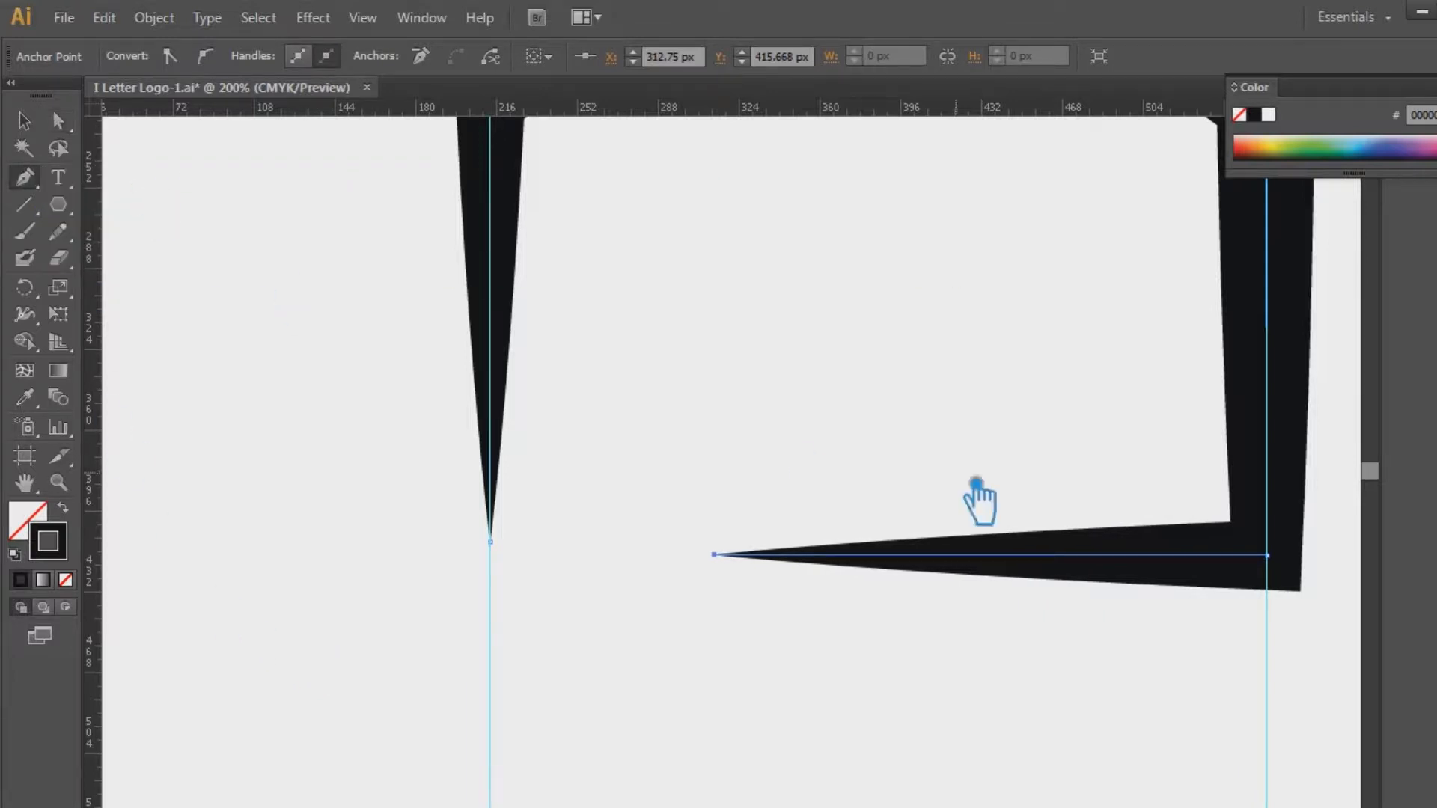
pyautogui.click(902, 568)
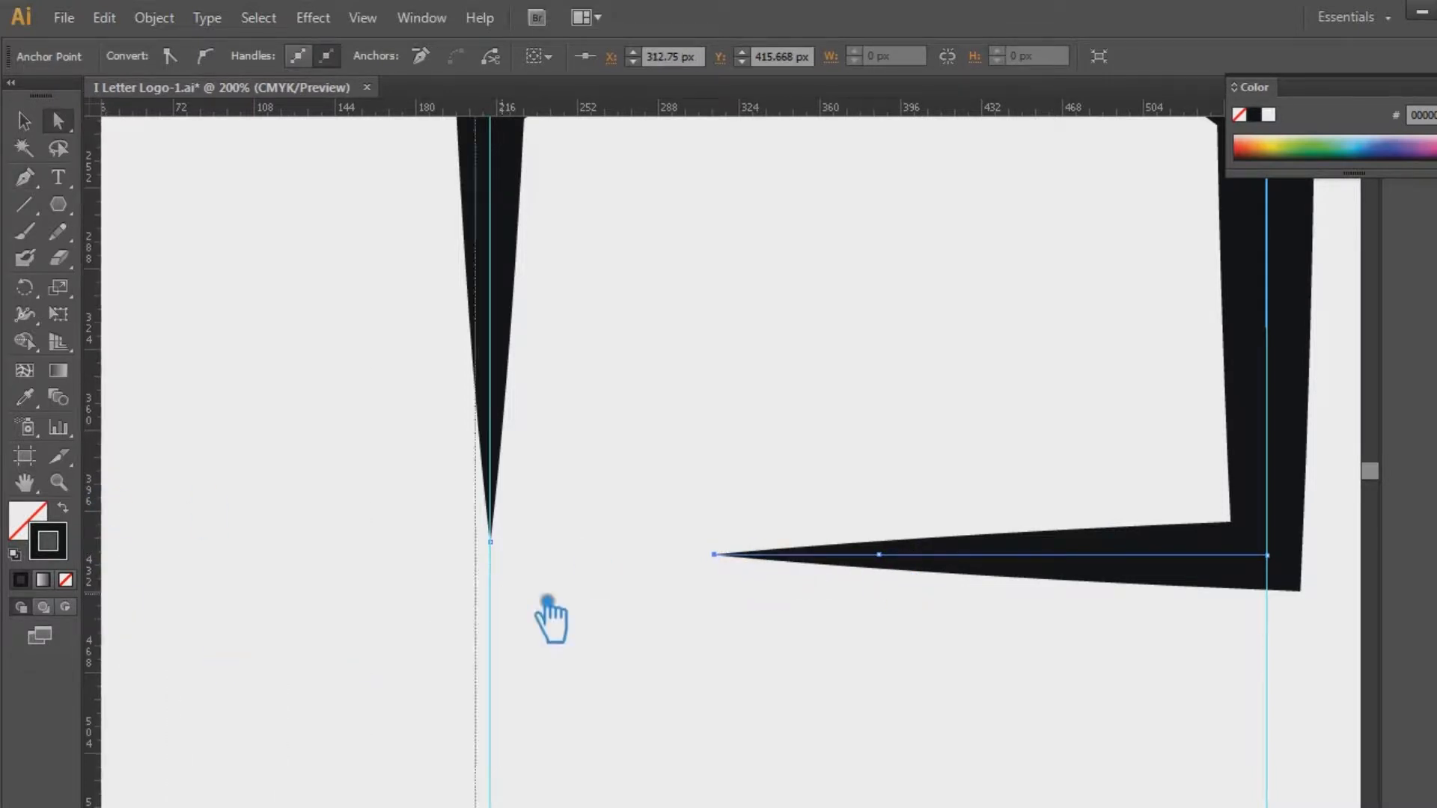
pyautogui.moveTo(901, 580); pyautogui.dragTo(899, 576)
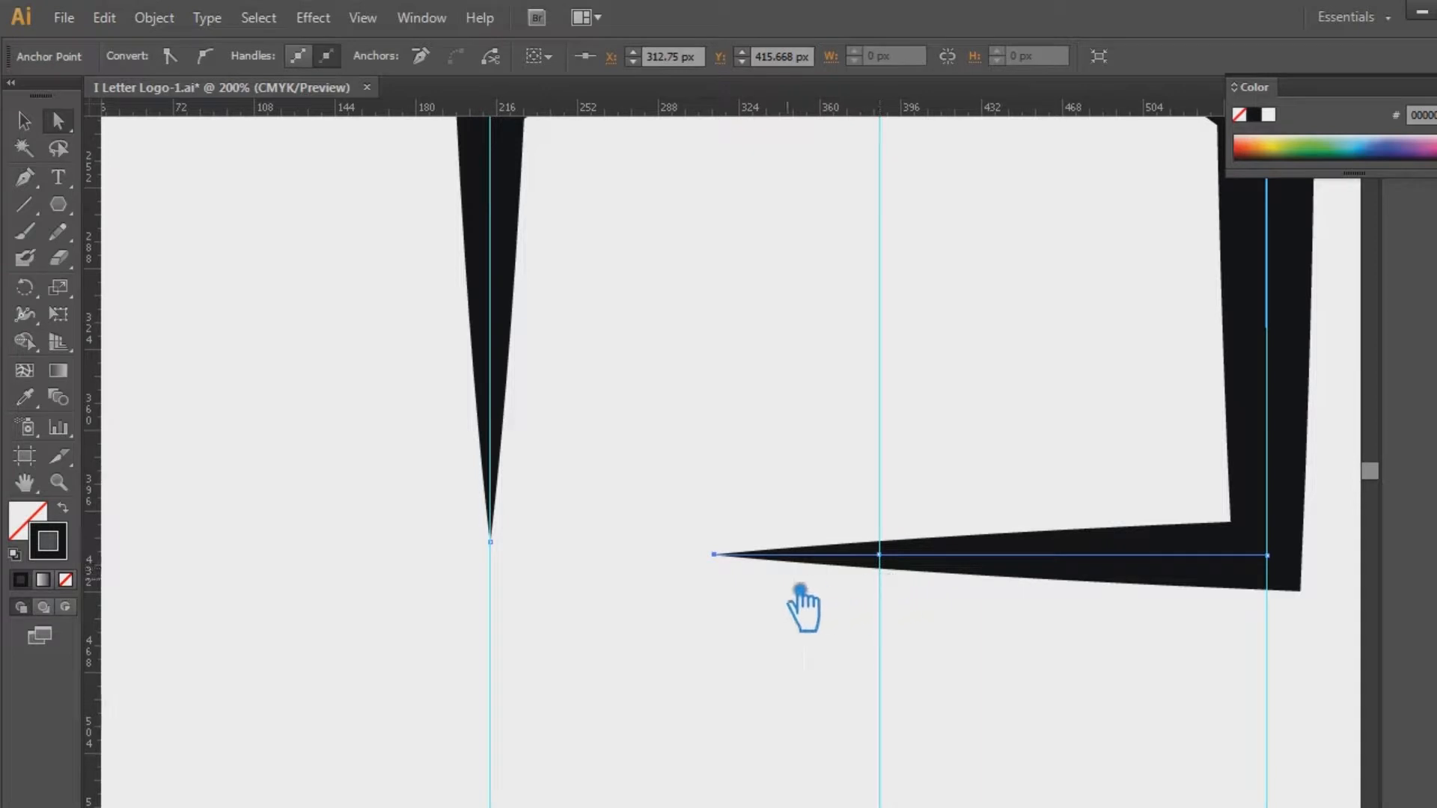
pyautogui.hotkey('ctrl', 'shift', 'a')
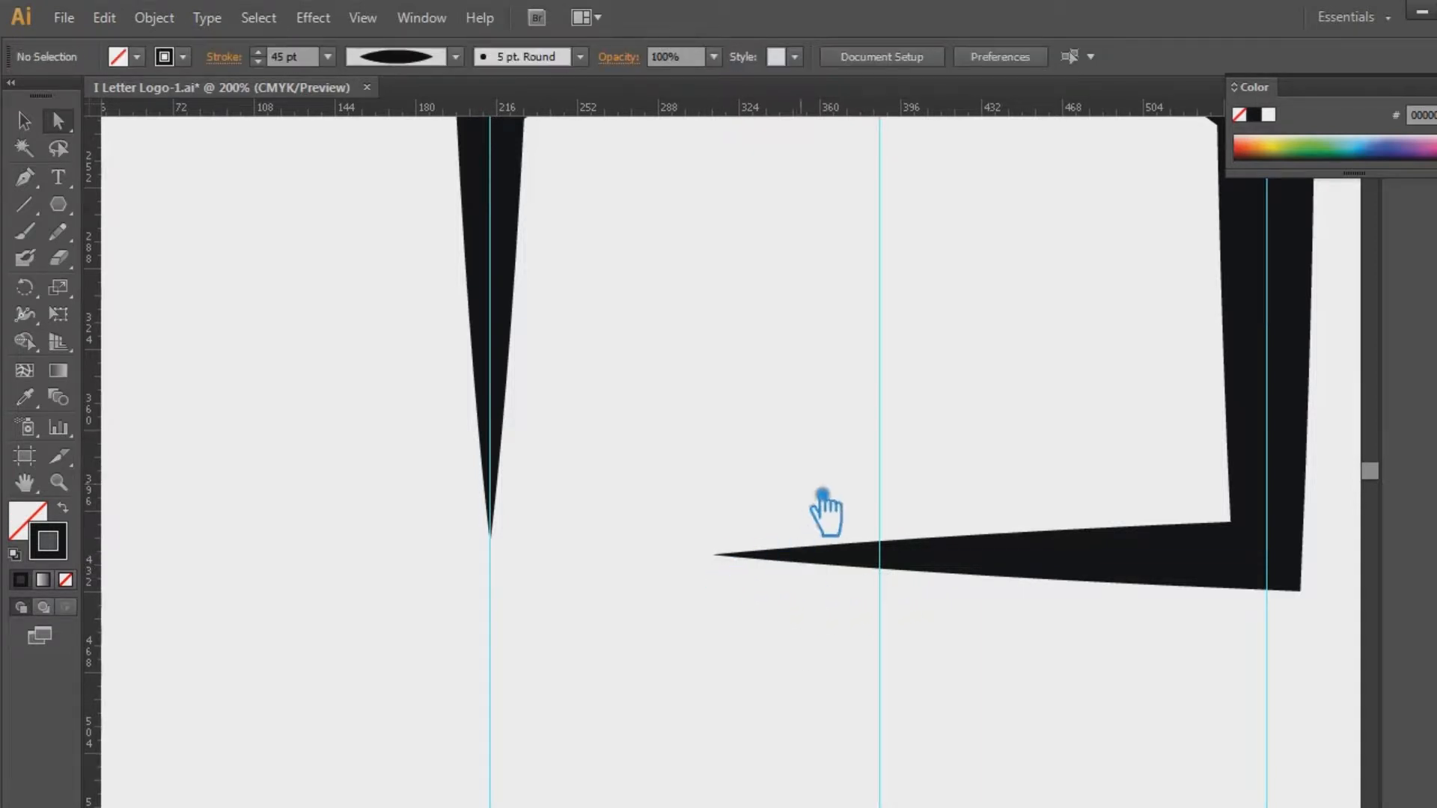
# Step: Turn the bottom edge's open end upward along the middle guide, placing its end anchor at X 386.459 px, Y 285.959 px
pyautogui.click(737, 556)
pyautogui.click(715, 554)
pyautogui.moveTo(736, 566); pyautogui.dragTo(880, 390)
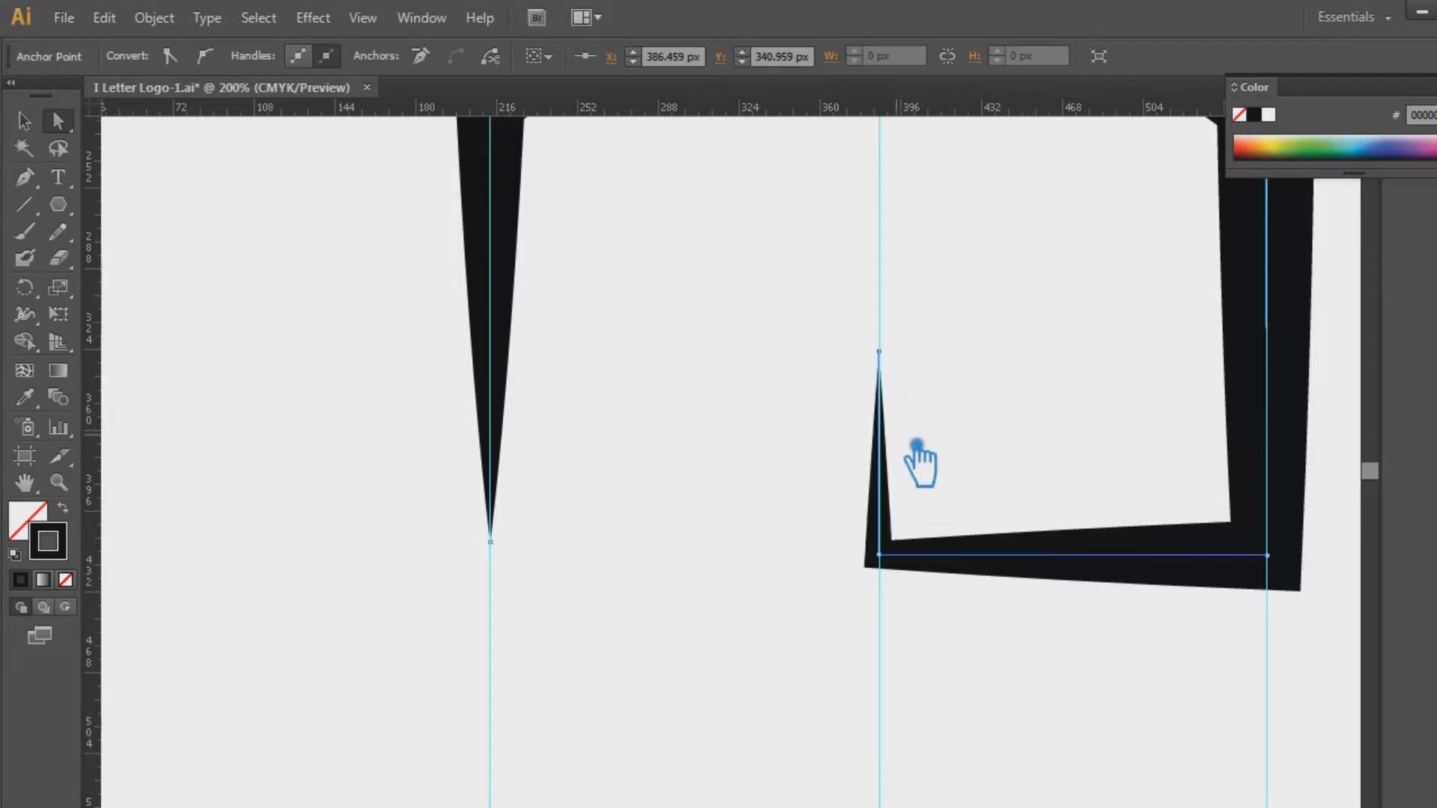
pyautogui.press('Up')
pyautogui.press('Up')
pyautogui.press('Up')
pyautogui.press('Up')
pyautogui.press('Up')
pyautogui.press('Up')
pyautogui.press('Up')
pyautogui.press('Up')
pyautogui.press('Up')
pyautogui.press('Up')
pyautogui.press('Up')
pyautogui.press('Up')
pyautogui.press('Up')
pyautogui.press('Up')
pyautogui.press('Up')
pyautogui.press('Up')
pyautogui.press('Up')
pyautogui.hotkey('ctrl', '-')
pyautogui.hotkey('ctrl', '-')
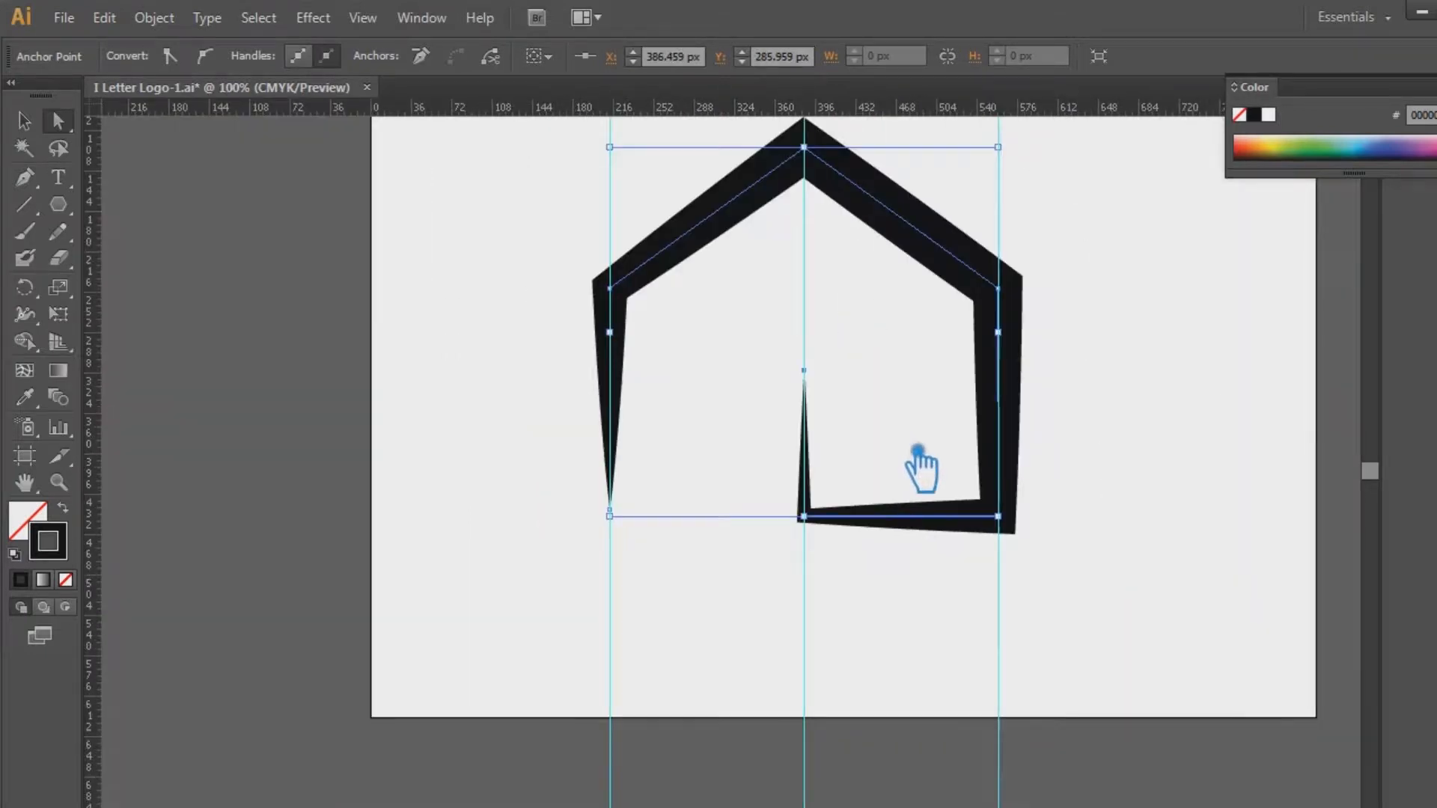
# Step: Place a horizontal guide along the bottom edge's path and lower the left leg's tip to it at Y 414.75 px
pyautogui.hotkey('ctrl', '+')
pyautogui.moveTo(921, 471); pyautogui.dragTo(645, 693)
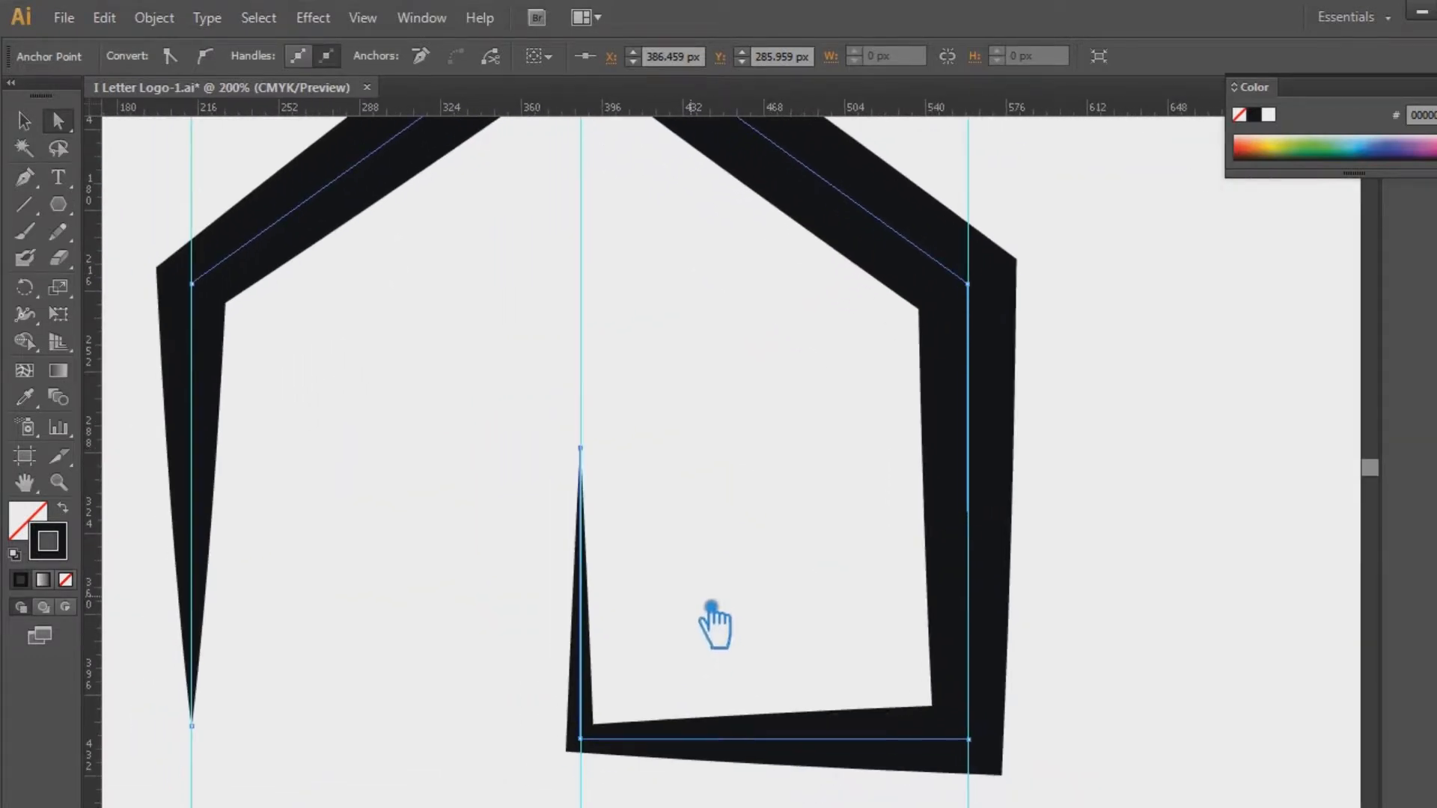
pyautogui.moveTo(1031, 109); pyautogui.dragTo(1129, 745)
pyautogui.click(192, 726)
pyautogui.press('Down')
pyautogui.press('Down')
pyautogui.press('Down')
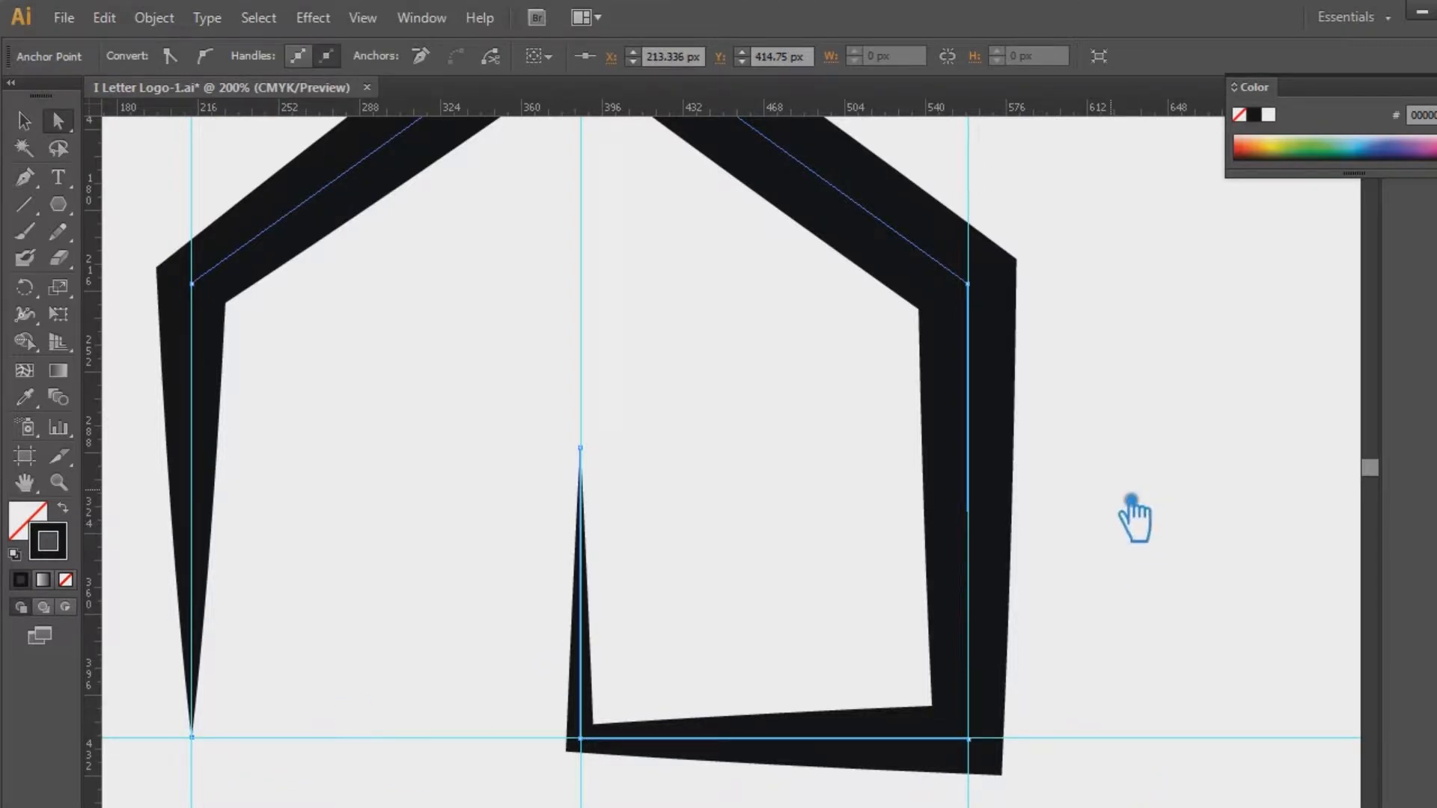
# Step: Expand the appearance of the tapered path and unite the overlapping result into one shape with Pathfinder
pyautogui.click(24, 120)
pyautogui.click(1116, 583)
pyautogui.click(1007, 558)
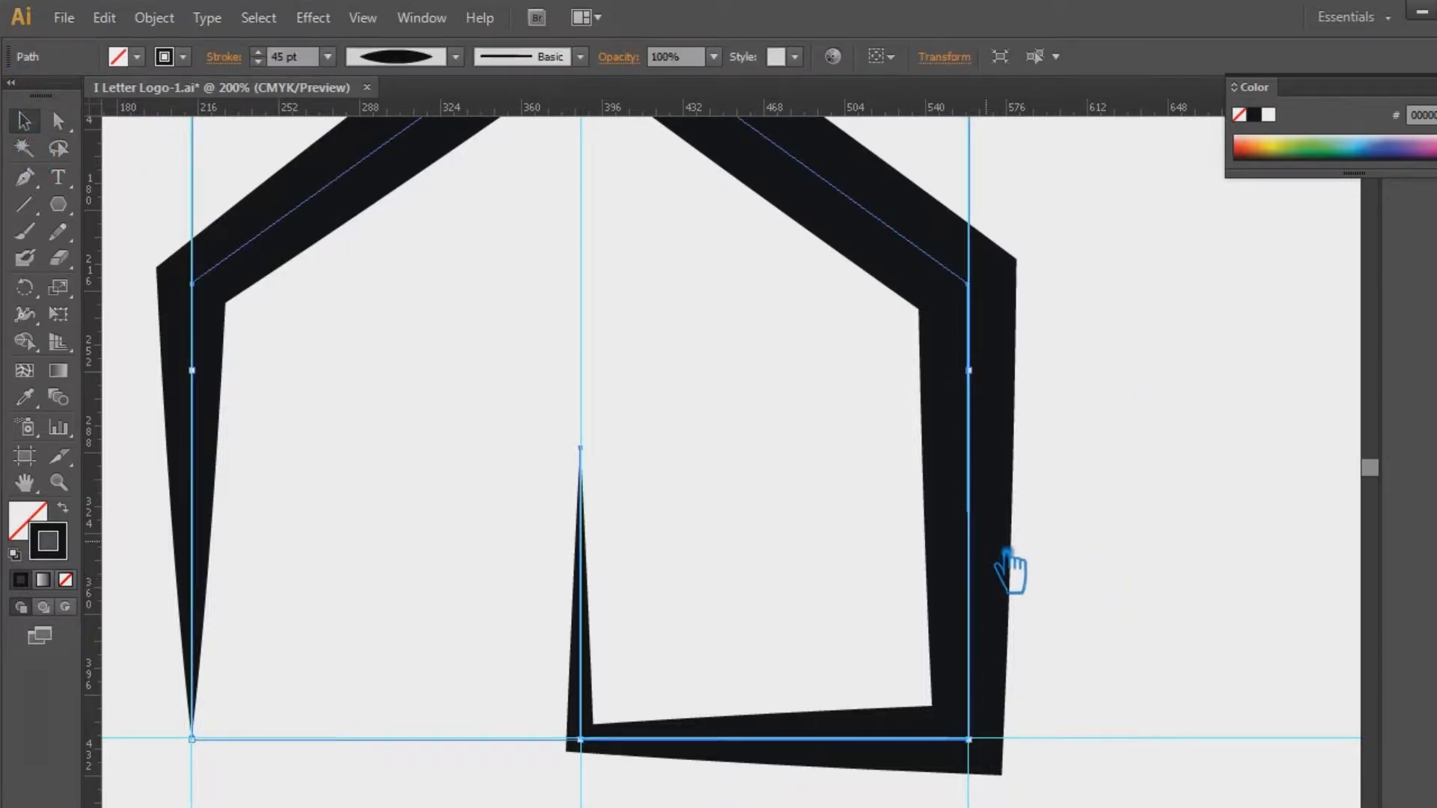
pyautogui.click(153, 17)
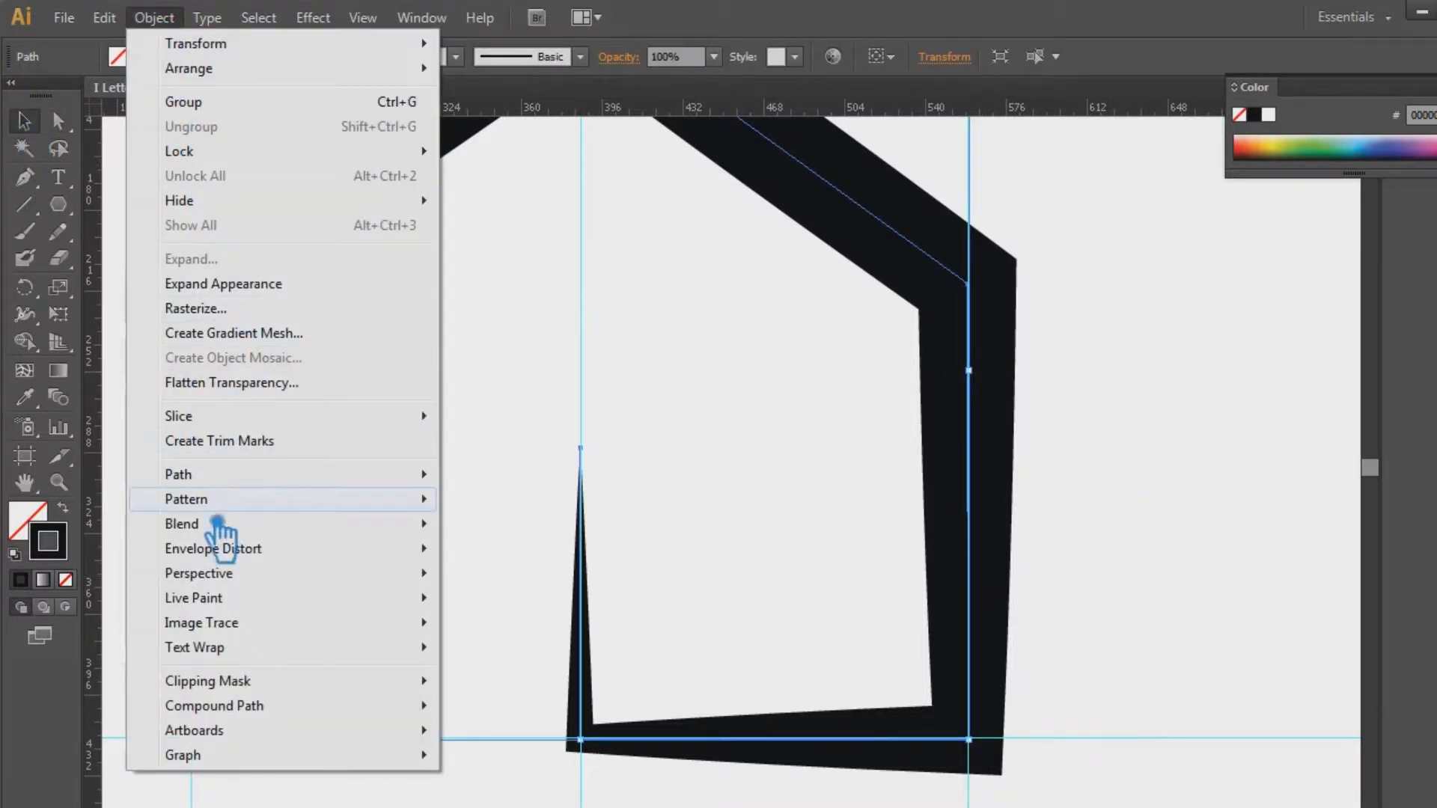
pyautogui.click(266, 284)
pyautogui.hotkey('shift', 'ctrl', 'F9')
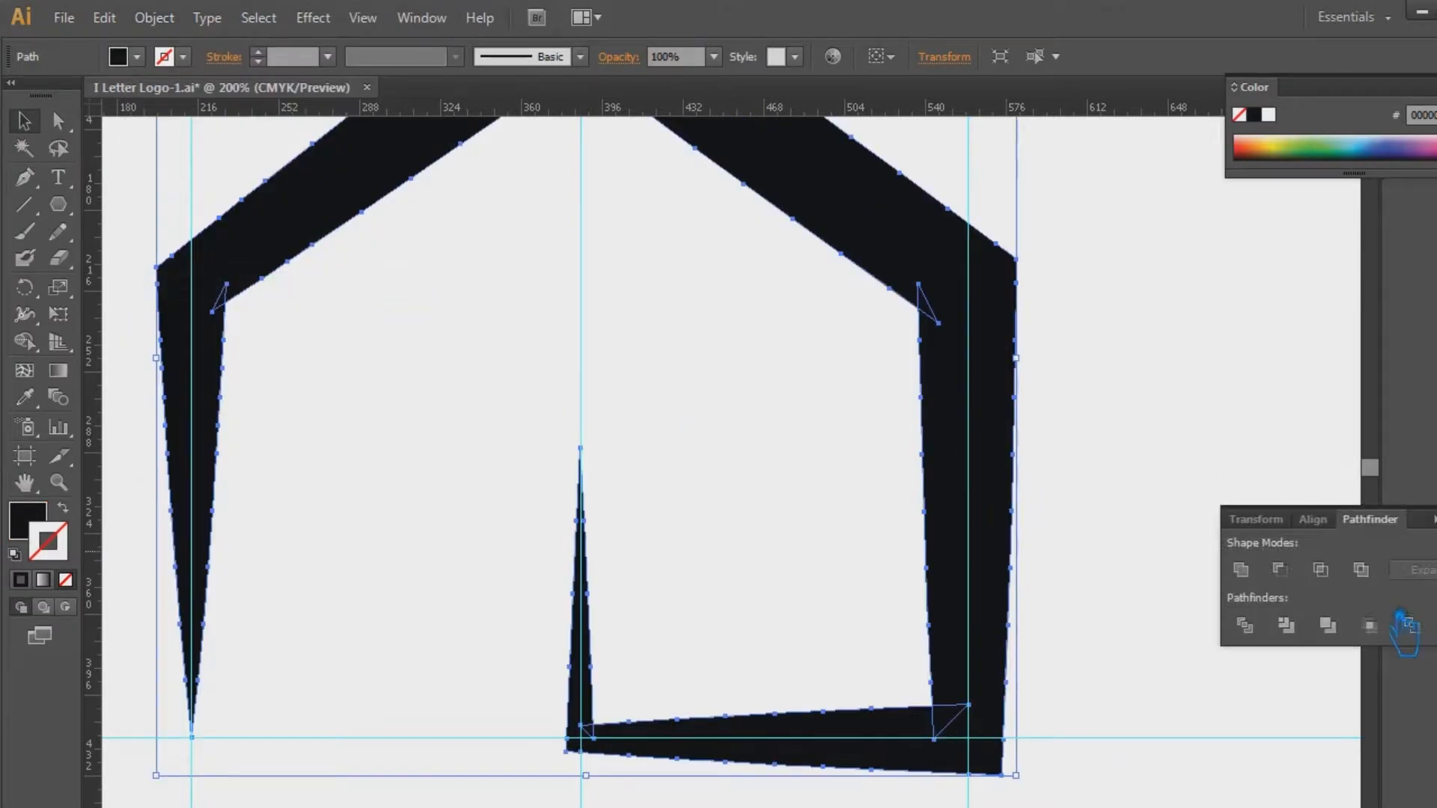
pyautogui.click(1256, 586)
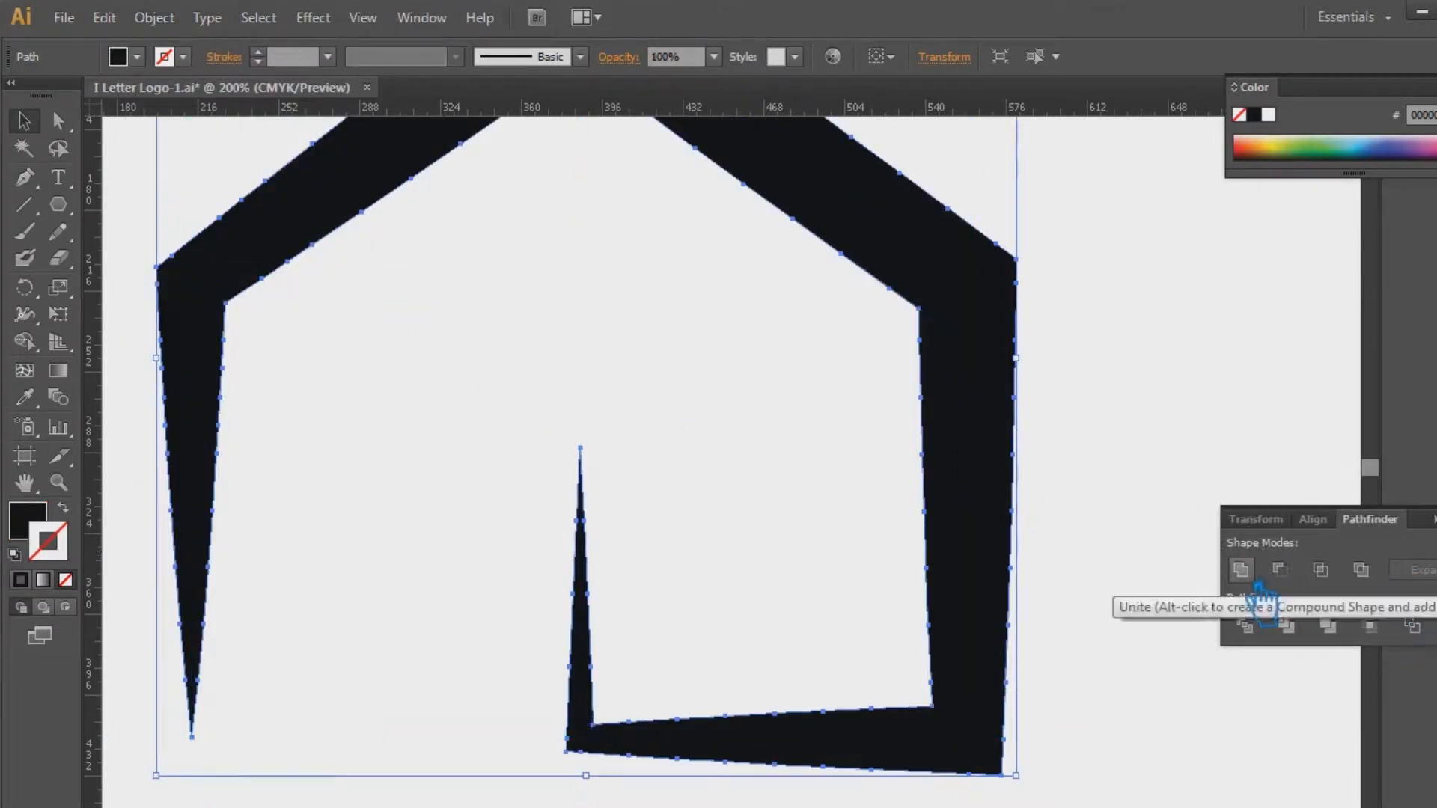
# Step: Place a second horizontal guide at the shape's lowest corner and extend the left leg's tip down to it at Y 431.75 px
pyautogui.moveTo(59, 204); pyautogui.dragTo(136, 231)
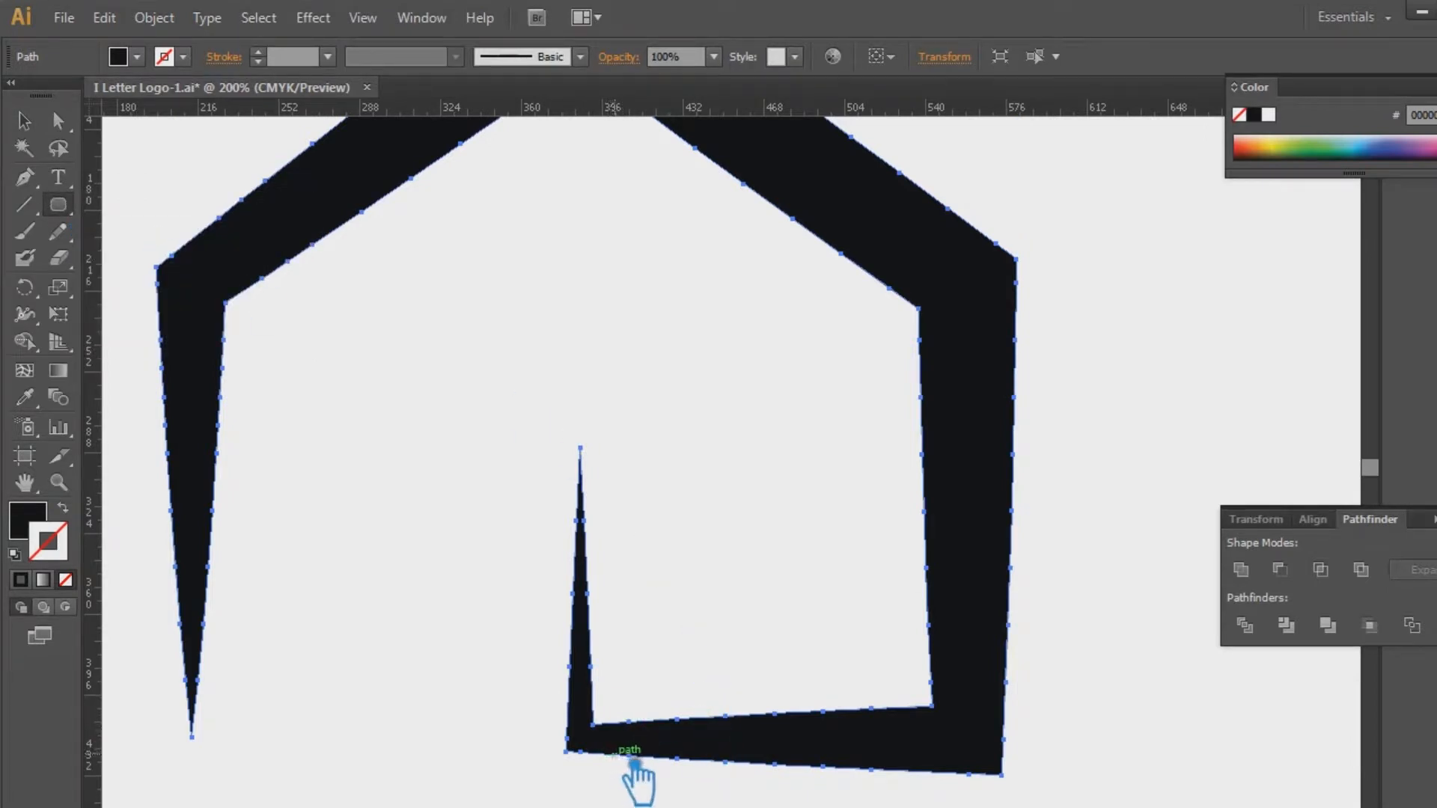
pyautogui.moveTo(985, 114); pyautogui.dragTo(1159, 786)
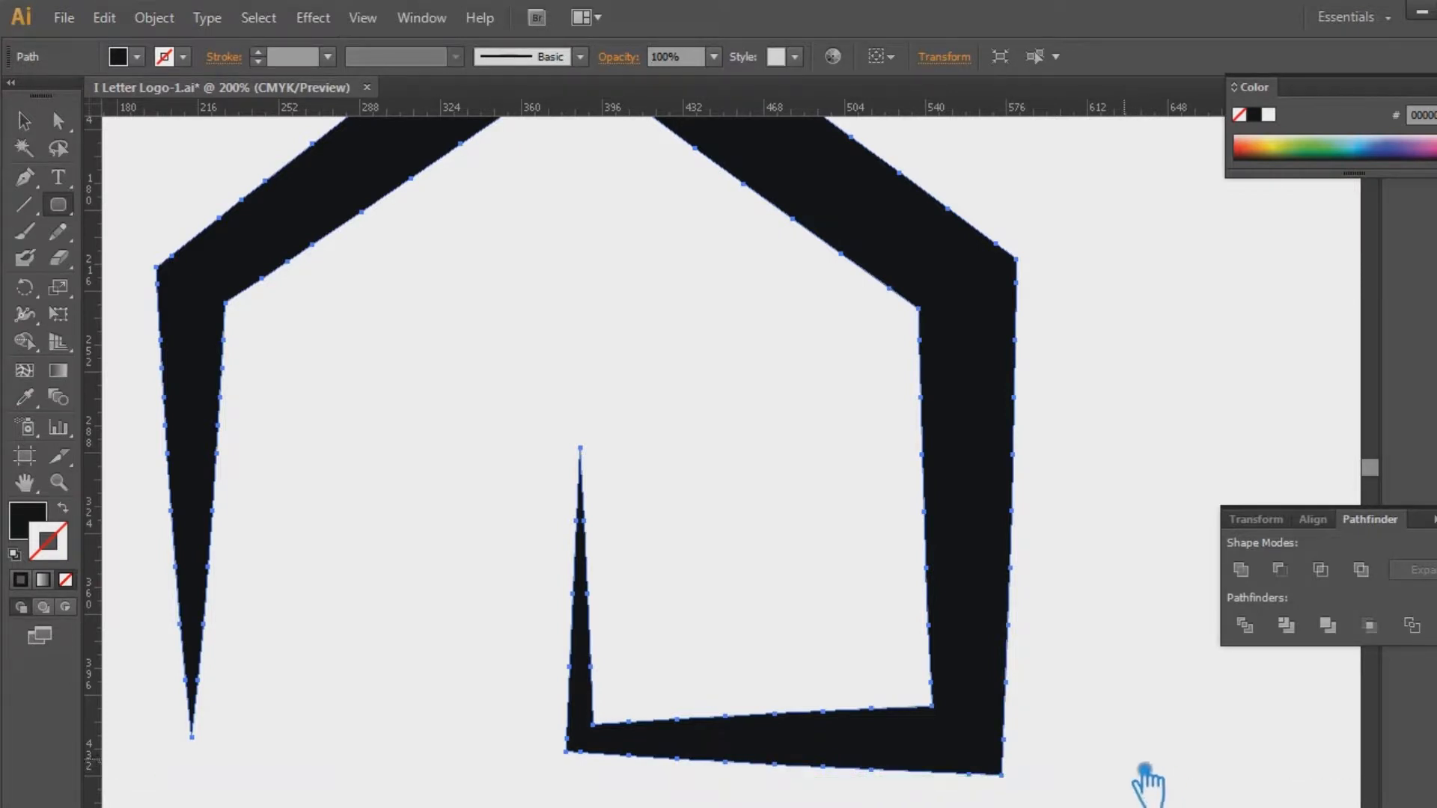
pyautogui.hotkey('ctrl', ';')
pyautogui.press('a')
pyautogui.click(192, 737)
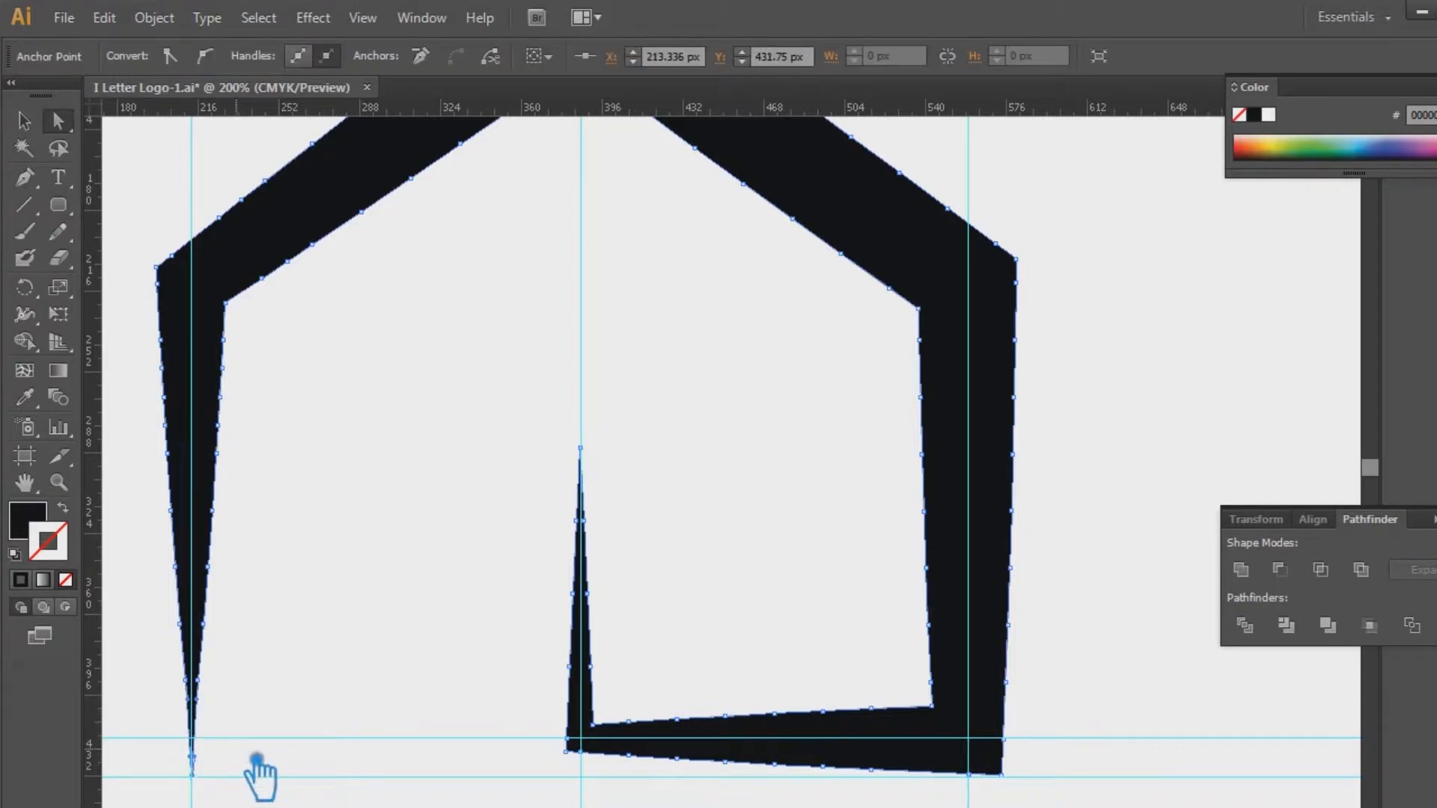
# Step: Lower the anchors of the middle upright and adjoining bottom bar until the upright's base corner meets the lower guide
pyautogui.moveTo(492, 347); pyautogui.dragTo(883, 803)
pyautogui.press('Down')
pyautogui.press('Down')
pyautogui.press('Down')
pyautogui.press('Down')
pyautogui.press('Down')
pyautogui.press('Down')
pyautogui.press('Down')
pyautogui.press('Down')
pyautogui.press('Down')
pyautogui.press('Down')
pyautogui.press('Down')
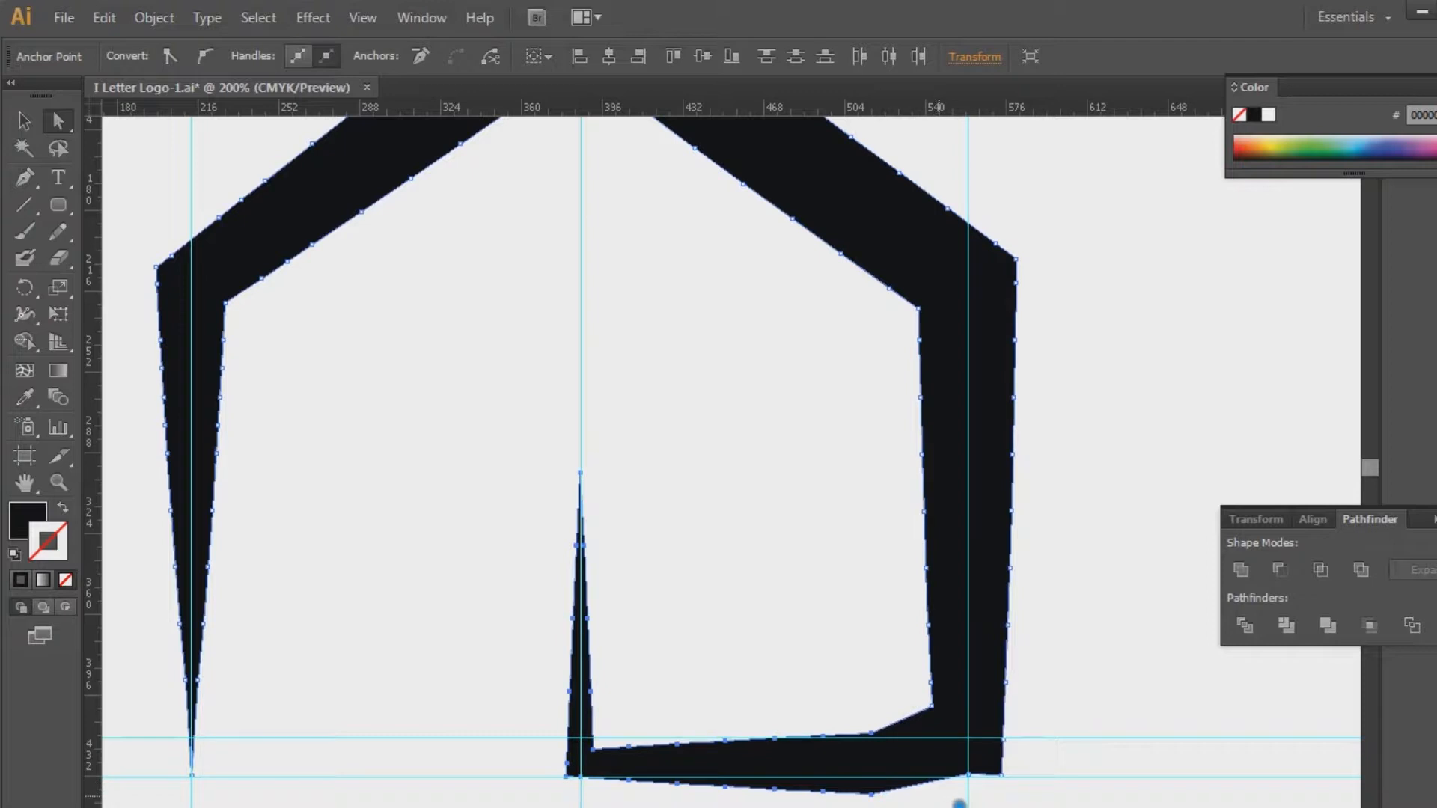
# Step: Align the two bottom anchors at the shape's bottom-right corner with the lower horizontal guide, the inner one at Y 432.5 px
pyautogui.hotkey('ctrl', '+')
pyautogui.moveTo(959, 804); pyautogui.dragTo(690, 250)
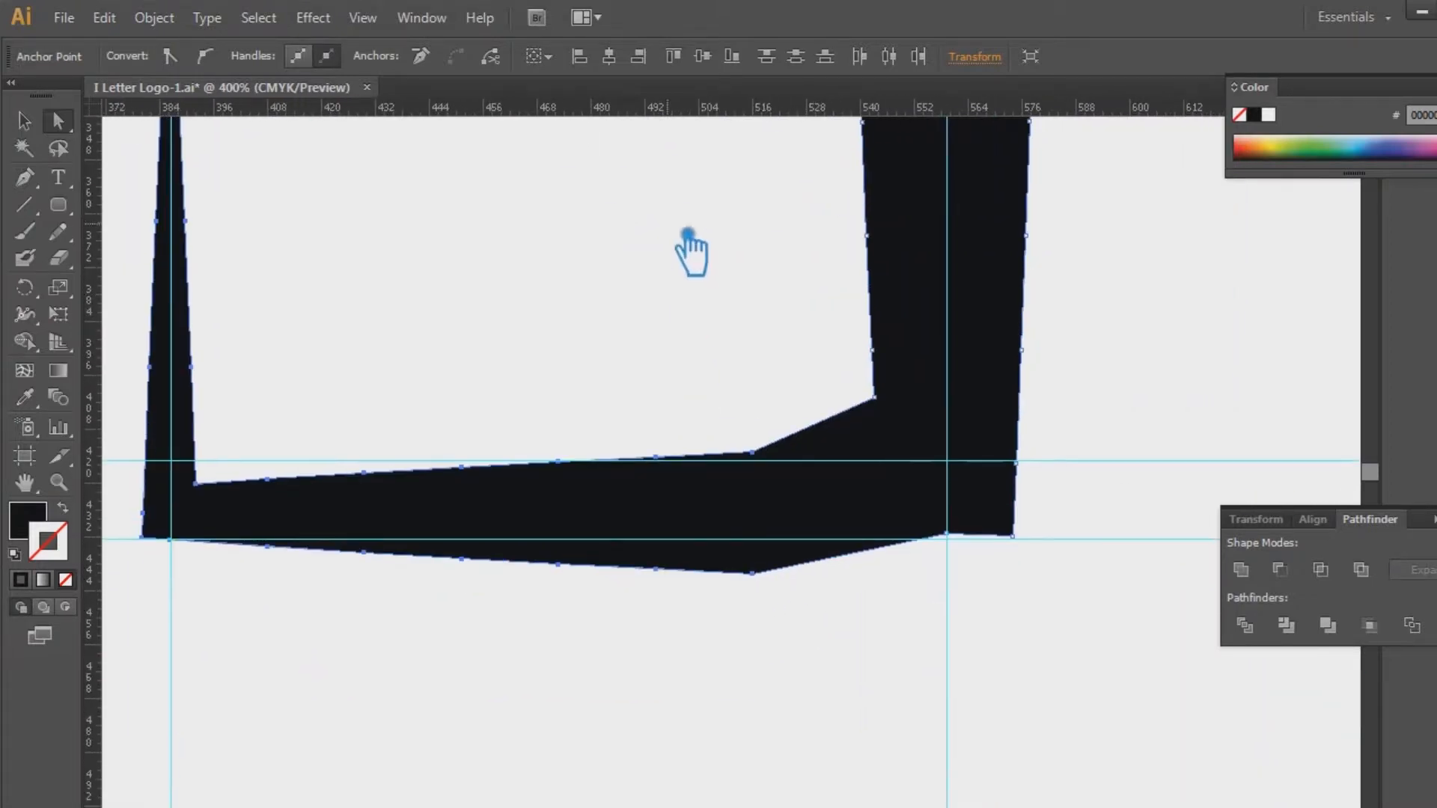
pyautogui.click(950, 536)
pyautogui.moveTo(949, 536); pyautogui.dragTo(965, 551)
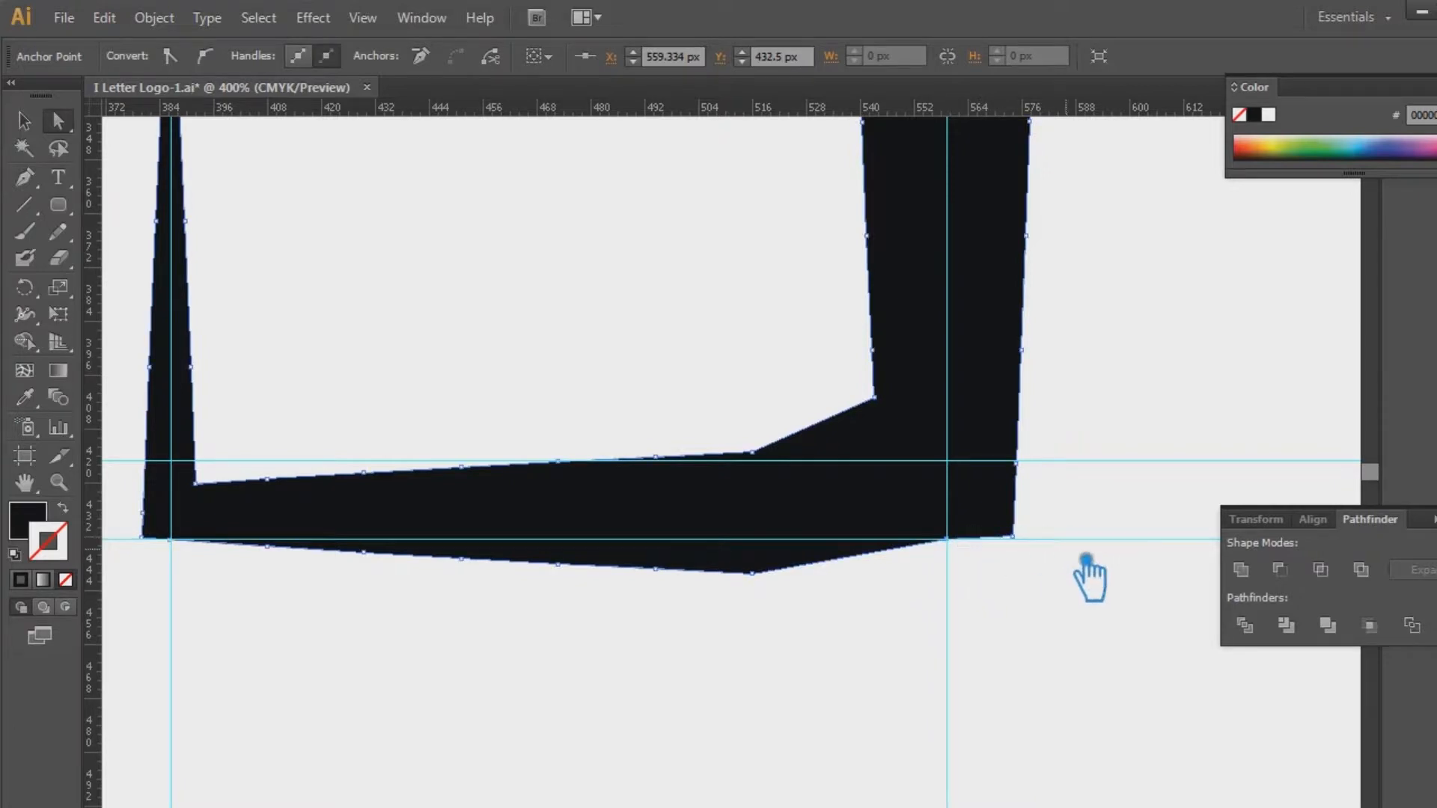
pyautogui.hotkey('ctrl', '+')
pyautogui.hotkey('ctrl', '+')
pyautogui.moveTo(1058, 577); pyautogui.dragTo(551, 459)
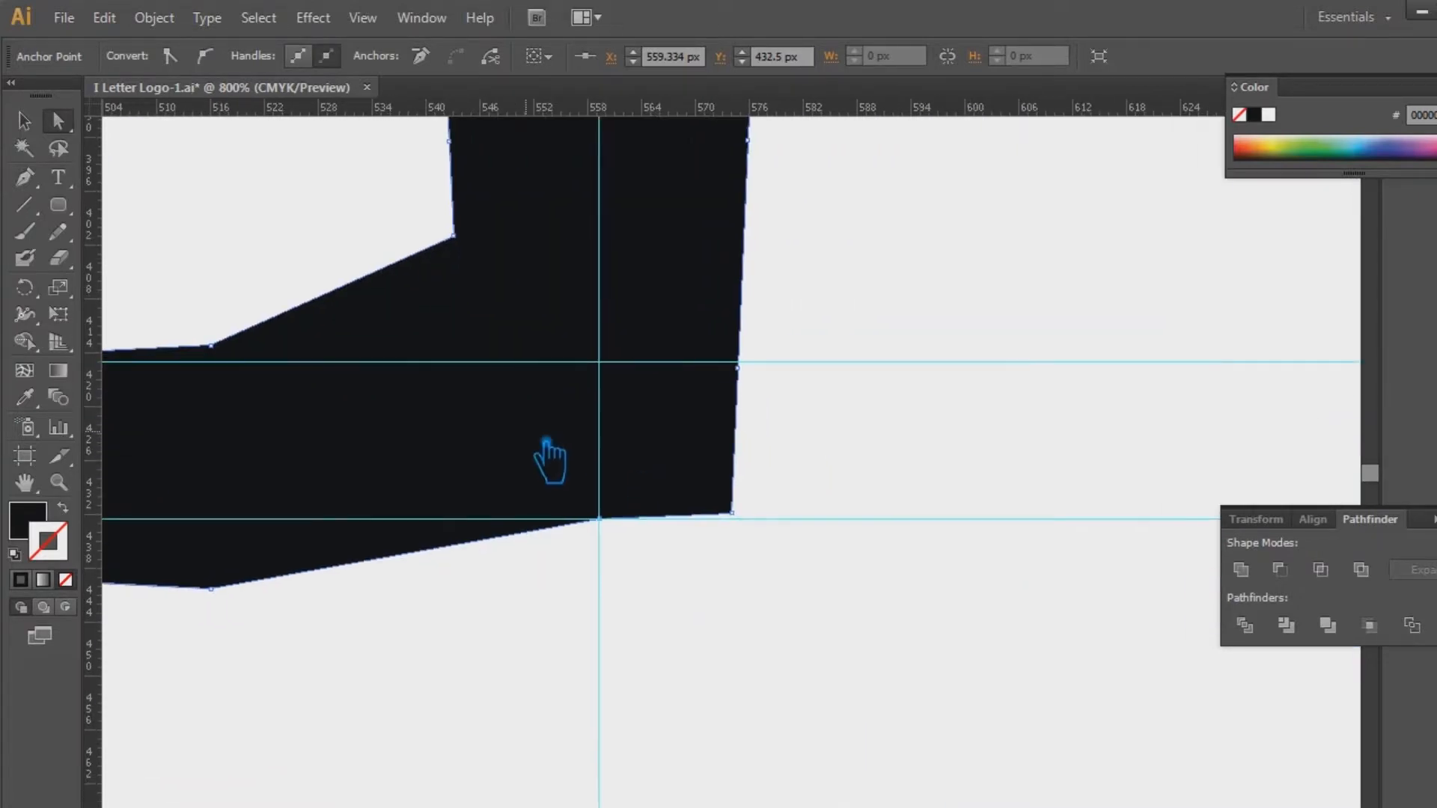
pyautogui.moveTo(740, 529); pyautogui.dragTo(755, 530)
pyautogui.click(772, 614)
# Step: Delete the extra anchor points protruding below the lower guide along the bottom edge with the Delete Anchor Point tool
pyautogui.moveTo(473, 673); pyautogui.dragTo(902, 621)
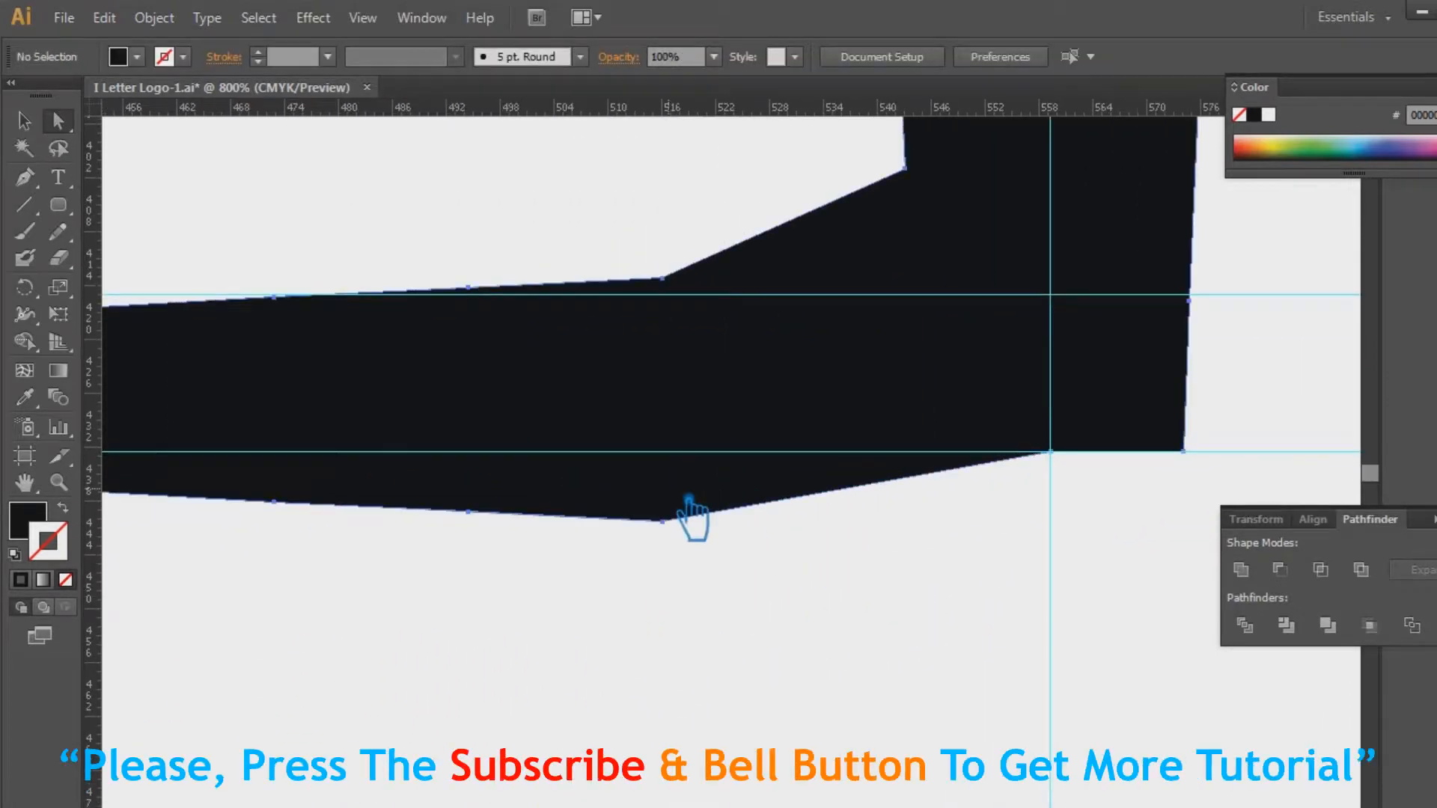
pyautogui.click(690, 515)
pyautogui.moveTo(34, 182); pyautogui.dragTo(113, 228)
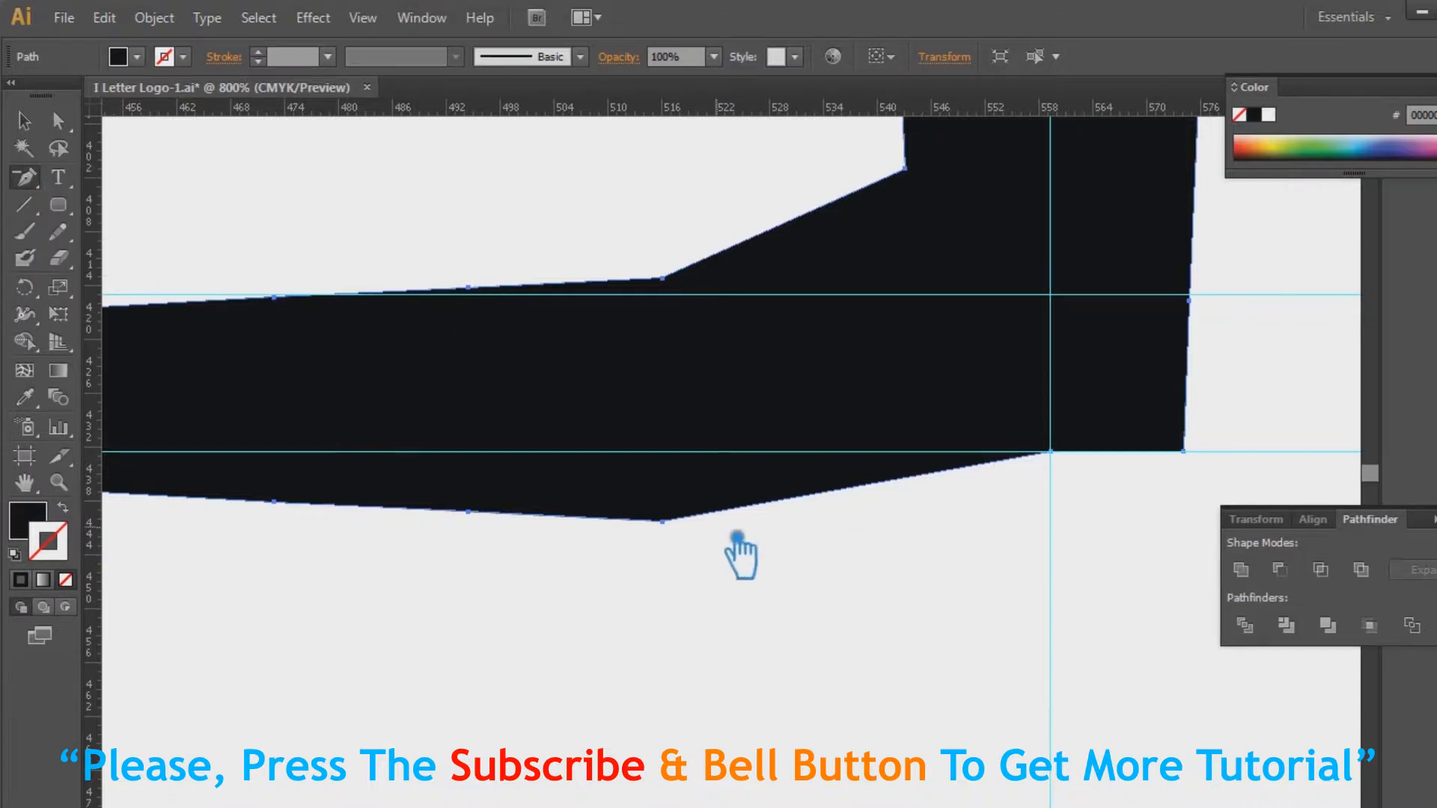
pyautogui.click(663, 522)
pyautogui.moveTo(303, 539); pyautogui.dragTo(764, 498)
pyautogui.click(571, 437)
pyautogui.click(377, 425)
pyautogui.moveTo(311, 427); pyautogui.dragTo(731, 539)
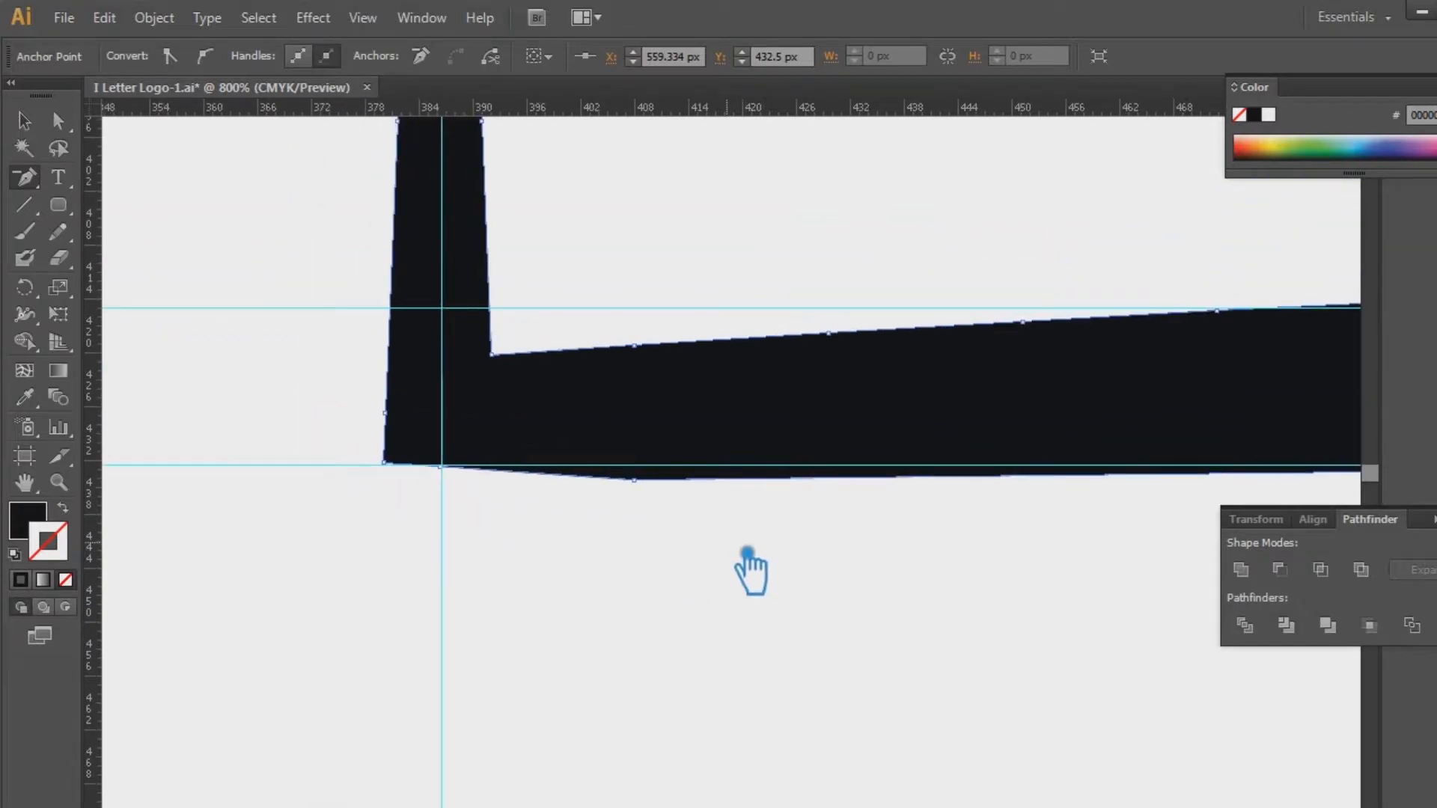
pyautogui.click(636, 480)
# Step: Adjust the curve handles along the bottom edge so that it runs straight on the lower guide
pyautogui.moveTo(924, 542); pyautogui.dragTo(707, 554)
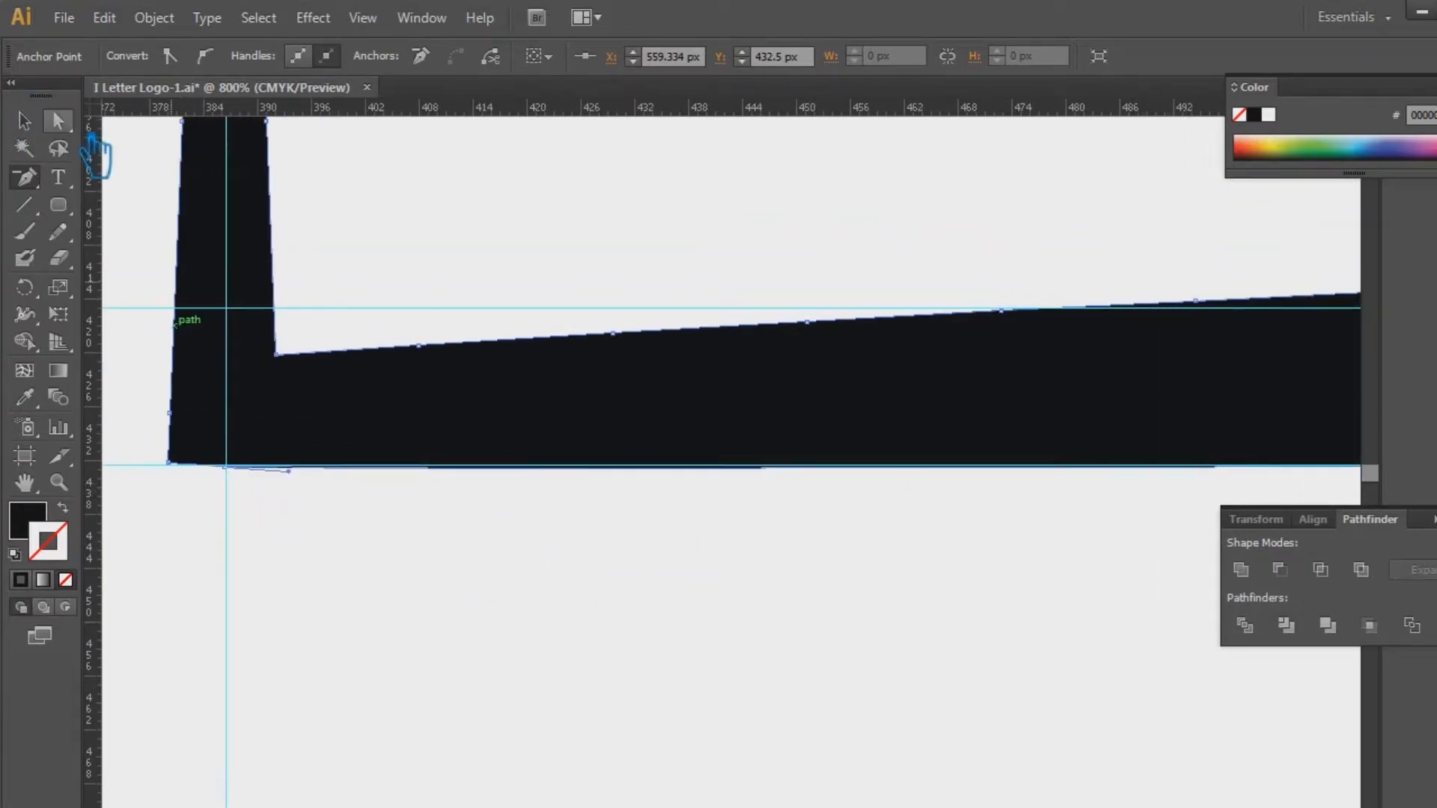
pyautogui.moveTo(305, 481); pyautogui.dragTo(357, 479)
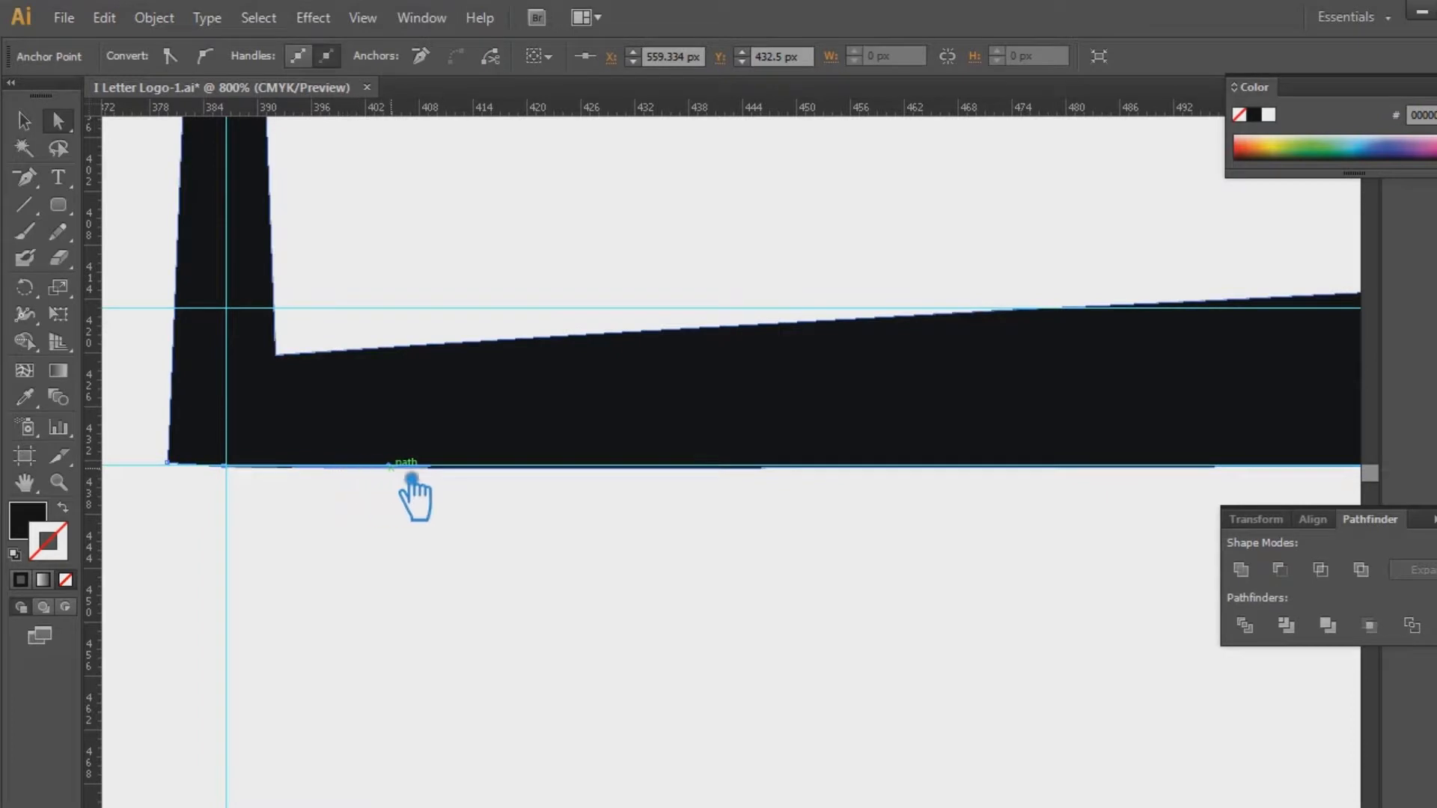
pyautogui.moveTo(550, 479); pyautogui.dragTo(946, 490)
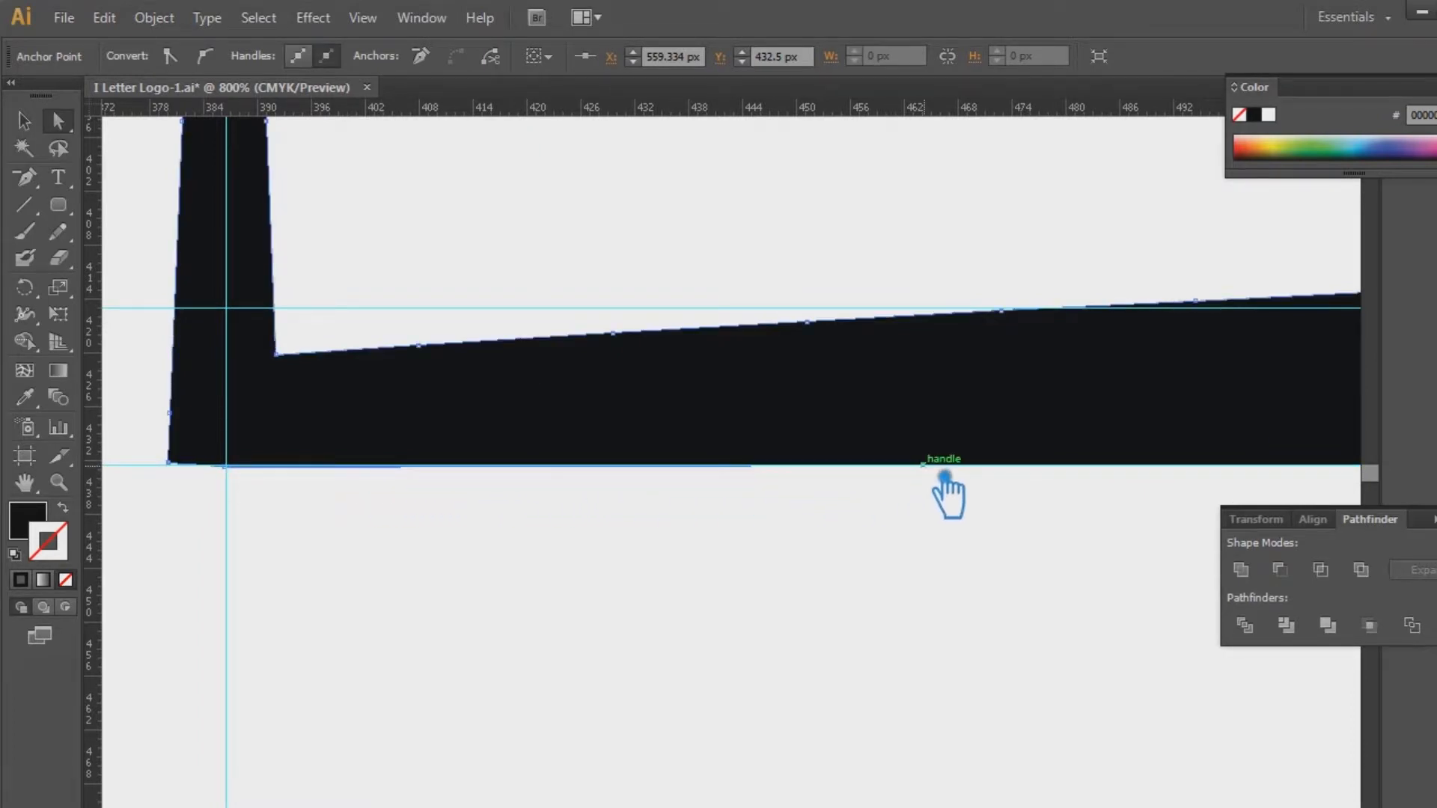
pyautogui.click(676, 586)
pyautogui.moveTo(362, 576); pyautogui.dragTo(677, 610)
pyautogui.click(646, 580)
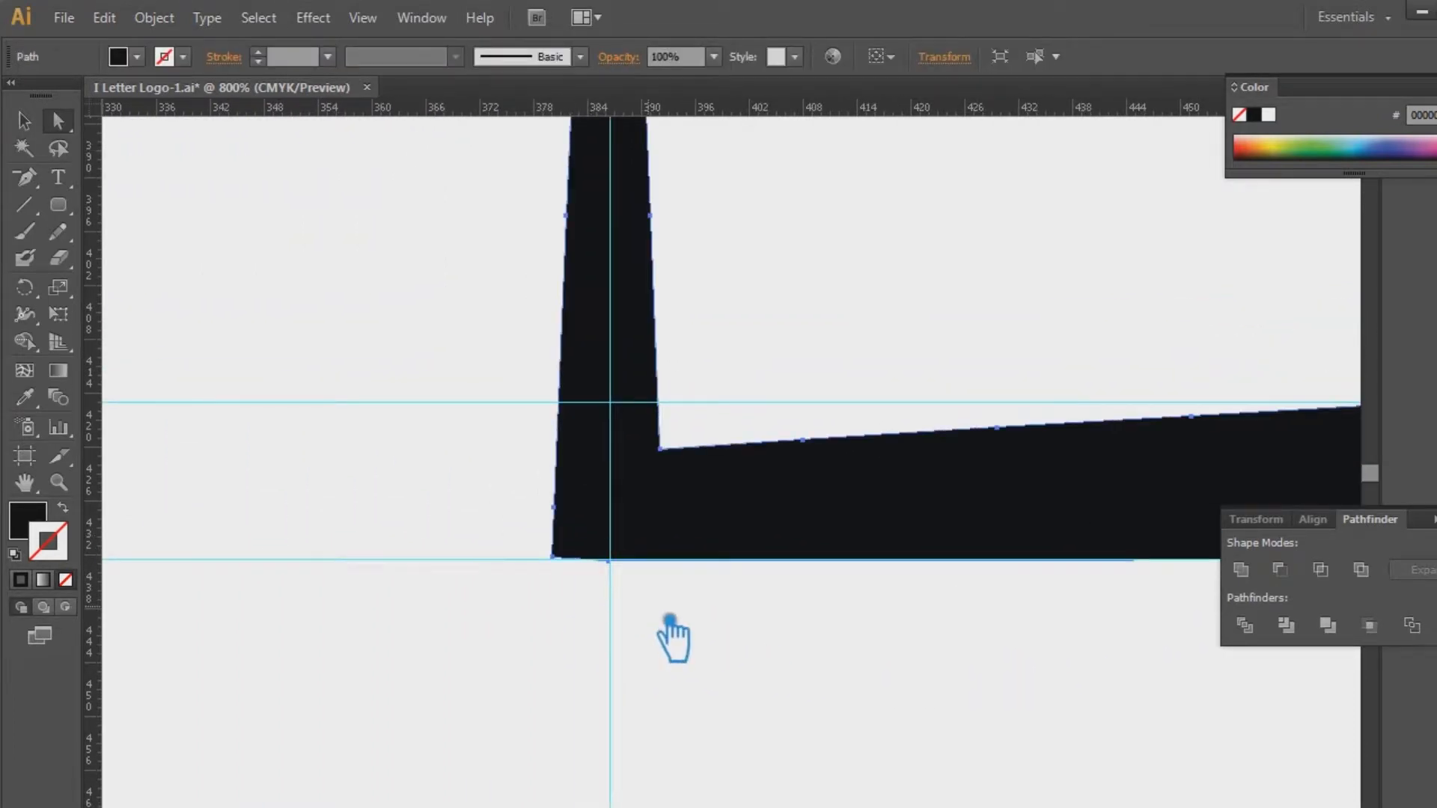
pyautogui.click(628, 575)
pyautogui.moveTo(170, 311); pyautogui.dragTo(560, 580)
pyautogui.moveTo(228, 350); pyautogui.dragTo(552, 577)
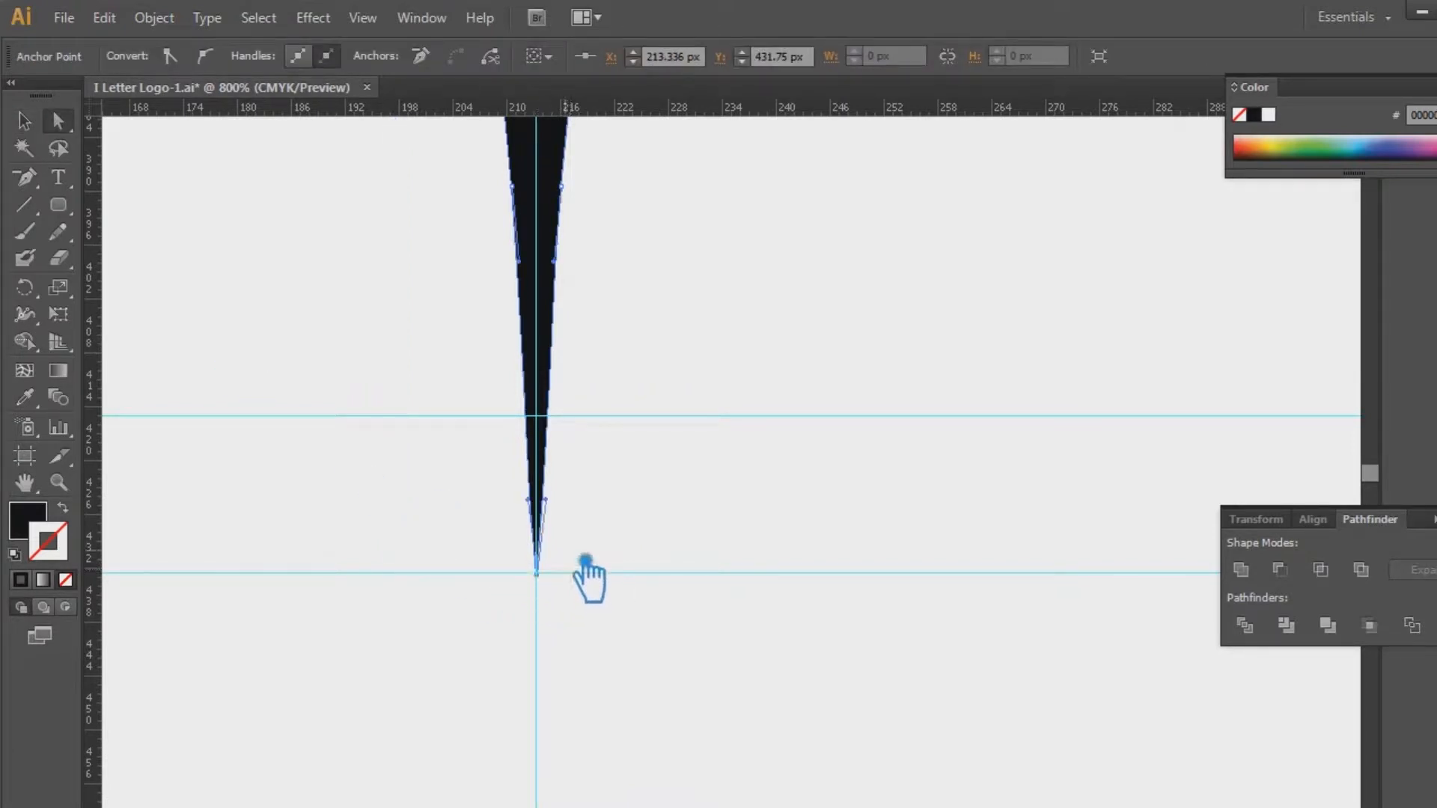
pyautogui.click(613, 597)
pyautogui.hotkey('ctrl', '0')
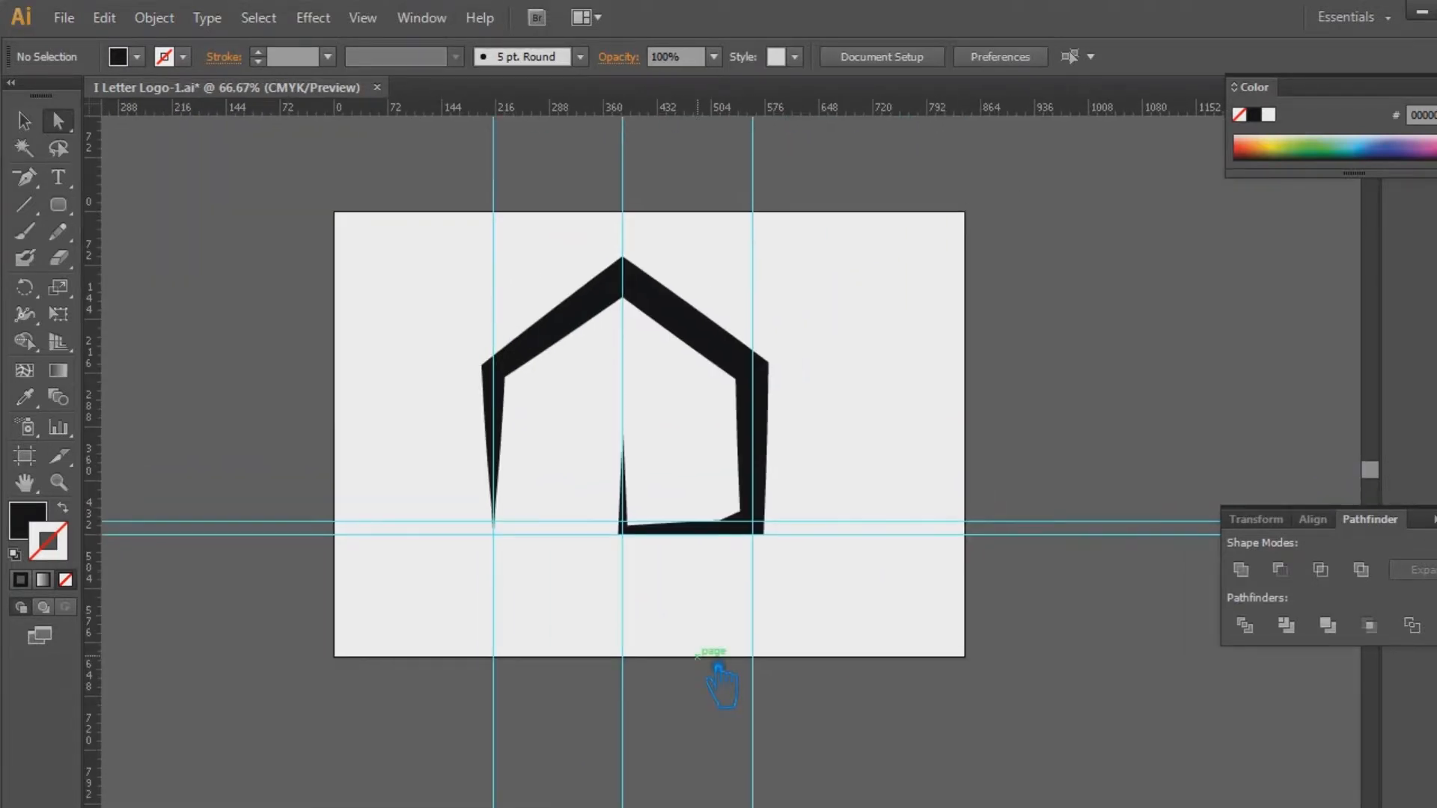
# Step: Draw a narrow vertical rounded rectangle over the middle upright, from the lower guide up to the upright's tip
pyautogui.scroll(3, 718, 668)
pyautogui.moveTo(512, 711); pyautogui.dragTo(610, 720)
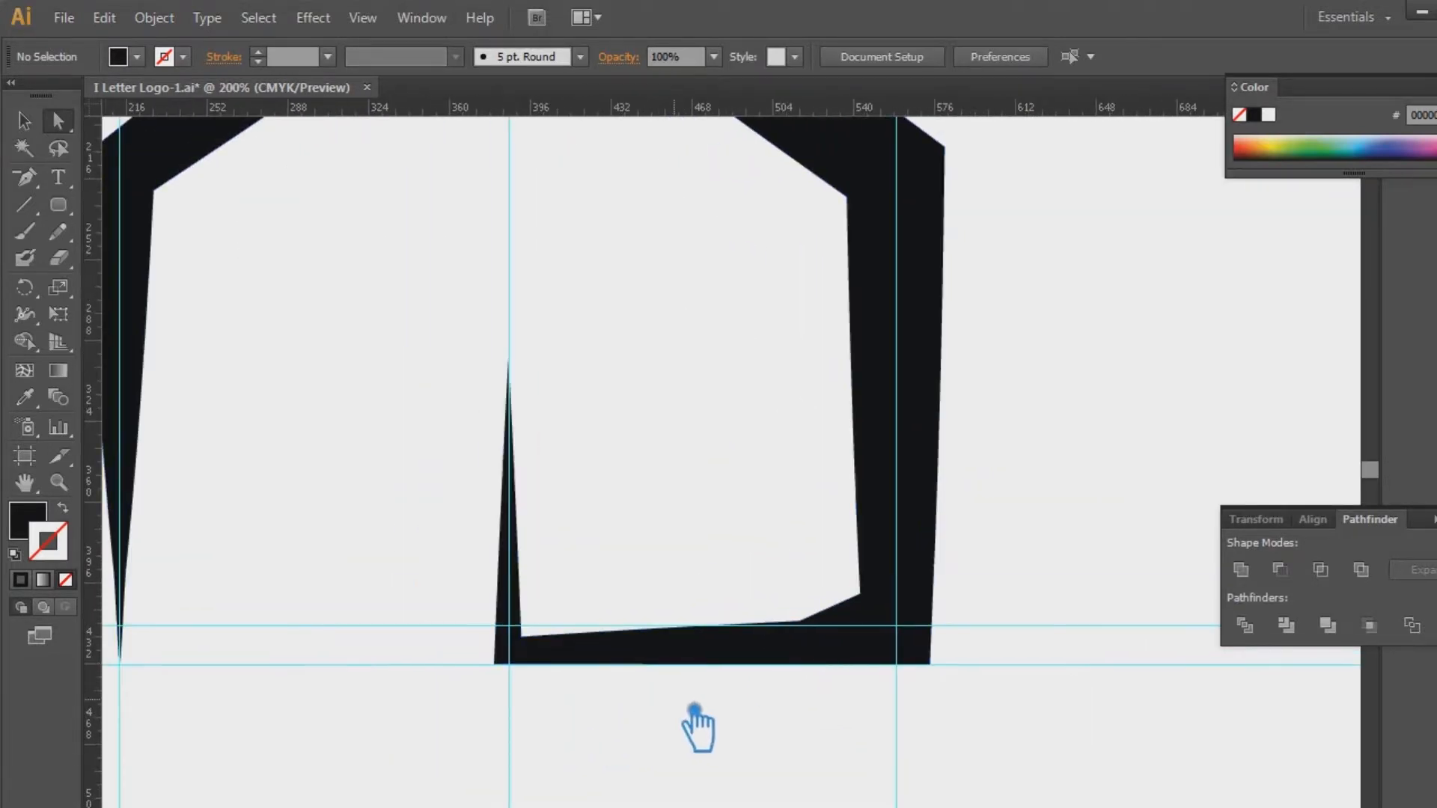
pyautogui.moveTo(59, 204); pyautogui.dragTo(187, 228)
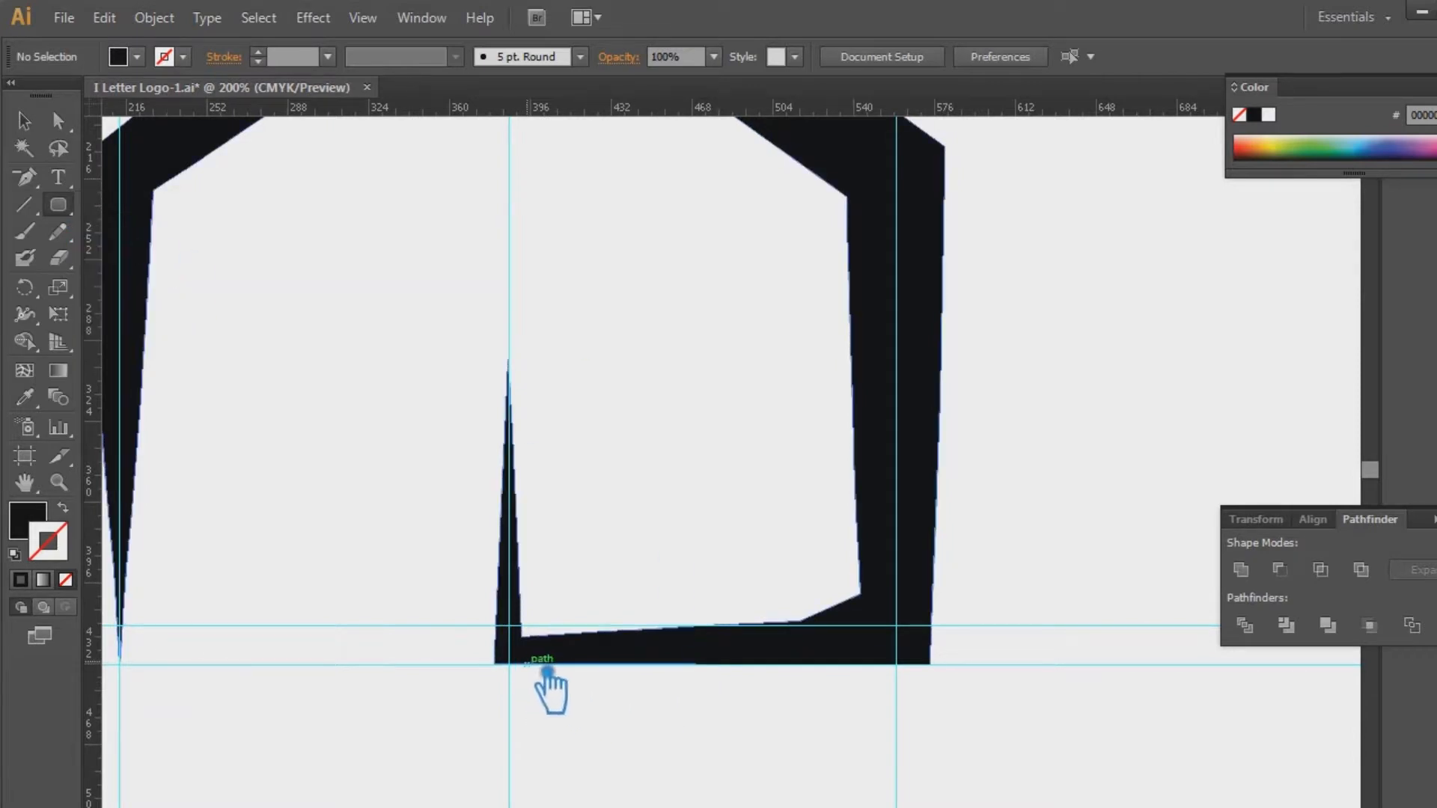
pyautogui.moveTo(567, 674); pyautogui.dragTo(517, 349)
pyautogui.scroll(3, 683, 434)
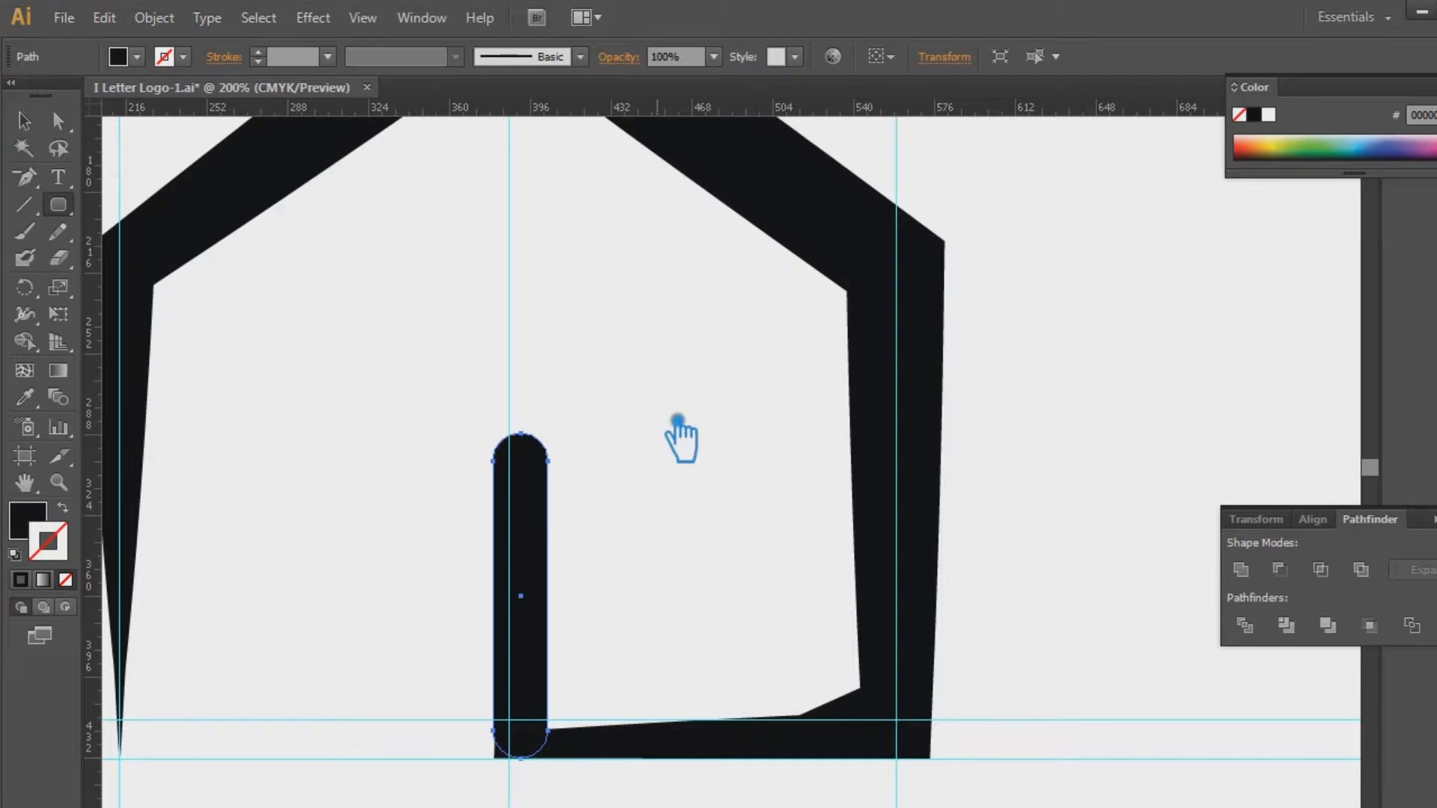
# Step: Widen the rounded rectangle slightly towards the right leg, and undo the trial change to its height
pyautogui.click(25, 121)
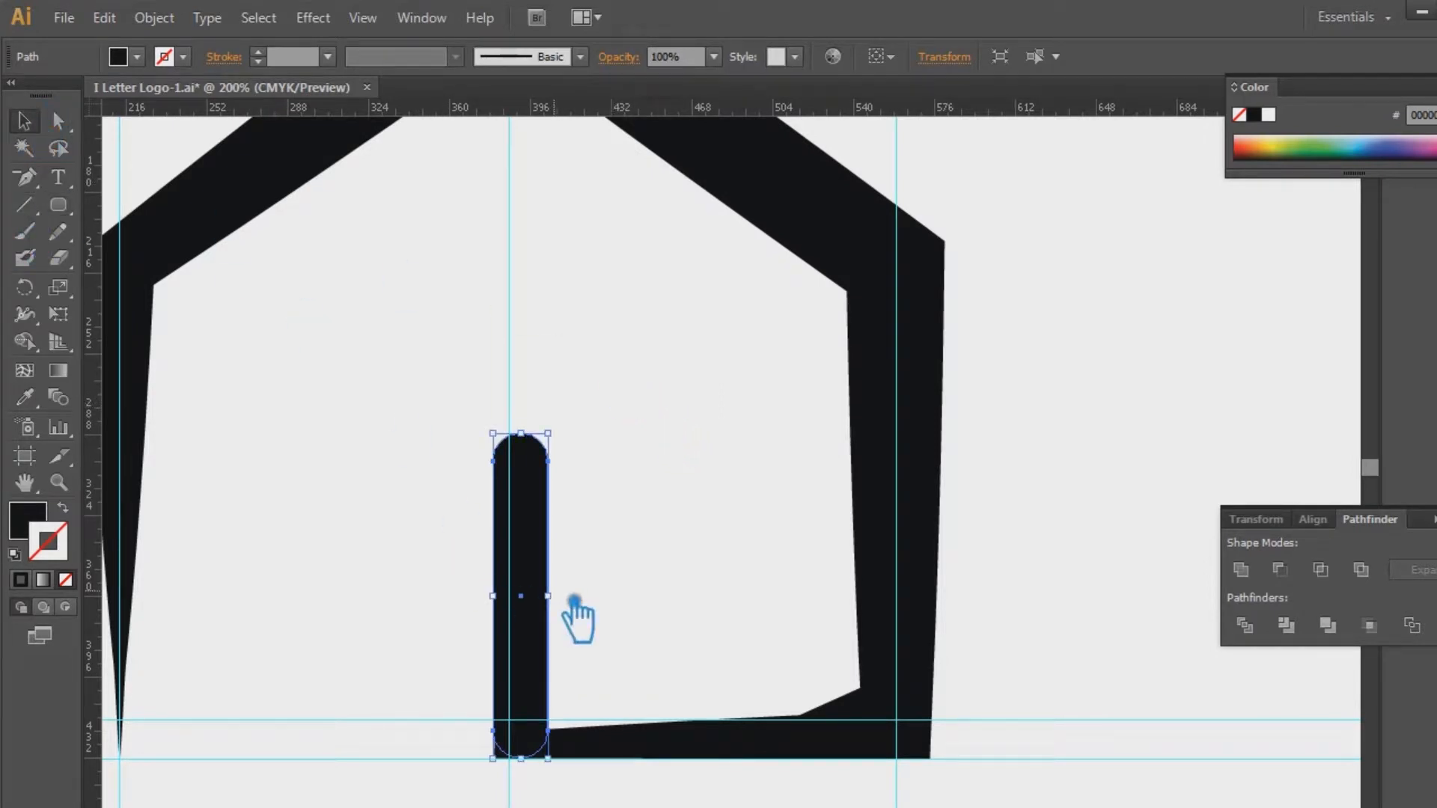
pyautogui.moveTo(570, 605)
pyautogui.mouseDown()
pyautogui.moveTo(603, 607)
pyautogui.moveTo(566, 586)
pyautogui.moveTo(580, 609)
pyautogui.mouseUp()
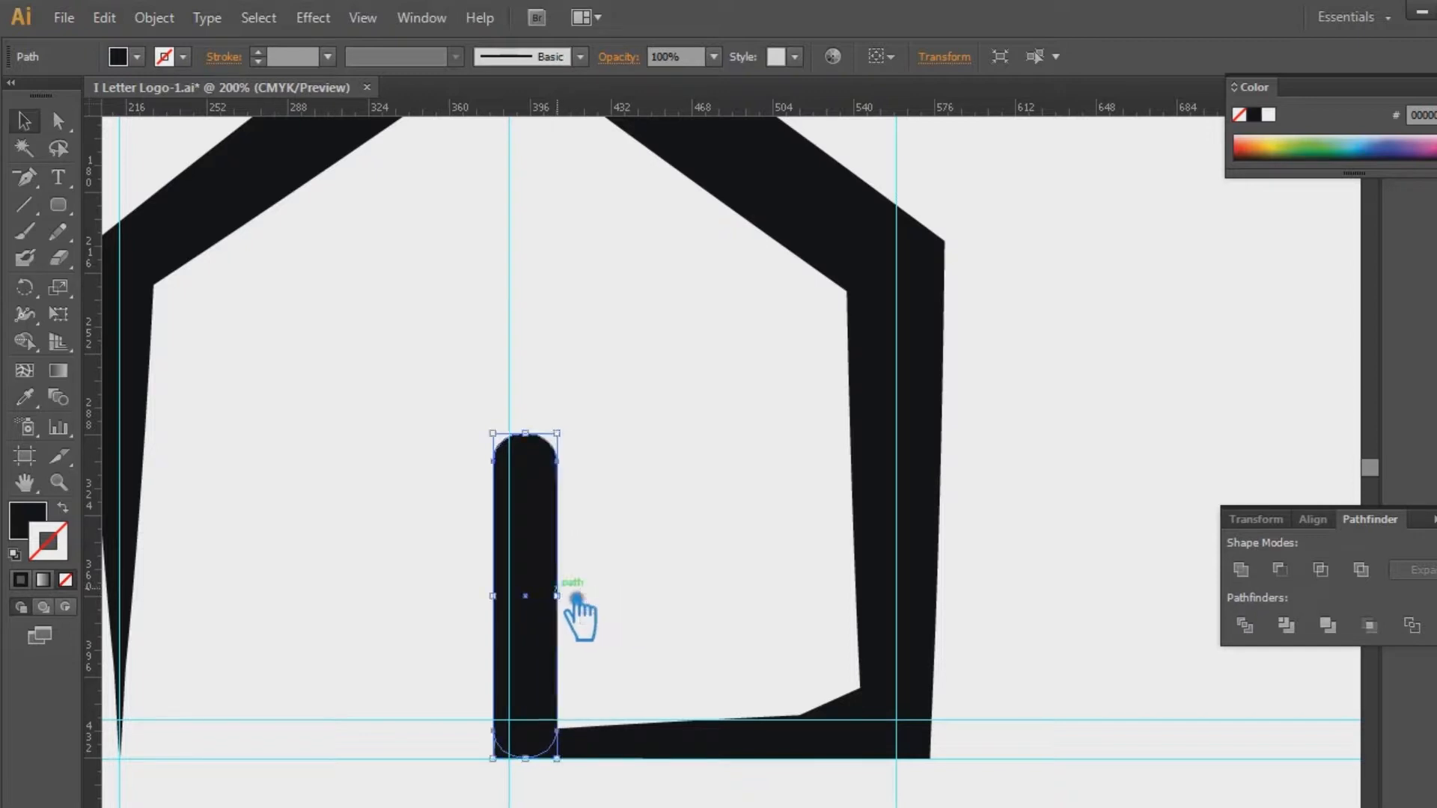
pyautogui.moveTo(527, 435); pyautogui.dragTo(520, 389)
pyautogui.hotkey('ctrl', 'z')
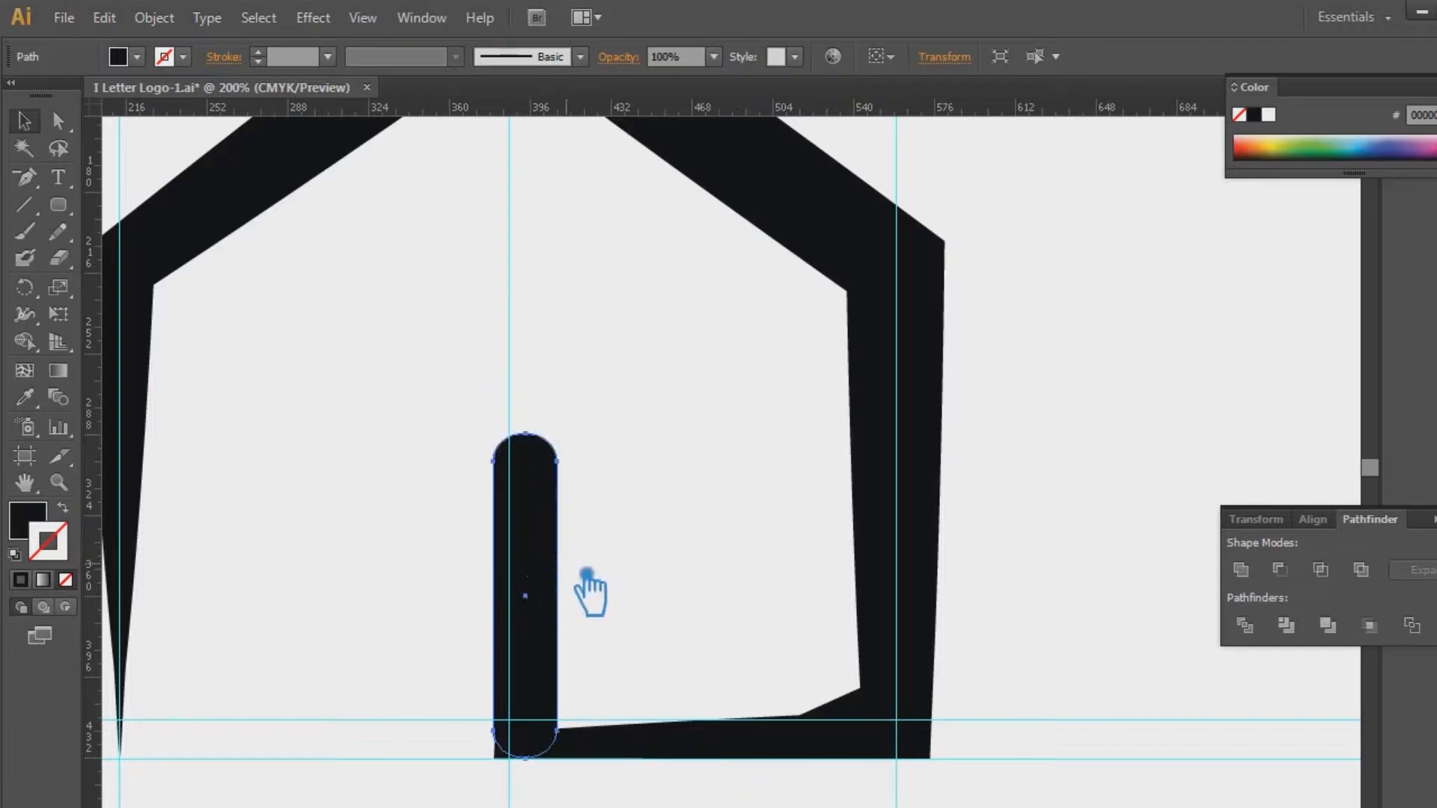
# Step: Make the rounded upright taller and slightly wider, then unite it with the house outline into one shape
pyautogui.moveTo(545, 448); pyautogui.dragTo(541, 398)
pyautogui.moveTo(579, 591)
pyautogui.mouseDown()
pyautogui.moveTo(603, 594)
pyautogui.moveTo(583, 589)
pyautogui.mouseUp()
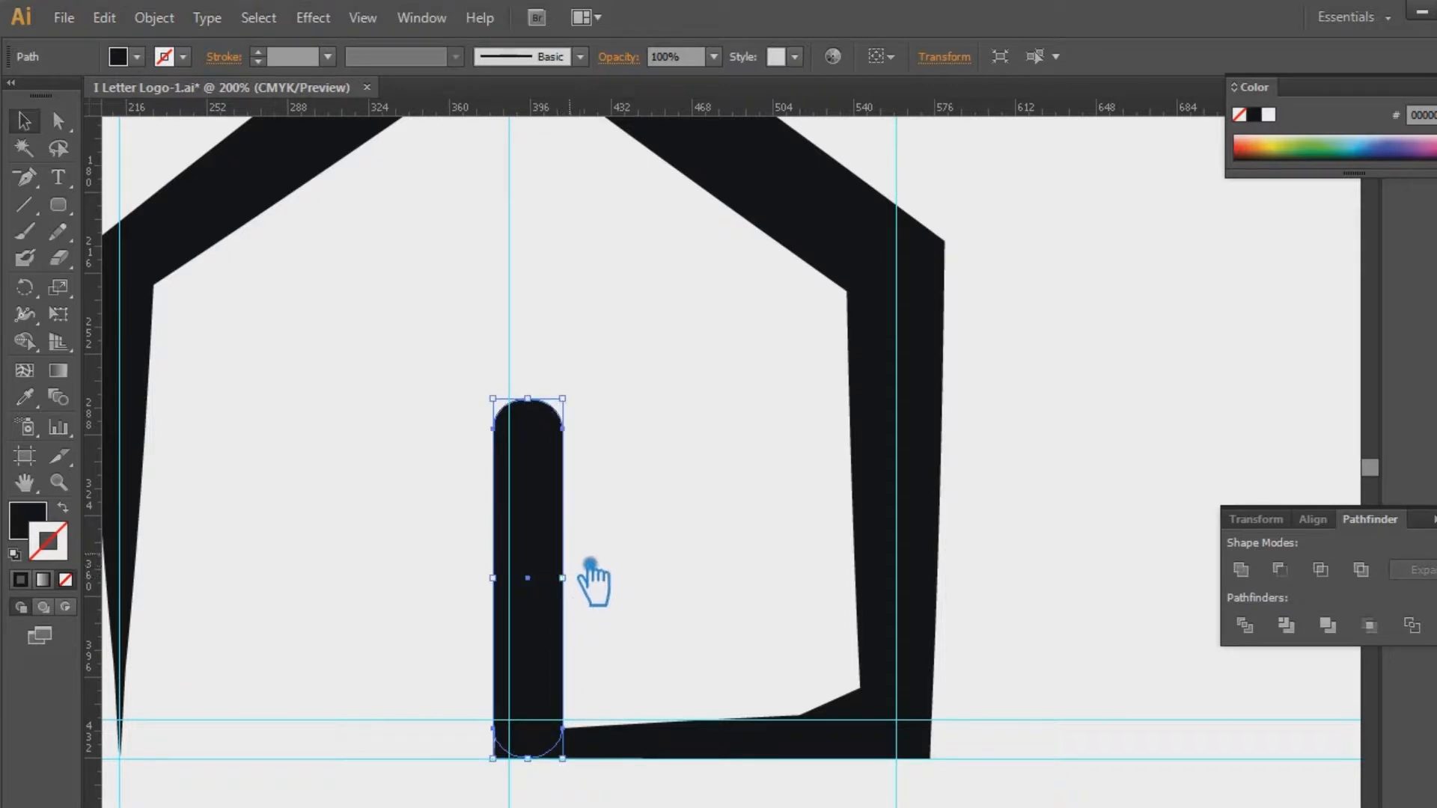
pyautogui.keyDown('shift'); pyautogui.click(925, 451); pyautogui.keyUp('shift')
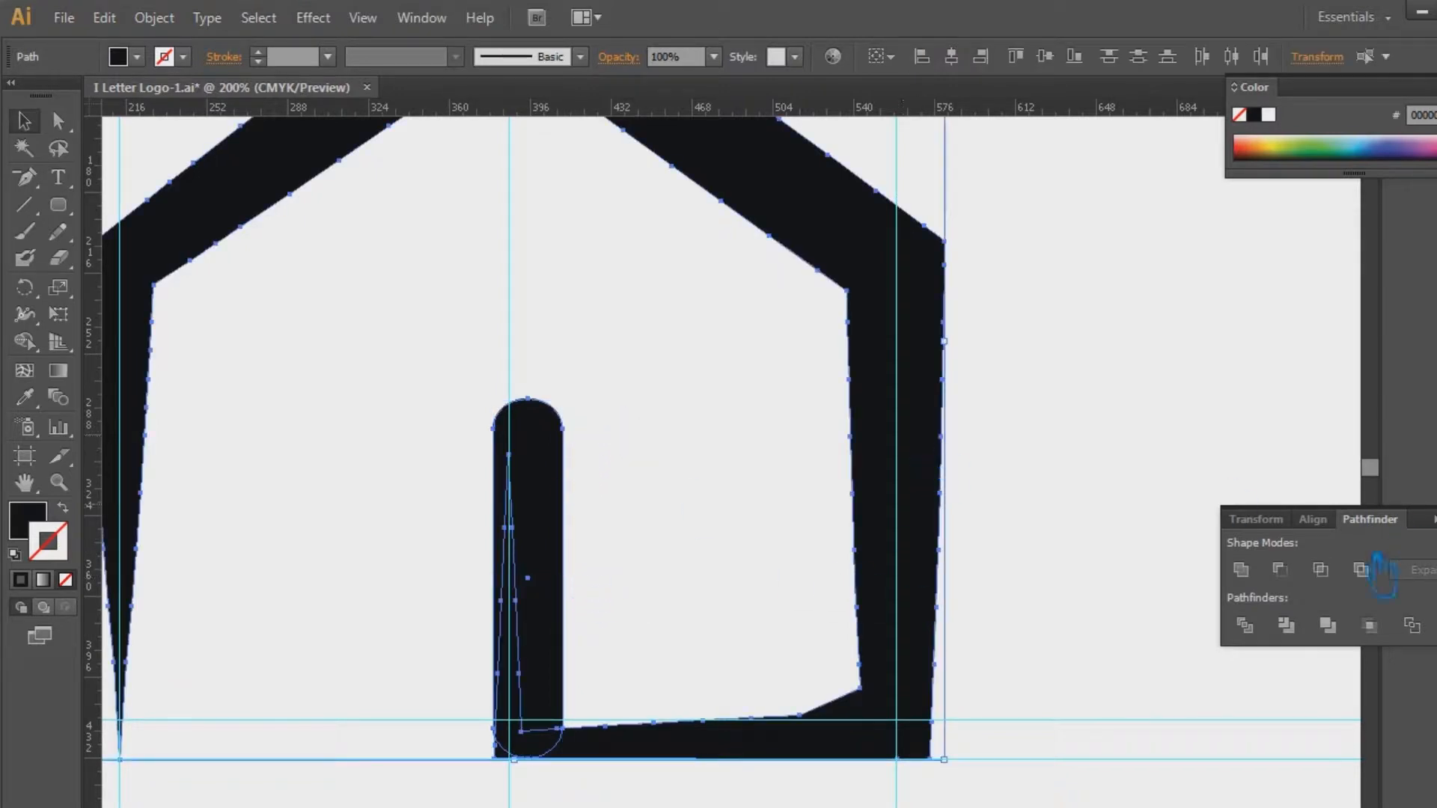
pyautogui.click(1241, 570)
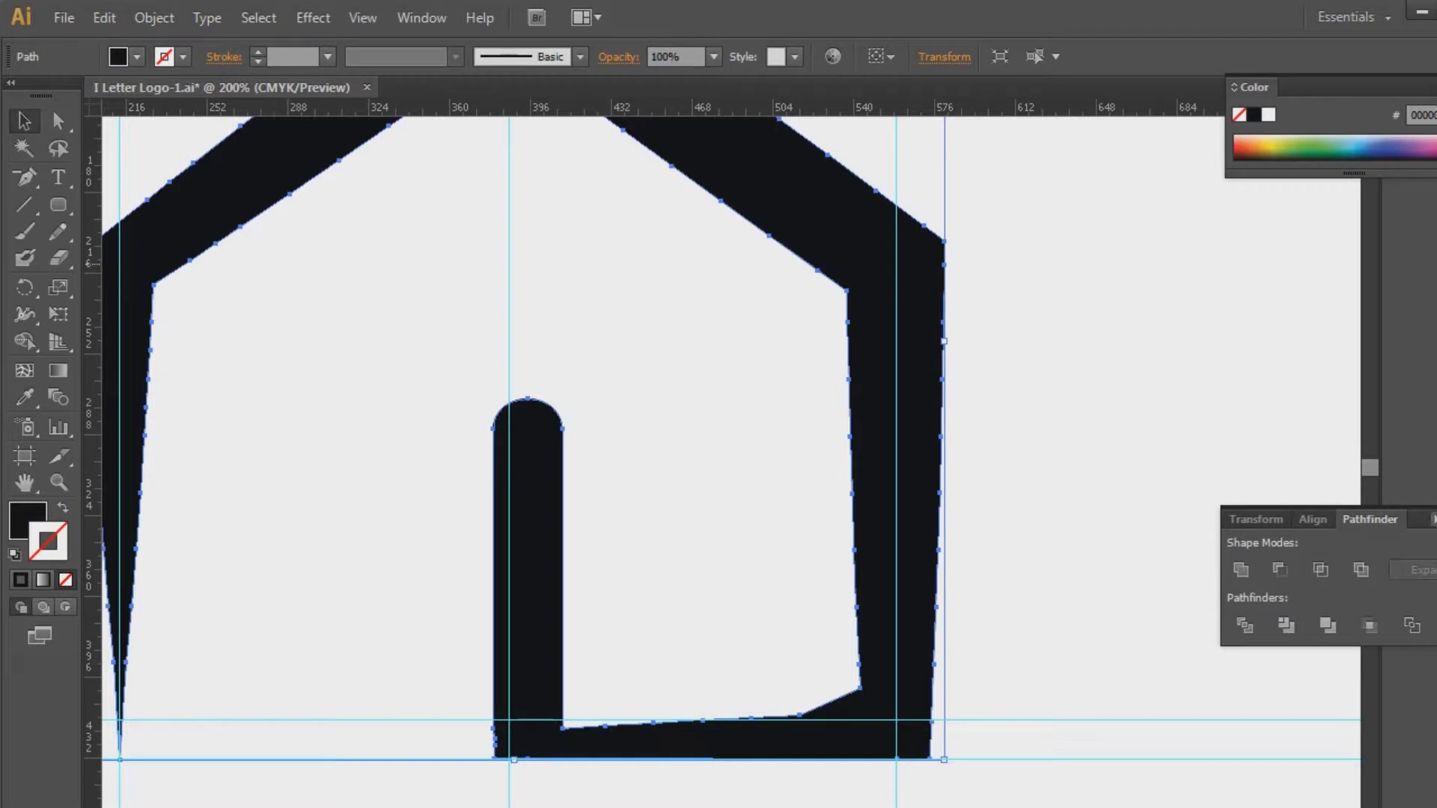
pyautogui.click(1146, 350)
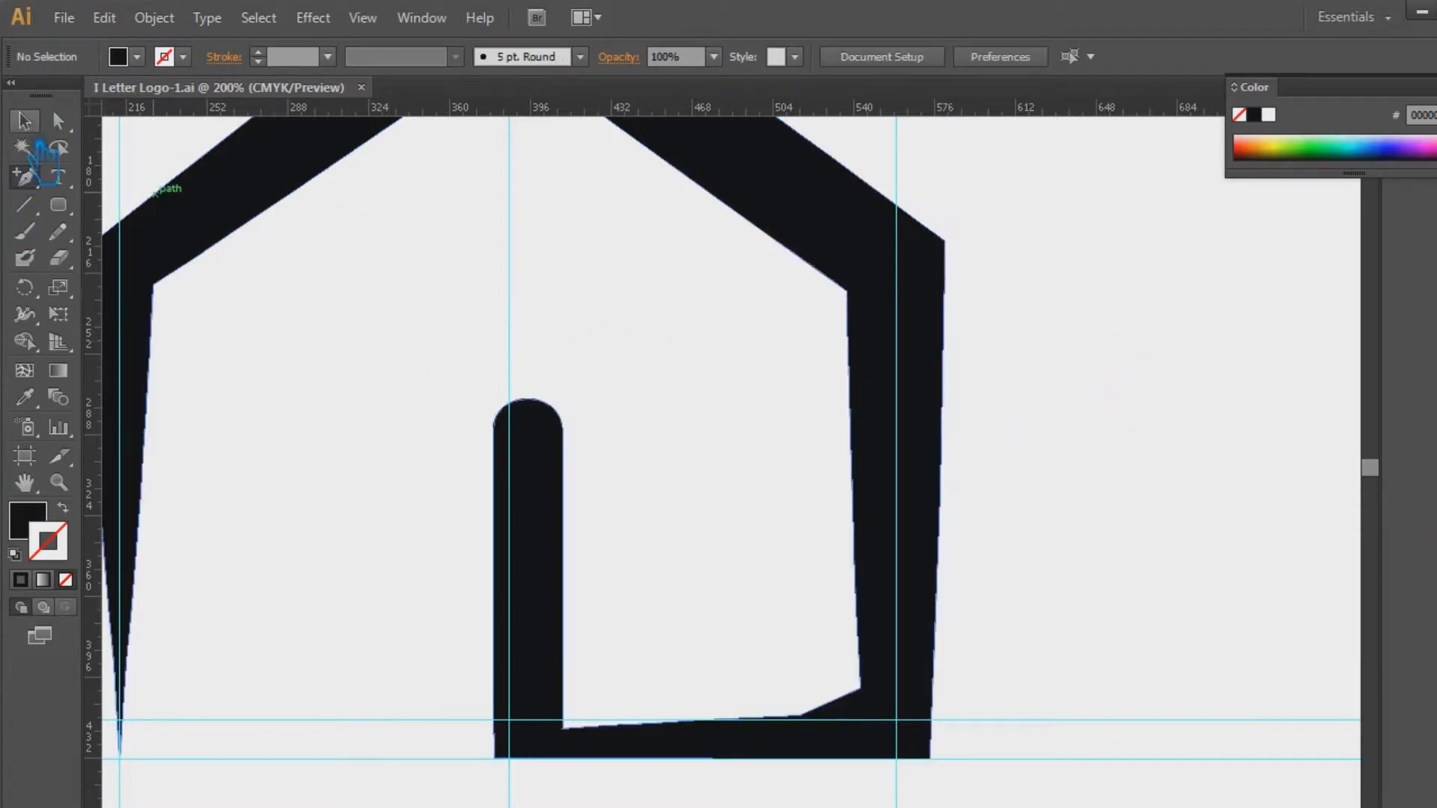
# Step: Draw a small dark grey square in the open space under the roof, above the upright
pyautogui.click(25, 123)
pyautogui.moveTo(624, 279); pyautogui.dragTo(687, 450)
pyautogui.click(27, 519)
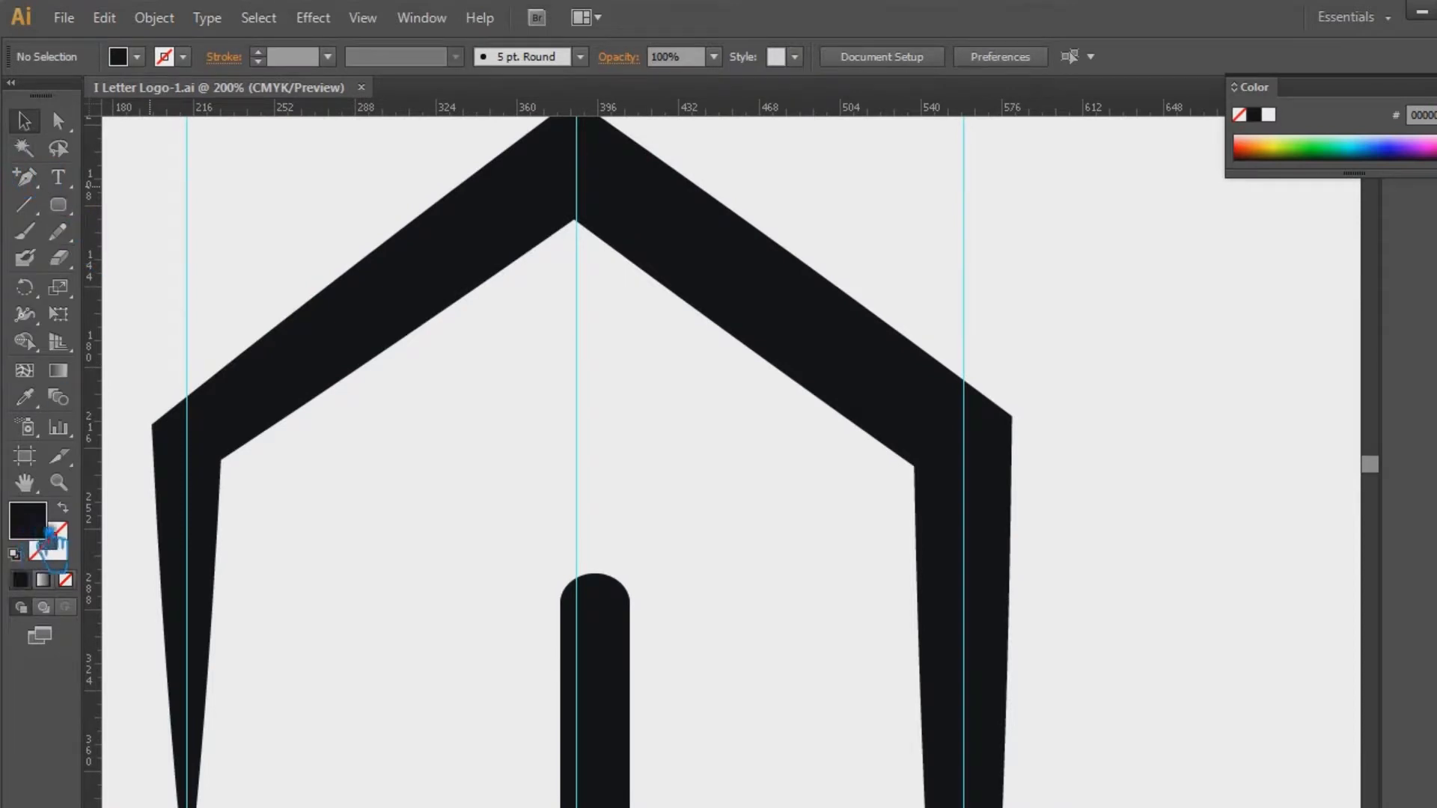
pyautogui.moveTo(494, 407); pyautogui.dragTo(536, 449)
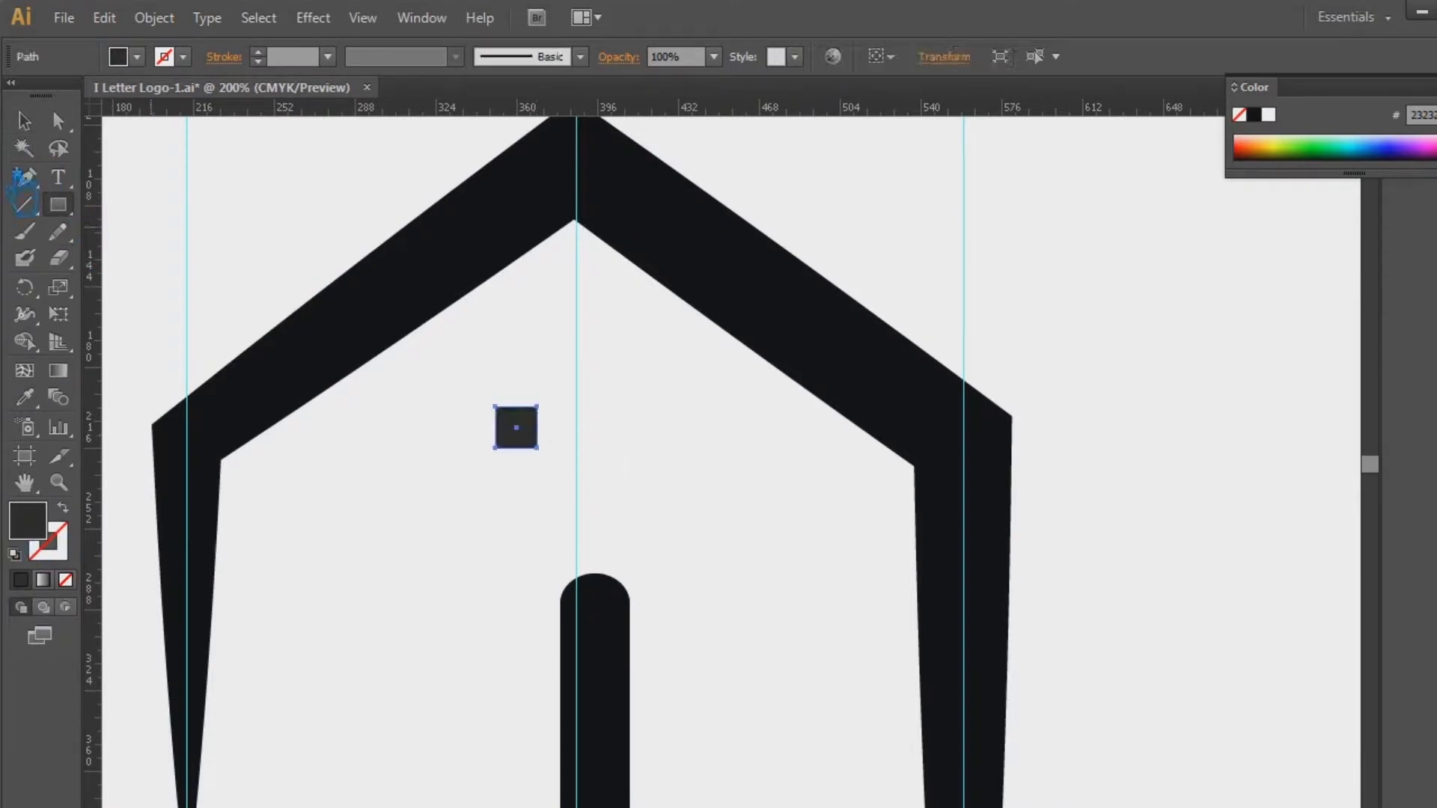
# Step: Duplicate the small square horizontally to its right, leaving a narrow gap between the two
pyautogui.click(24, 121)
pyautogui.hotkey('shift', 'alt', 'Right')
pyautogui.hotkey('shift', 'alt', 'Right')
pyautogui.hotkey('shift', 'alt', 'Right')
pyautogui.hotkey('shift', 'alt', 'Right')
pyautogui.hotkey('shift', 'alt', 'Right')
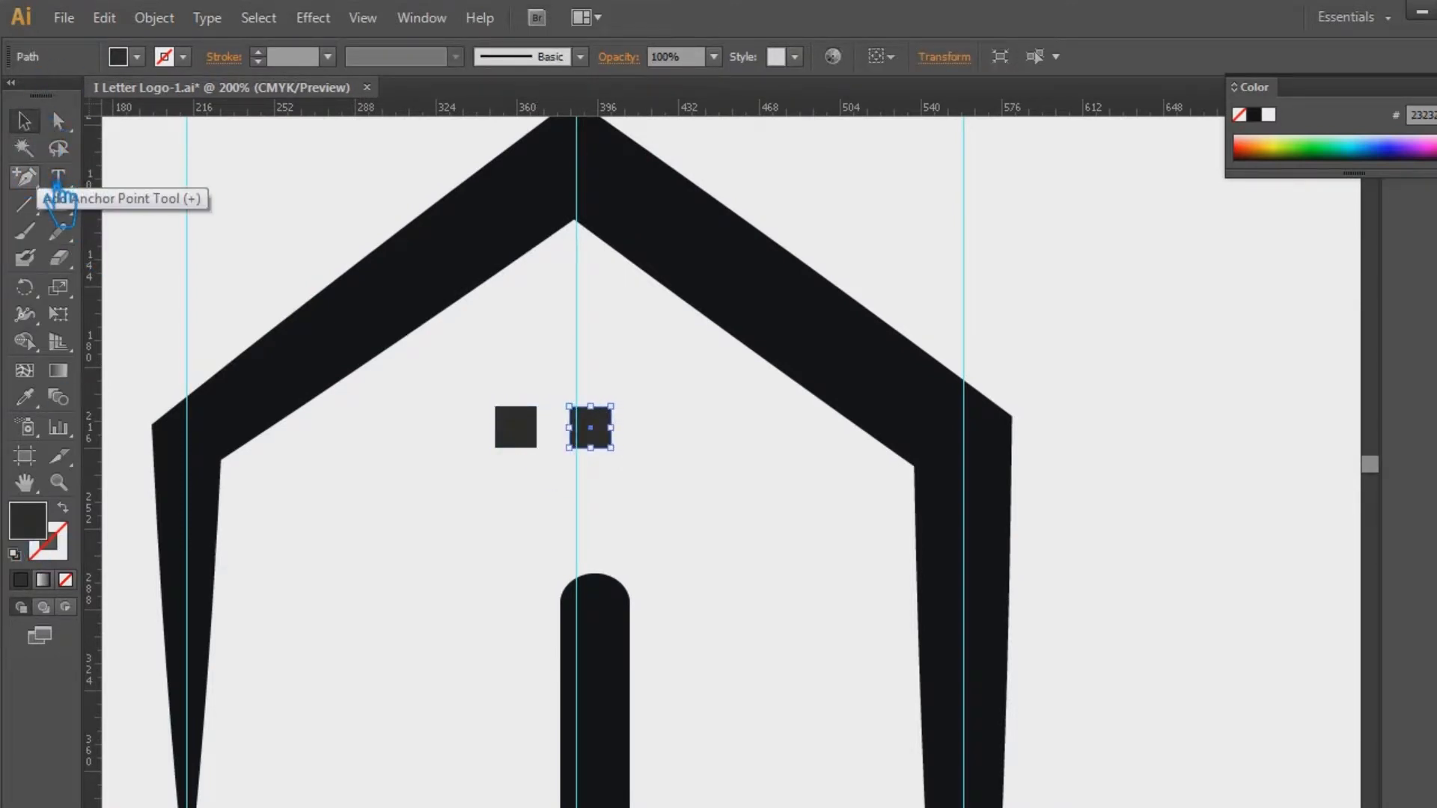
pyautogui.press('Left')
pyautogui.press('Left')
pyautogui.press('Left')
pyautogui.press('Left')
pyautogui.press('Left')
# Step: Group the two squares and duplicate the pair directly below to form a four-pane window
pyautogui.moveTo(722, 529); pyautogui.dragTo(397, 392)
pyautogui.hotkey('ctrl', 'g')
pyautogui.hotkey('shift', 'alt', 'Down')
pyautogui.press('Down')
pyautogui.press('Down')
pyautogui.press('Down')
pyautogui.hotkey('shift', 'Down')
pyautogui.press('Down')
pyautogui.press('Down')
pyautogui.press('Down')
pyautogui.press('Down')
pyautogui.press('Down')
pyautogui.press('Down')
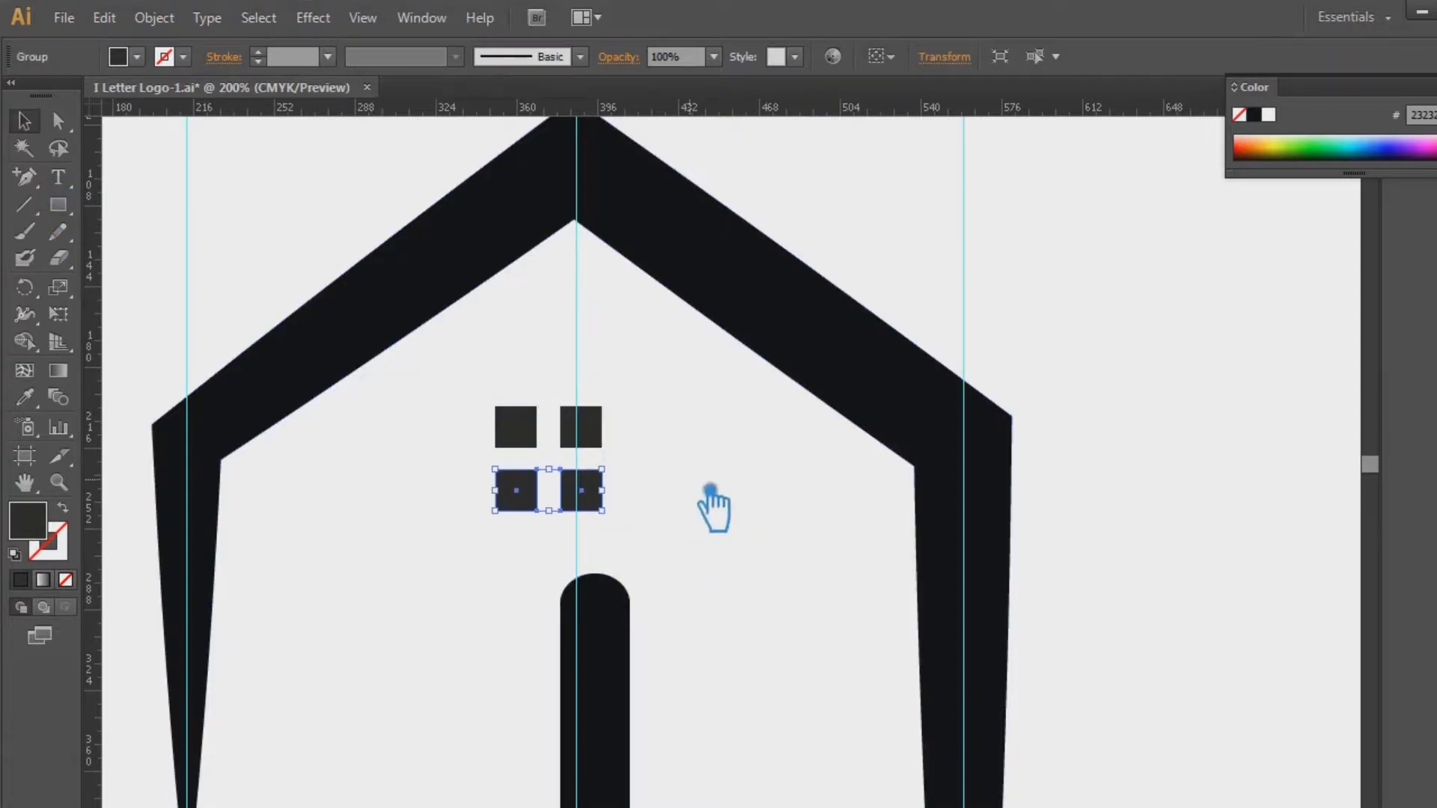
pyautogui.click(715, 500)
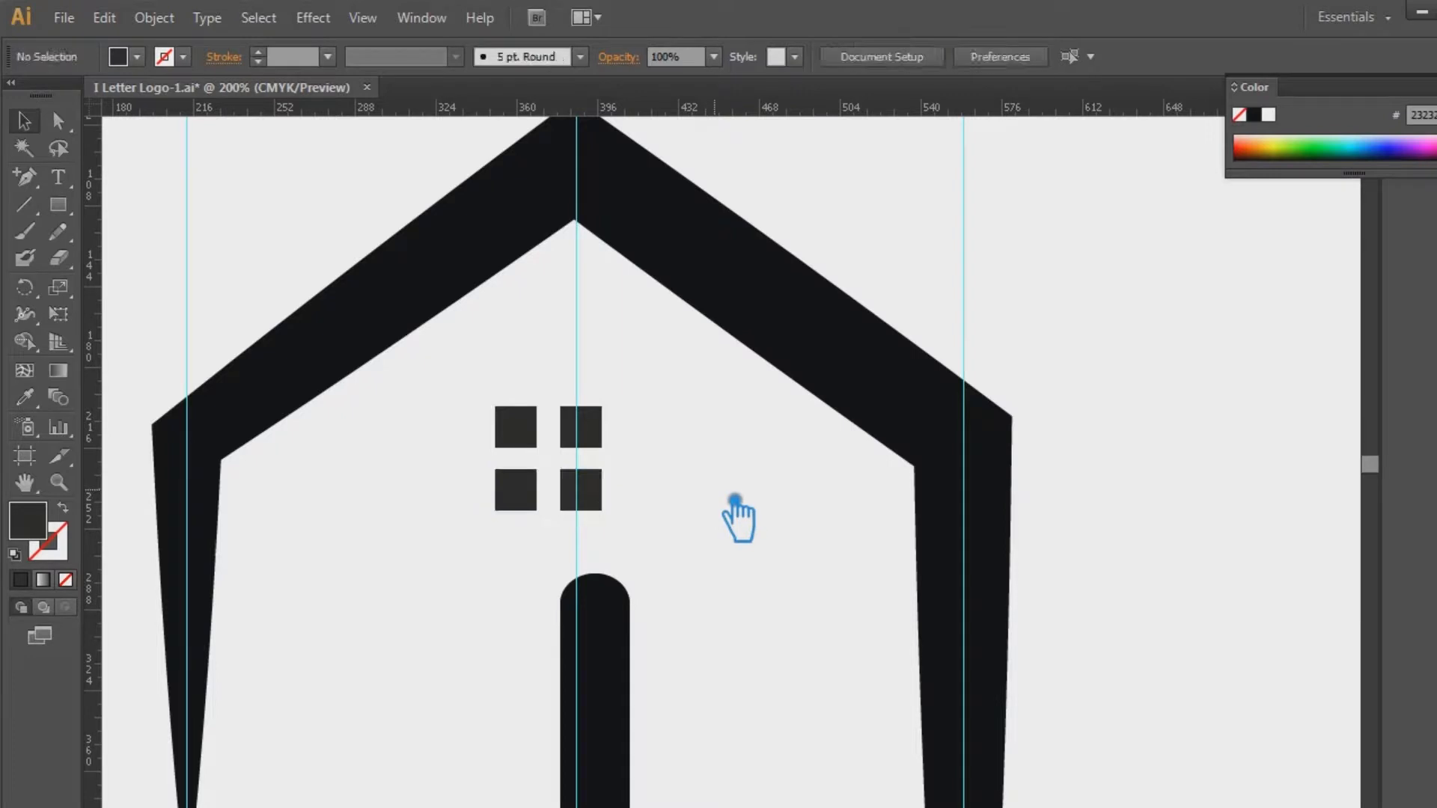
# Step: Move all four window squares sideways so they are centred above the upright
pyautogui.moveTo(684, 504); pyautogui.dragTo(442, 362)
pyautogui.moveTo(594, 508); pyautogui.dragTo(649, 519)
pyautogui.click(658, 552)
pyautogui.click(666, 515)
pyautogui.click(745, 521)
pyautogui.hotkey('ctrl', '1')
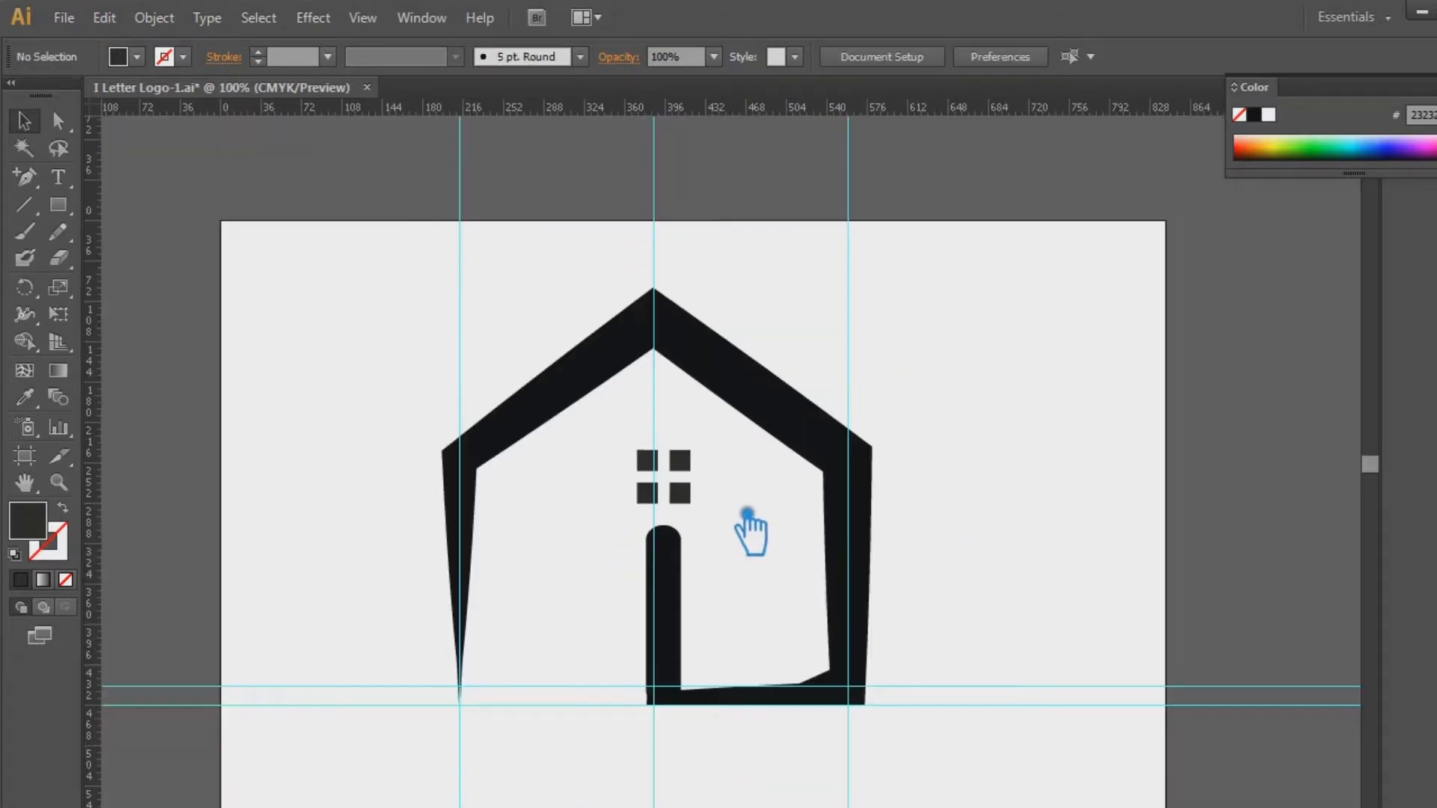
# Step: Lower the upright's rounded tip by moving its top anchor points down with the Direct Selection tool
pyautogui.press('a')
pyautogui.moveTo(730, 535); pyautogui.dragTo(581, 554)
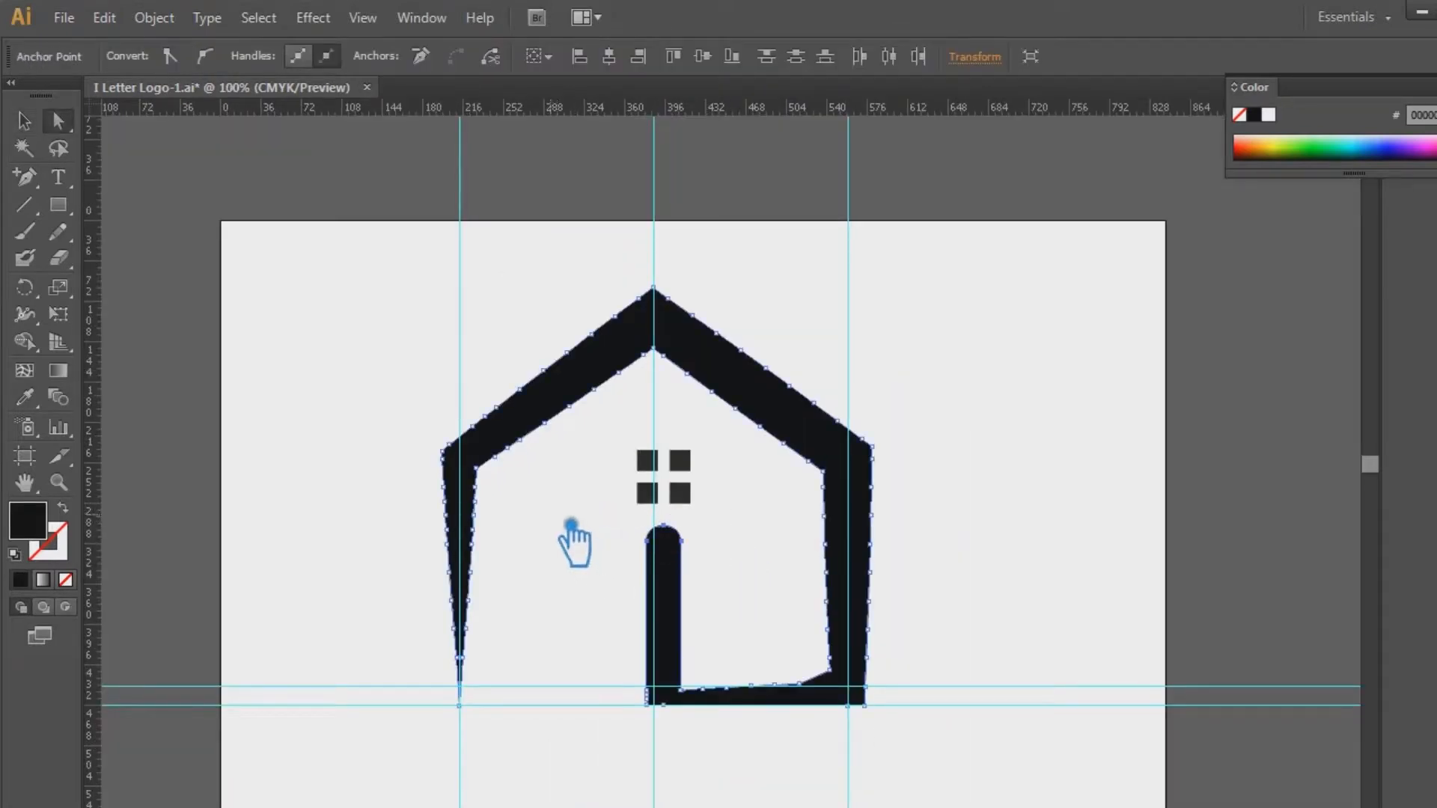
pyautogui.click(757, 565)
# Step: Move the four window squares down closer to the upright's shortened tip
pyautogui.moveTo(700, 442); pyautogui.dragTo(628, 512)
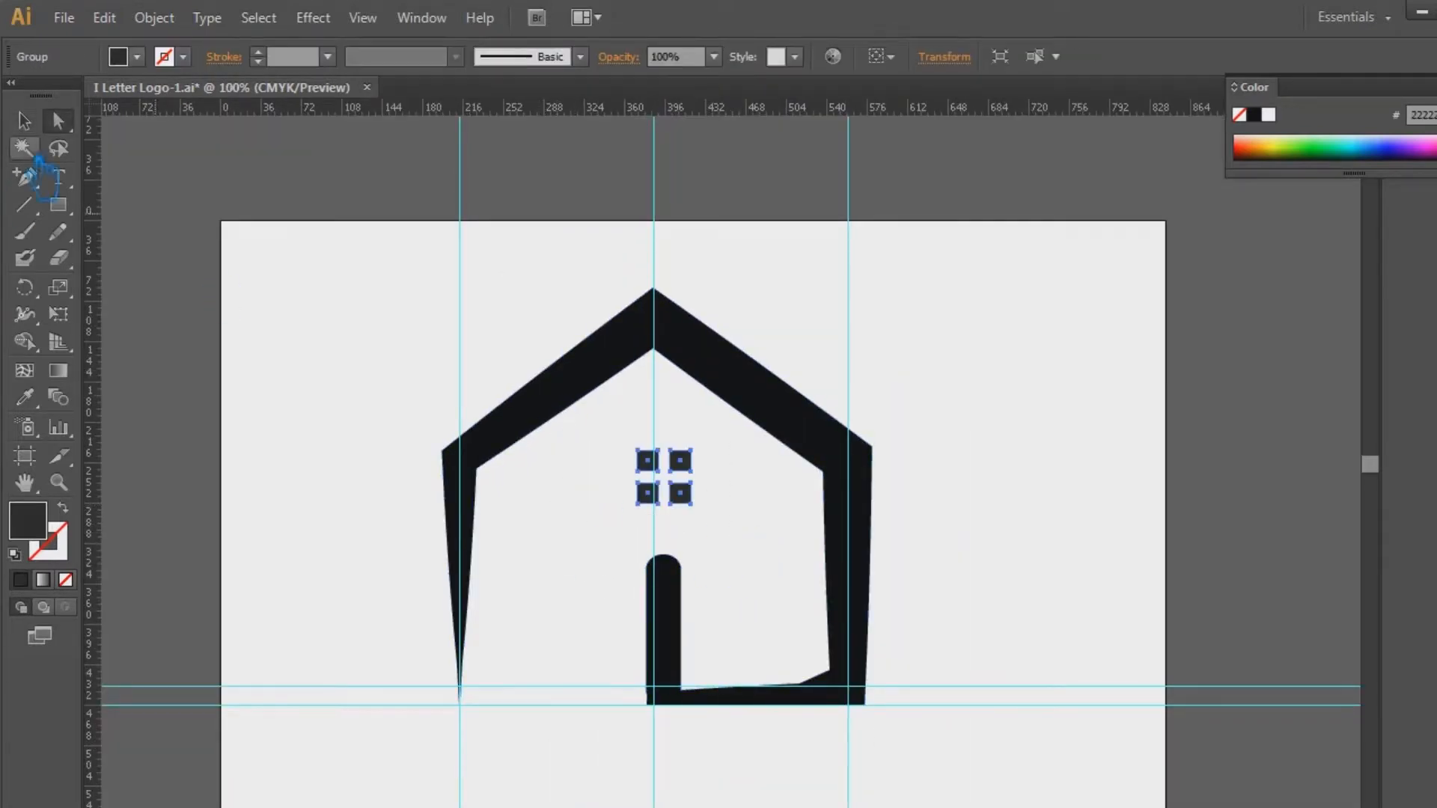
pyautogui.press('Down')
pyautogui.press('Down')
pyautogui.press('Down')
pyautogui.press('Down')
pyautogui.press('Down')
pyautogui.press('Down')
pyautogui.press('Down')
pyautogui.press('Down')
pyautogui.press('Down')
pyautogui.press('Down')
pyautogui.press('Down')
pyautogui.press('Down')
pyautogui.press('Down')
pyautogui.press('Down')
pyautogui.press('Down')
pyautogui.press('Down')
pyautogui.press('Down')
pyautogui.click(812, 517)
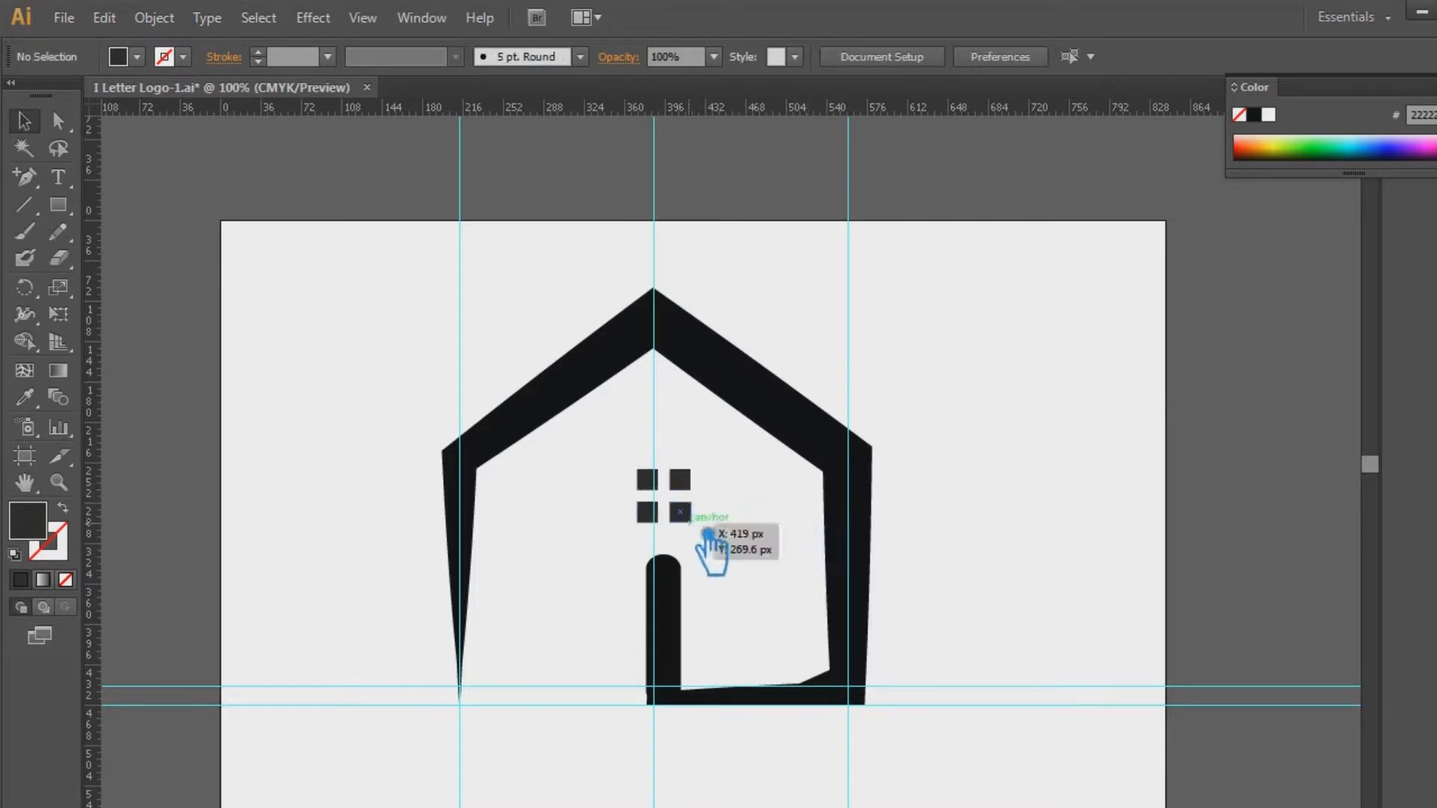
# Step: Enlarge the four-pane window proportionally and raise it slightly above the upright
pyautogui.click(688, 521)
pyautogui.moveTo(693, 468); pyautogui.dragTo(705, 455)
pyautogui.click(996, 407)
pyautogui.click(690, 520)
pyautogui.press('Up')
pyautogui.press('Up')
pyautogui.press('Up')
pyautogui.press('Up')
pyautogui.press('Up')
pyautogui.press('Up')
pyautogui.press('Up')
pyautogui.press('Up')
pyautogui.press('Up')
pyautogui.press('Up')
pyautogui.press('Up')
pyautogui.press('Up')
pyautogui.press('Up')
pyautogui.press('Up')
pyautogui.click(988, 423)
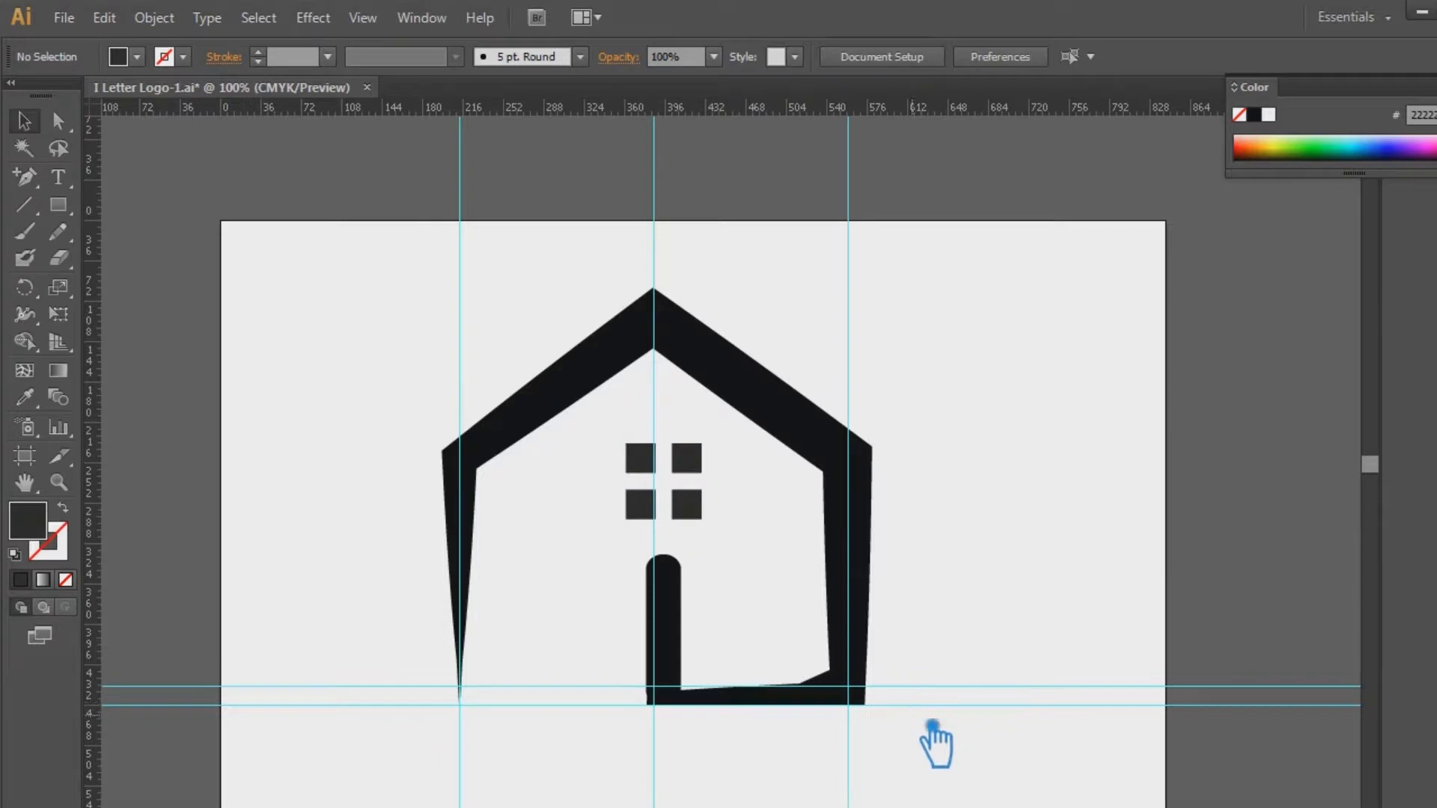
# Step: Delete the three extra anchor points just above the upright's lower left corner with the Delete Anchor Point tool
pyautogui.click(681, 636)
pyautogui.press('a')
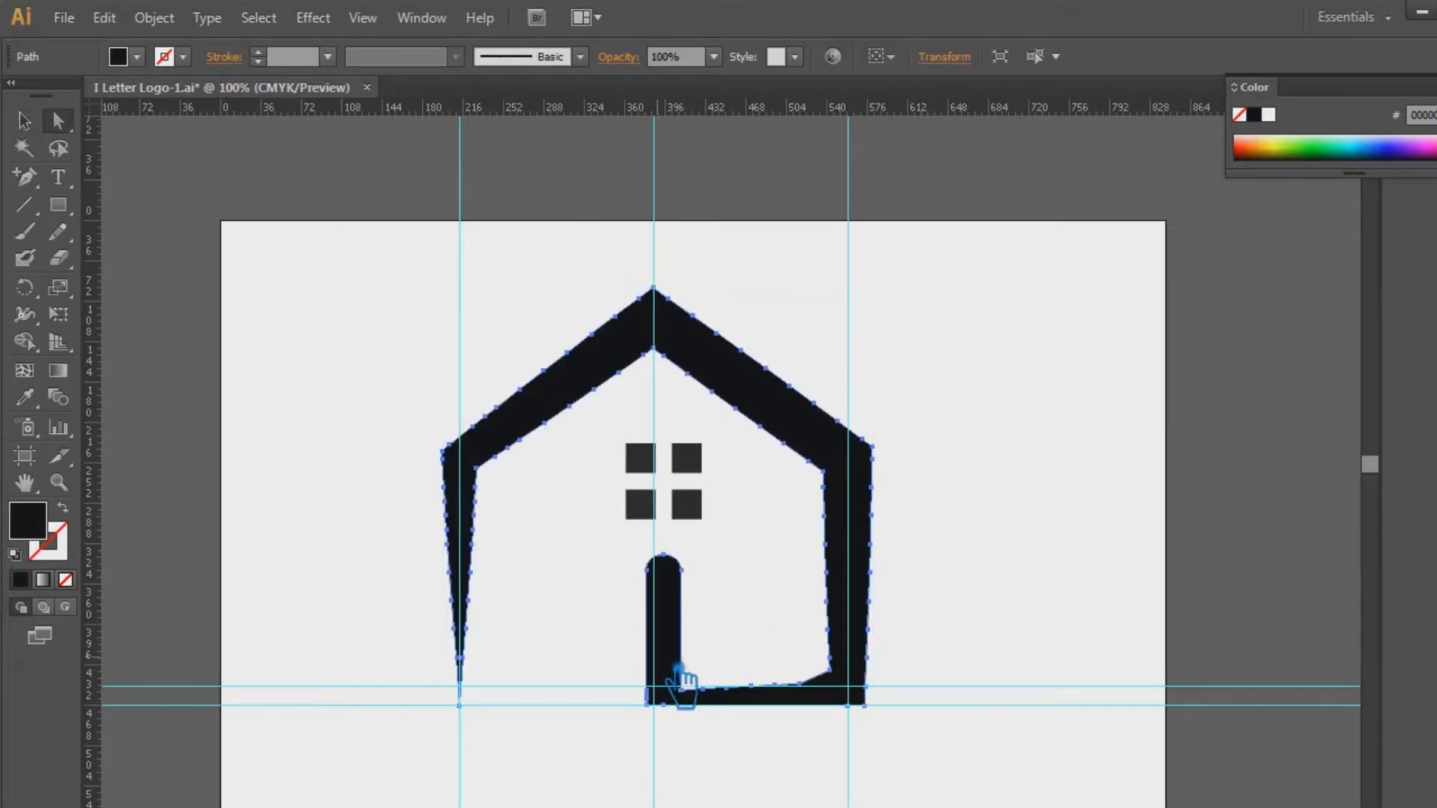
pyautogui.hotkey('ctrl', '+')
pyautogui.hotkey('ctrl', '+')
pyautogui.hotkey('ctrl', '+')
pyautogui.moveTo(835, 753); pyautogui.dragTo(855, 368)
pyautogui.moveTo(26, 178); pyautogui.dragTo(102, 187)
pyautogui.click(494, 757)
pyautogui.click(494, 746)
pyautogui.click(492, 732)
# Step: Place a vertical guide just outside the upright's left edge and move the edge's two anchor points onto it
pyautogui.moveTo(492, 777); pyautogui.dragTo(487, 777)
pyautogui.moveTo(93, 696); pyautogui.dragTo(488, 696)
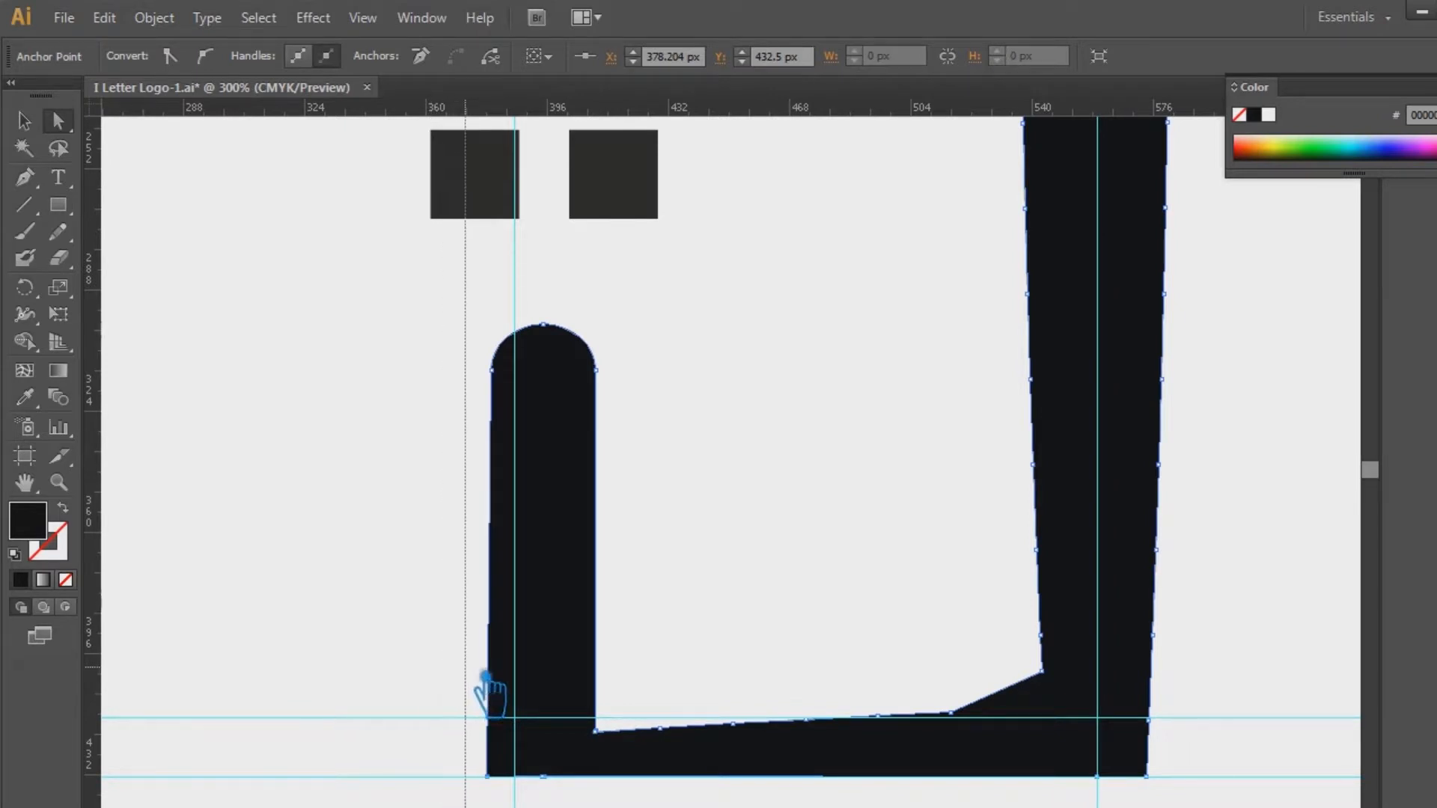
pyautogui.moveTo(488, 777); pyautogui.dragTo(464, 777)
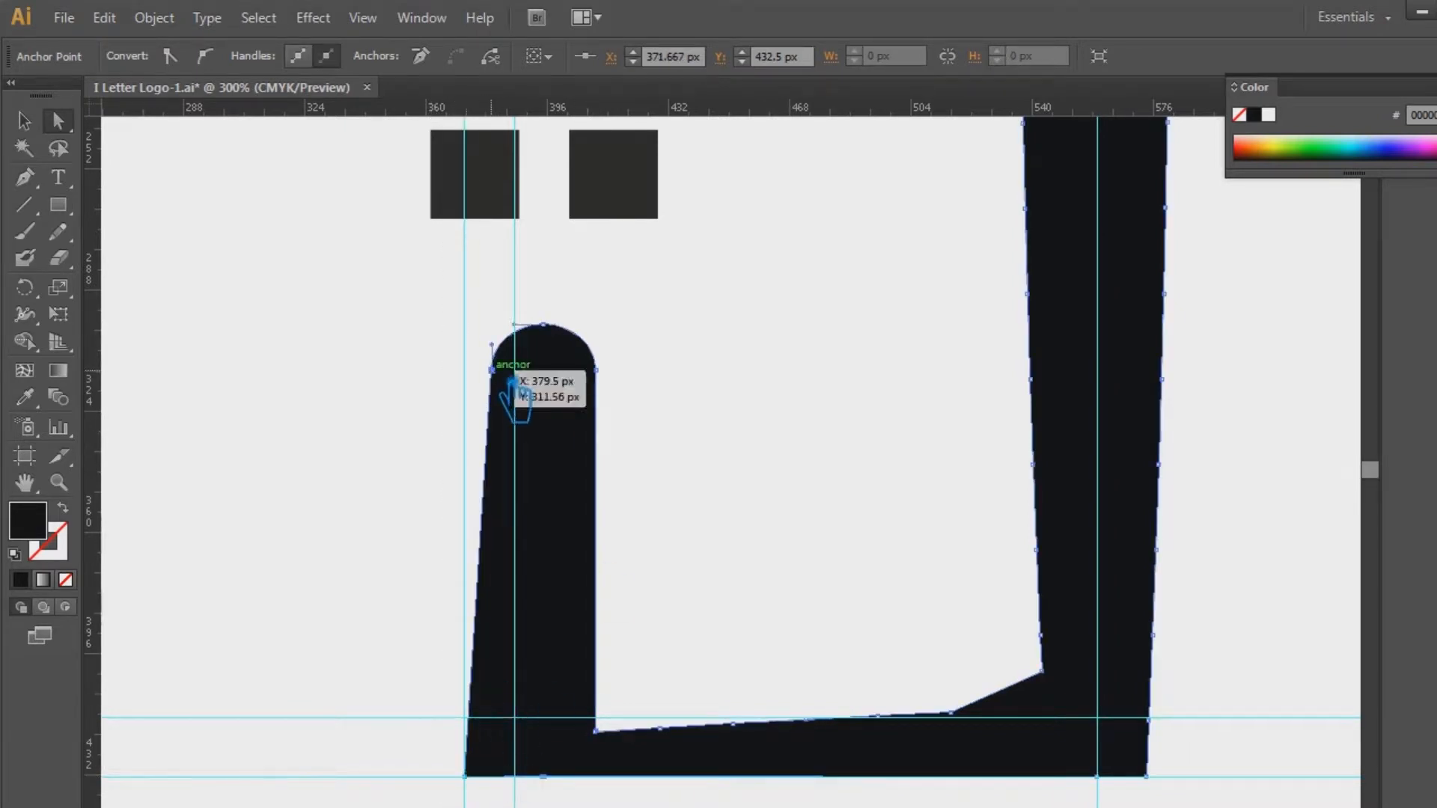
pyautogui.moveTo(492, 369); pyautogui.dragTo(465, 368)
# Step: Adjust the curve handles of the upright's top anchor point to make the rounded tip broader and more even
pyautogui.moveTo(515, 324); pyautogui.dragTo(494, 323)
pyautogui.click(690, 367)
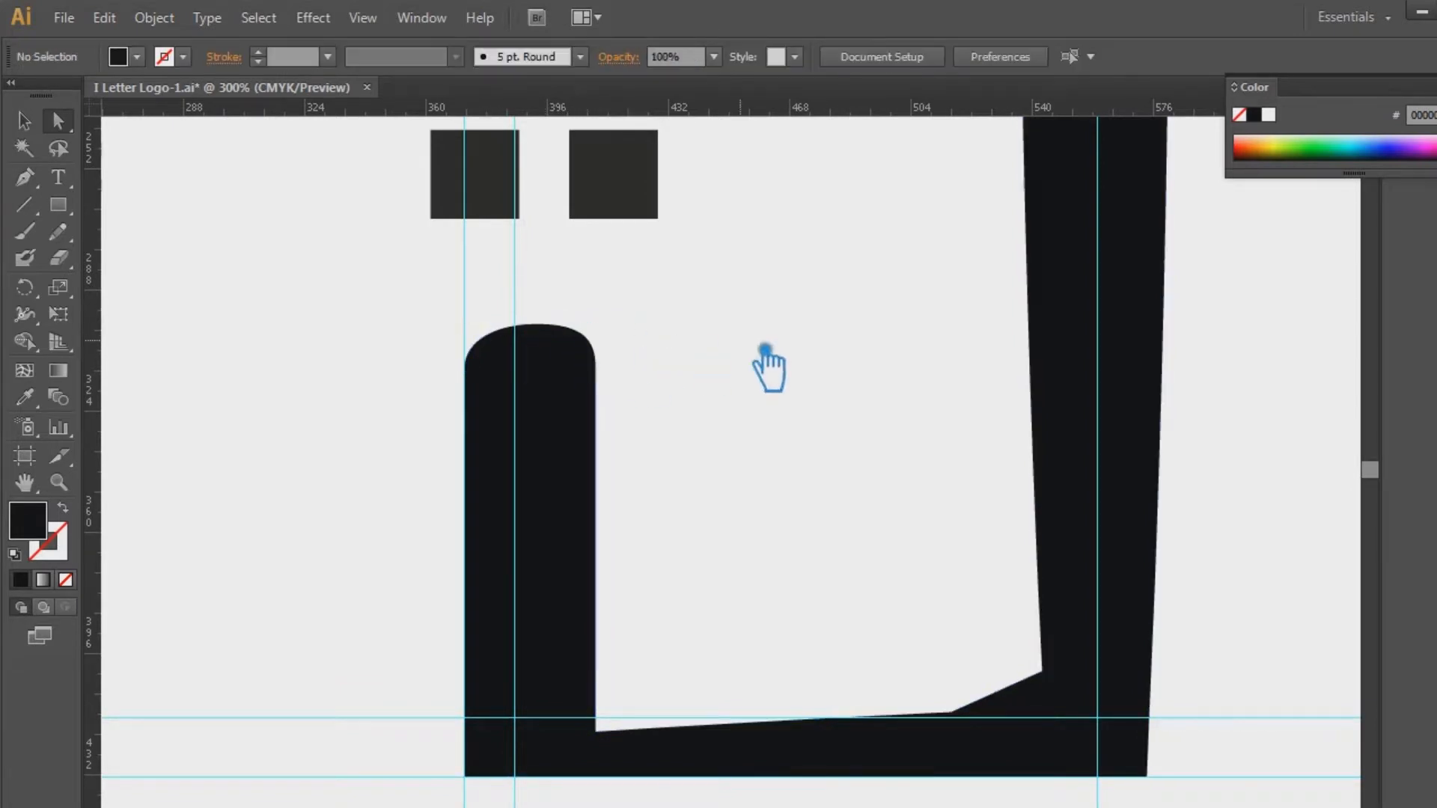
pyautogui.hotkey('ctrl', '+')
pyautogui.hotkey('ctrl', '+')
pyautogui.hotkey('ctrl', '+')
pyautogui.moveTo(496, 334); pyautogui.dragTo(820, 598)
pyautogui.click(531, 335)
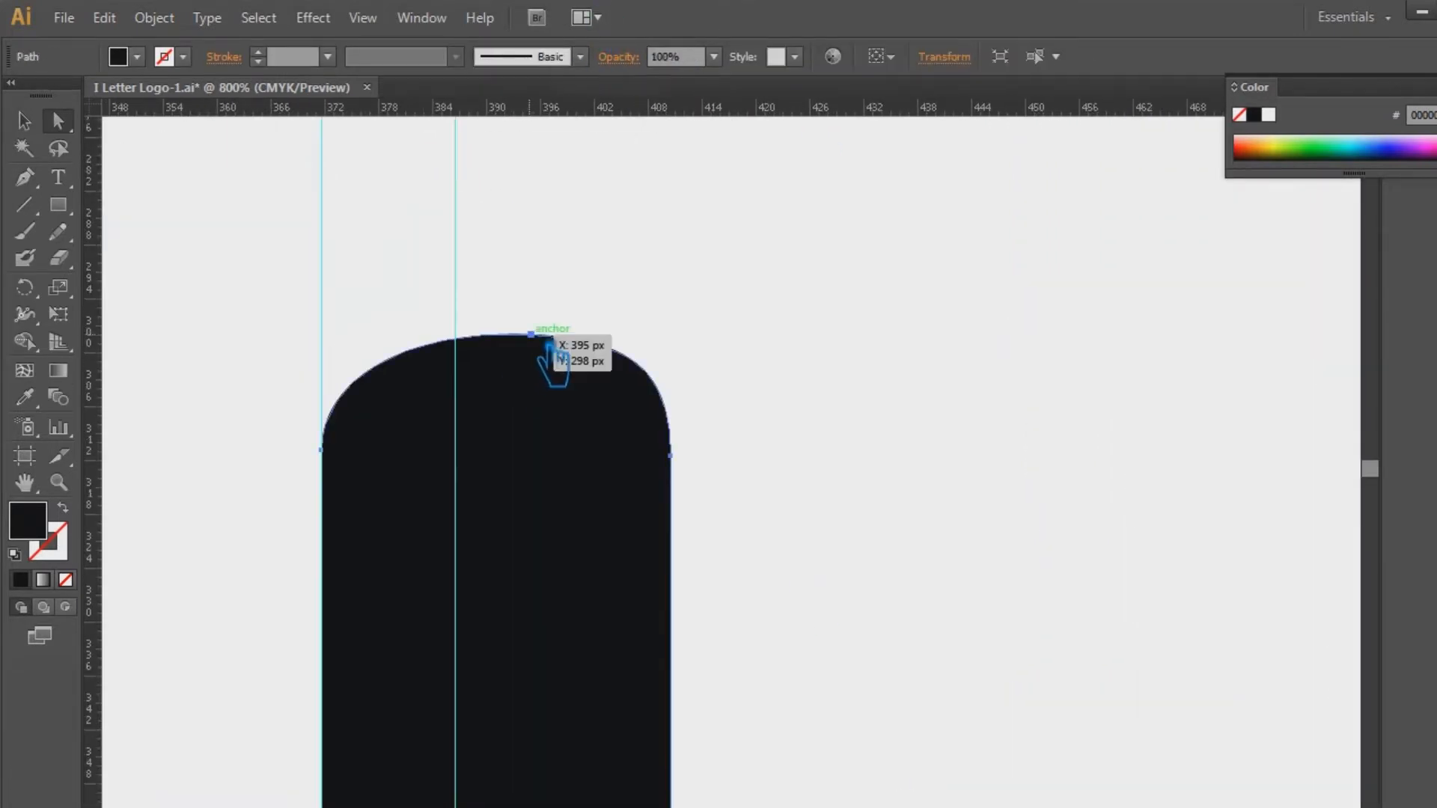
pyautogui.moveTo(419, 339); pyautogui.dragTo(374, 347)
pyautogui.moveTo(671, 338); pyautogui.dragTo(686, 347)
pyautogui.click(911, 342)
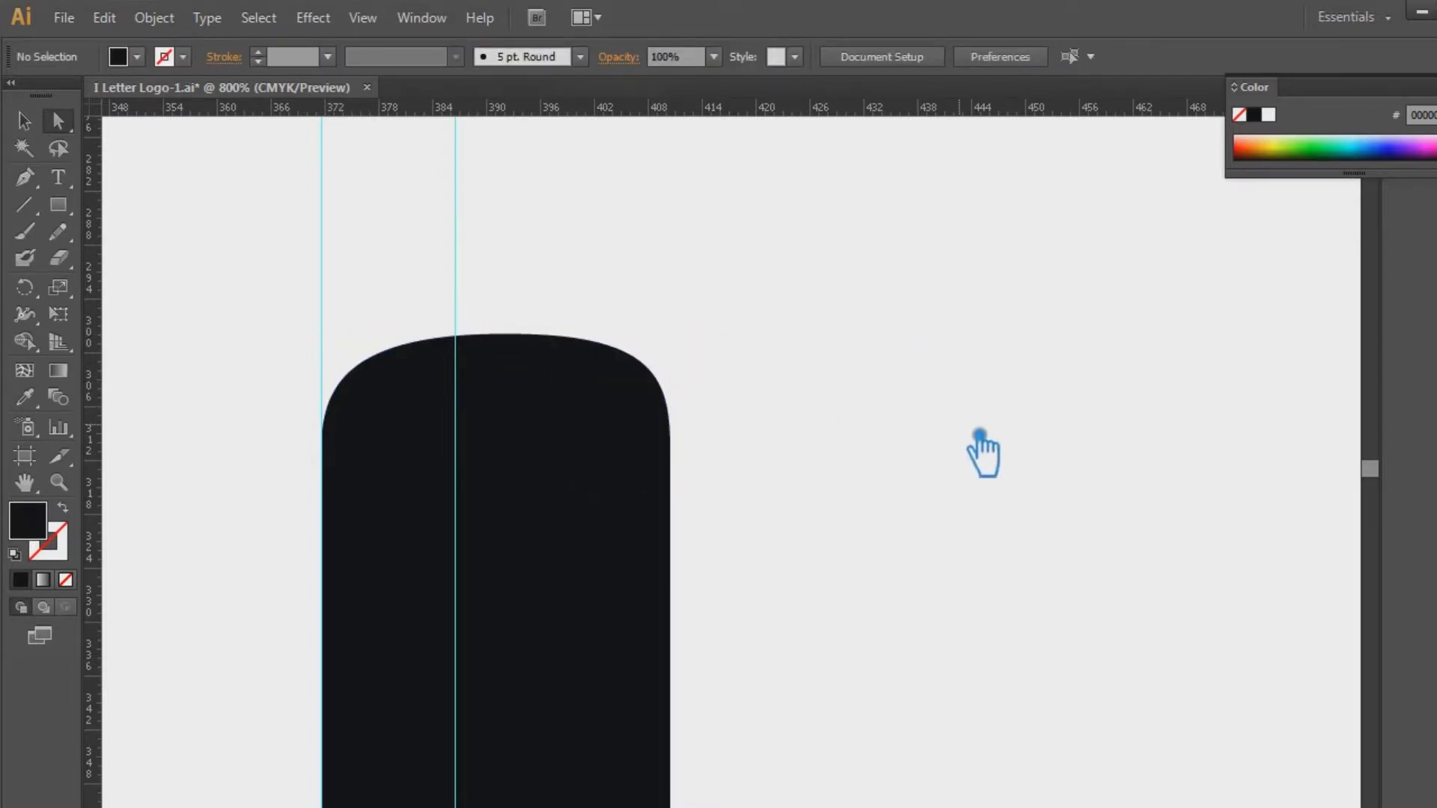
# Step: Try to narrow the upright by shifting its right edge's two anchor points inward, and undo the changes
pyautogui.hotkey('ctrl', '-')
pyautogui.hotkey('ctrl', '-')
pyautogui.hotkey('ctrl', '-')
pyautogui.hotkey('ctrl', '-')
pyautogui.hotkey('ctrl', '-')
pyautogui.click(727, 652)
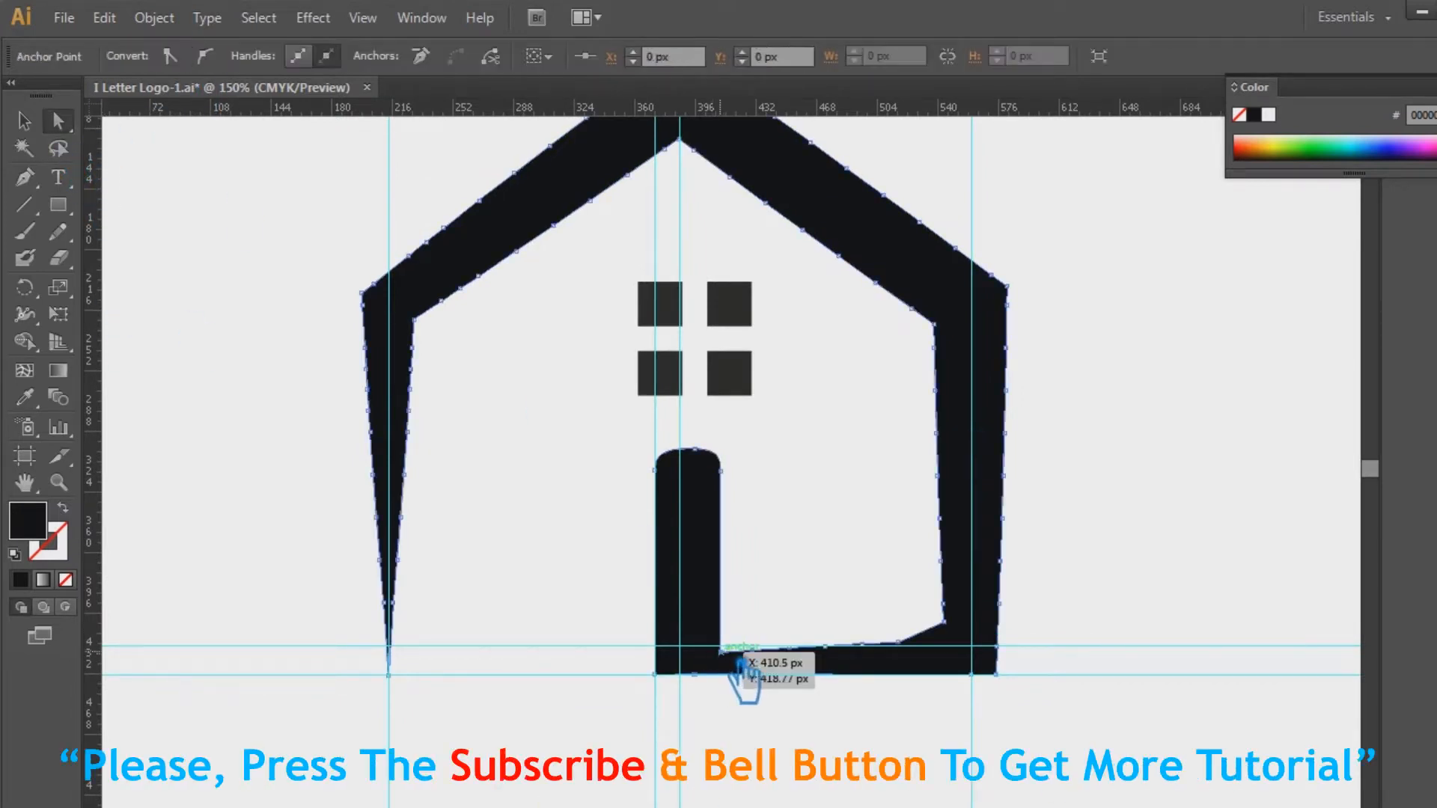
pyautogui.keyDown('shift'); pyautogui.click(722, 473); pyautogui.keyUp('shift')
pyautogui.hotkey('ctrl', 'z')
pyautogui.hotkey('ctrl', 'z')
pyautogui.click(722, 473)
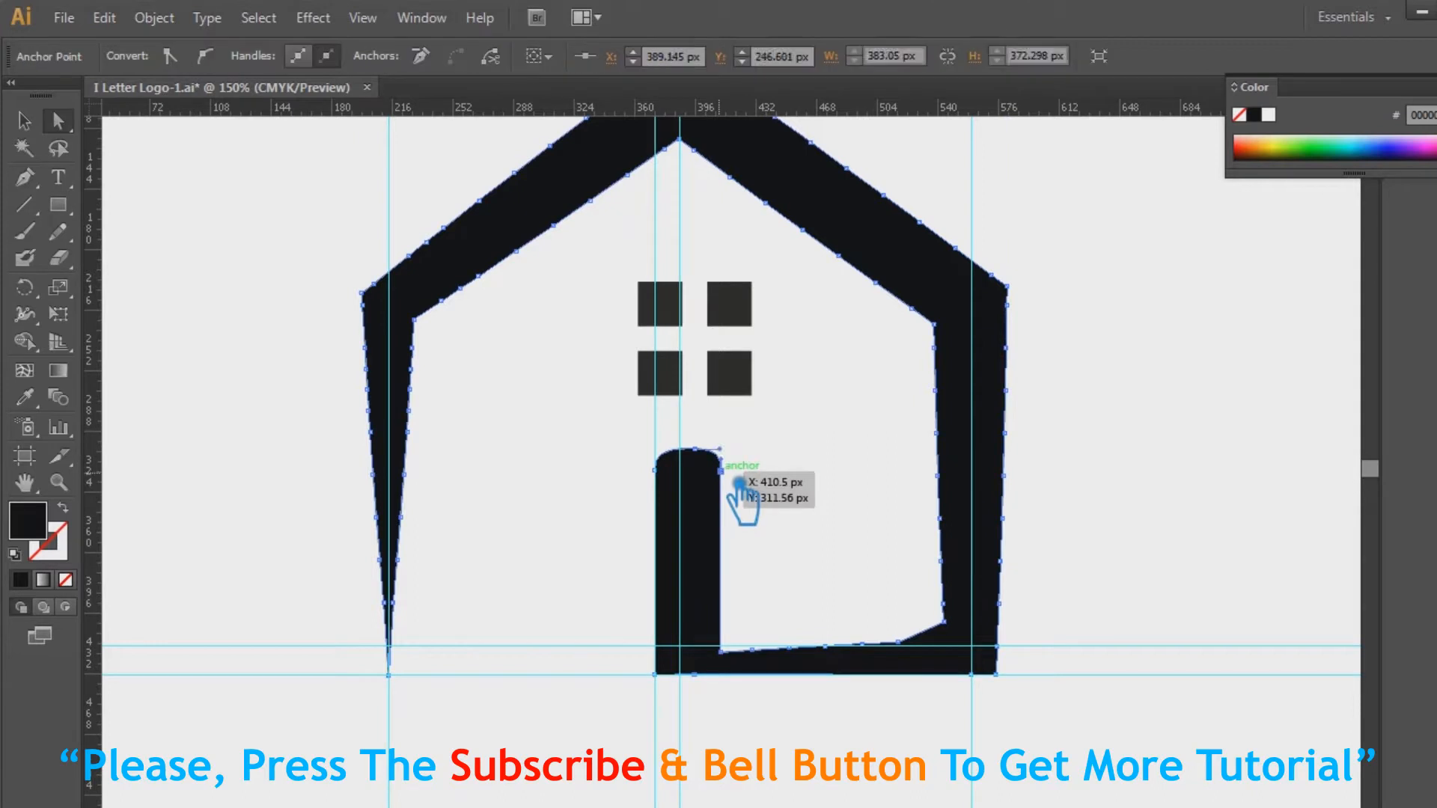
pyautogui.keyDown('shift'); pyautogui.click(721, 652); pyautogui.keyUp('shift')
pyautogui.press('Left')
pyautogui.press('Left')
pyautogui.press('Left')
pyautogui.press('Left')
pyautogui.press('Left')
pyautogui.press('Left')
pyautogui.press('Left')
pyautogui.press('Left')
pyautogui.press('Left')
pyautogui.press('Left')
pyautogui.press('Left')
pyautogui.press('Left')
pyautogui.hotkey('ctrl', 'z')
pyautogui.hotkey('ctrl', 'z')
pyautogui.hotkey('ctrl', 'z')
pyautogui.hotkey('ctrl', 'z')
pyautogui.hotkey('ctrl', 'z')
pyautogui.hotkey('ctrl', 'z')
# Step: Delete the extra anchor point at the inner corner where the upright's right edge meets the base
pyautogui.hotkey('ctrl', '+')
pyautogui.hotkey('ctrl', '+')
pyautogui.hotkey('ctrl', '+')
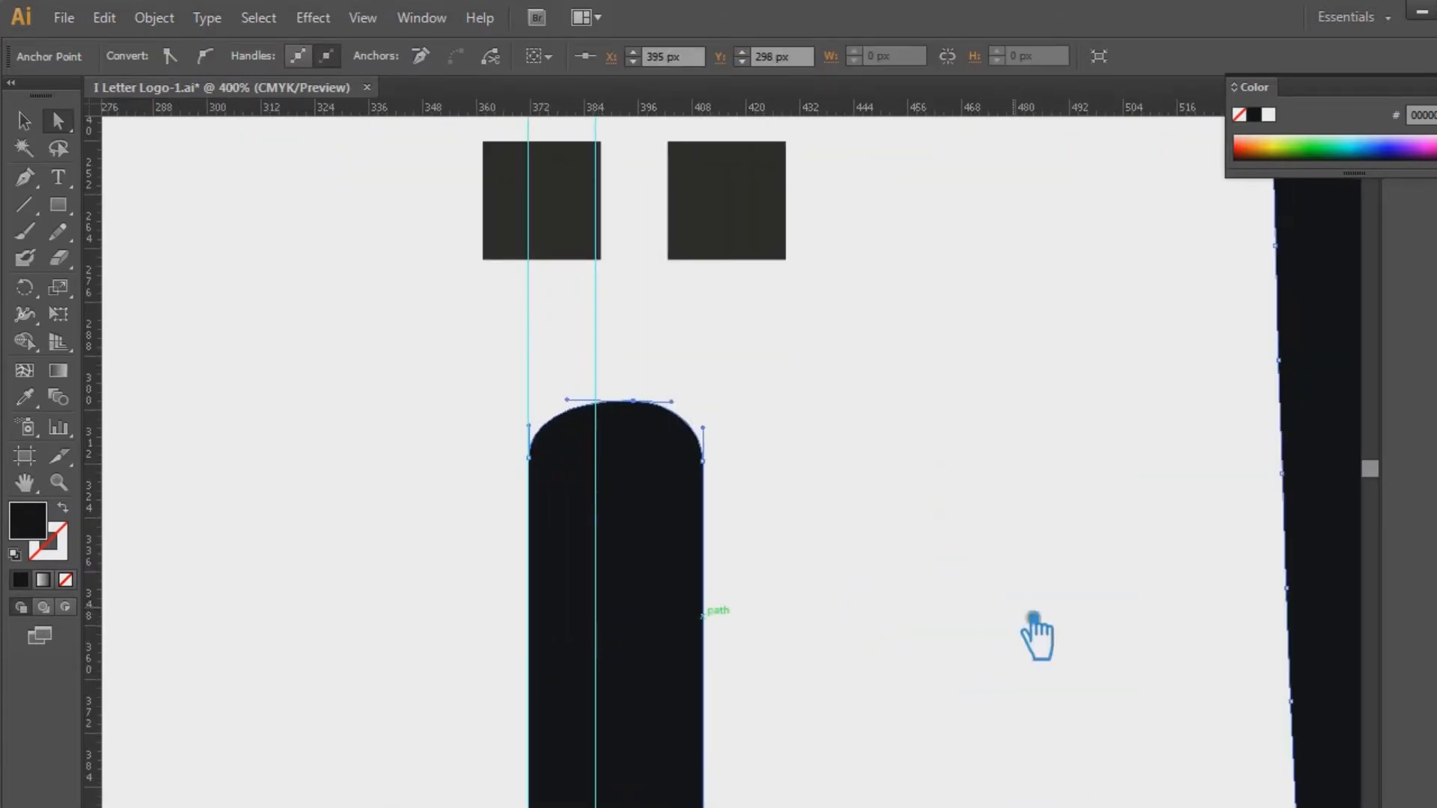
pyautogui.moveTo(991, 782); pyautogui.dragTo(923, 353)
pyautogui.hotkey('ctrl', '+')
pyautogui.hotkey('ctrl', '+')
pyautogui.hotkey('ctrl', '+')
pyautogui.hotkey('ctrl', '+')
pyautogui.hotkey('ctrl', '+')
pyautogui.moveTo(677, 553); pyautogui.dragTo(883, 382)
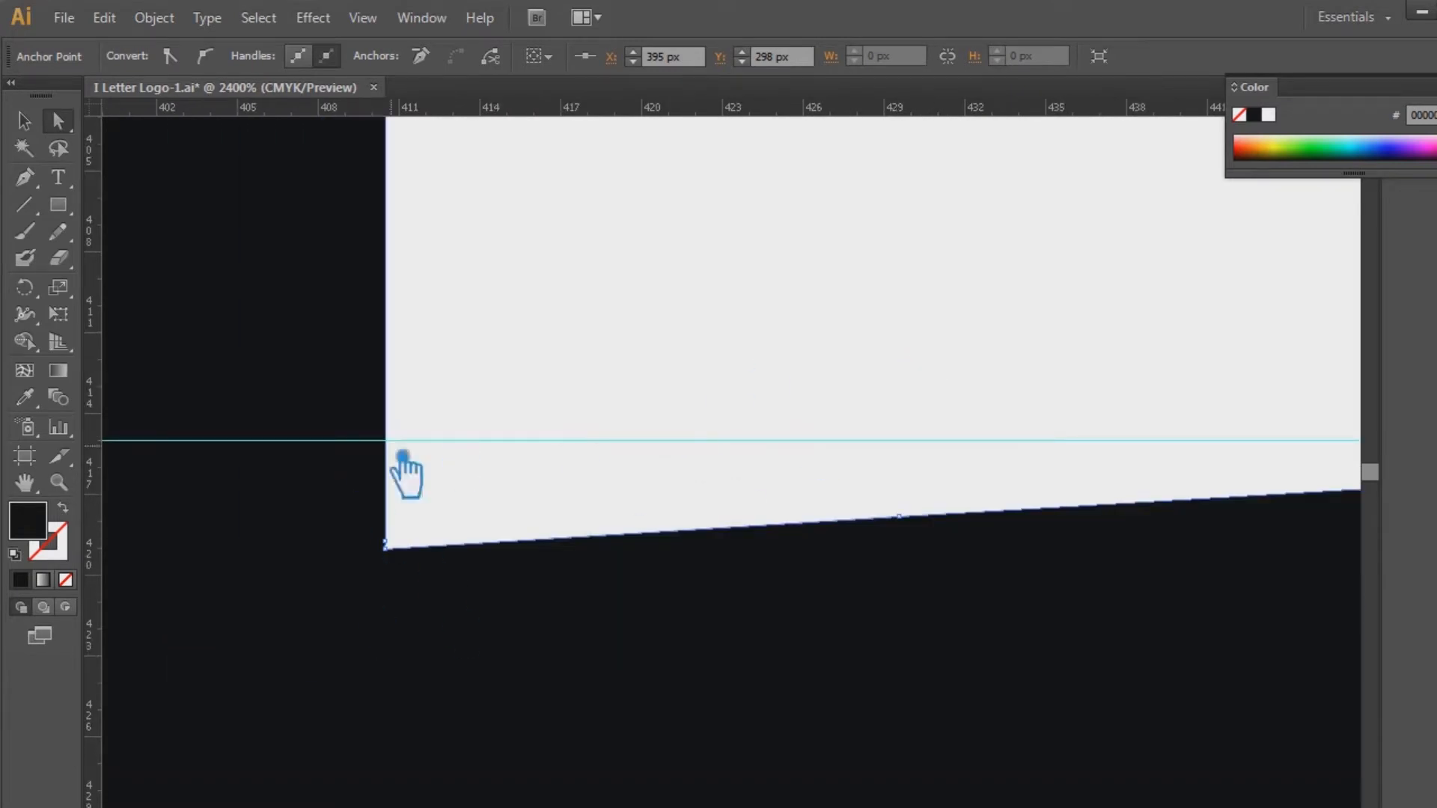
pyautogui.click(26, 180)
pyautogui.click(386, 541)
# Step: Reshape the upright's rounded tip, bringing its top anchor point to the central vertical guide
pyautogui.hotkey('ctrl', '-')
pyautogui.hotkey('ctrl', '-')
pyautogui.hotkey('ctrl', '-')
pyautogui.hotkey('ctrl', '-')
pyautogui.hotkey('ctrl', '-')
pyautogui.hotkey('ctrl', '-')
pyautogui.hotkey('ctrl', '-')
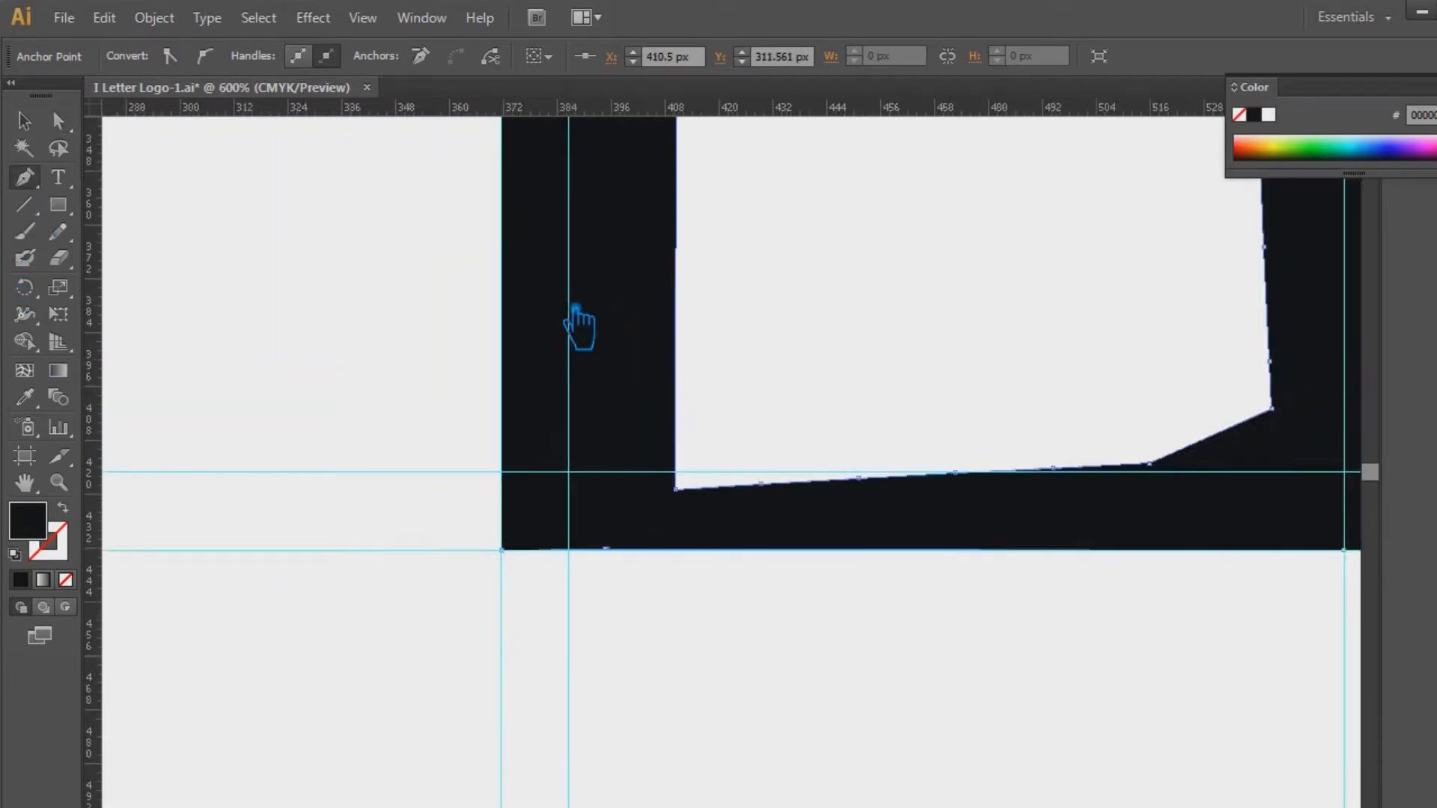
pyautogui.moveTo(701, 211); pyautogui.dragTo(673, 224)
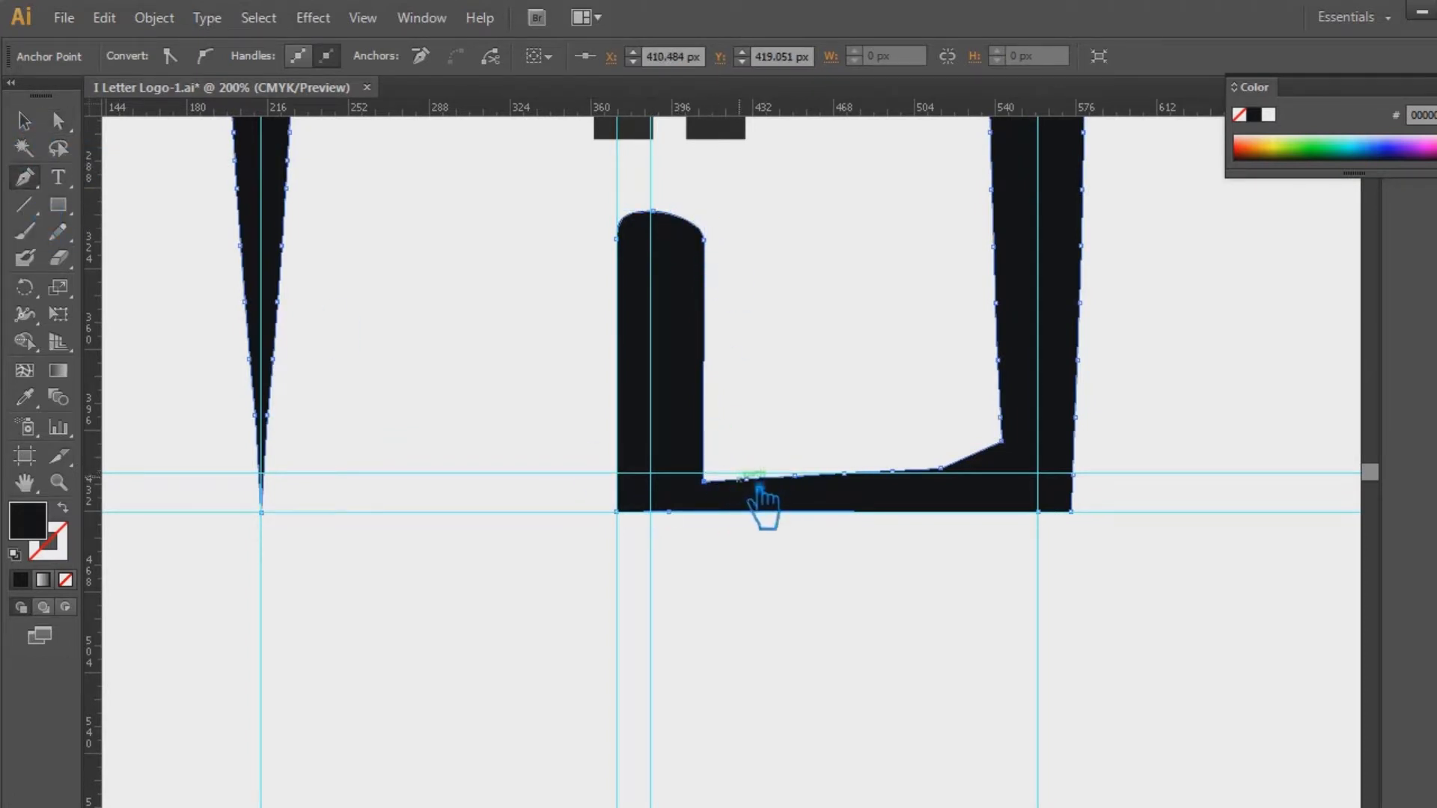
# Step: Narrow the upright by shifting its right edge's top and base-corner anchor points inward together
pyautogui.click(720, 495)
pyautogui.click(703, 239)
pyautogui.hotkey('ctrl', 'z')
pyautogui.click(59, 122)
pyautogui.click(704, 239)
pyautogui.click(725, 480)
pyautogui.click(704, 481)
pyautogui.keyDown('shift'); pyautogui.click(703, 240); pyautogui.keyUp('shift')
pyautogui.moveTo(704, 481); pyautogui.dragTo(673, 473)
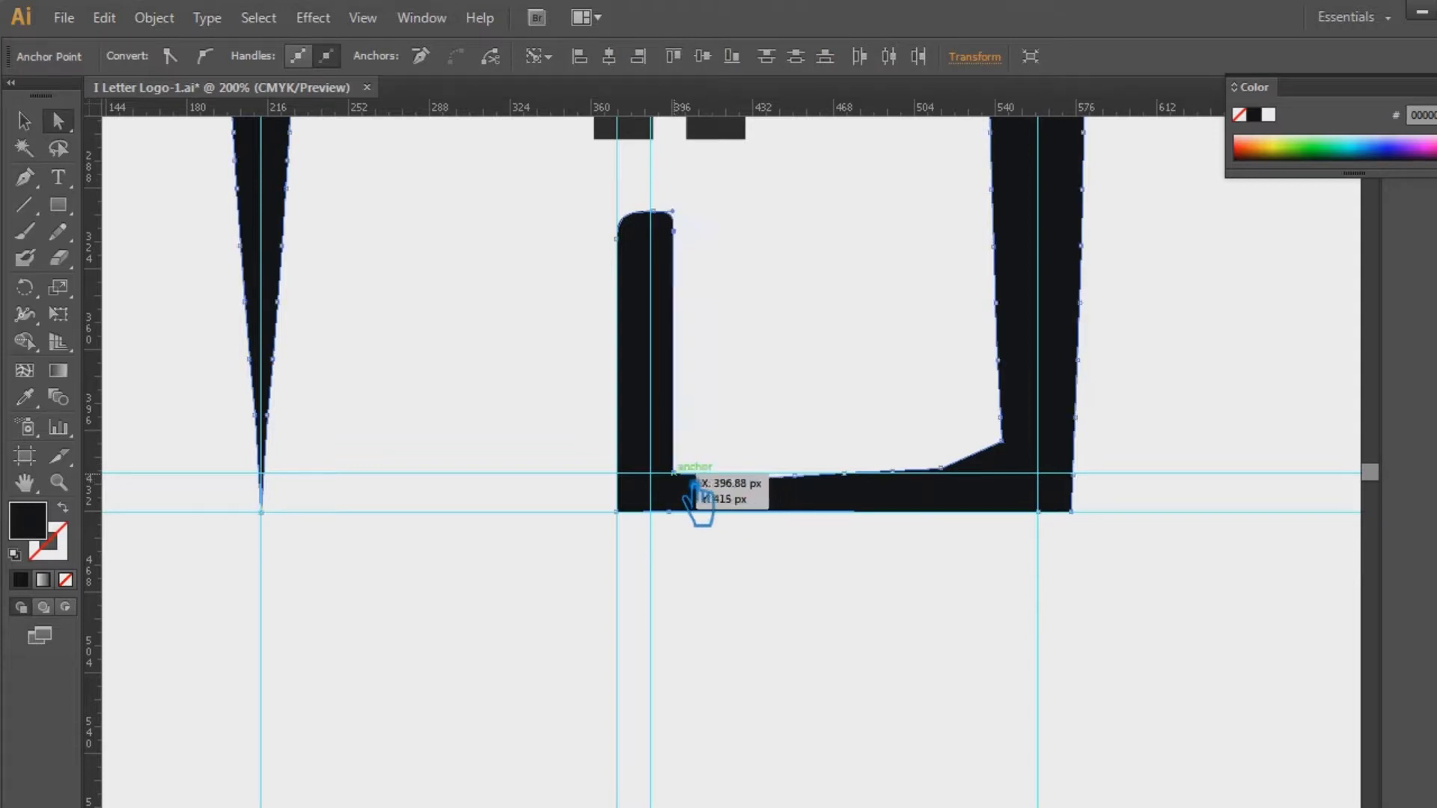
# Step: Nudge the upright's right edge slightly outward to balance its width around the central vertical guide, and check the rounded tip's curve handles
pyautogui.hotkey('ctrl', '+')
pyautogui.moveTo(747, 285); pyautogui.dragTo(878, 558)
pyautogui.press('Right')
pyautogui.press('Right')
pyautogui.press('Right')
pyautogui.press('Right')
pyautogui.press('Right')
pyautogui.press('Right')
pyautogui.press('Right')
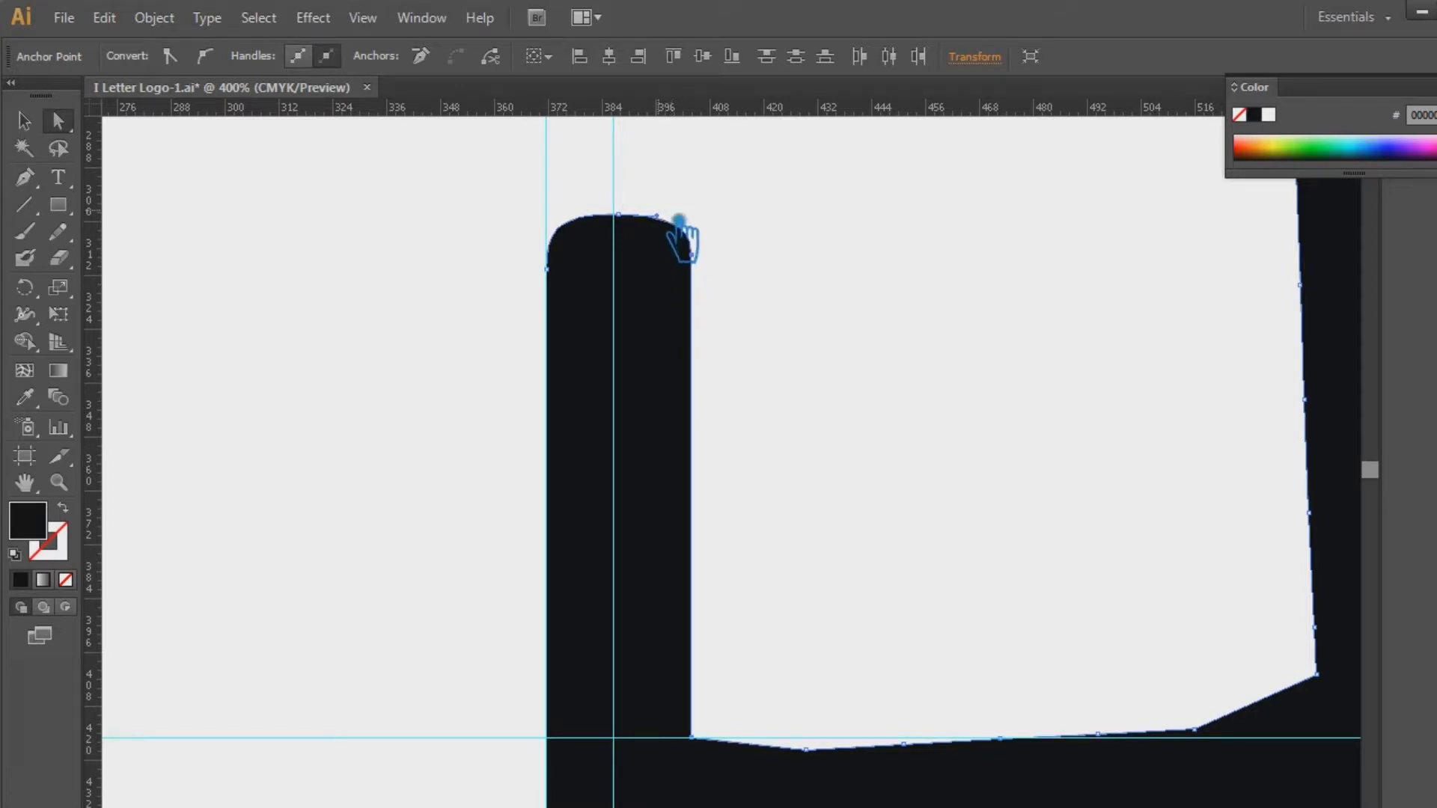
pyautogui.press('Left')
pyautogui.click(808, 242)
pyautogui.click(642, 239)
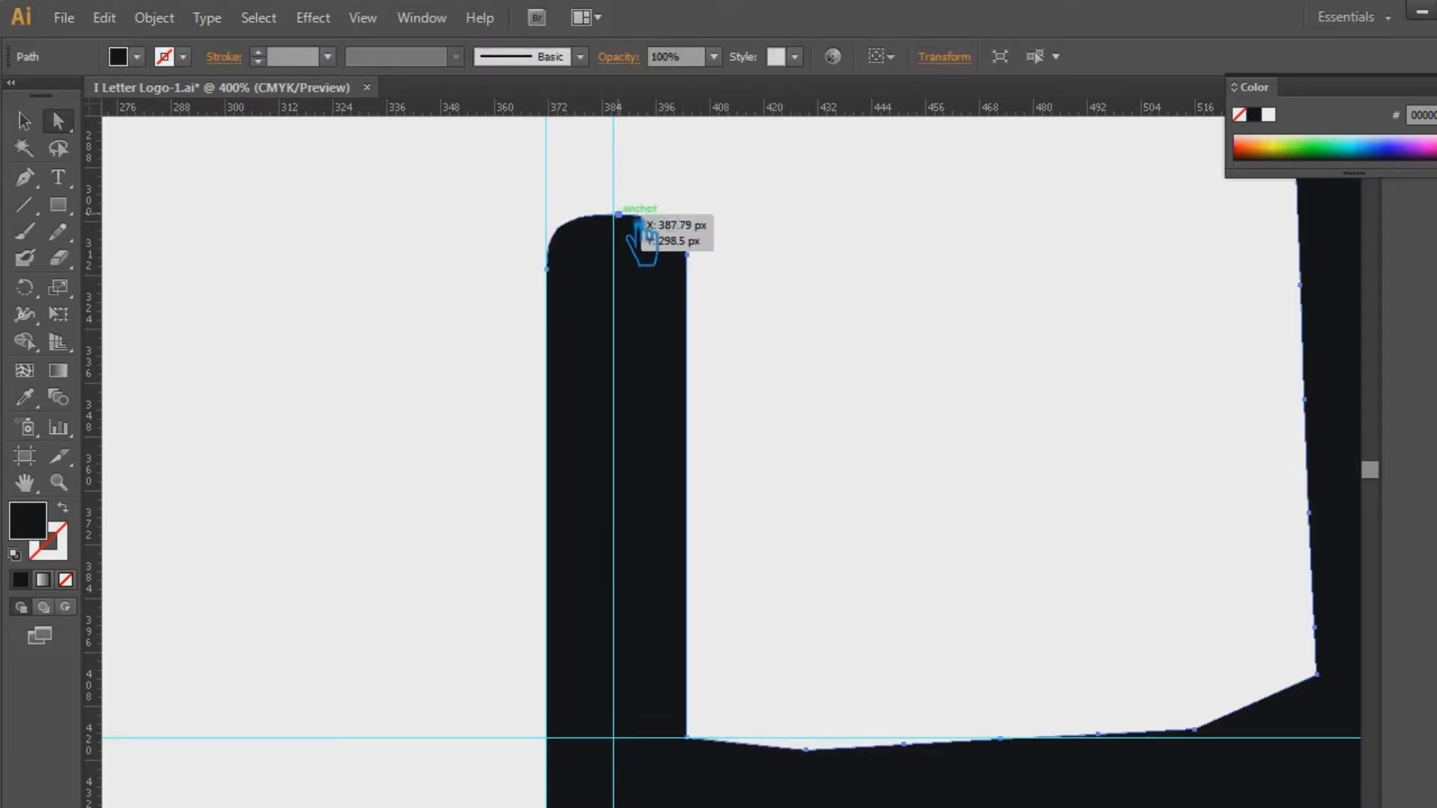
pyautogui.click(637, 223)
pyautogui.click(687, 254)
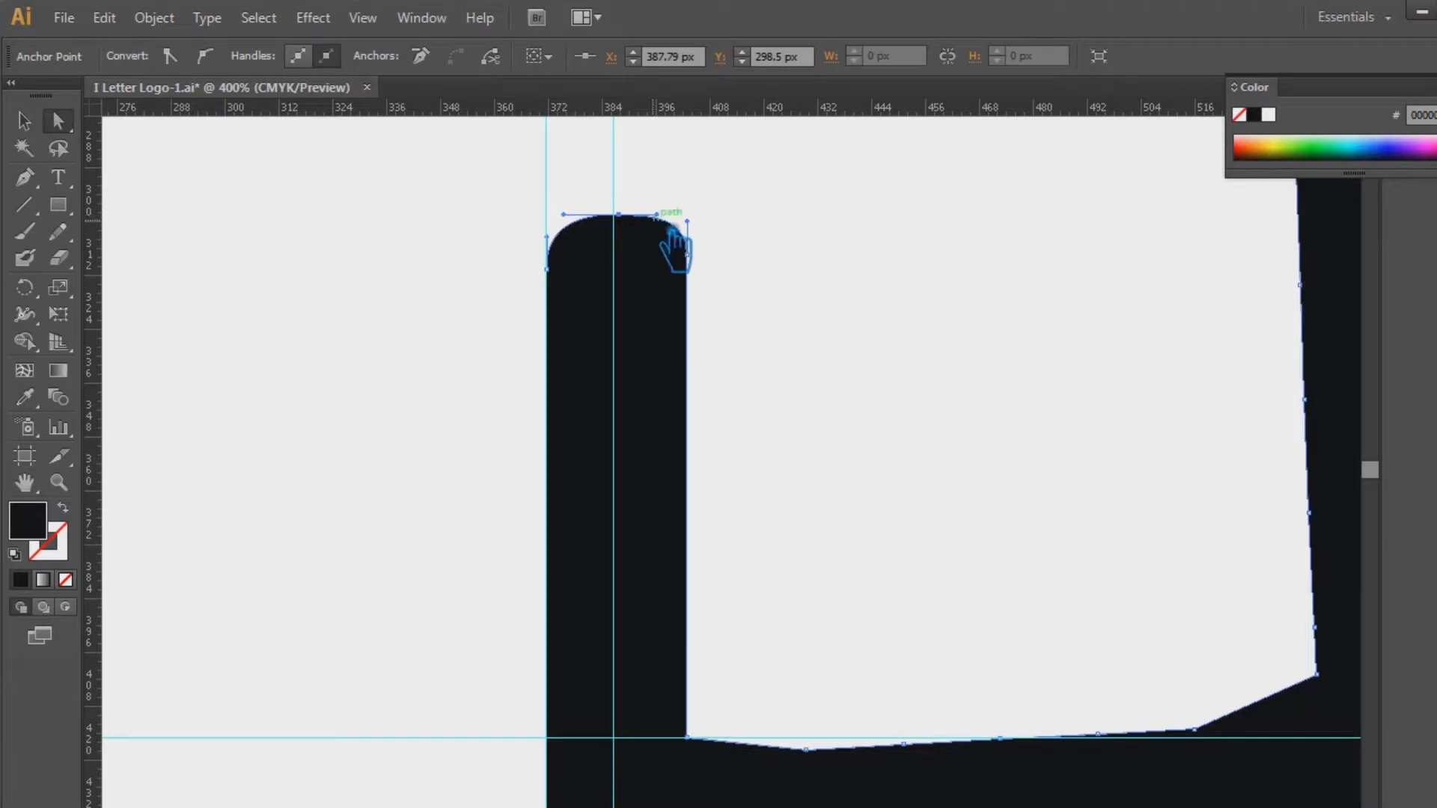
pyautogui.click(840, 331)
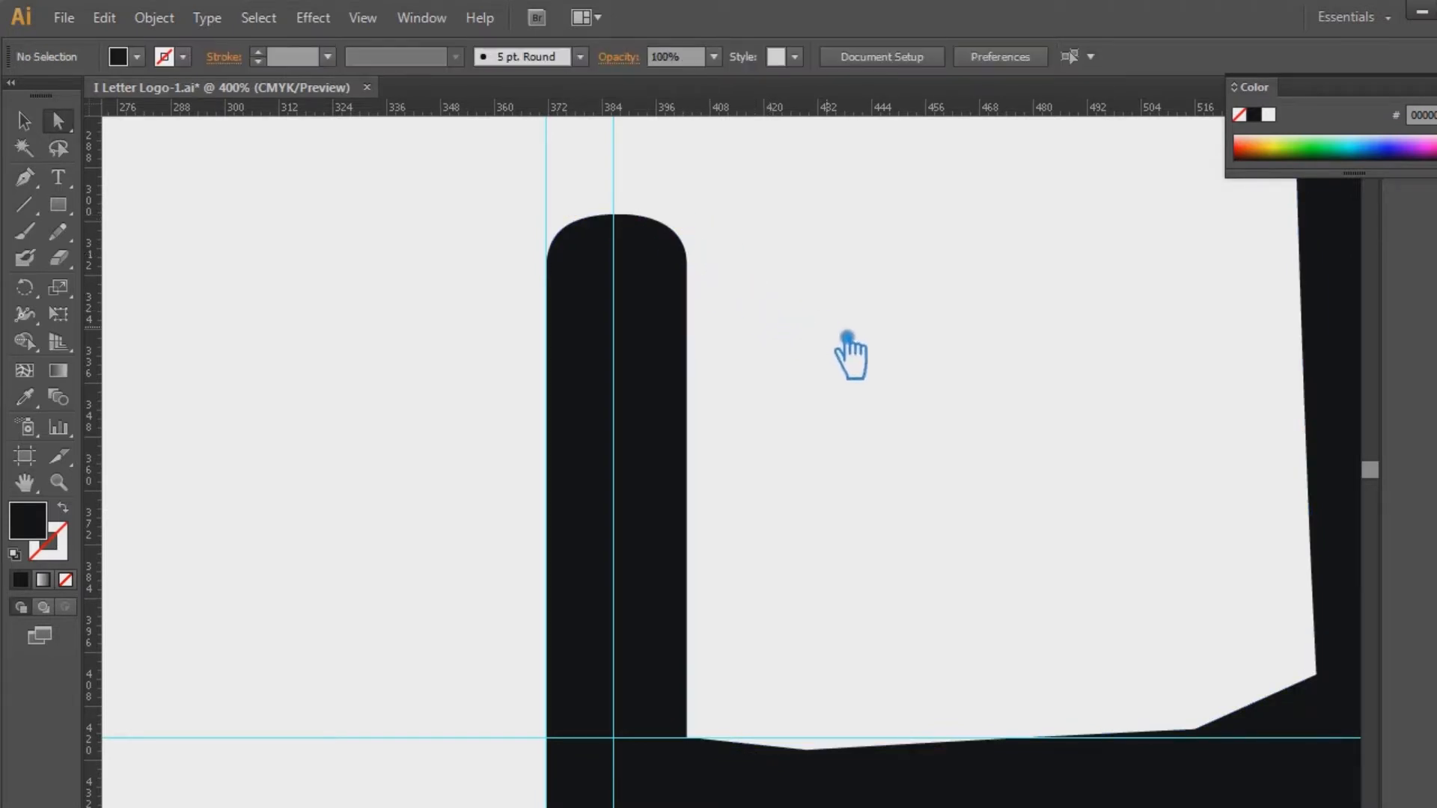
# Step: Move the four-pane window left and down to centre it on the central vertical guide above the upright
pyautogui.hotkey('ctrl', '-')
pyautogui.hotkey('ctrl', '-')
pyautogui.hotkey('ctrl', '-')
pyautogui.moveTo(847, 337); pyautogui.dragTo(741, 438)
pyautogui.click(24, 121)
pyautogui.click(632, 433)
pyautogui.moveTo(632, 434); pyautogui.dragTo(618, 462)
pyautogui.click(811, 435)
pyautogui.click(629, 451)
pyautogui.moveTo(635, 356); pyautogui.dragTo(622, 368)
pyautogui.click(731, 378)
pyautogui.click(608, 441)
pyautogui.moveTo(629, 453); pyautogui.dragTo(630, 456)
pyautogui.click(770, 487)
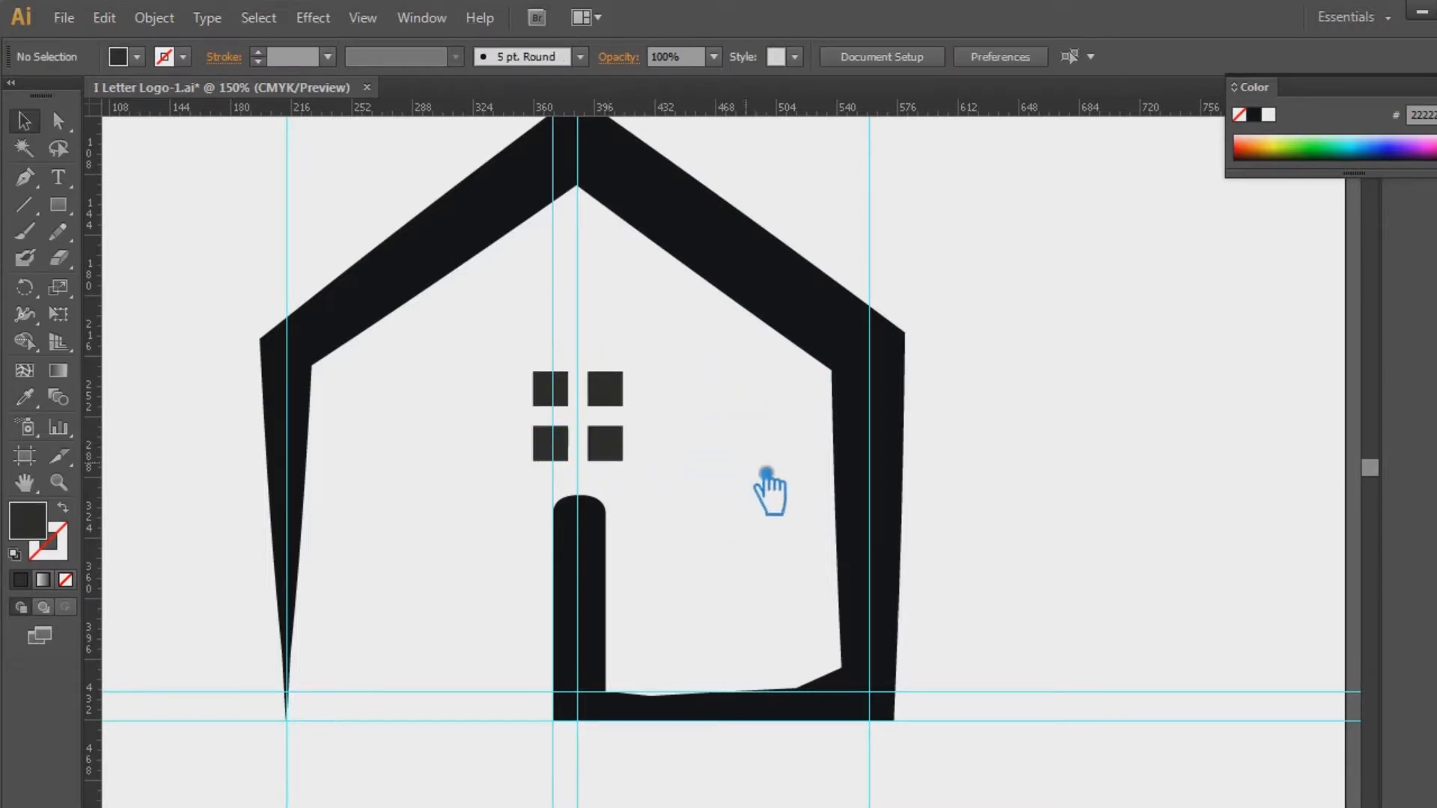
# Step: Sample the window panes' dark grey fill onto the house outline with the Eyedropper, and hide the guides
pyautogui.click(873, 524)
pyautogui.click(24, 397)
pyautogui.click(635, 453)
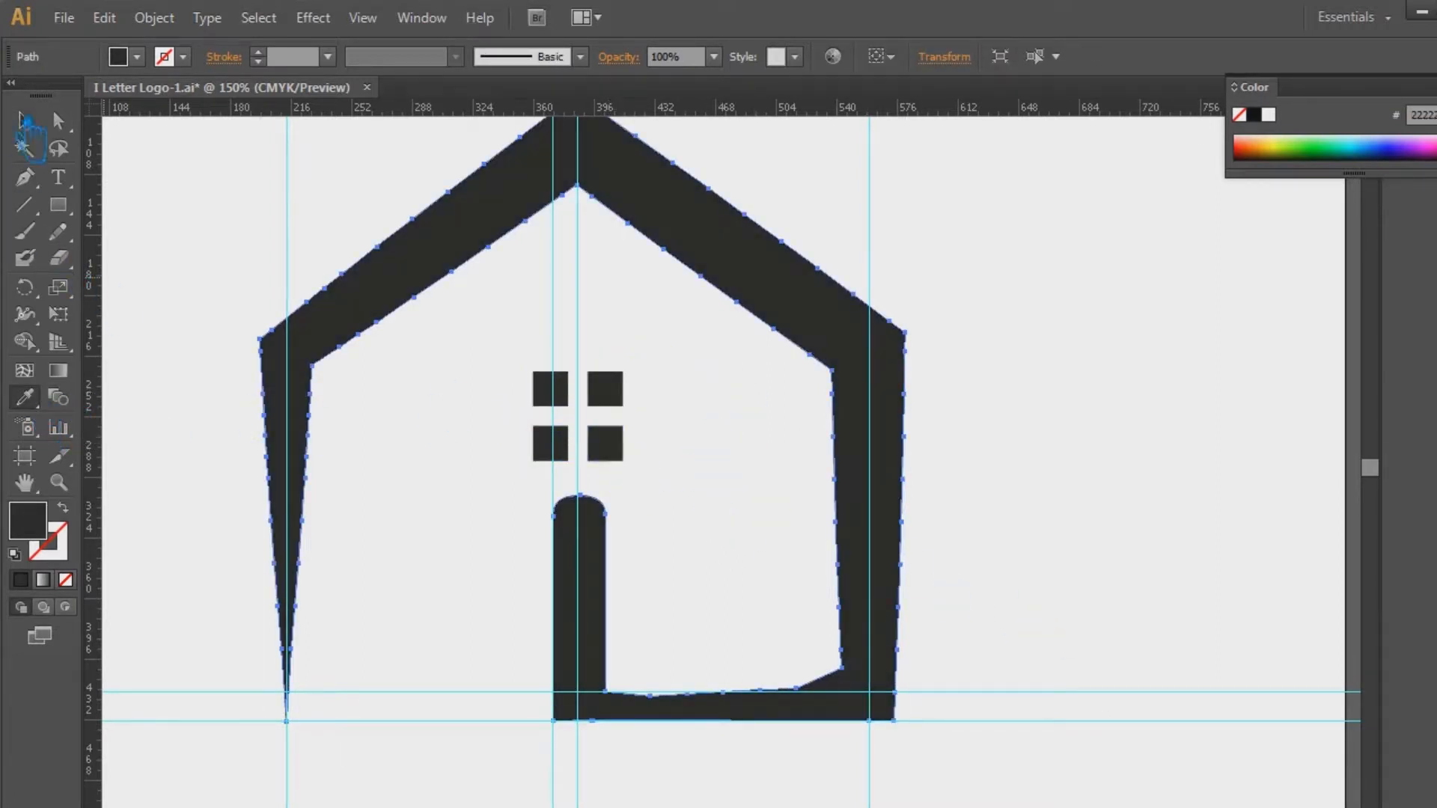
pyautogui.click(24, 121)
pyautogui.click(1026, 352)
pyautogui.hotkey('ctrl', ';')
pyautogui.hotkey('ctrl', '1')
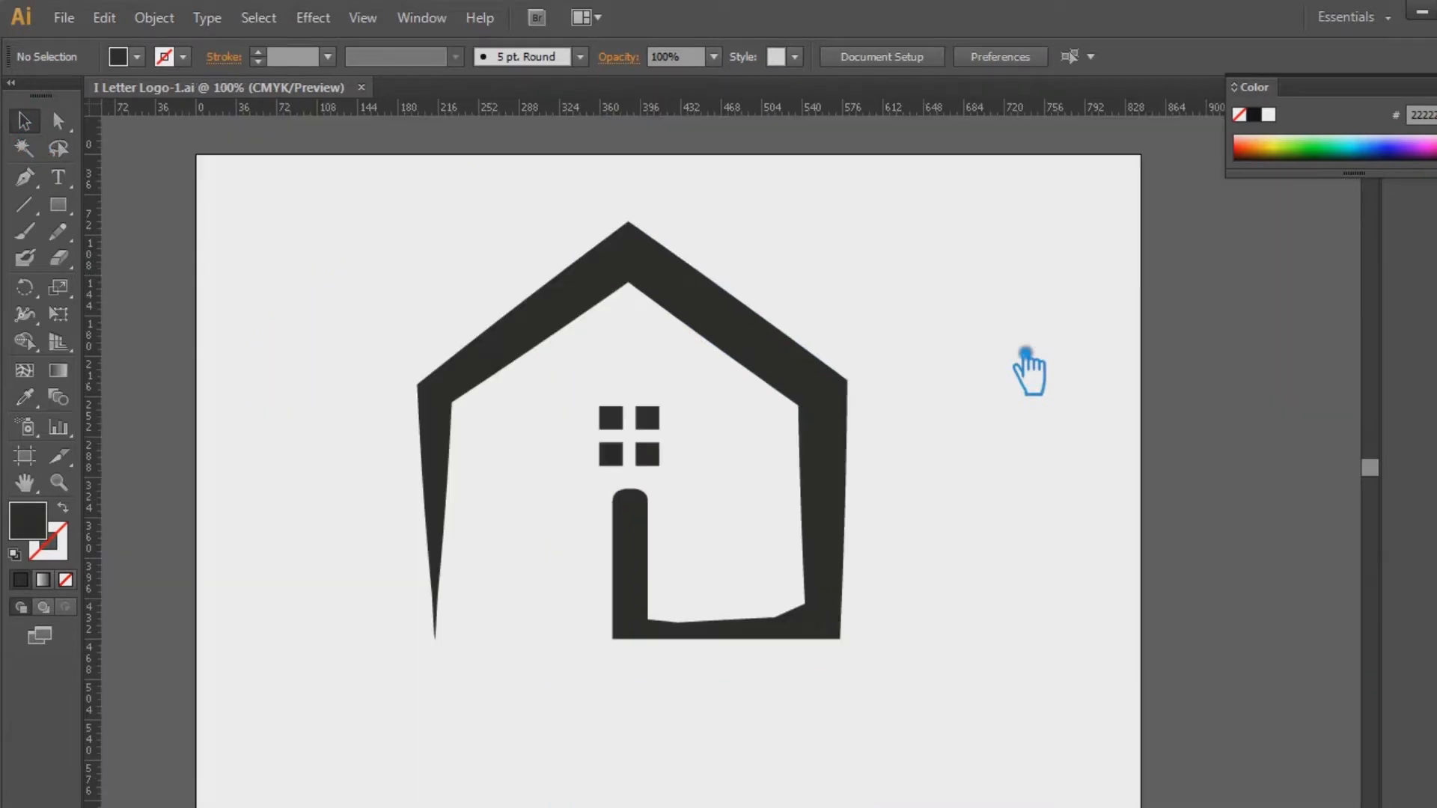
# Step: Delete the extra anchor points along the base's upper edge between the upright and the right wall
pyautogui.hotkey('ctrl', '+')
pyautogui.hotkey('ctrl', '+')
pyautogui.hotkey('ctrl', '+')
pyautogui.moveTo(911, 597); pyautogui.dragTo(790, 212)
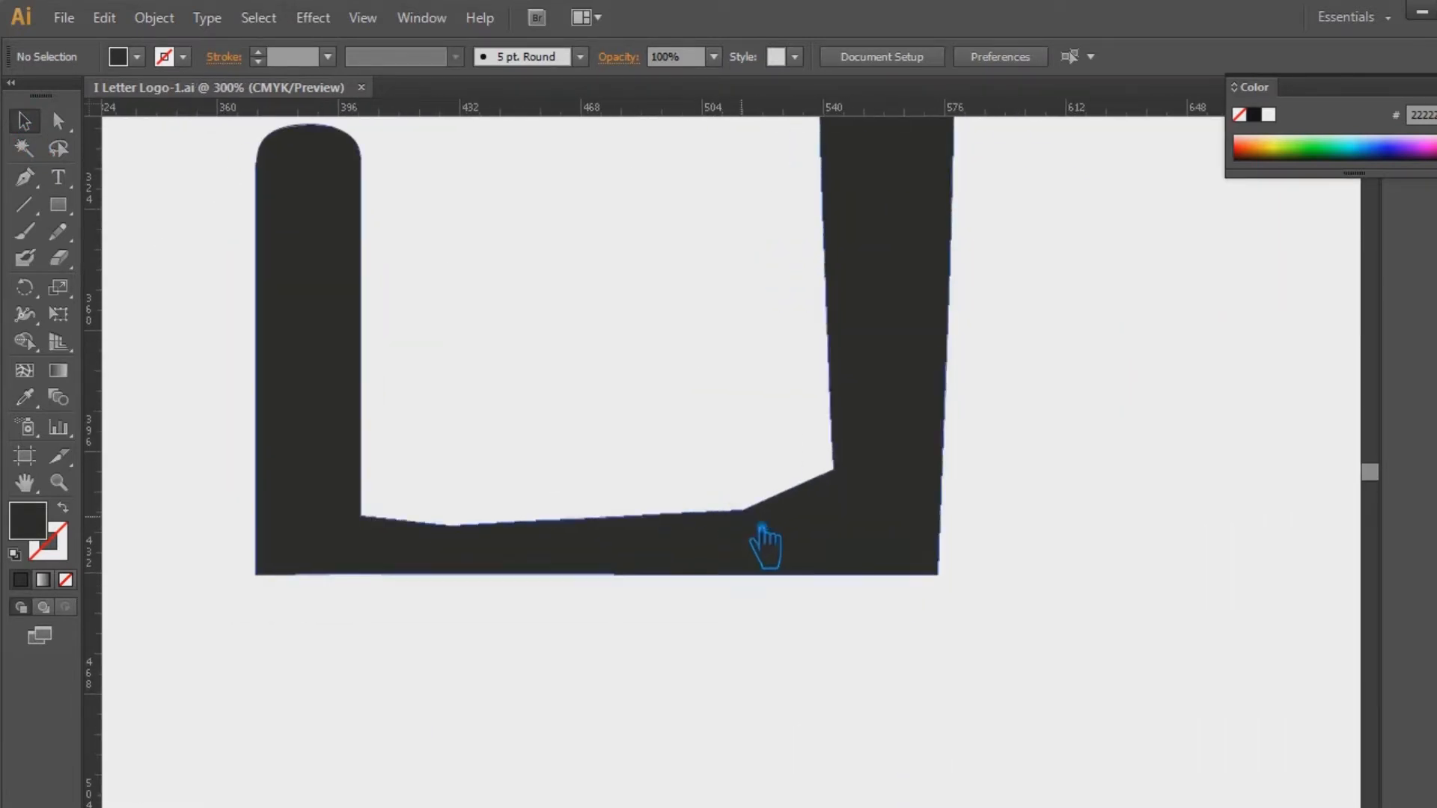
pyautogui.click(58, 120)
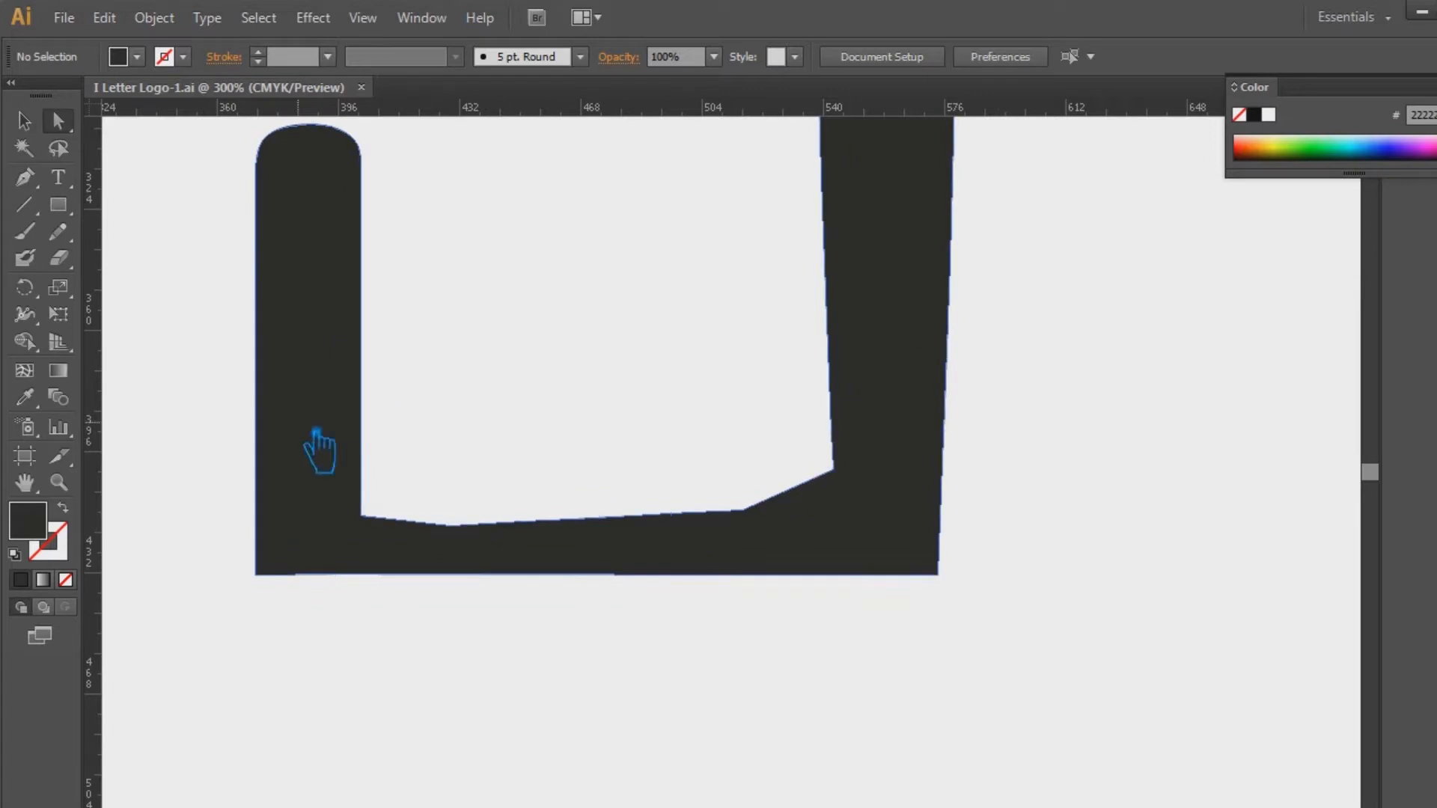
pyautogui.click(330, 443)
pyautogui.click(24, 178)
pyautogui.click(472, 534)
pyautogui.click(619, 522)
pyautogui.click(669, 515)
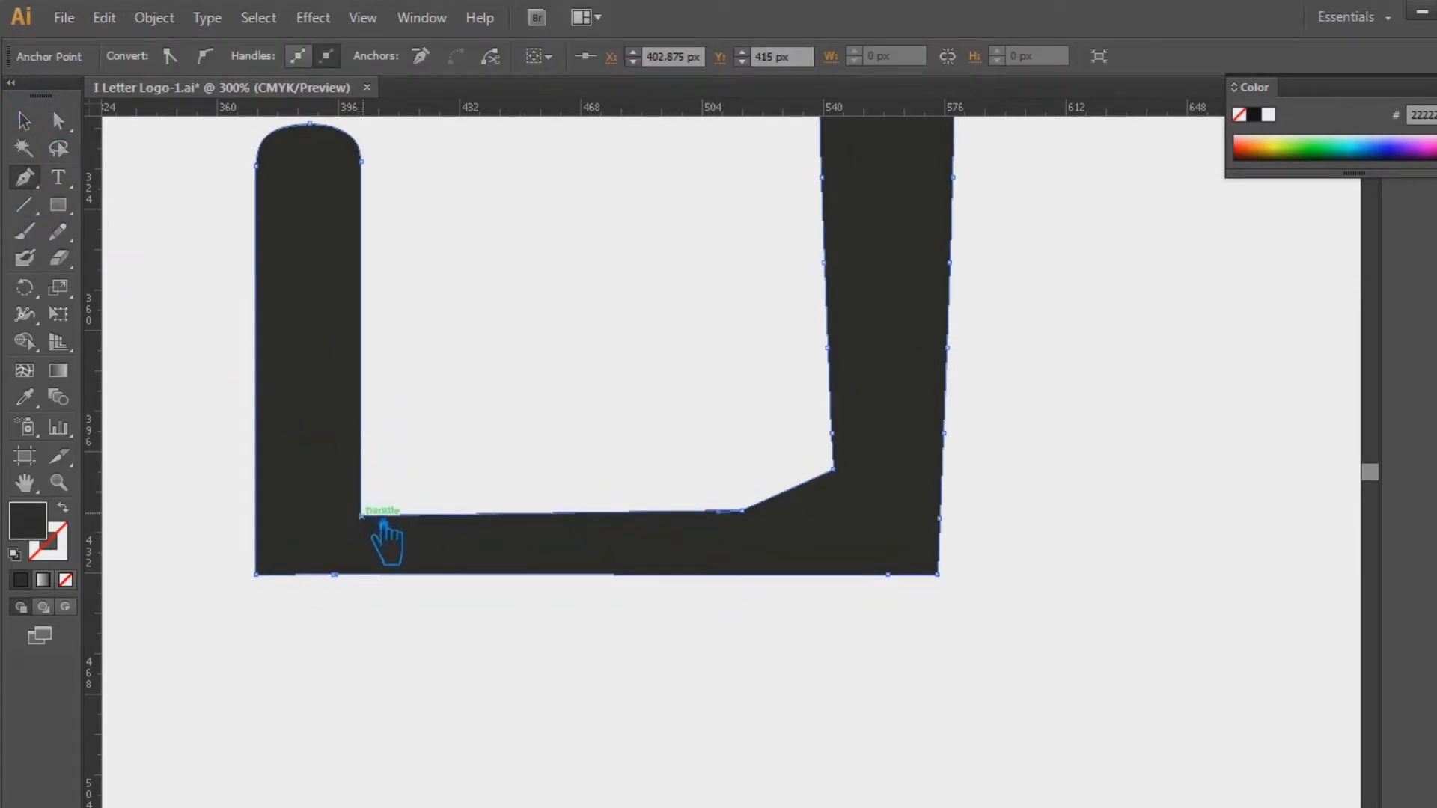
pyautogui.click(718, 511)
pyautogui.click(71, 126)
pyautogui.click(501, 568)
pyautogui.click(764, 523)
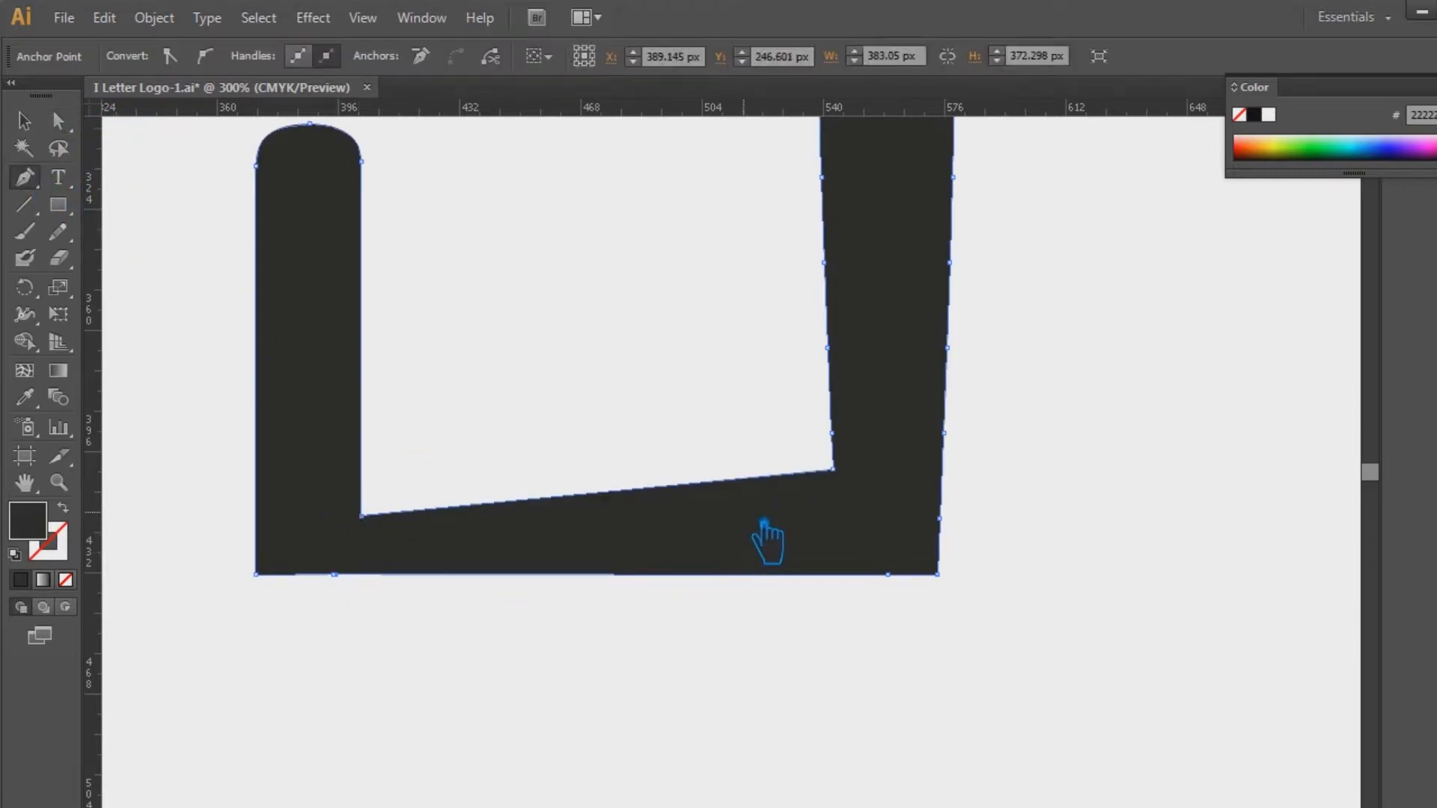
# Step: Raise the anchor point at the upright's inner base corner to Y 401 px, levelling the base's upper edge with the right wall's corner
pyautogui.press('a')
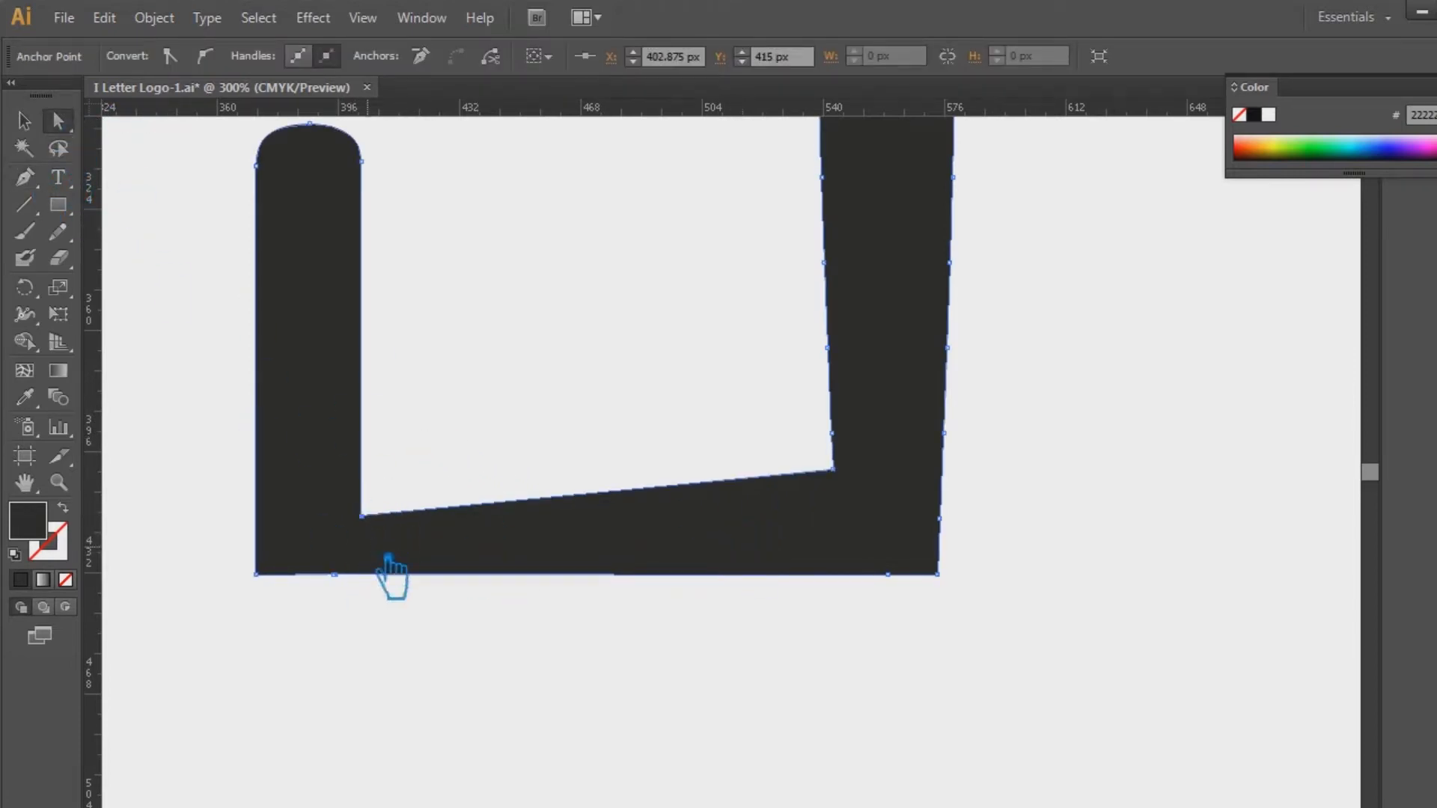
pyautogui.press('Up')
pyautogui.press('Up')
pyautogui.press('Up')
pyautogui.press('Up')
pyautogui.press('Up')
pyautogui.press('Up')
pyautogui.press('Up')
pyautogui.press('Up')
pyautogui.press('Up')
pyautogui.press('Up')
pyautogui.press('Up')
pyautogui.press('Up')
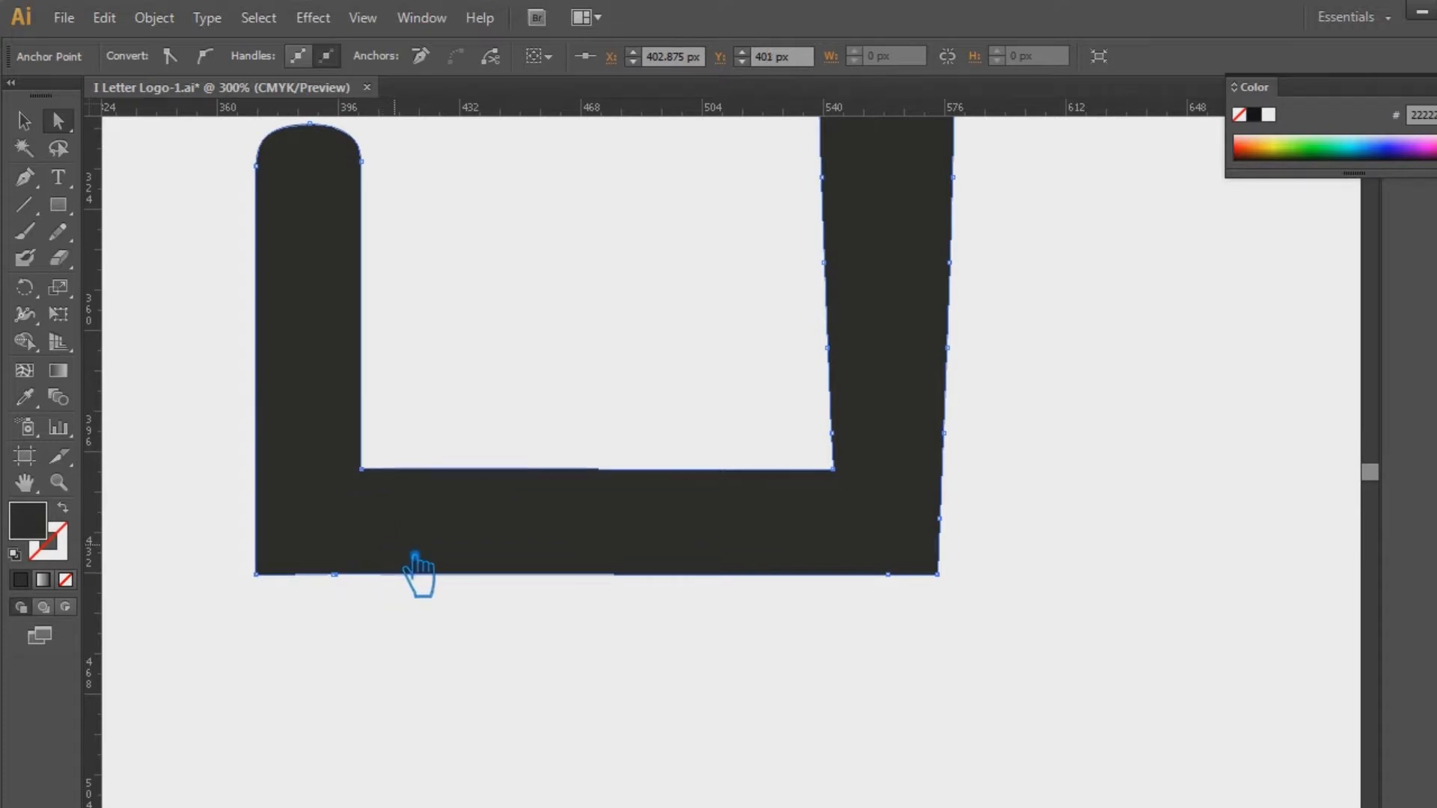
pyautogui.click(1171, 439)
pyautogui.hotkey('ctrl', '0')
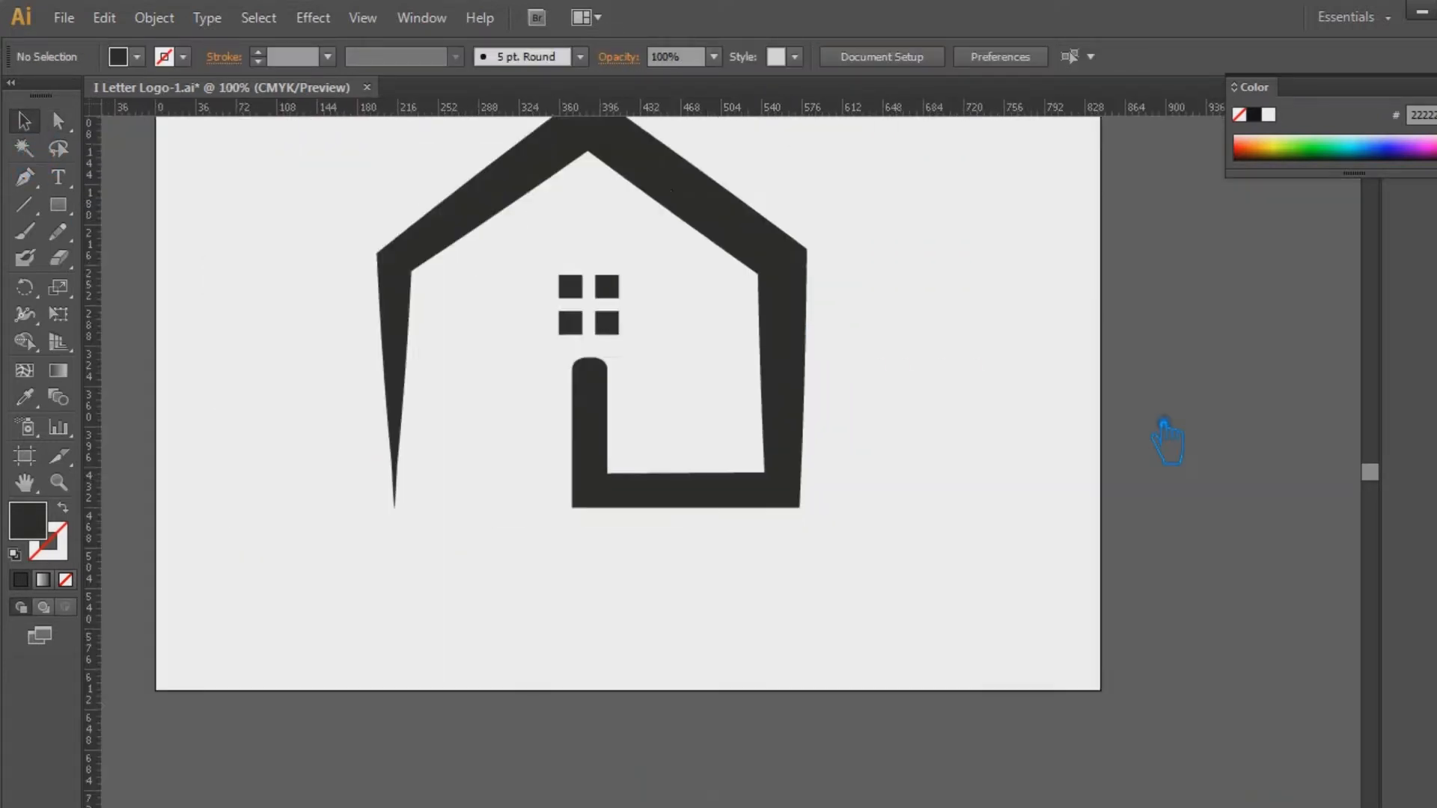
pyautogui.hotkey('ctrl', '1')
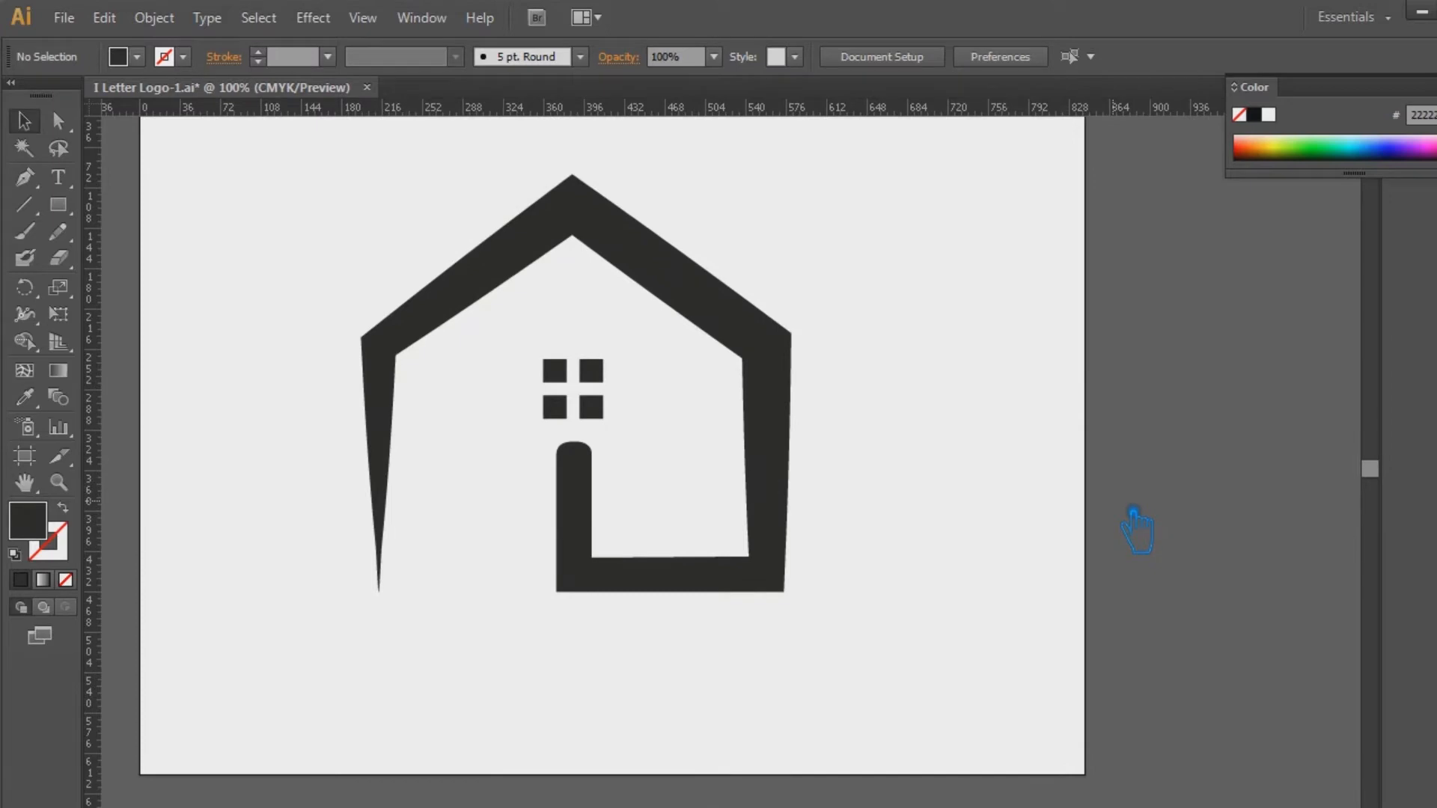
# Step: Shift all the anchor points of the upright slightly to the right
pyautogui.click(595, 491)
pyautogui.press('a')
pyautogui.moveTo(627, 676); pyautogui.dragTo(511, 424)
pyautogui.press('Right')
pyautogui.press('Right')
pyautogui.press('Right')
pyautogui.press('Right')
pyautogui.press('Right')
pyautogui.press('Right')
pyautogui.press('Right')
pyautogui.press('Right')
pyautogui.click(523, 348)
# Step: Shift the four-pane window right to line it up above the upright
pyautogui.click(24, 121)
pyautogui.click(554, 407)
pyautogui.press('Right')
pyautogui.press('Right')
pyautogui.press('Right')
pyautogui.press('Right')
pyautogui.press('Right')
pyautogui.press('Right')
pyautogui.press('Right')
pyautogui.press('Right')
pyautogui.press('Right')
pyautogui.press('Right')
pyautogui.press('Right')
pyautogui.press('Right')
pyautogui.press('Right')
pyautogui.press('Right')
pyautogui.press('Right')
pyautogui.press('Right')
pyautogui.click(683, 453)
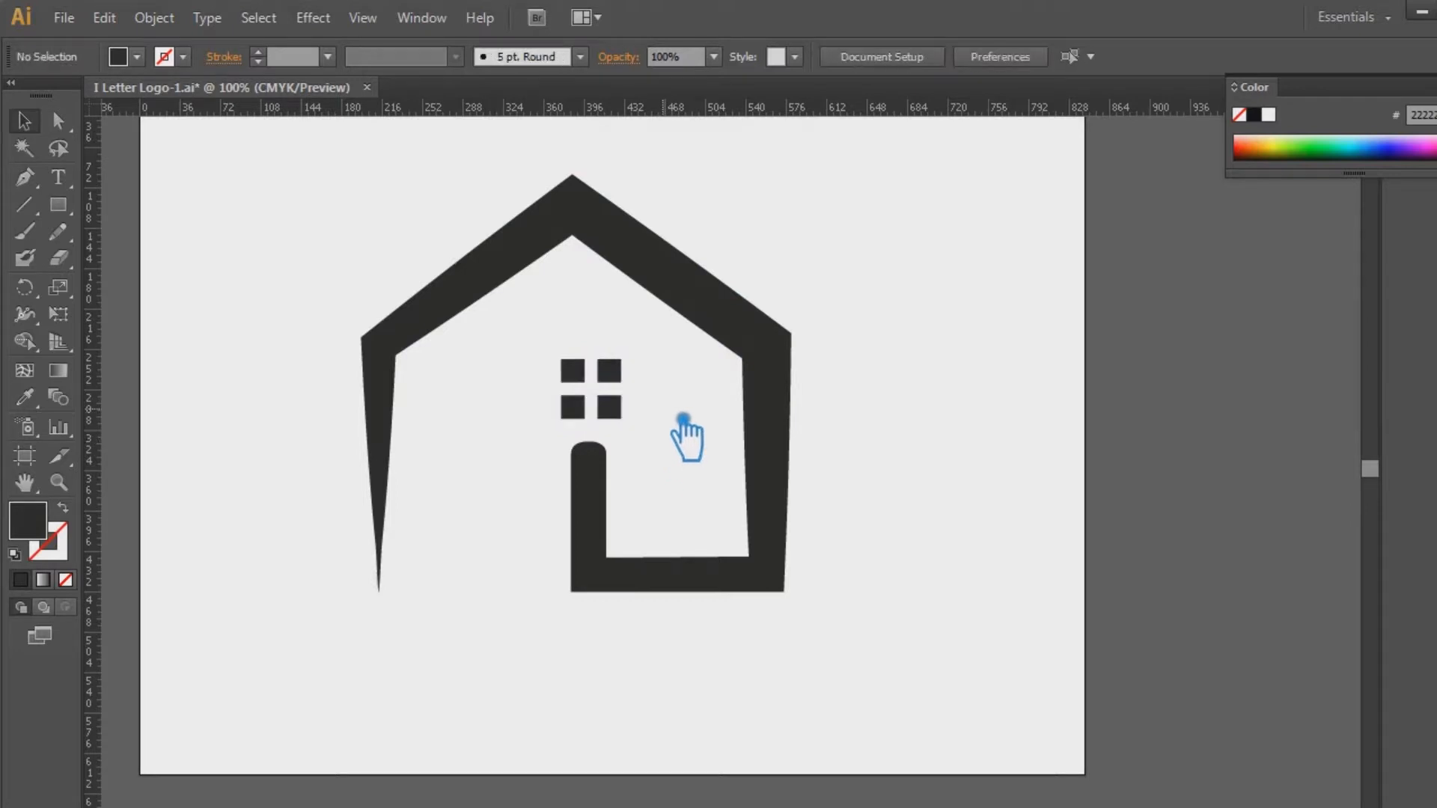
# Step: Using the guides, shift the upright and window panes left together to centre them under the roof peak, and hide the guides again
pyautogui.hotkey('ctrl', ';')
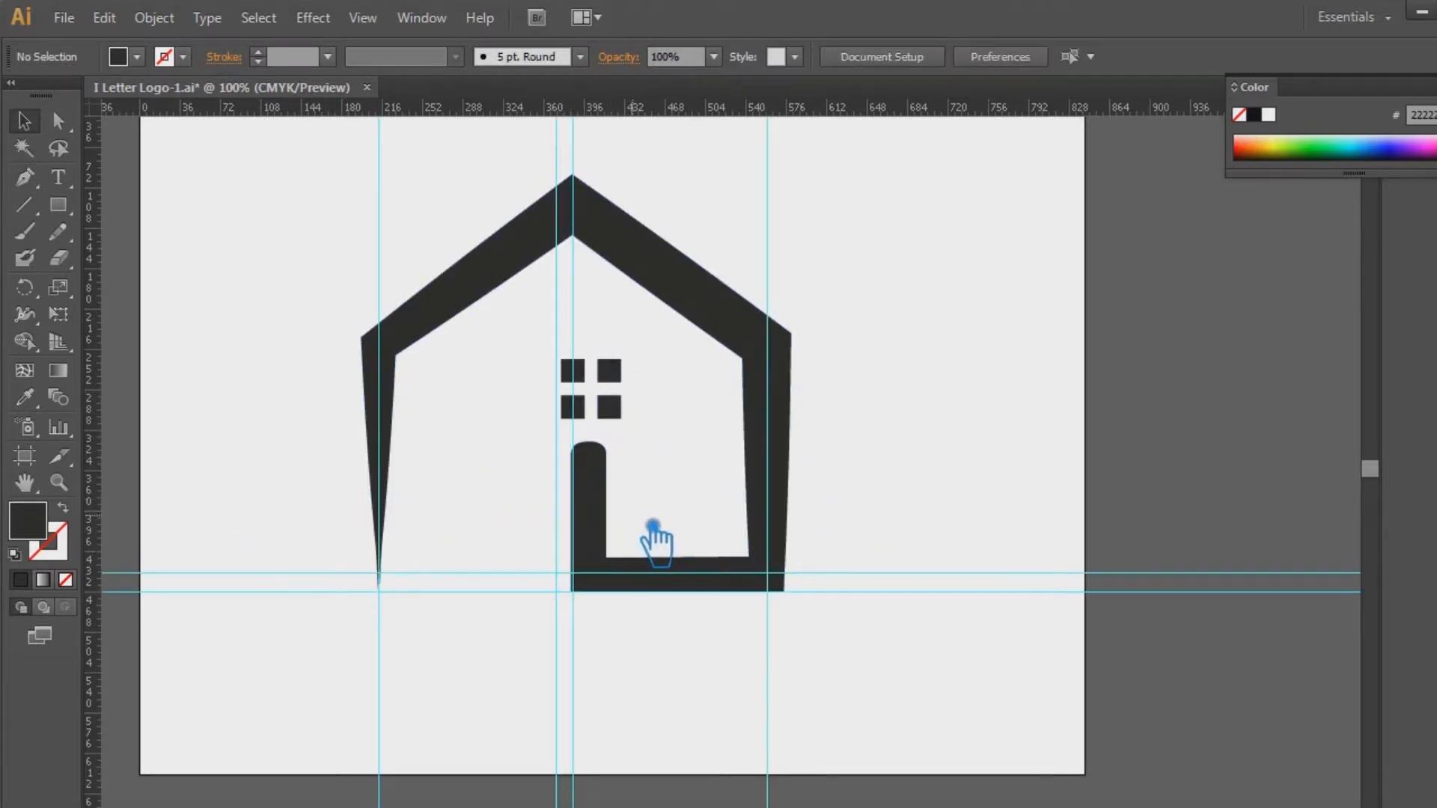
pyautogui.moveTo(532, 311); pyautogui.dragTo(650, 629)
pyautogui.press('a')
pyautogui.moveTo(537, 331); pyautogui.dragTo(659, 620)
pyautogui.press('Left')
pyautogui.press('Left')
pyautogui.press('Left')
pyautogui.press('Left')
pyautogui.press('Left')
pyautogui.press('Left')
pyautogui.press('Left')
pyautogui.press('Left')
pyautogui.press('Left')
pyautogui.press('Left')
pyautogui.press('Left')
pyautogui.press('Left')
pyautogui.press('Left')
pyautogui.press('Left')
pyautogui.press('Left')
pyautogui.press('Left')
pyautogui.press('Left')
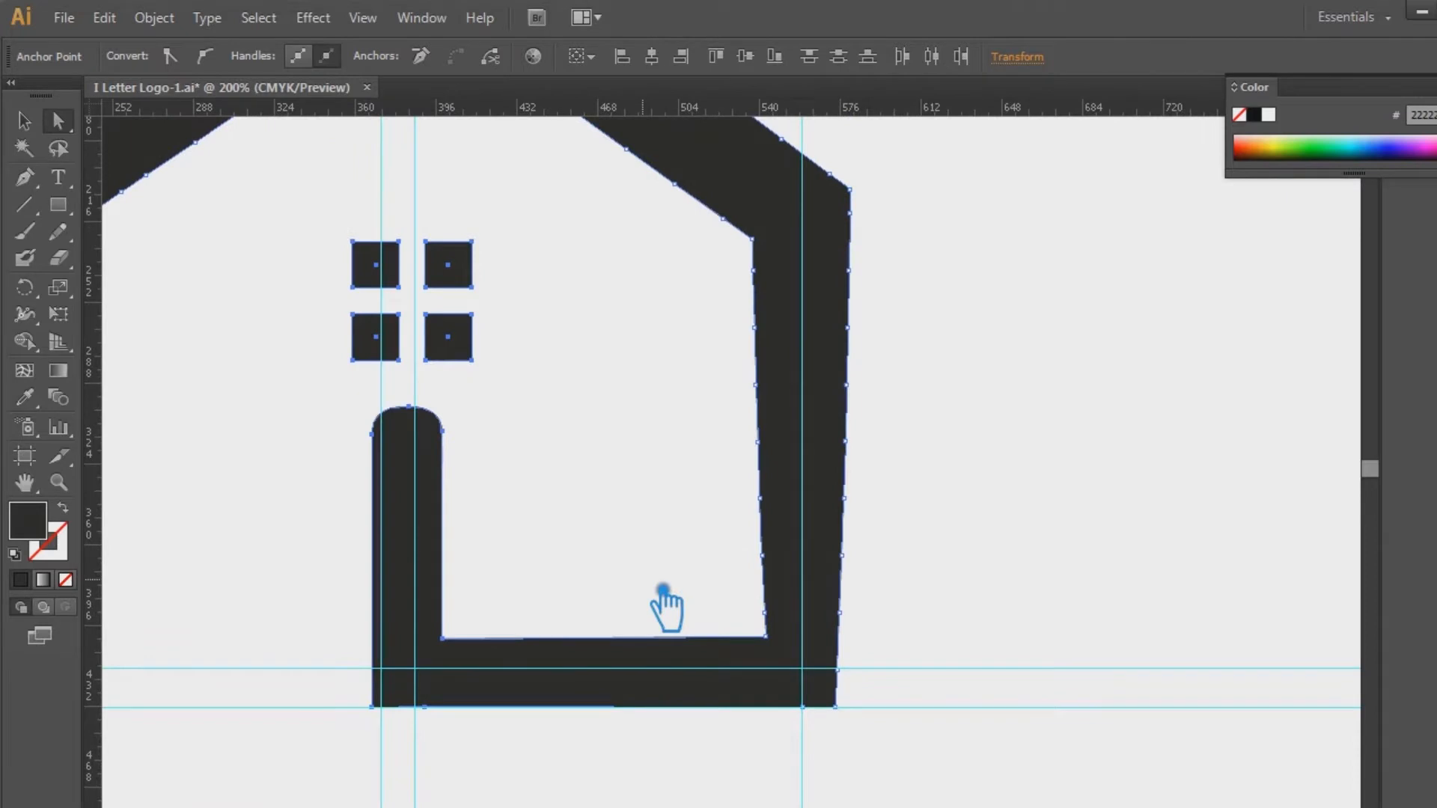
pyautogui.click(1042, 464)
pyautogui.hotkey('ctrl', '-')
pyautogui.hotkey('ctrl', '-')
pyautogui.hotkey('ctrl', '-')
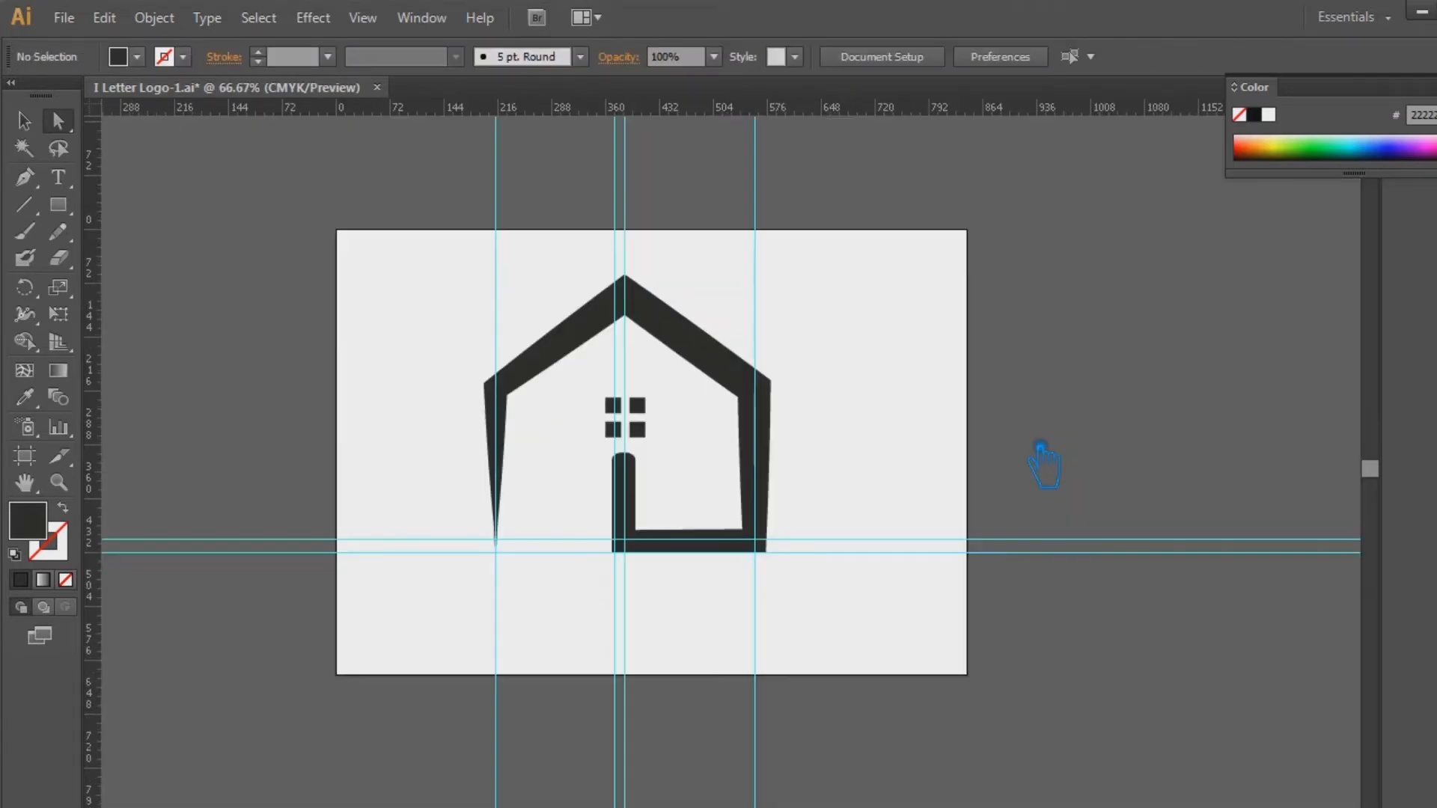
pyautogui.press('v')
pyautogui.hotkey('ctrl', ';')
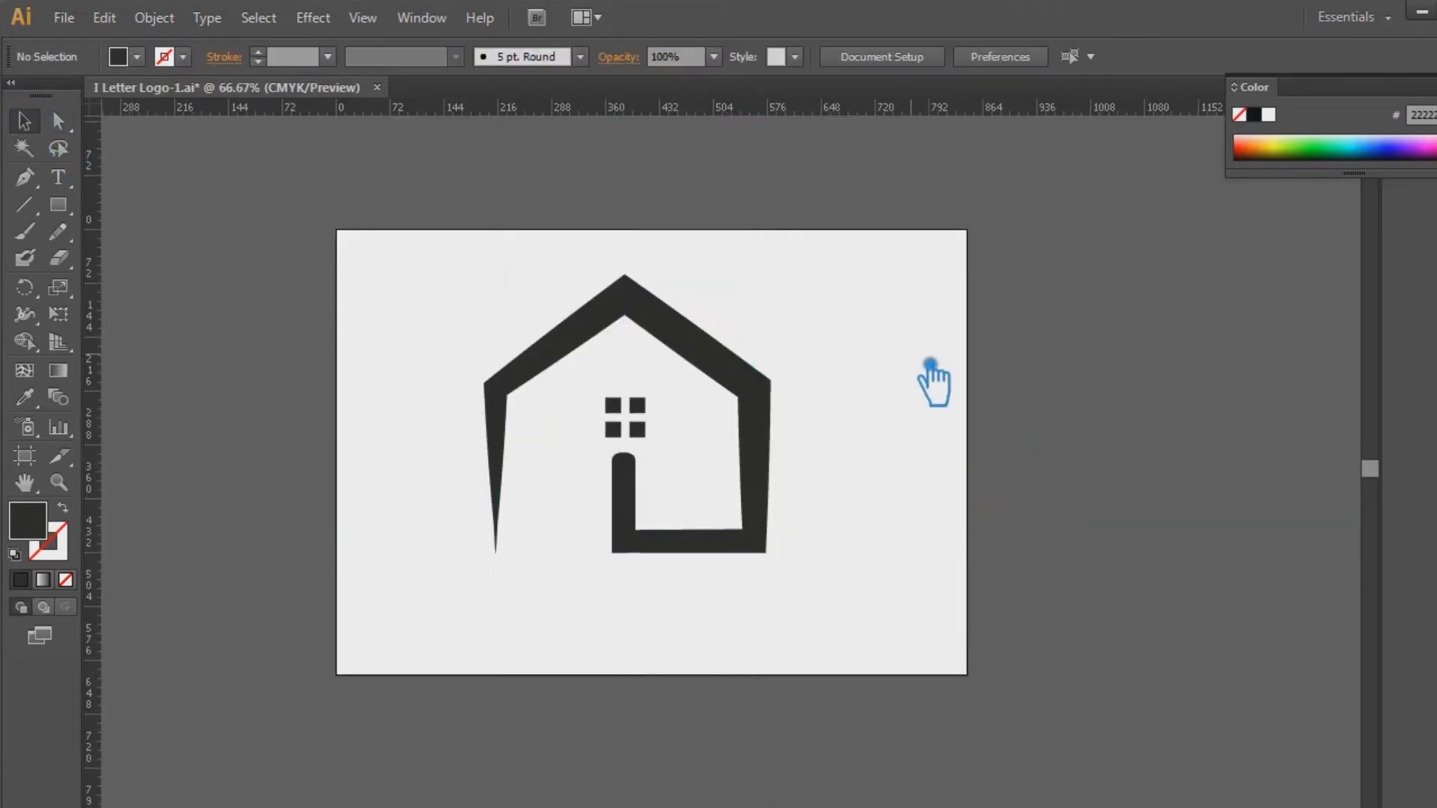
# Step: Shorten the upright by lowering its rounded tip's anchor points, widening the gap below the window
pyautogui.hotkey('ctrl', '+')
pyautogui.hotkey('ctrl', '+')
pyautogui.moveTo(426, 409); pyautogui.dragTo(599, 514)
pyautogui.press('a')
pyautogui.moveTo(437, 417); pyautogui.dragTo(552, 487)
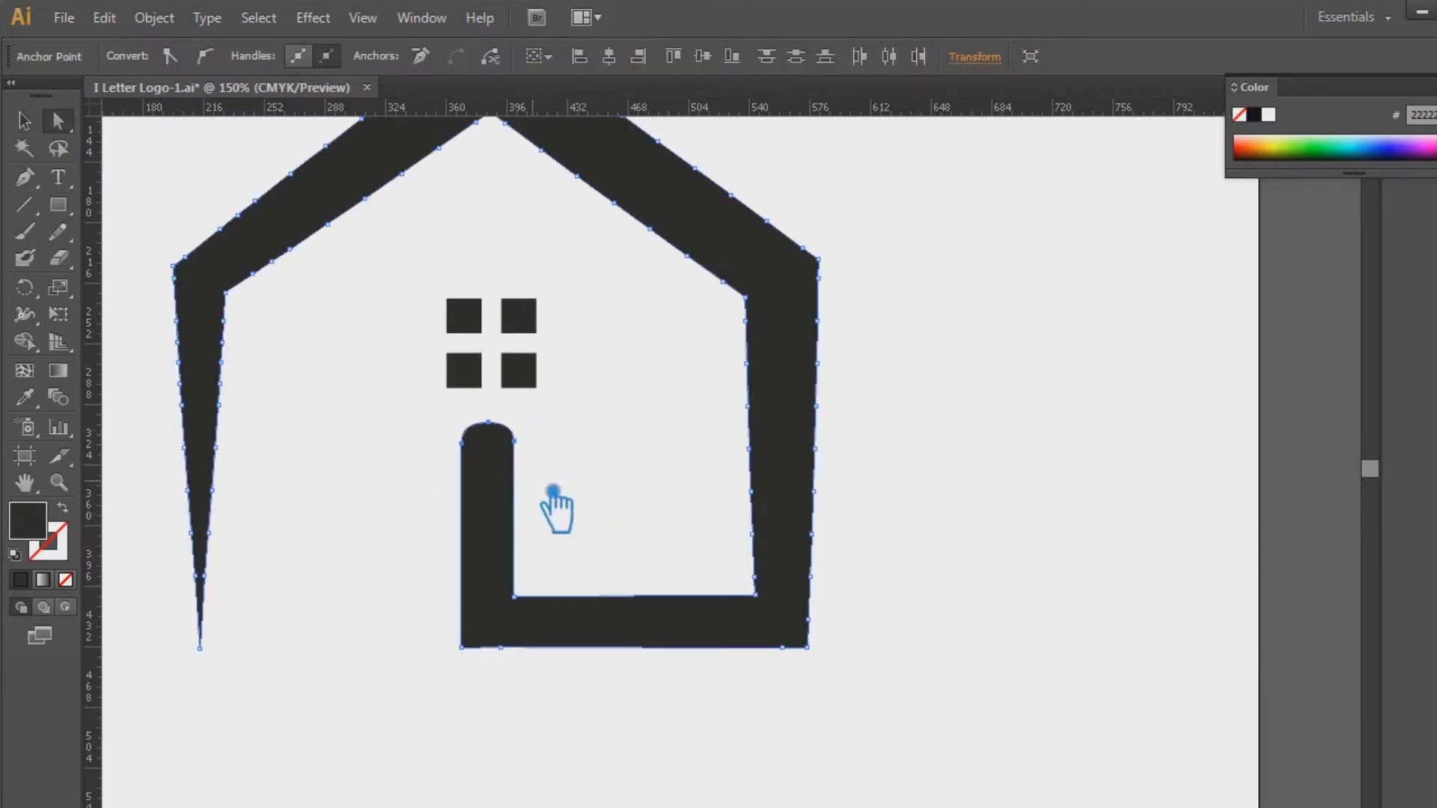
pyautogui.press('Down')
pyautogui.press('Down')
pyautogui.press('Down')
pyautogui.press('Down')
pyautogui.press('Down')
pyautogui.press('Down')
pyautogui.press('Down')
pyautogui.press('Down')
pyautogui.press('Down')
pyautogui.press('Down')
pyautogui.press('Down')
pyautogui.press('Down')
pyautogui.press('Down')
pyautogui.press('Down')
pyautogui.press('Down')
# Step: Delete the extra anchor point on the lower edge of the base beside the upright using the Pen tool
pyautogui.moveTo(58, 205); pyautogui.dragTo(150, 231)
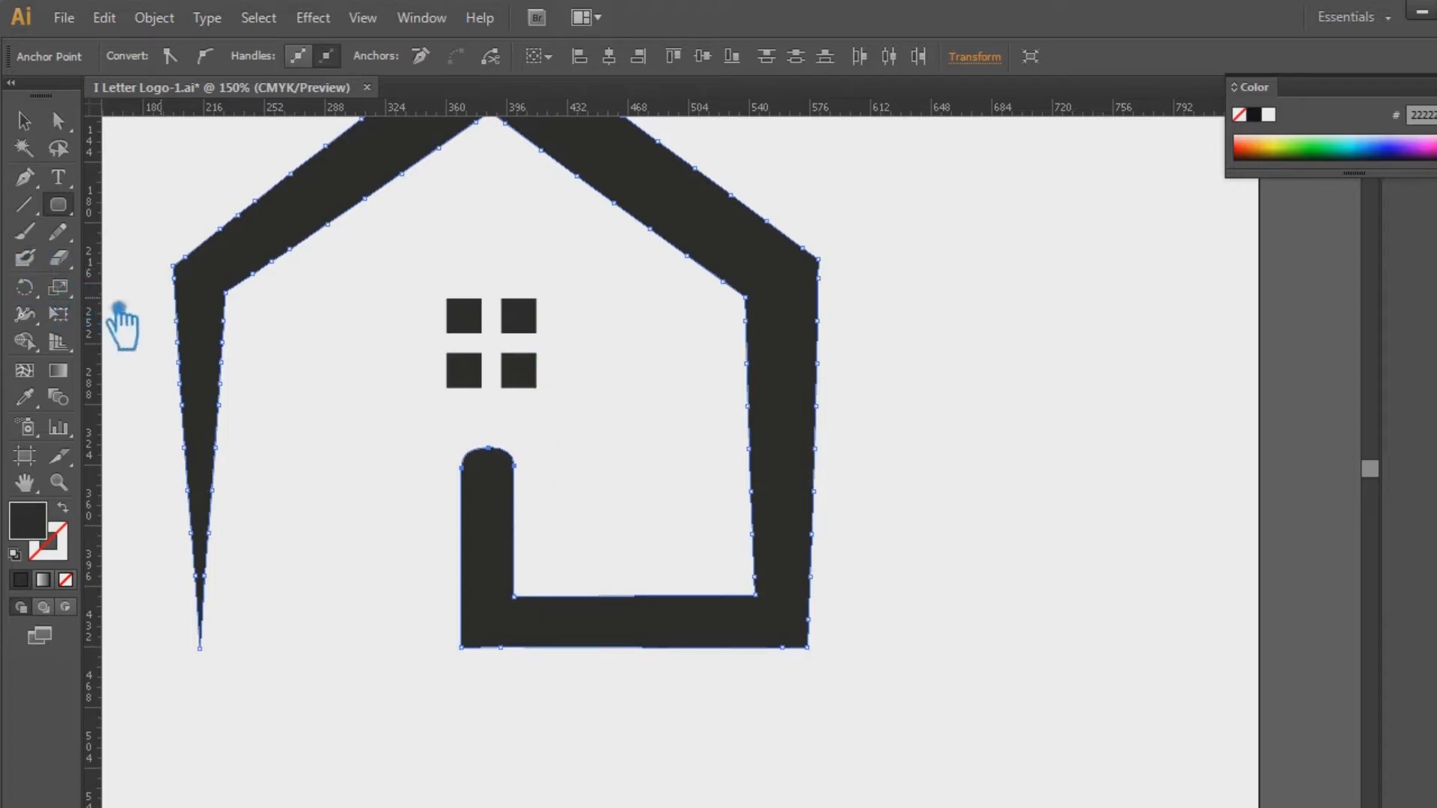
pyautogui.press('p')
pyautogui.keyDown('ctrl'); pyautogui.click(524, 670); pyautogui.keyUp('ctrl')
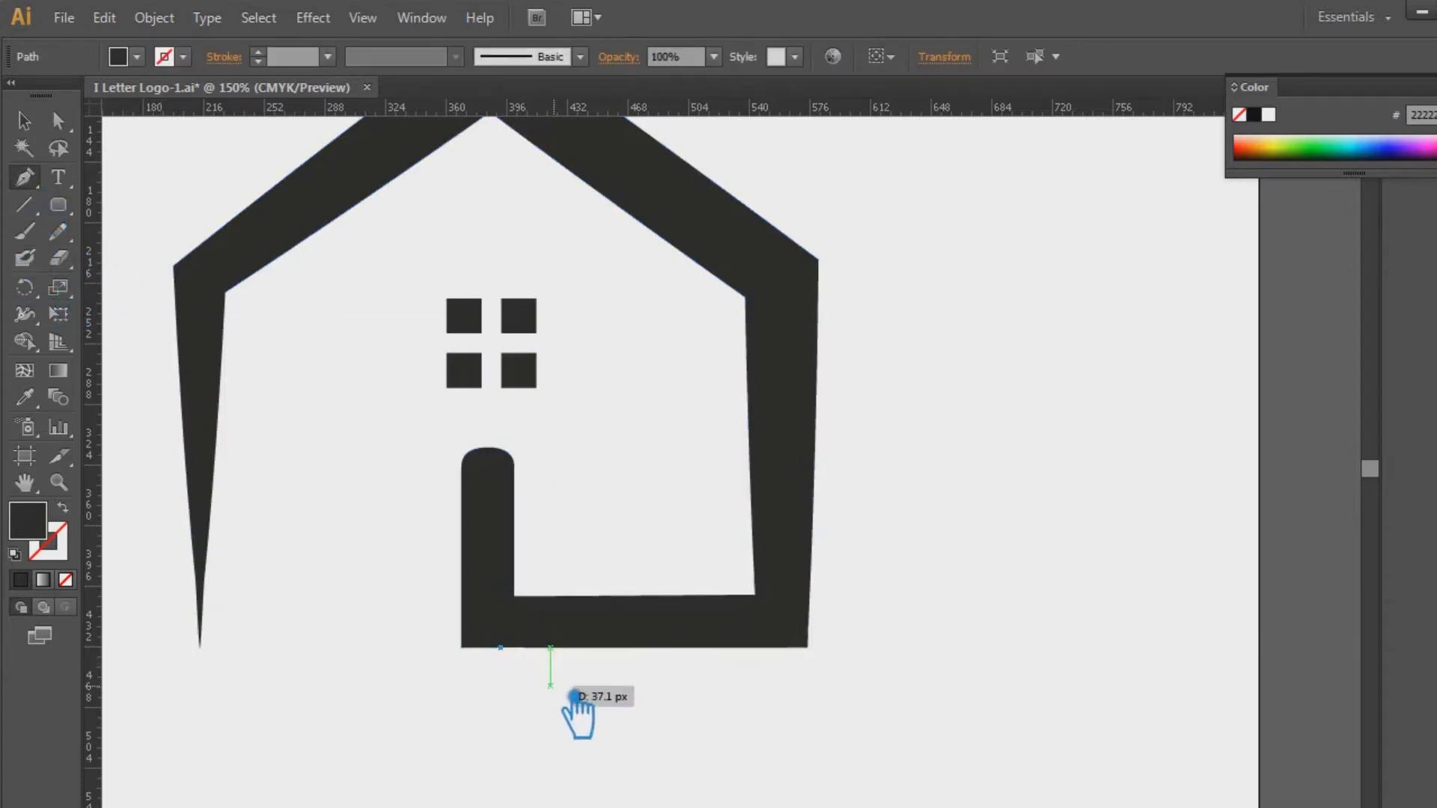
pyautogui.click(26, 121)
pyautogui.click(508, 476)
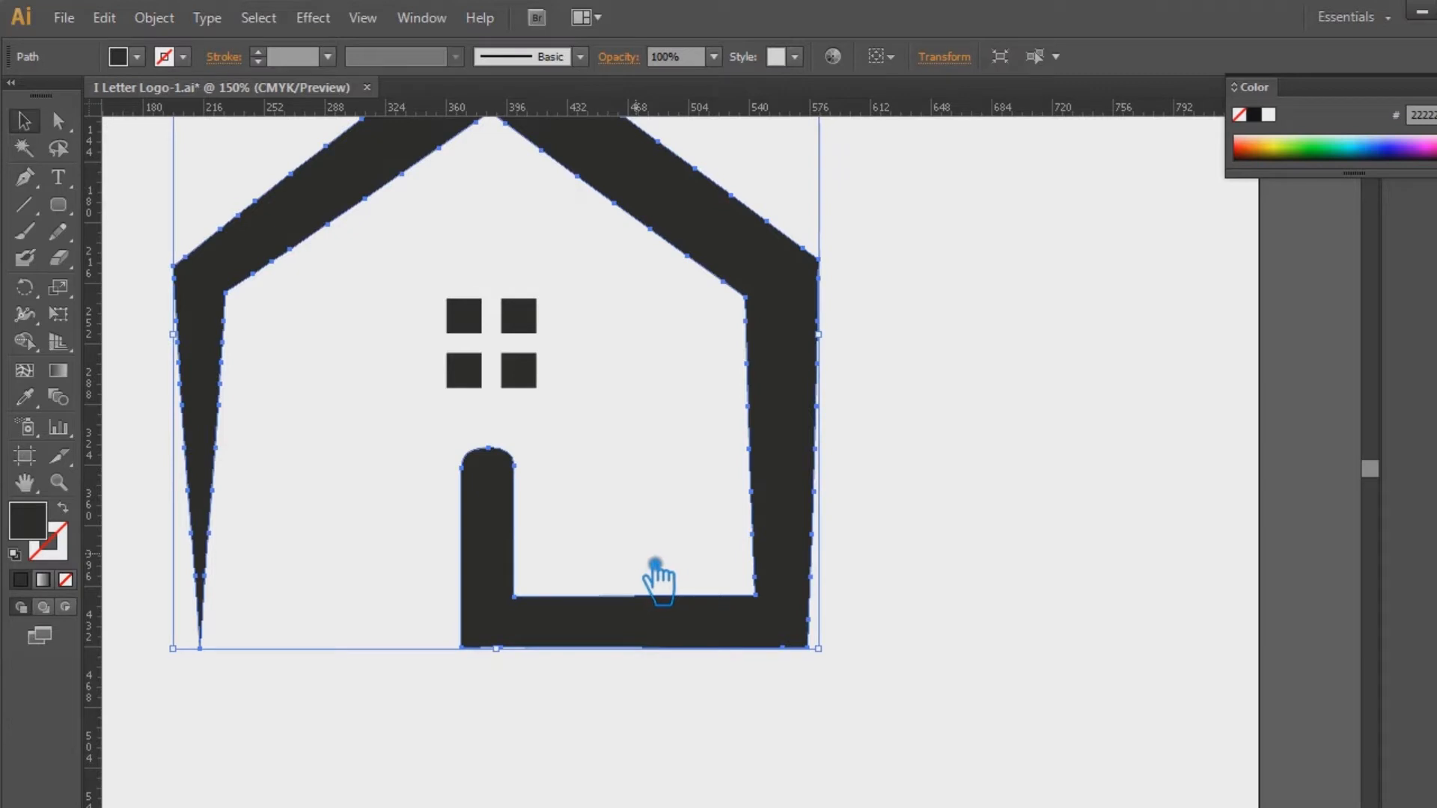
pyautogui.press('p')
pyautogui.click(532, 641)
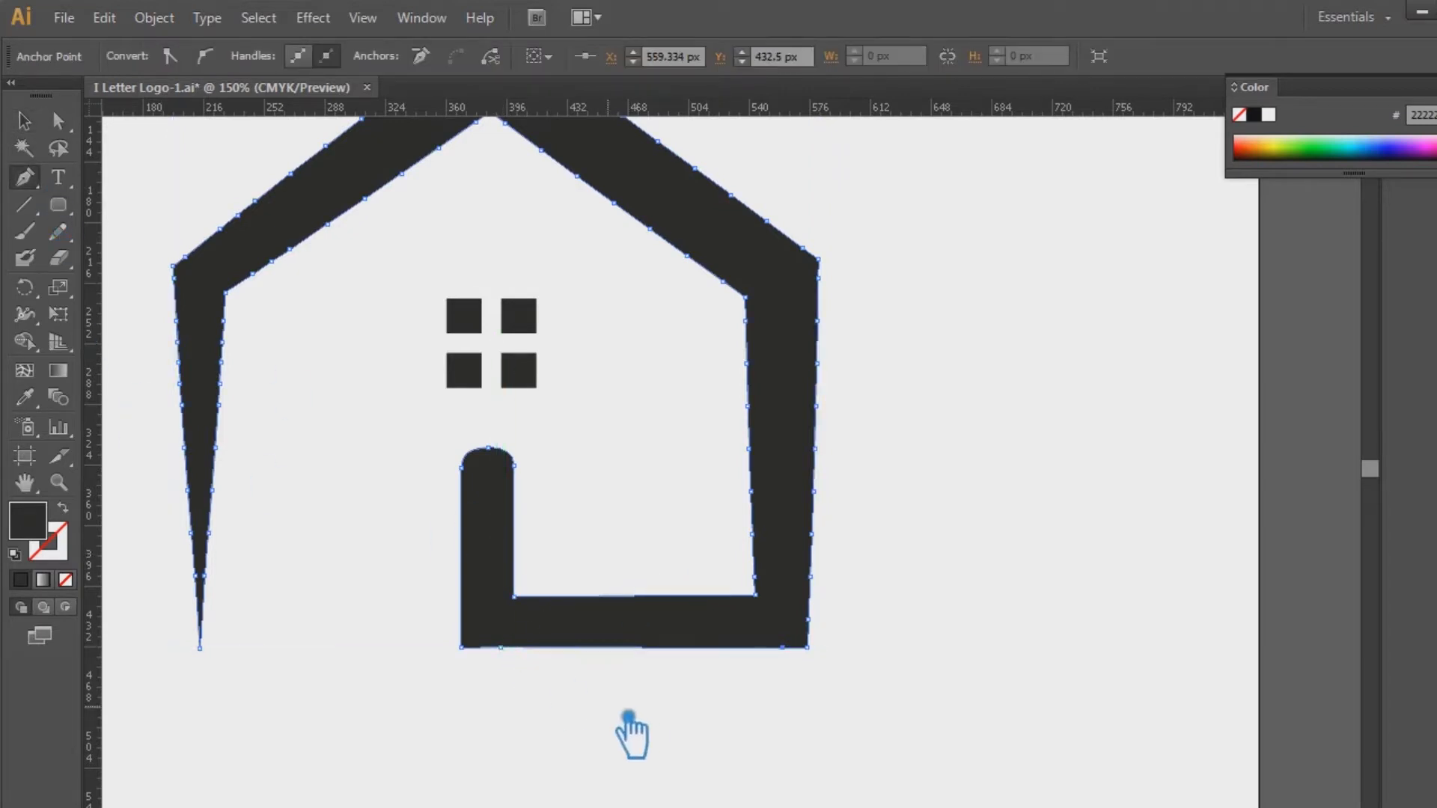
pyautogui.hotkey('ctrl', '+')
pyautogui.hotkey('ctrl', '+')
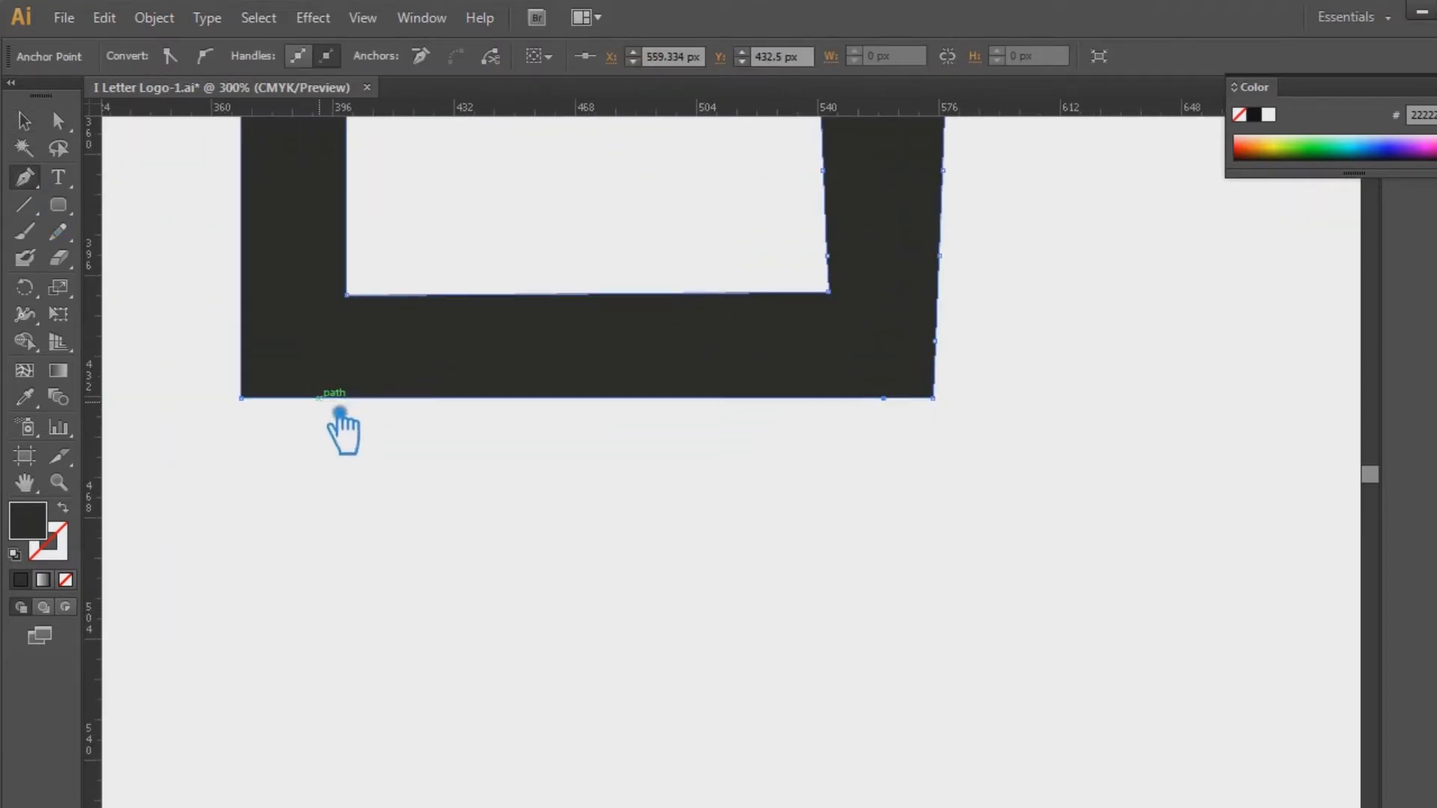
# Step: Draw a slightly wider rounded rectangle over the upright, from the base to its tip, and stretch it a little taller
pyautogui.press('v')
pyautogui.moveTo(88, 169); pyautogui.dragTo(225, 267)
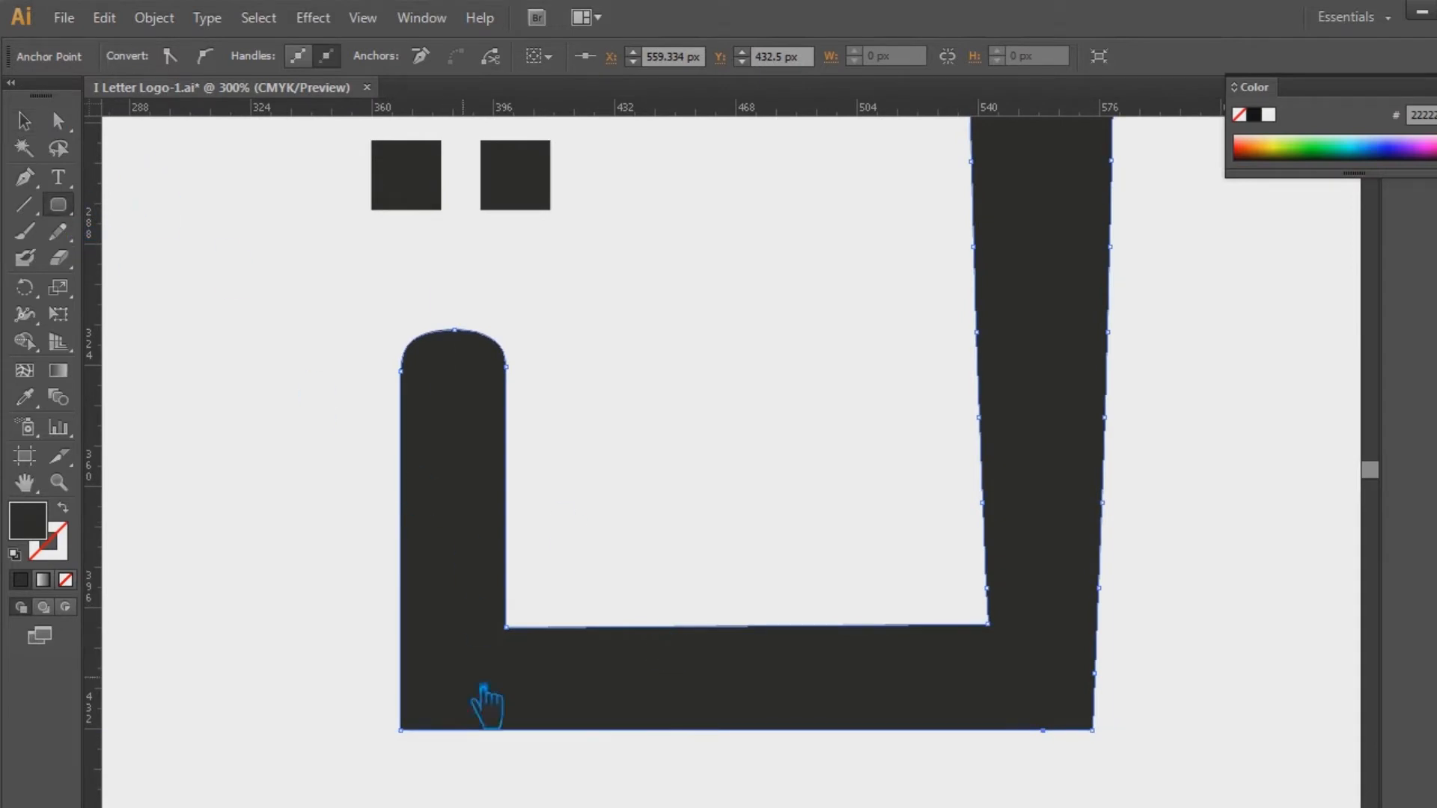
pyautogui.moveTo(527, 730); pyautogui.dragTo(401, 330)
pyautogui.hotkey('ctrl', '-')
pyautogui.hotkey('ctrl', '-')
pyautogui.hotkey('ctrl', '-')
pyautogui.click(24, 121)
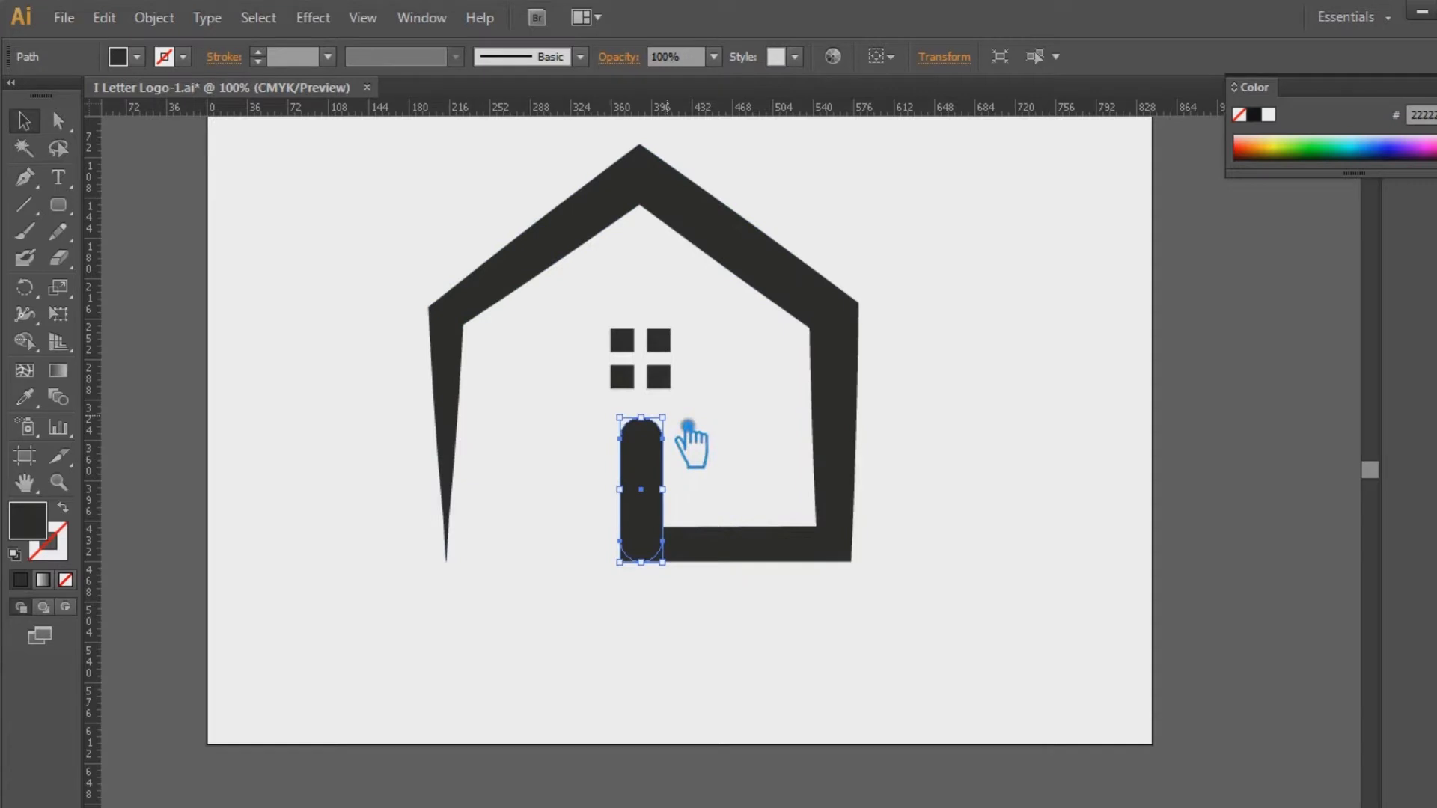
pyautogui.moveTo(662, 419)
pyautogui.mouseDown()
pyautogui.moveTo(655, 404)
pyautogui.moveTo(664, 413)
pyautogui.mouseUp()
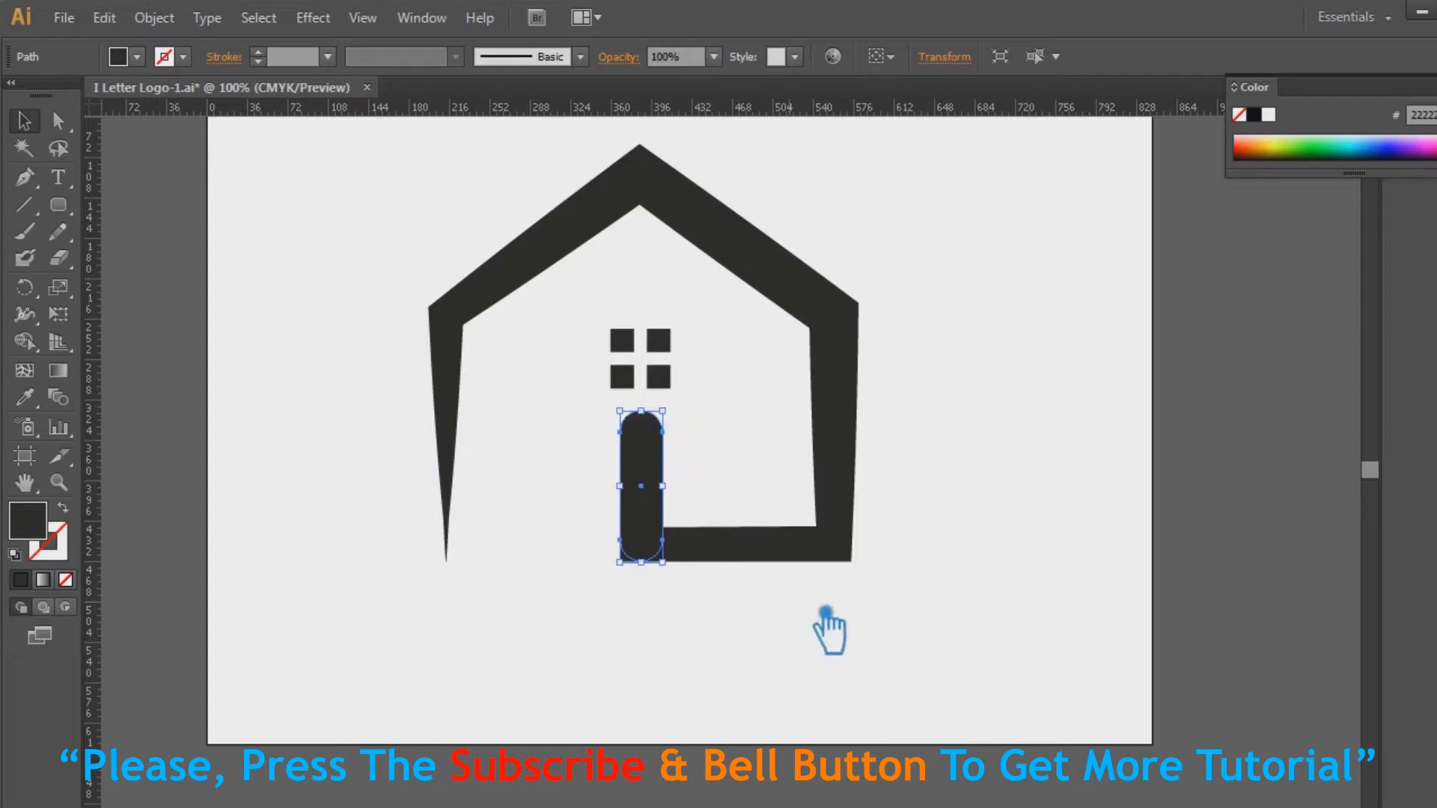
# Step: Merge the new rounded rectangle with the house outline into one shape using Pathfinder
pyautogui.moveTo(911, 667); pyautogui.dragTo(609, 439)
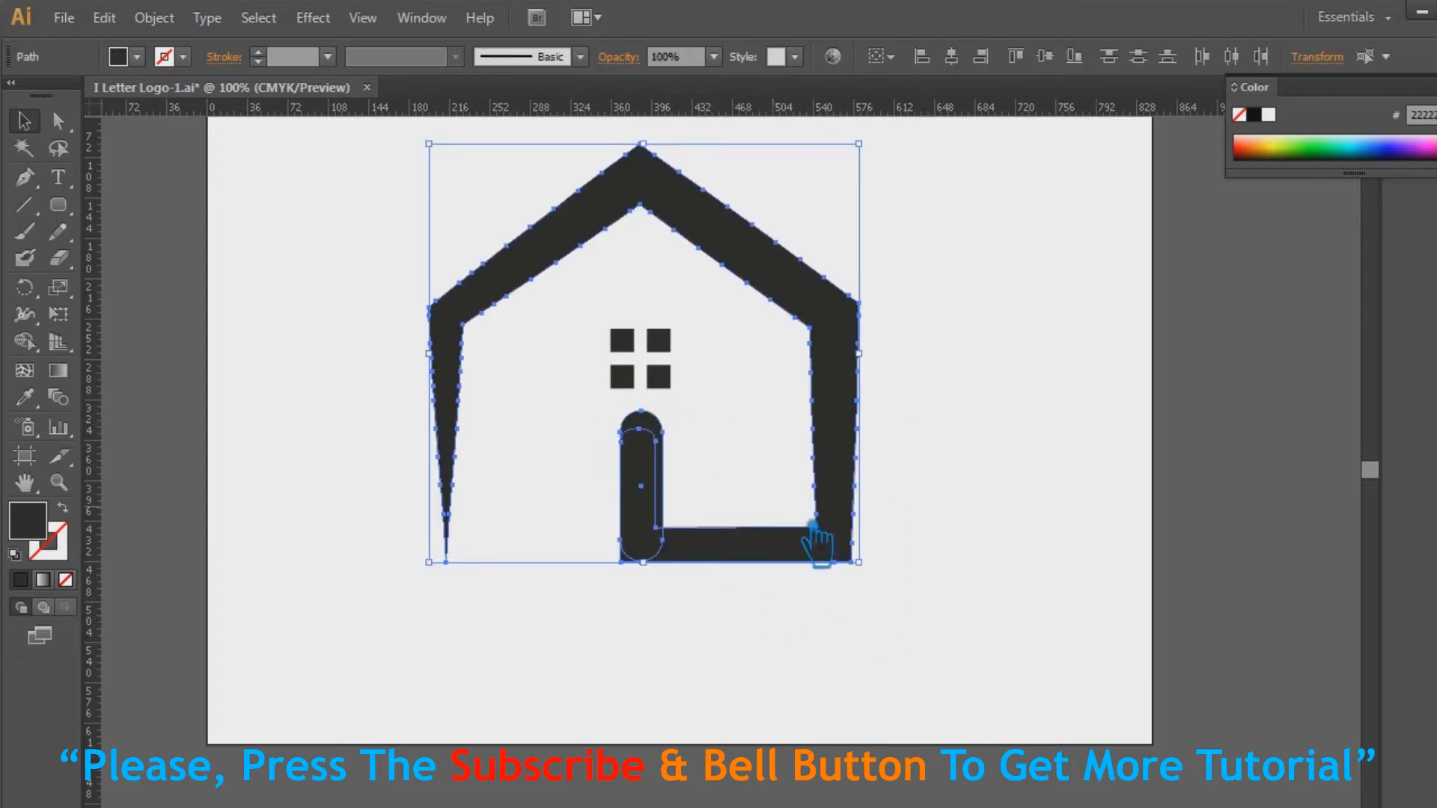
pyautogui.hotkey('shift', 'ctrl', 'F9')
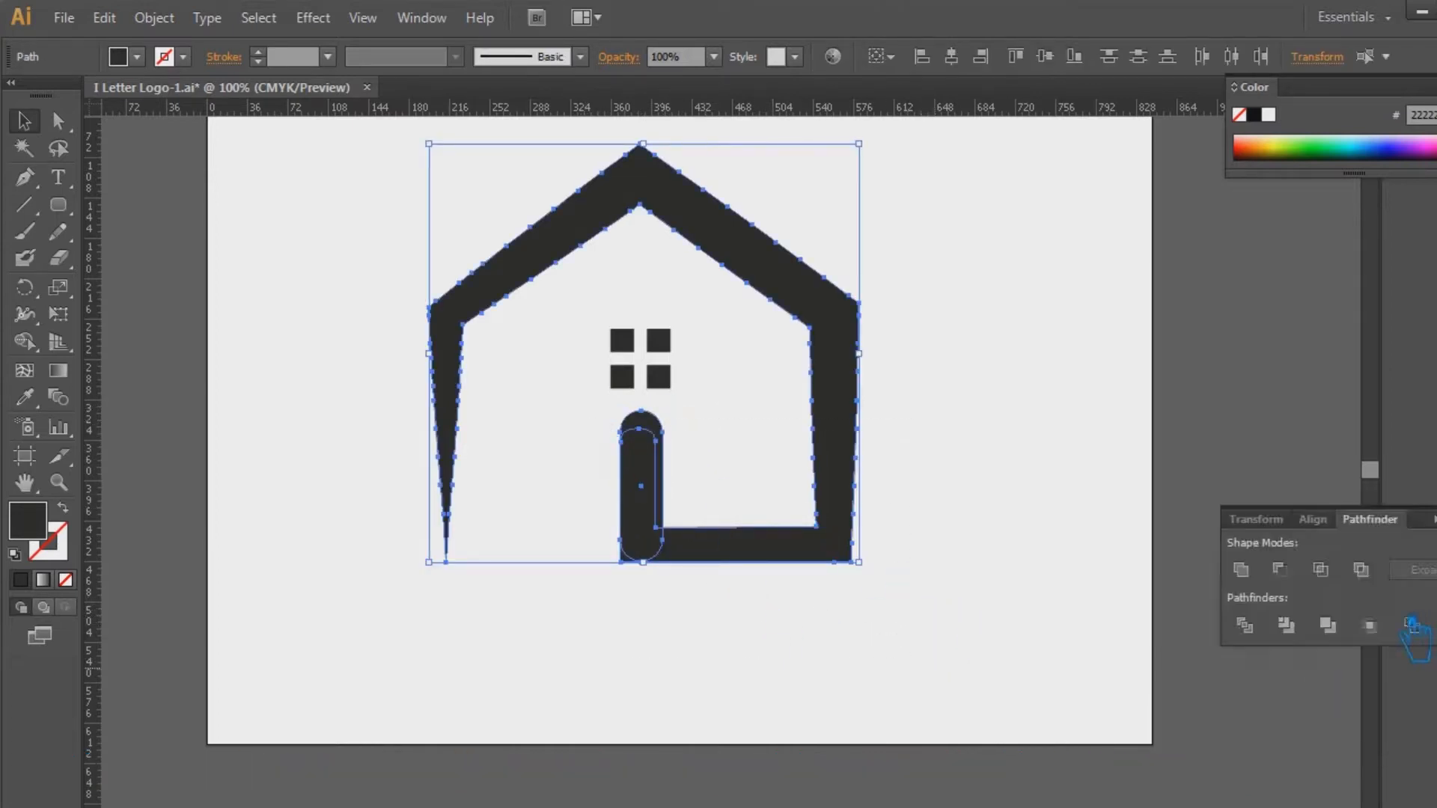
pyautogui.click(1285, 624)
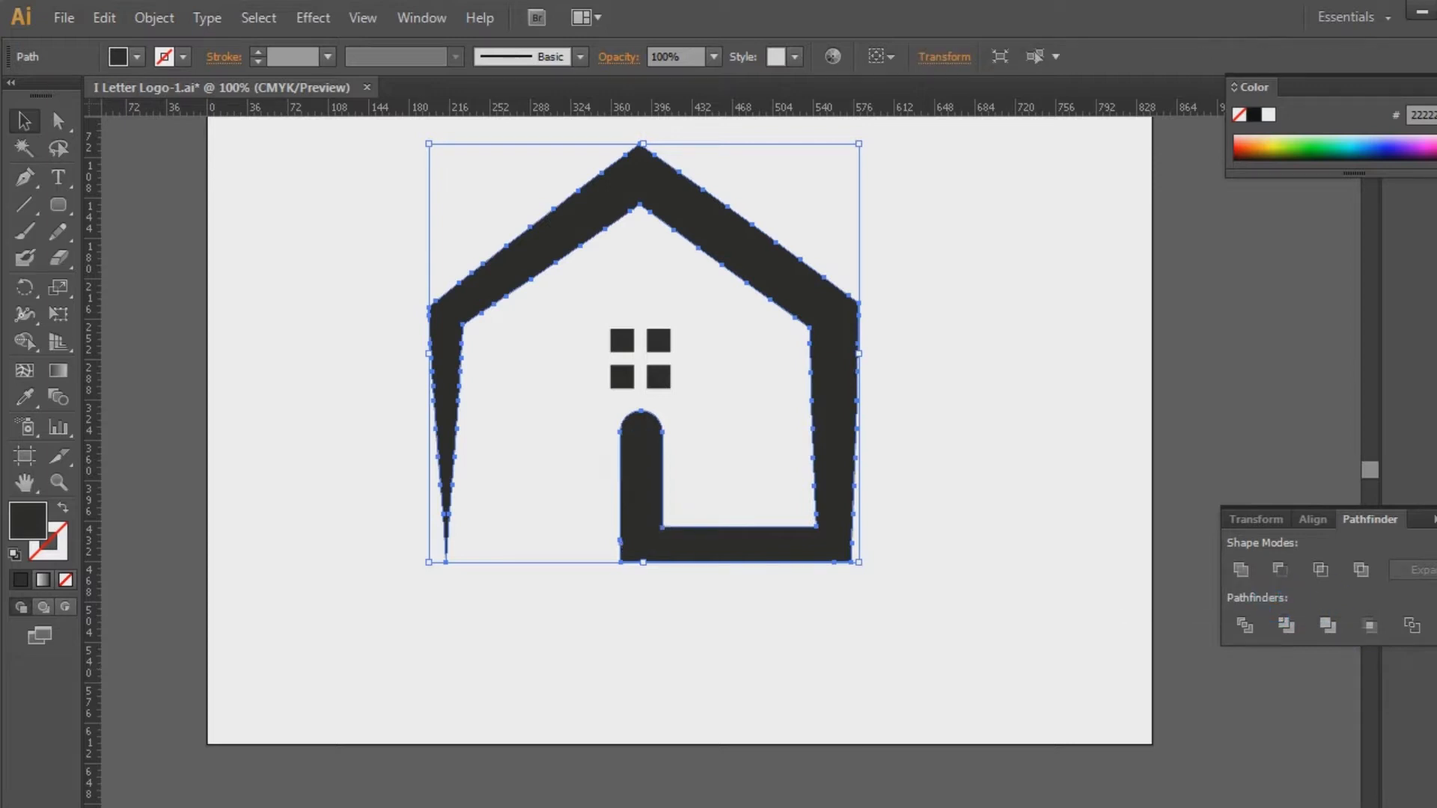
pyautogui.hotkey('ctrl', 'shift', 'F9')
pyautogui.click(1238, 511)
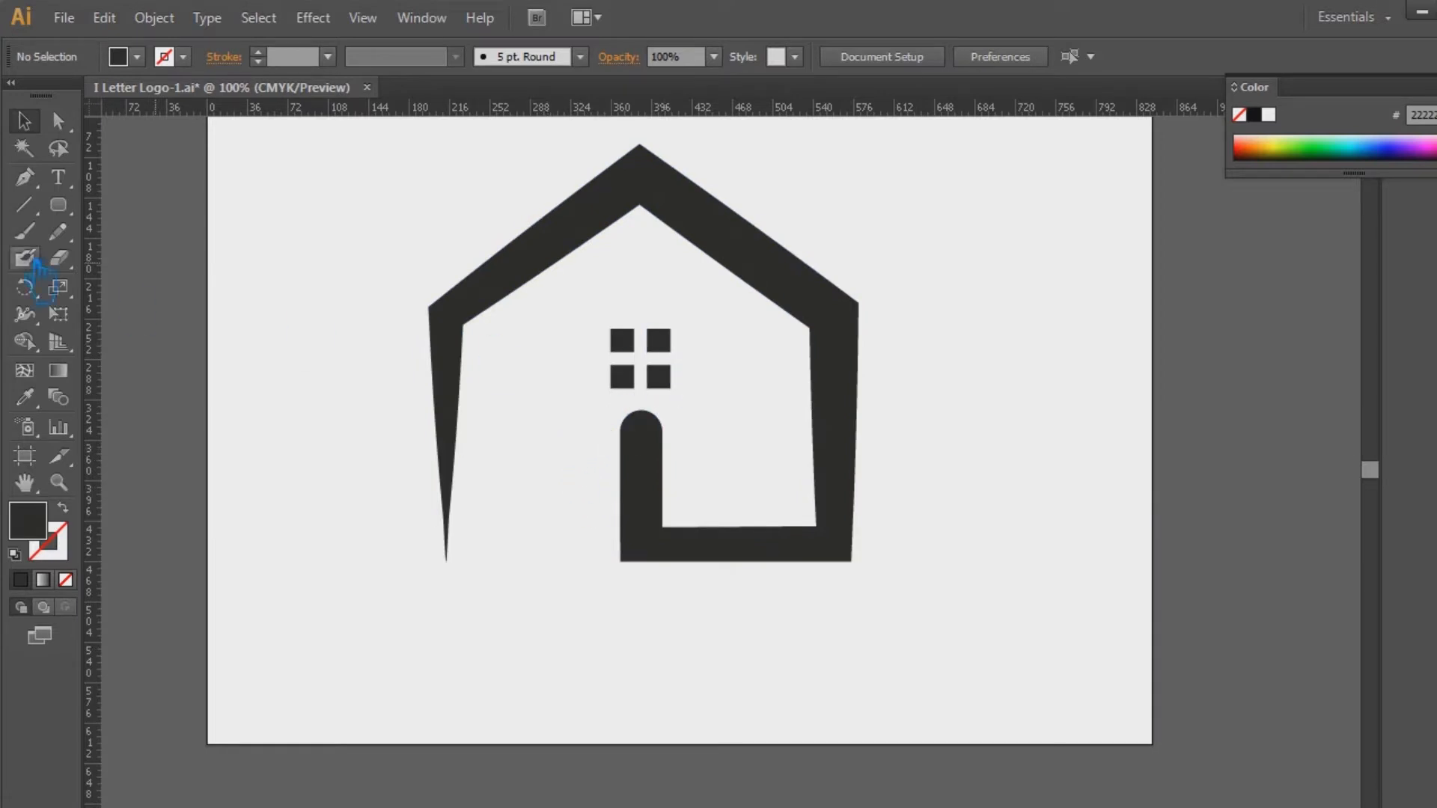
# Step: Group the house outline with the four window panes and scale the group down about its centre to a bit over half its size
pyautogui.moveTo(1052, 638); pyautogui.dragTo(341, 196)
pyautogui.click(1168, 482)
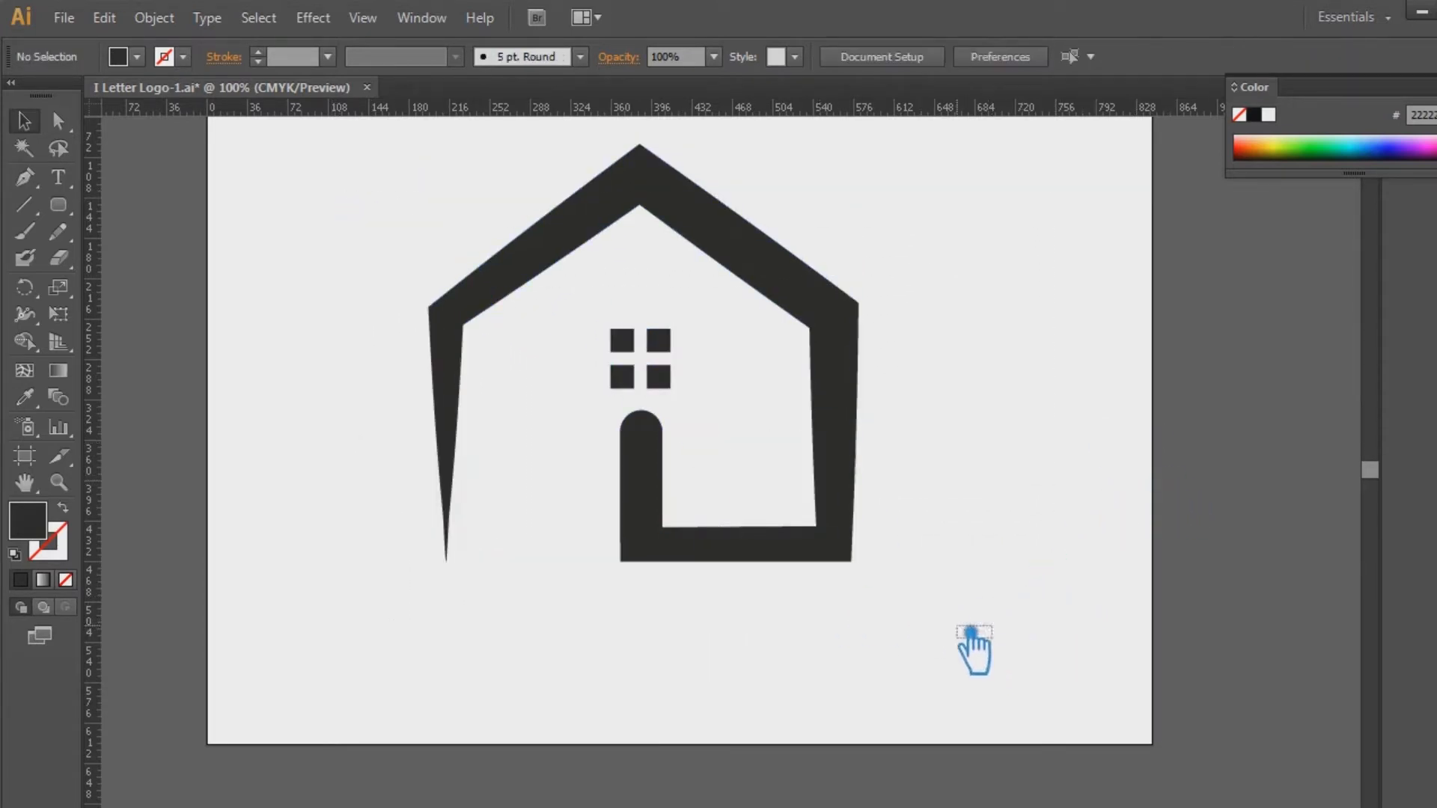
pyautogui.moveTo(1043, 691); pyautogui.dragTo(275, 166)
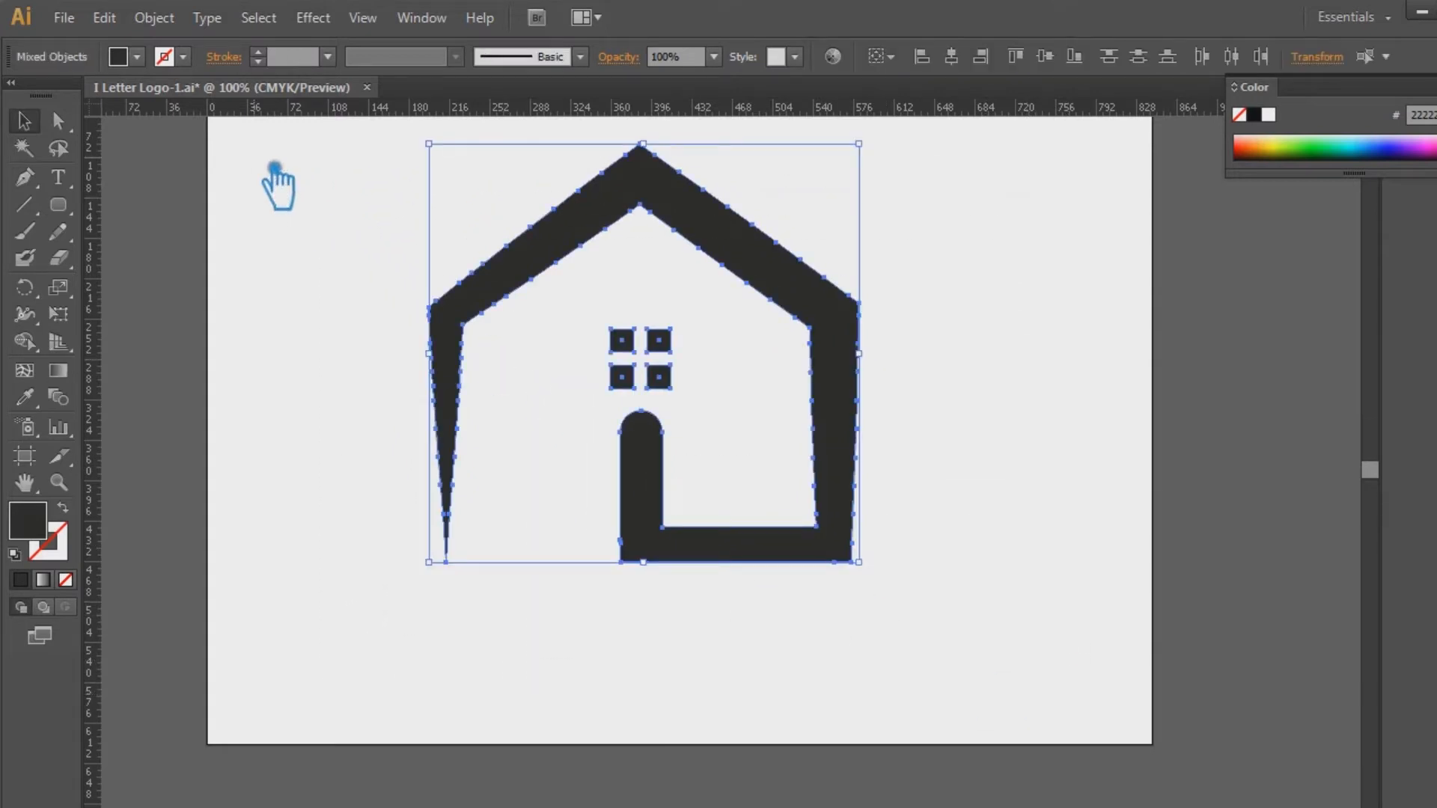
pyautogui.hotkey('ctrl', 'g')
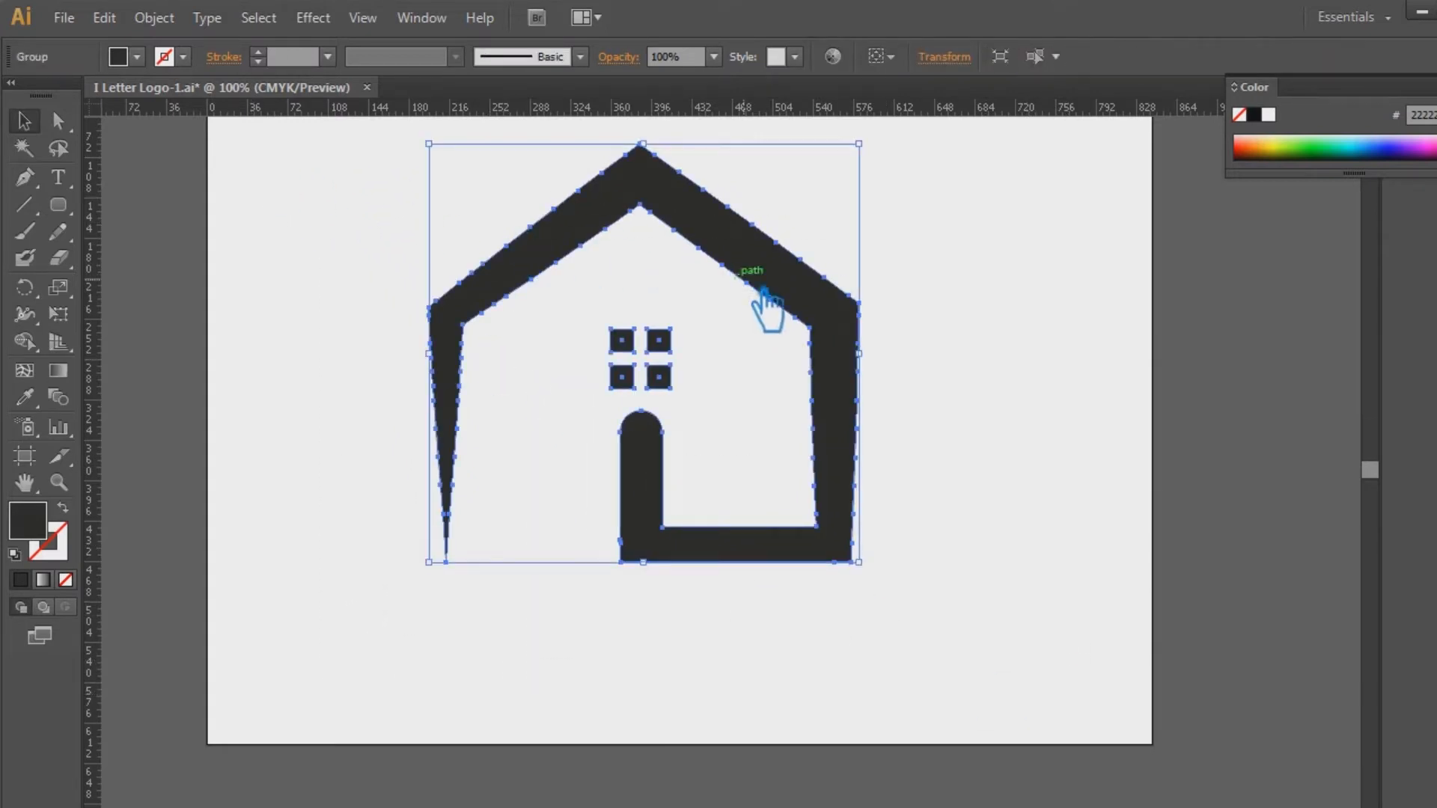
pyautogui.moveTo(886, 173); pyautogui.dragTo(818, 257)
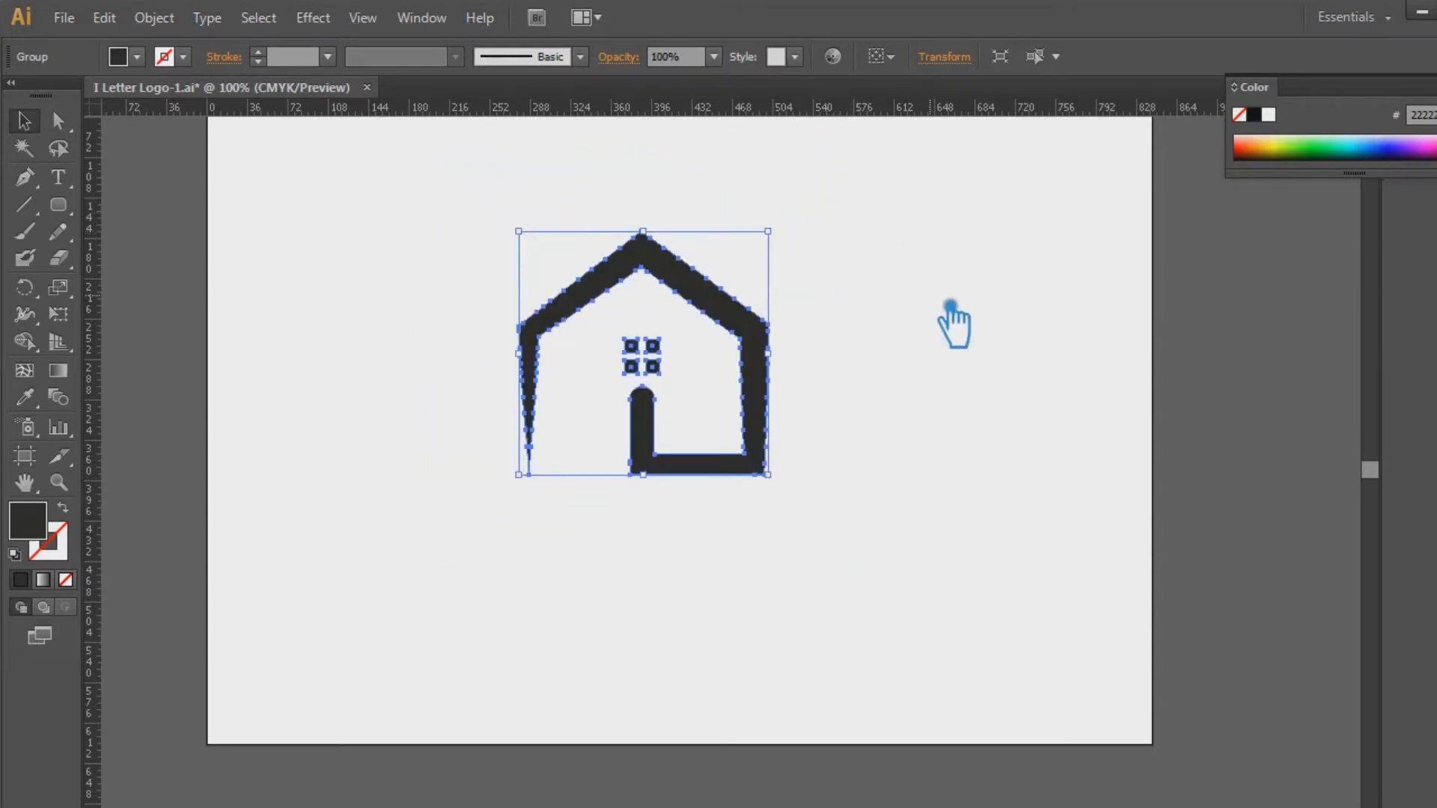
pyautogui.click(938, 401)
# Step: Switch to full-screen view and nudge the whole logo downward toward the middle of the artboard
pyautogui.moveTo(918, 481); pyautogui.dragTo(896, 581)
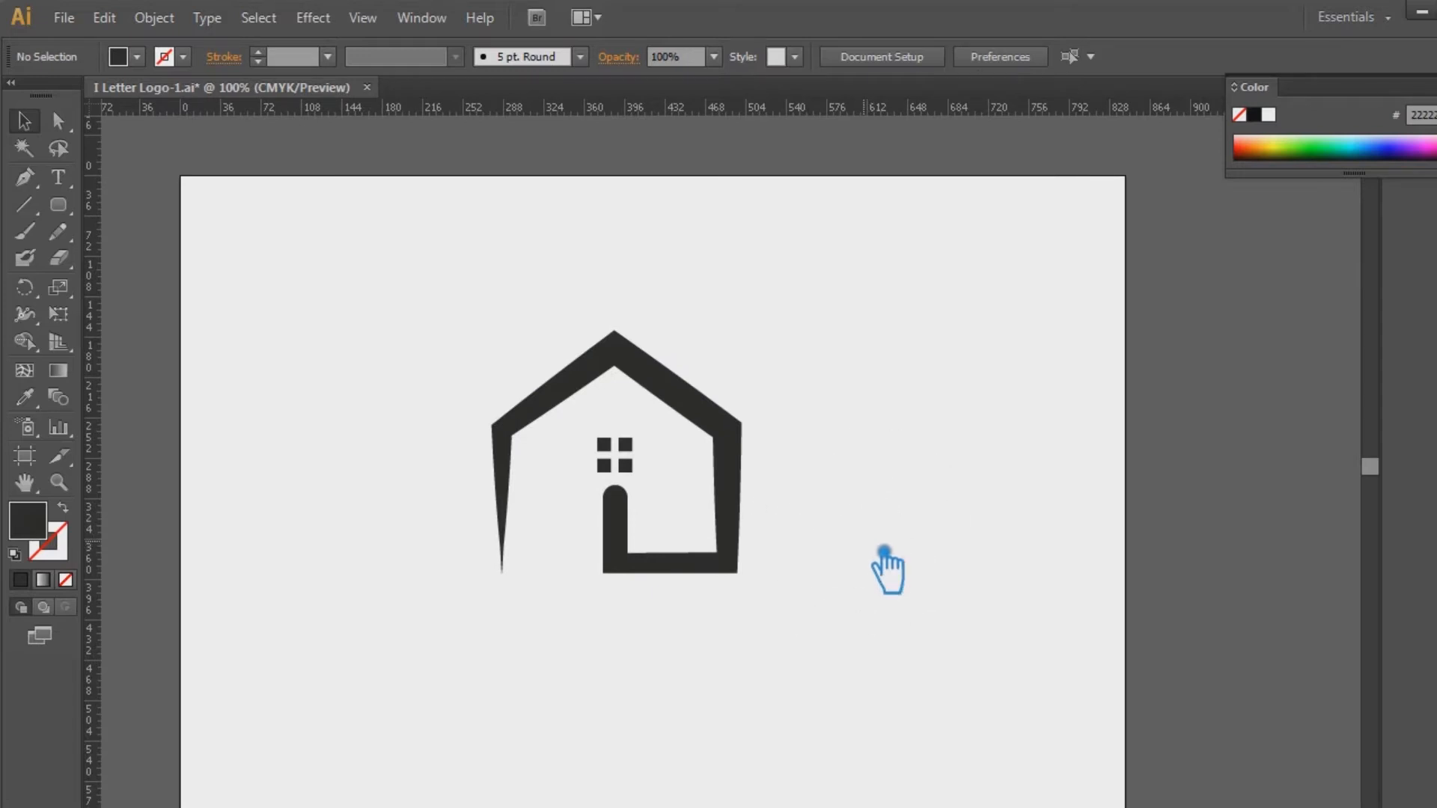
pyautogui.press('f')
pyautogui.press('f')
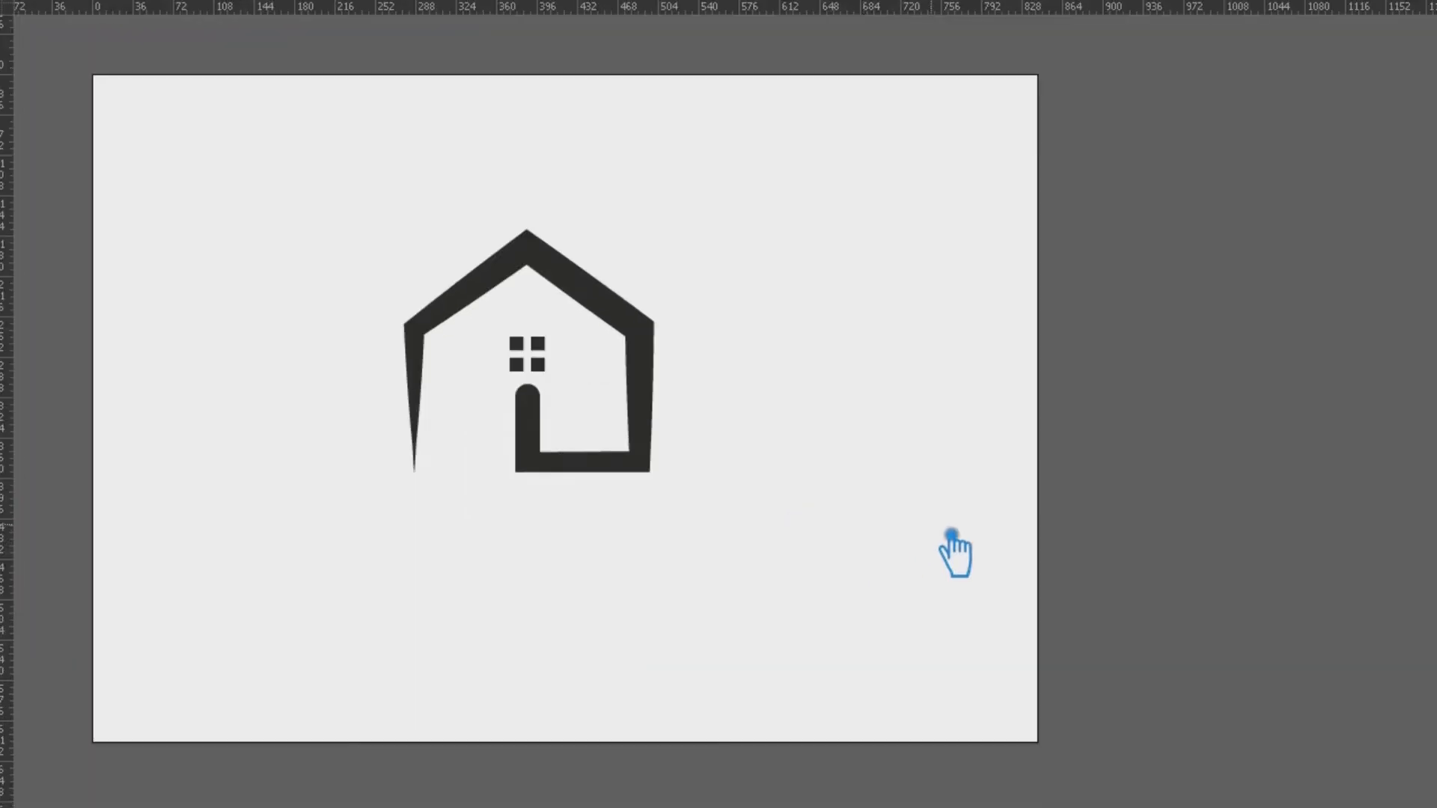
pyautogui.moveTo(956, 552); pyautogui.dragTo(1089, 521)
pyautogui.hotkey('ctrl', 'a')
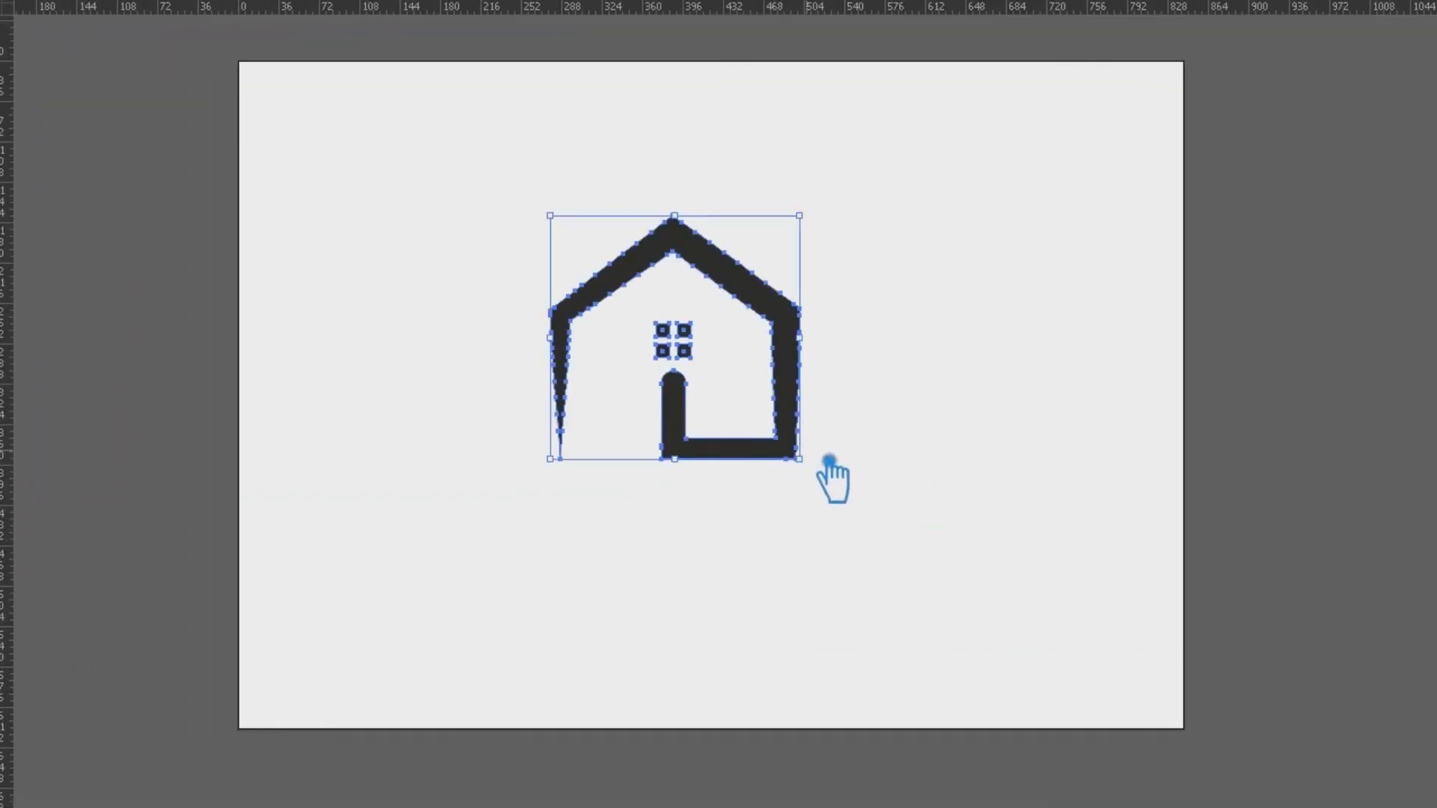
pyautogui.press('Down')
pyautogui.press('Down')
pyautogui.press('Down')
pyautogui.press('Down')
pyautogui.press('Down')
pyautogui.press('Down')
pyautogui.press('Down')
pyautogui.press('Down')
pyautogui.press('Down')
pyautogui.press('Down')
pyautogui.press('Down')
pyautogui.press('Down')
pyautogui.press('Down')
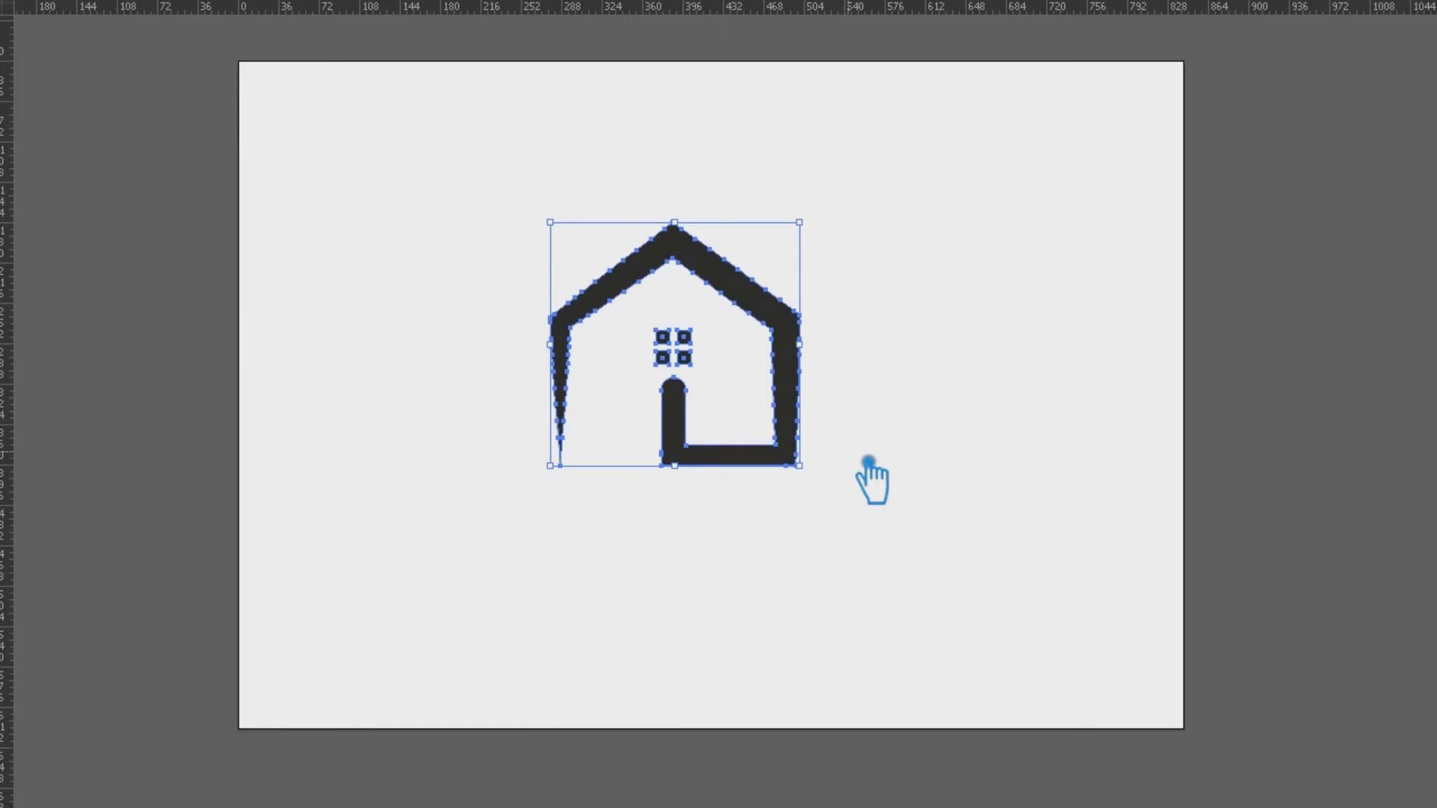
pyautogui.click(1017, 466)
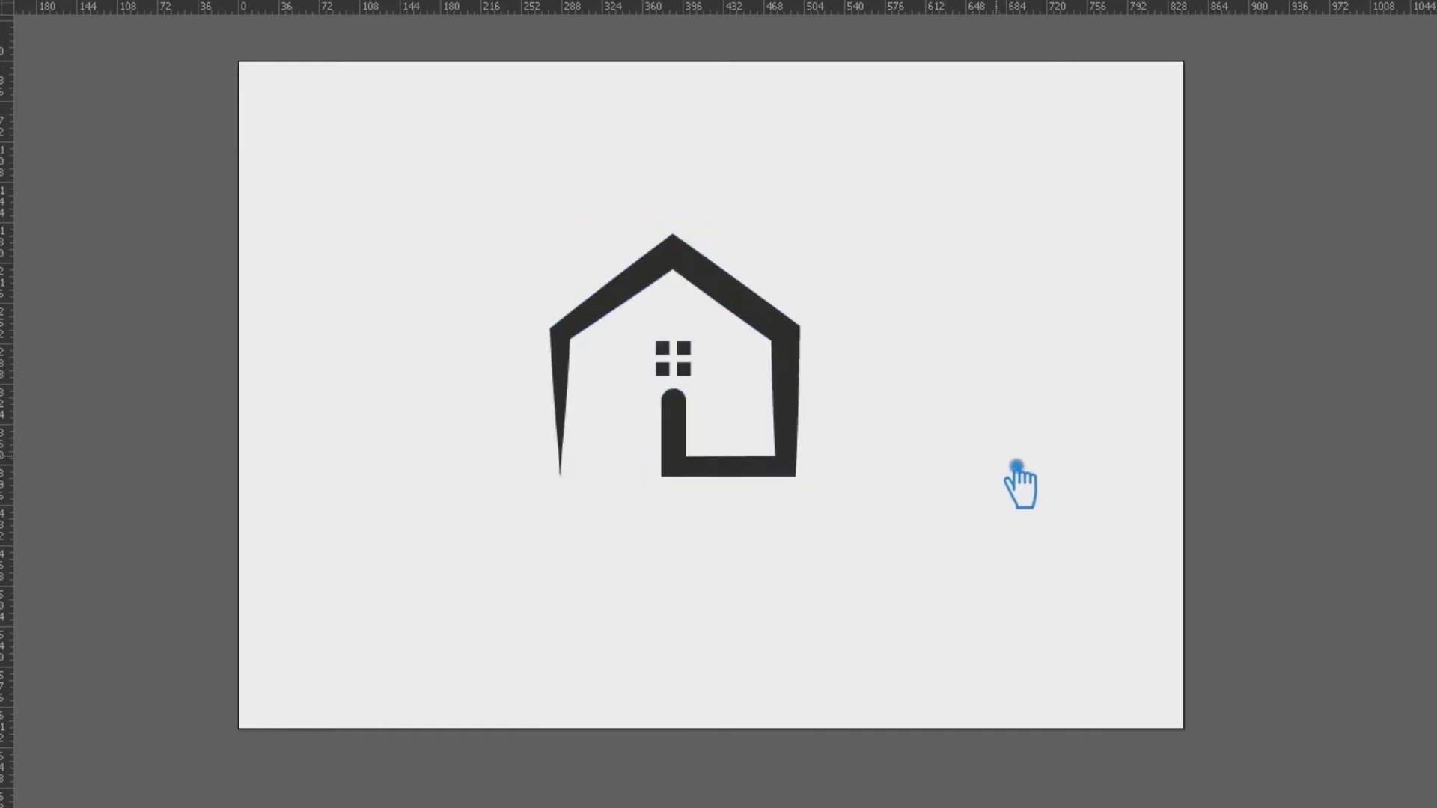
# Step: Return to the normal view and fill the house outline with a linear white-to-black gradient at 90.8°, running from base to roof peak
pyautogui.hotkey('ctrl', '+')
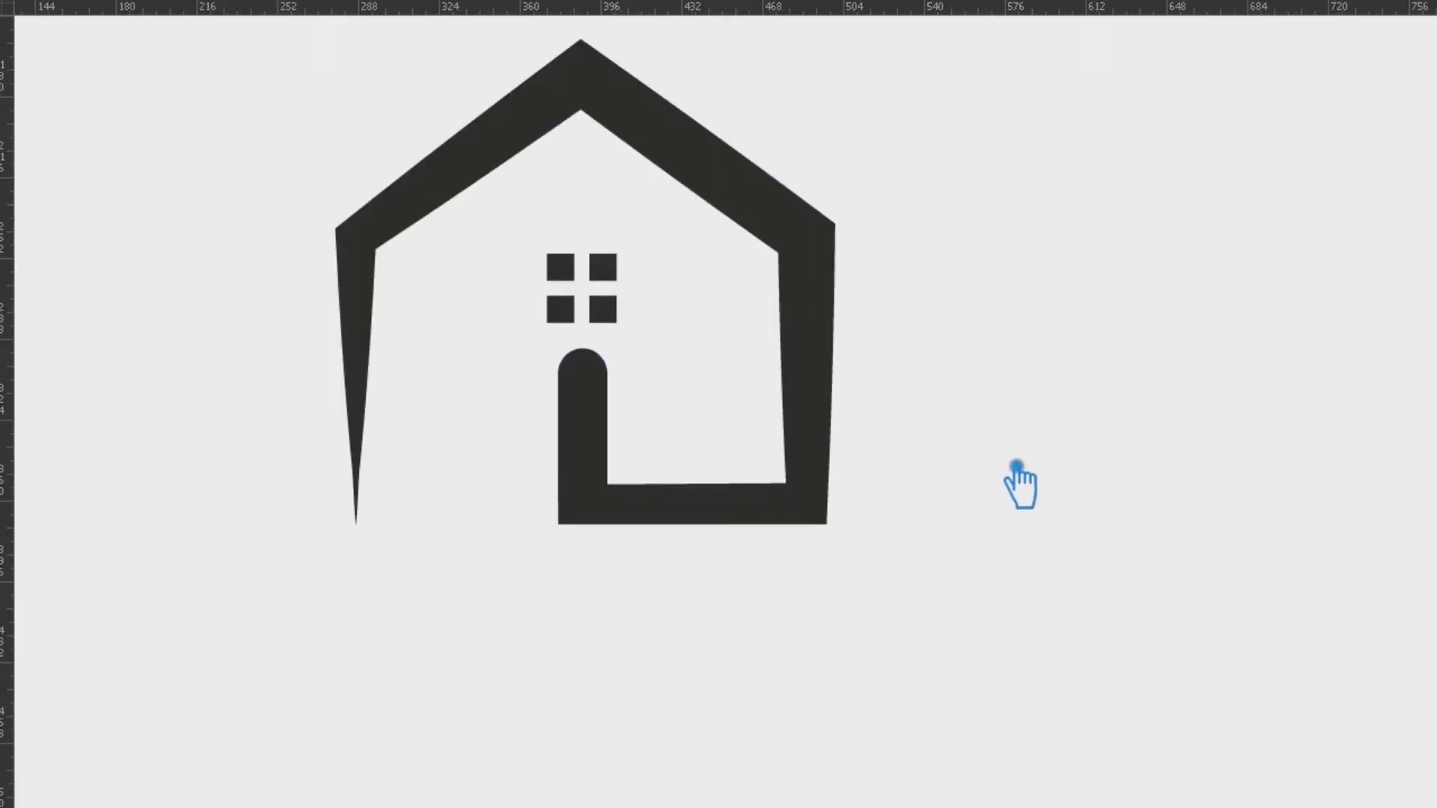
pyautogui.hotkey('ctrl', '+')
pyautogui.moveTo(1182, 511); pyautogui.dragTo(1430, 698)
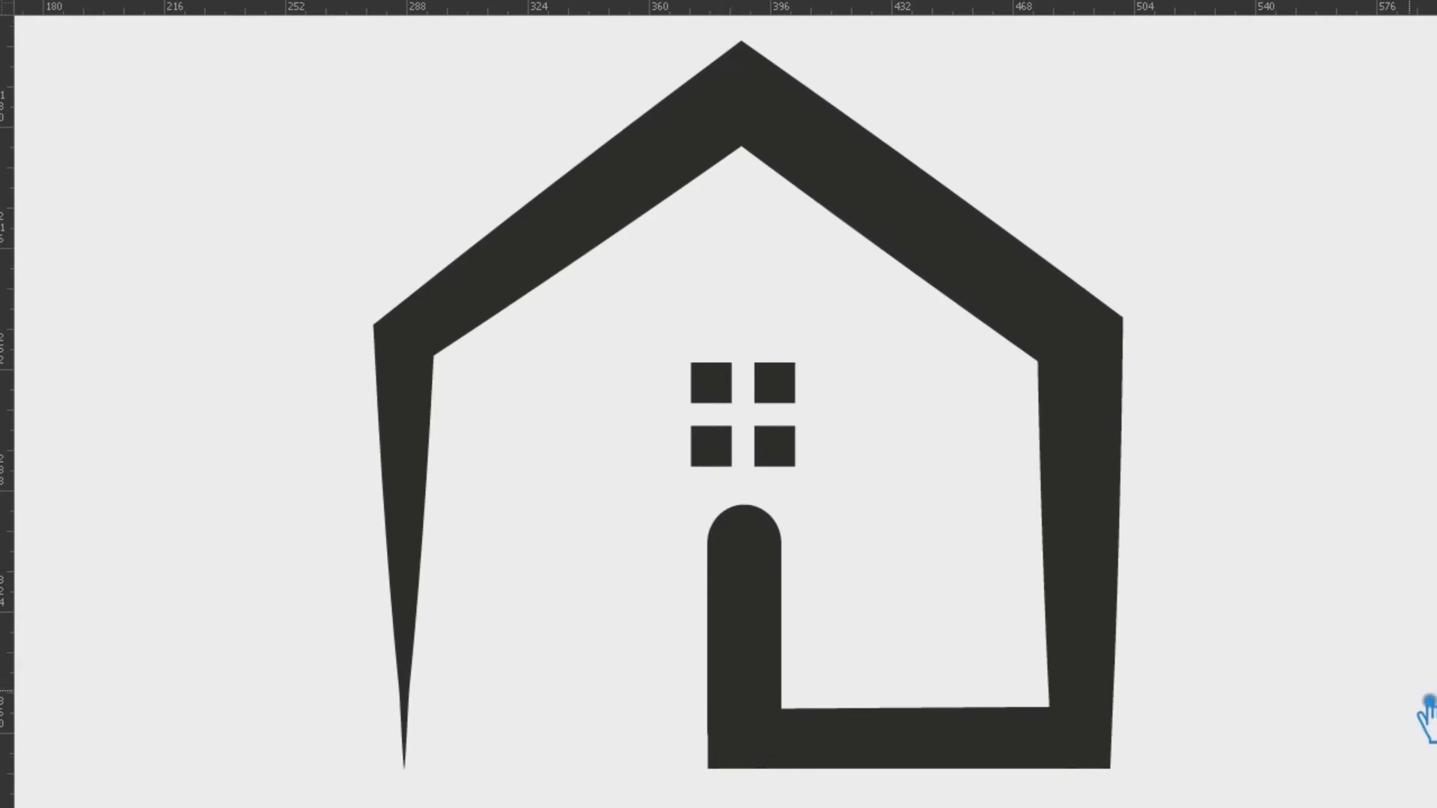
pyautogui.press('f')
pyautogui.moveTo(1192, 684); pyautogui.dragTo(1116, 627)
pyautogui.hotkey('ctrl', '-')
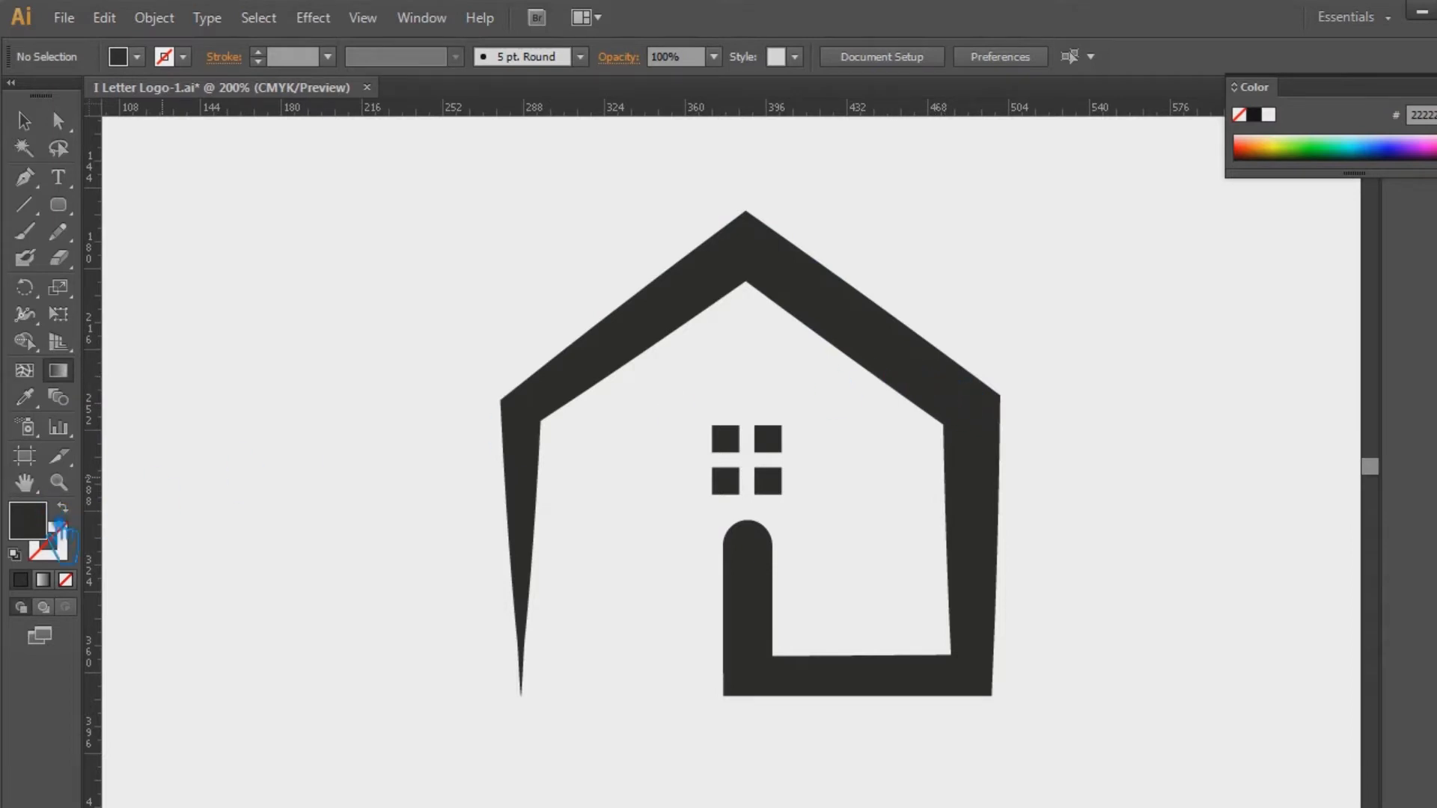
pyautogui.press('.')
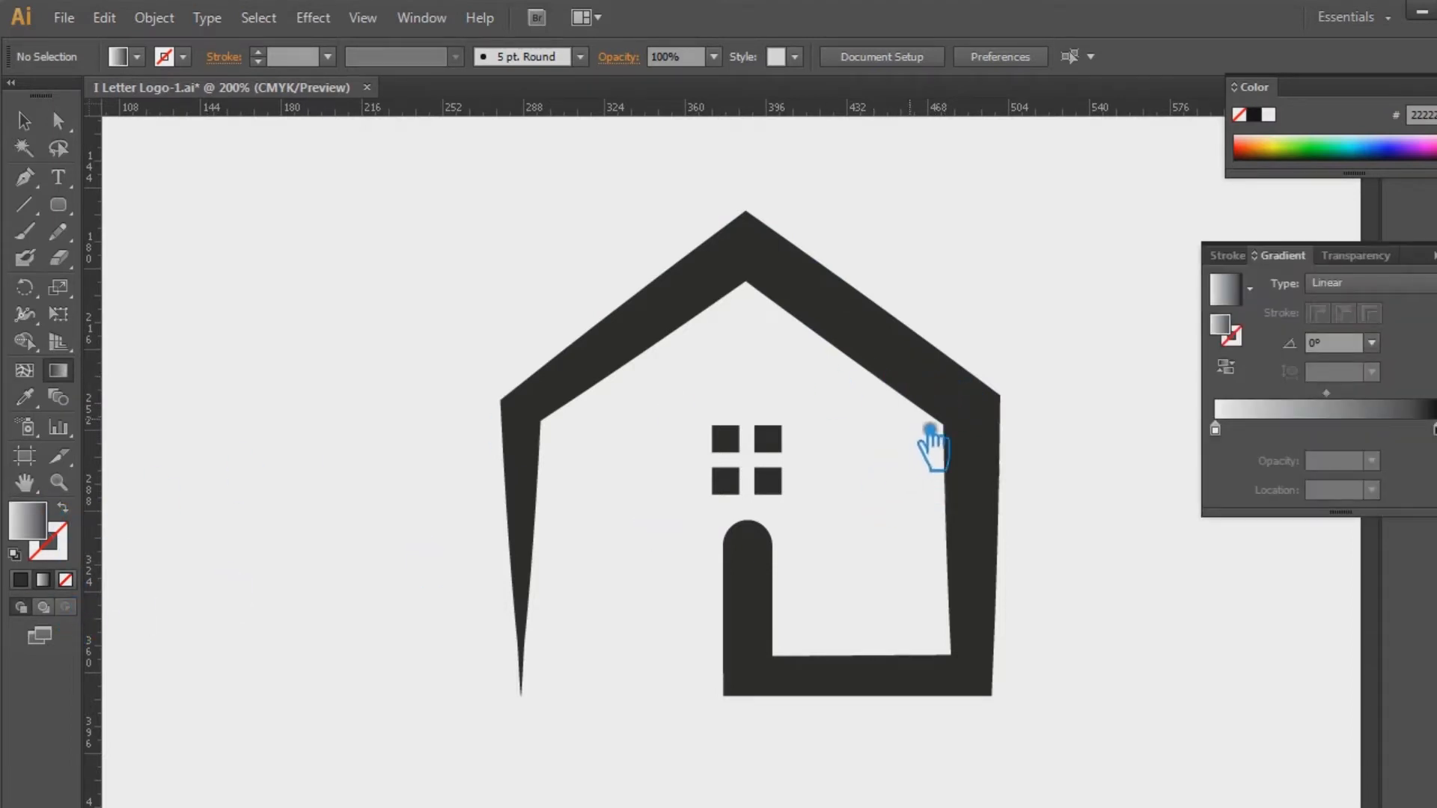
pyautogui.click(939, 392)
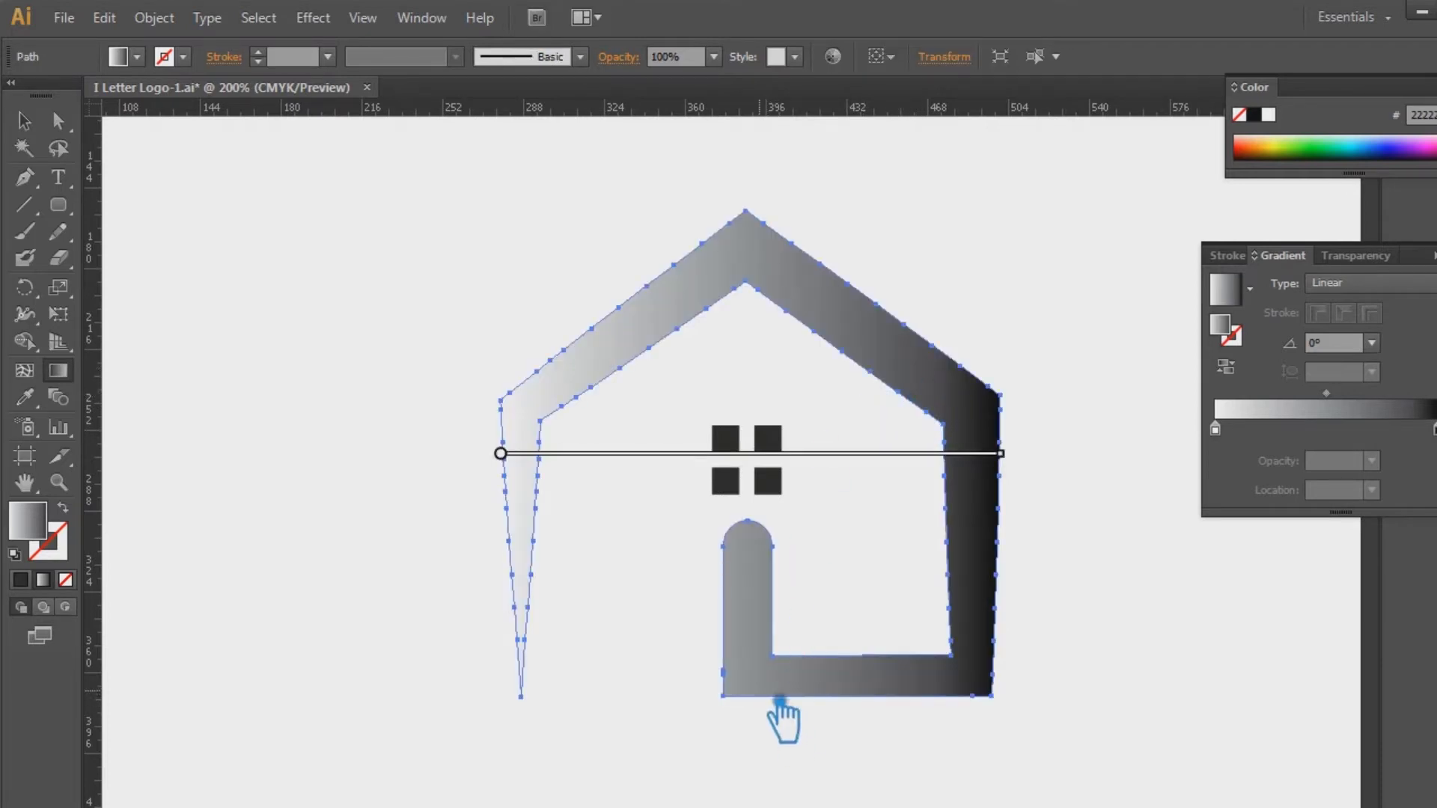
pyautogui.moveTo(756, 693); pyautogui.dragTo(758, 172)
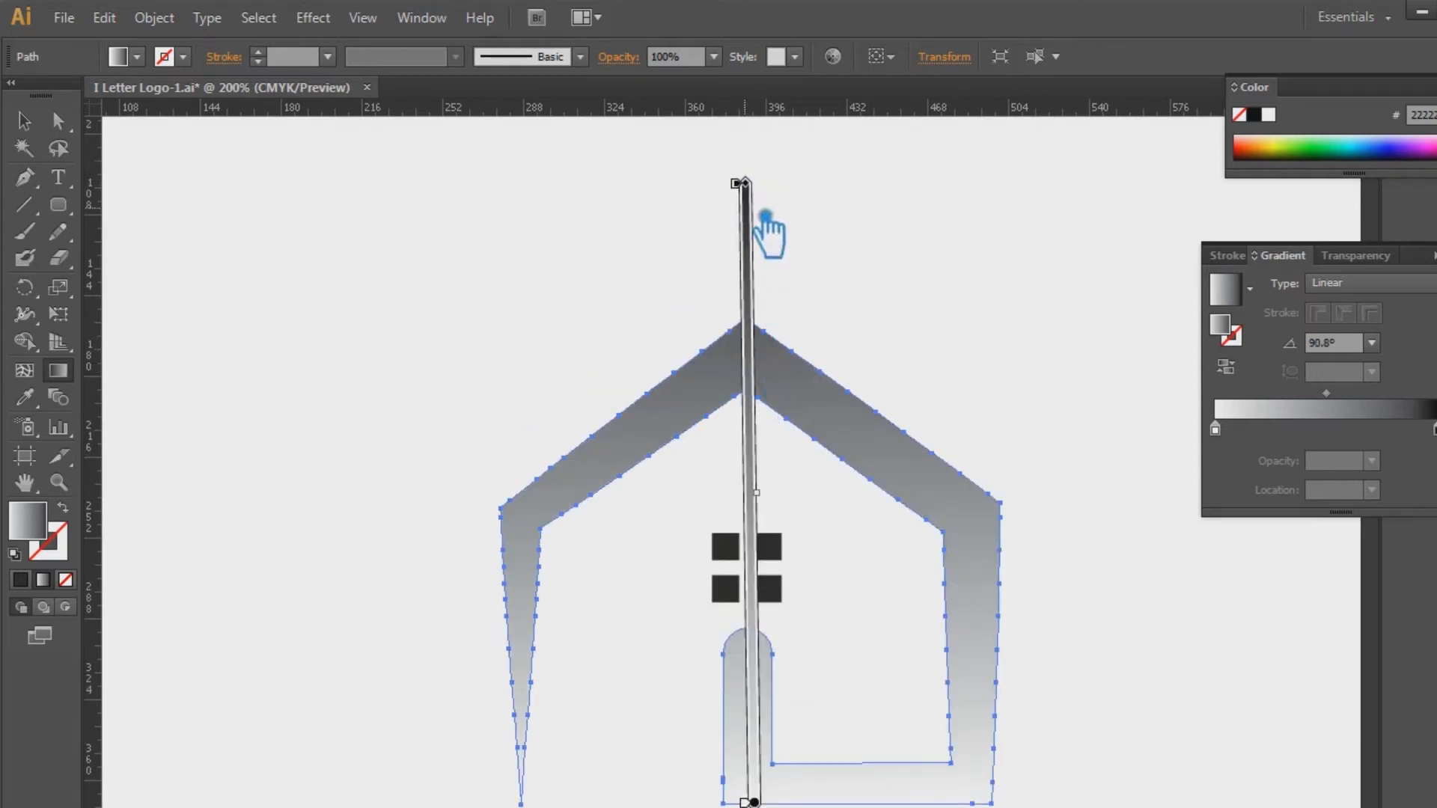
pyautogui.moveTo(769, 217)
pyautogui.mouseDown()
pyautogui.moveTo(765, 352)
pyautogui.moveTo(747, 321)
pyautogui.mouseUp()
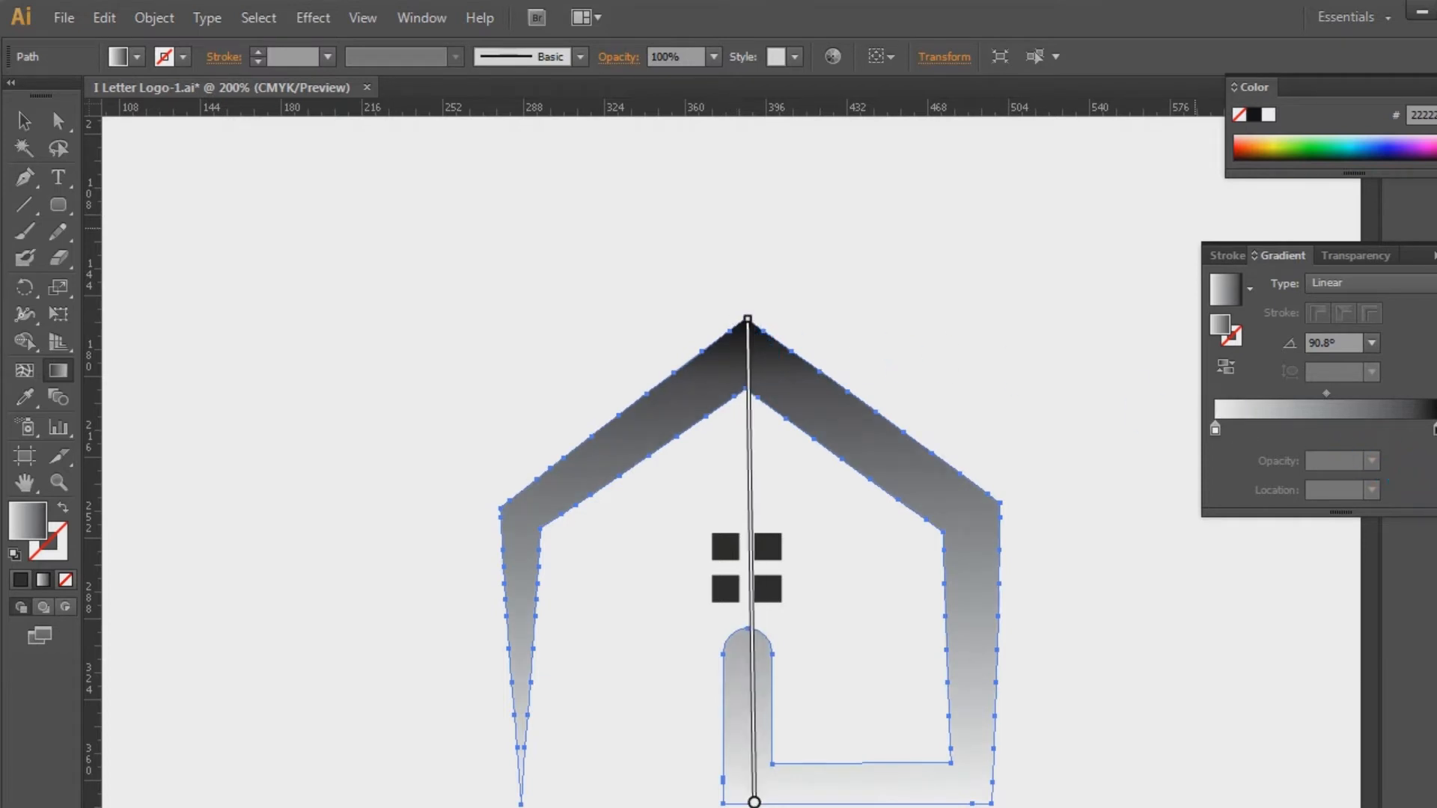
# Step: Switch the gradient's black end stop to the RGB colour model
pyautogui.click(1436, 430)
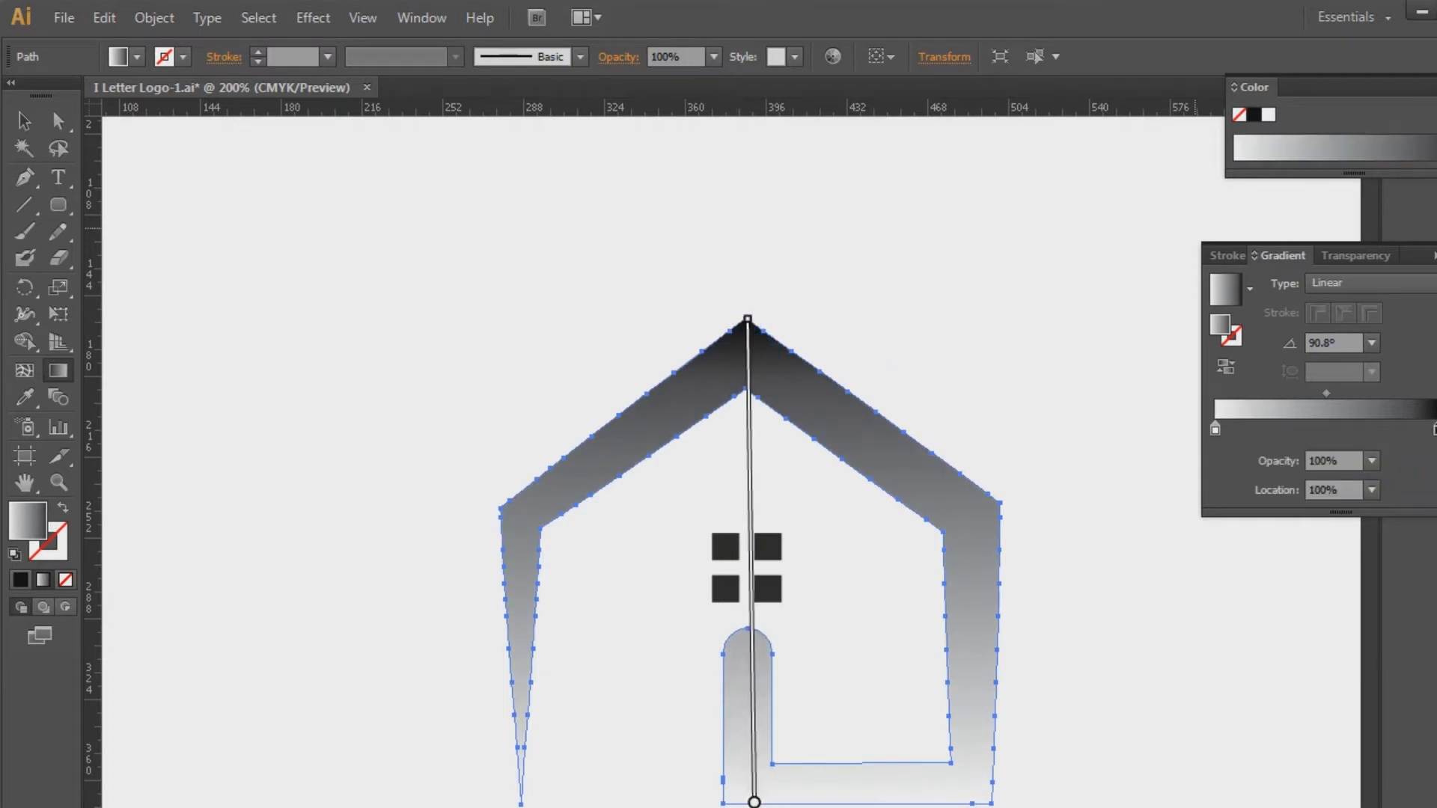
pyautogui.doubleClick(1436, 430)
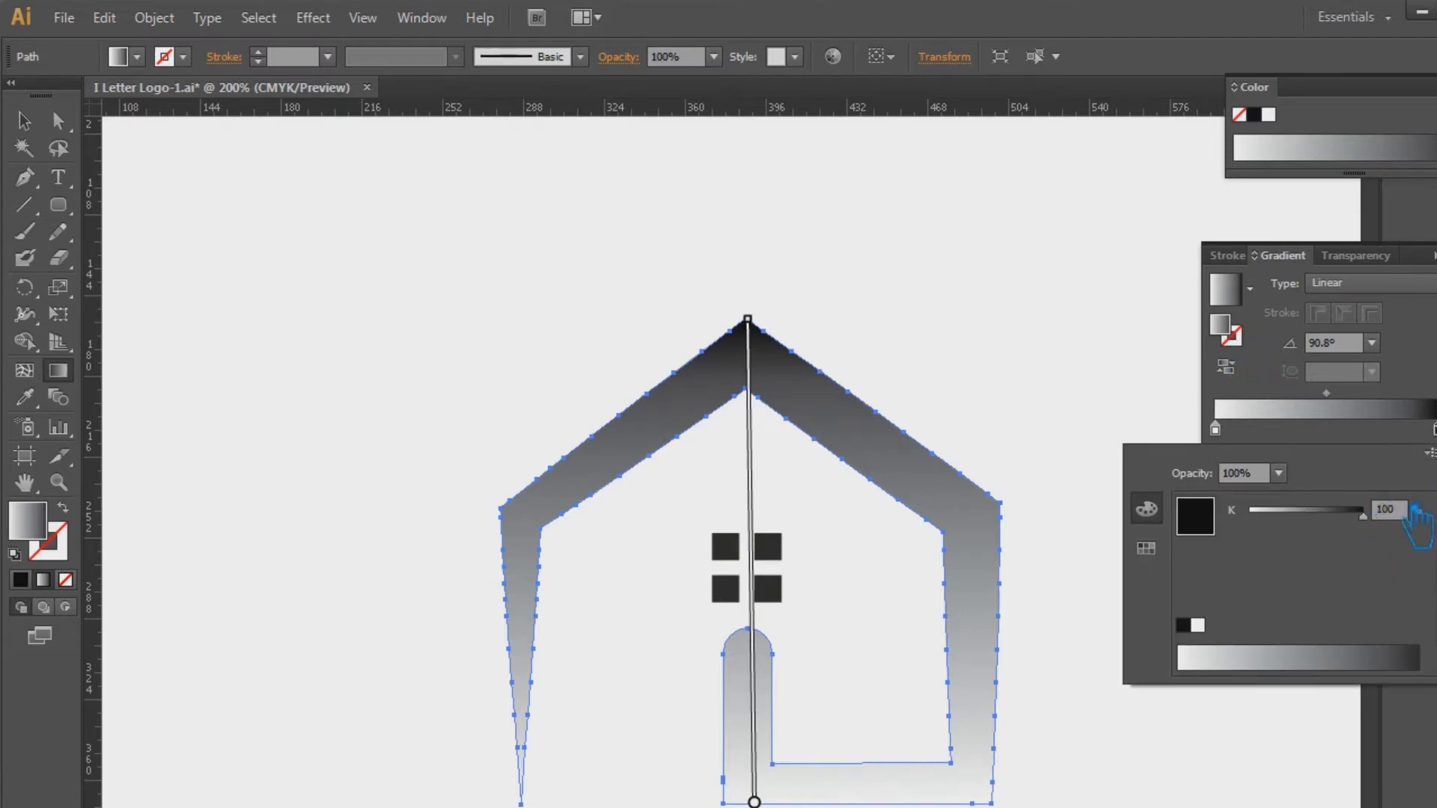
pyautogui.click(1430, 453)
pyautogui.click(1355, 485)
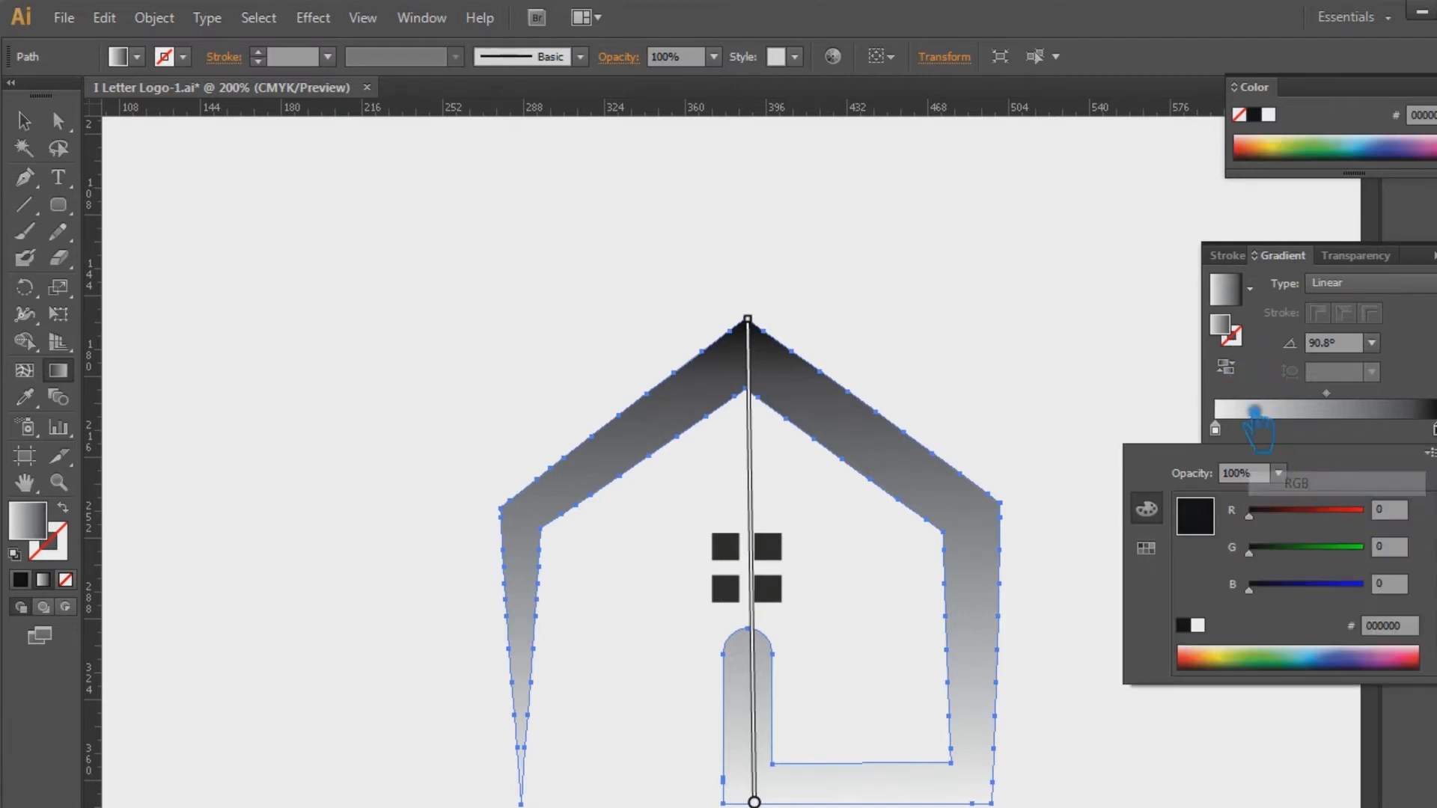
# Step: Set the gradient's black end stop on the house outline to dark teal 003133 using the colour picker
pyautogui.click(1236, 337)
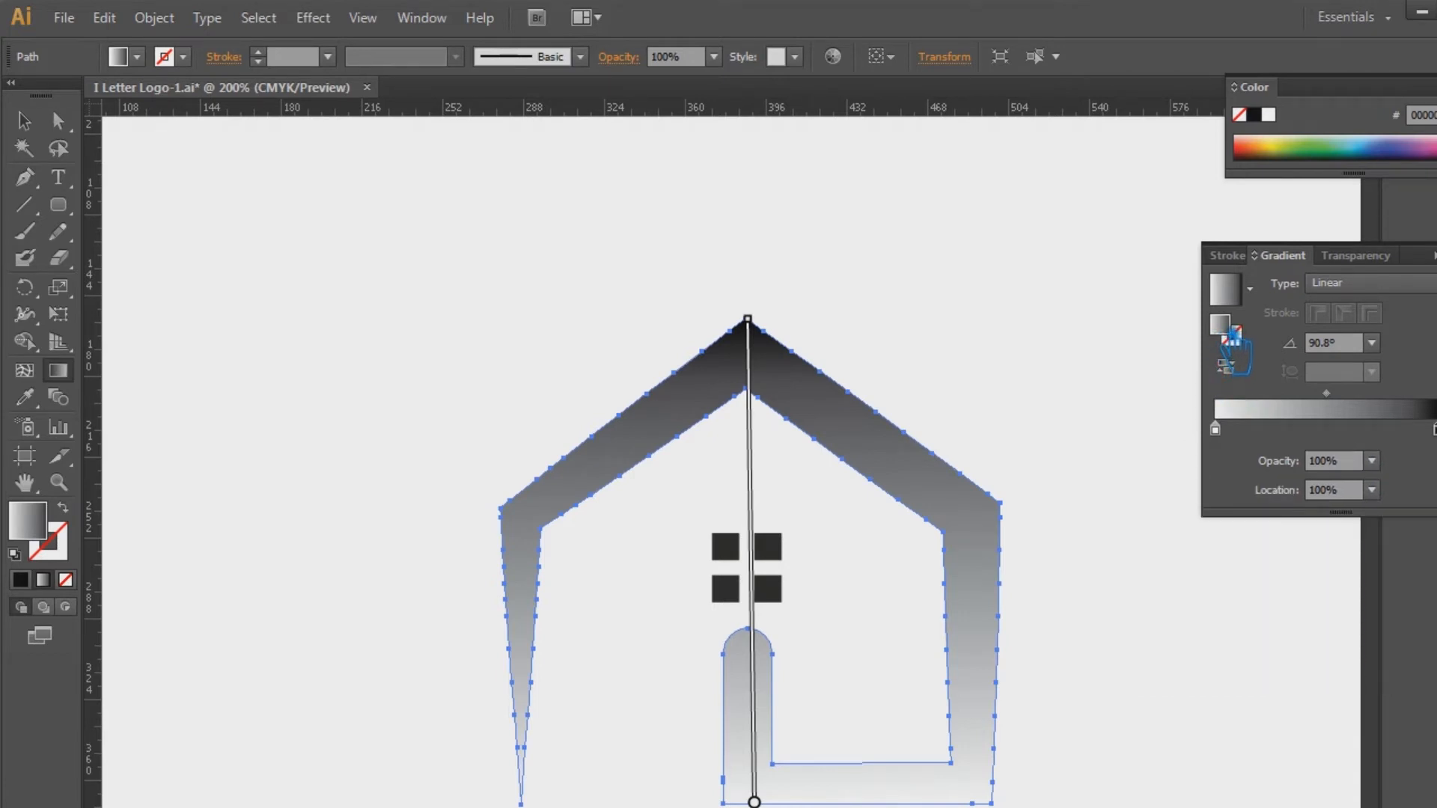
pyautogui.doubleClick(1233, 335)
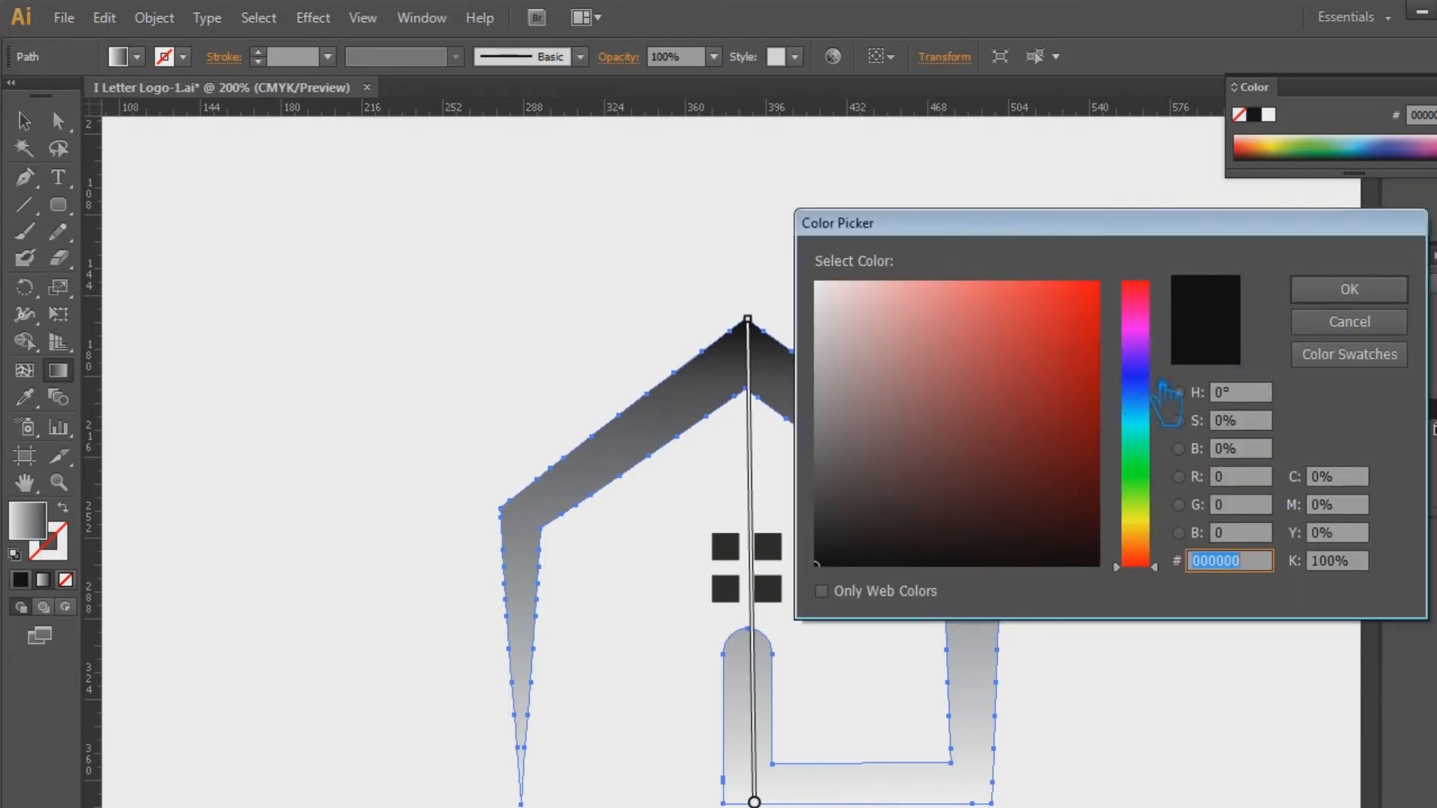
pyautogui.click(1160, 337)
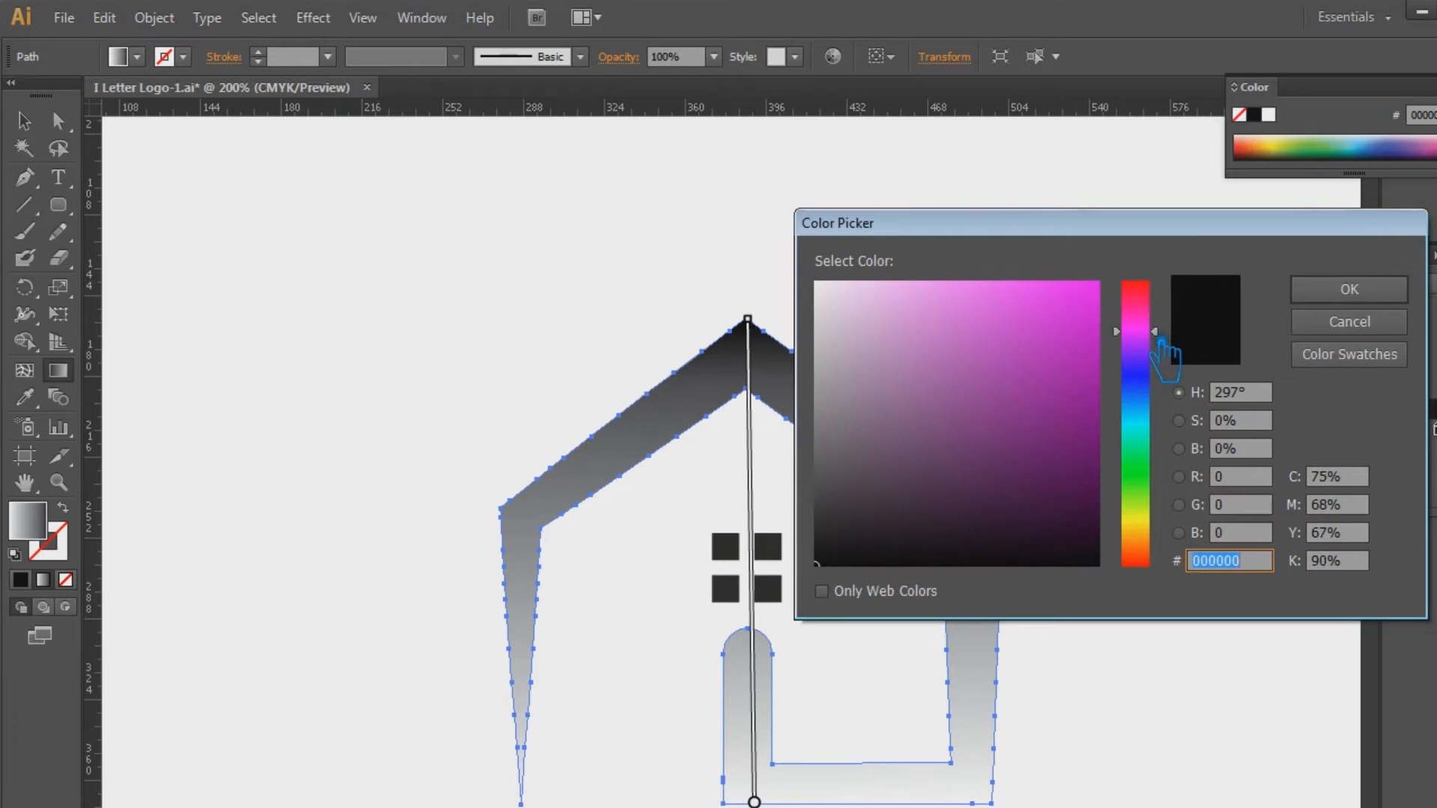
pyautogui.click(1160, 431)
pyautogui.moveTo(1160, 443); pyautogui.dragTo(1162, 461)
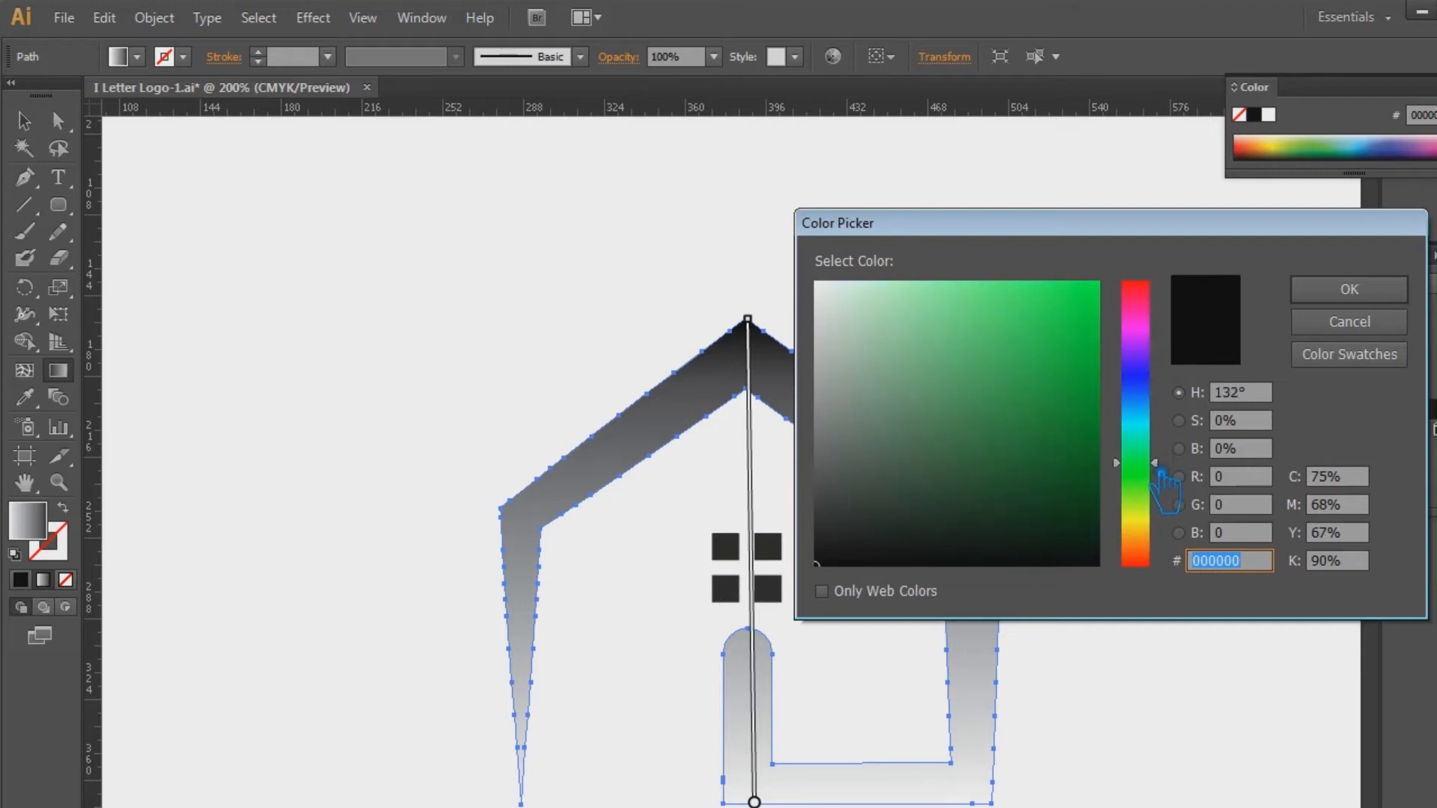
pyautogui.moveTo(1161, 470); pyautogui.dragTo(1160, 429)
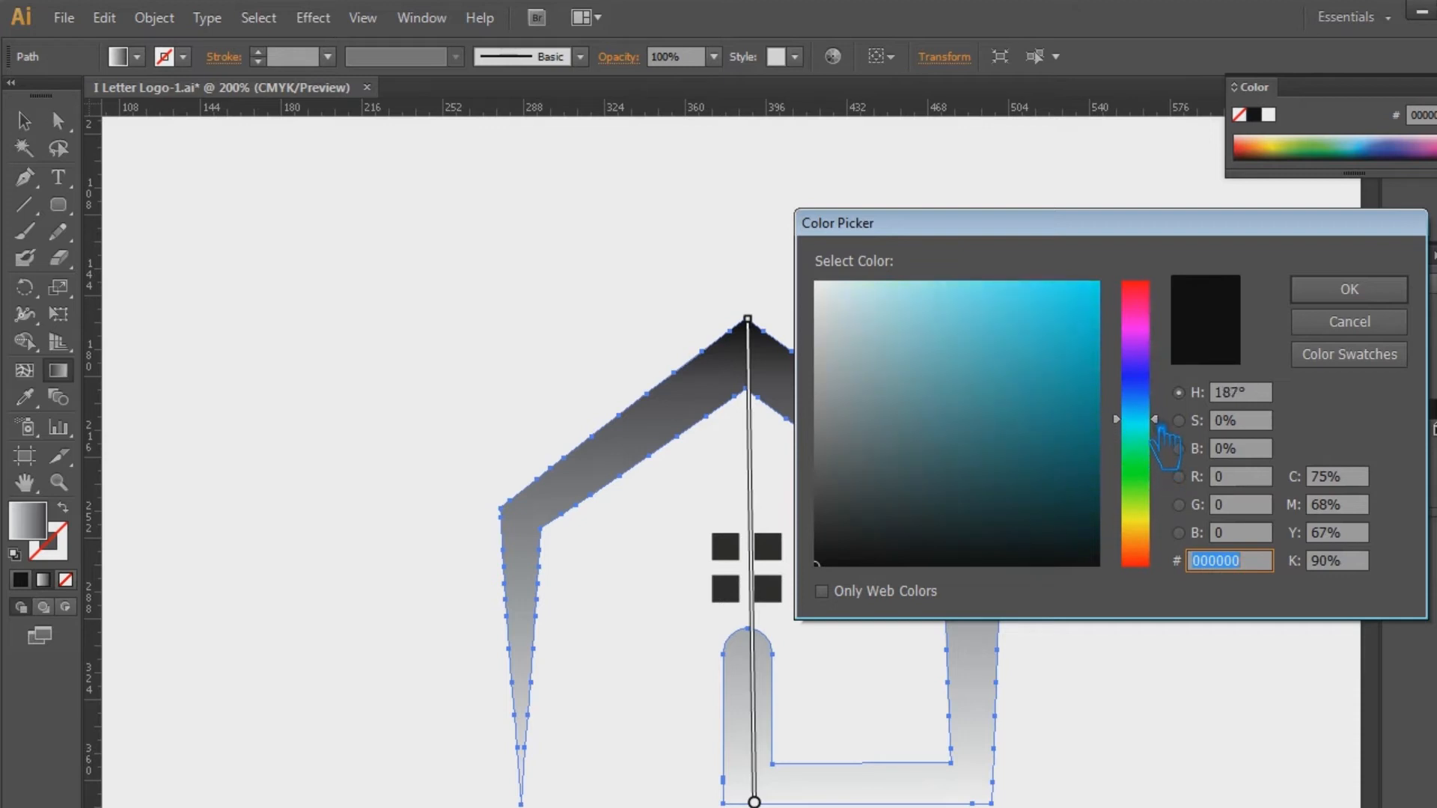
pyautogui.moveTo(1055, 471); pyautogui.dragTo(932, 386)
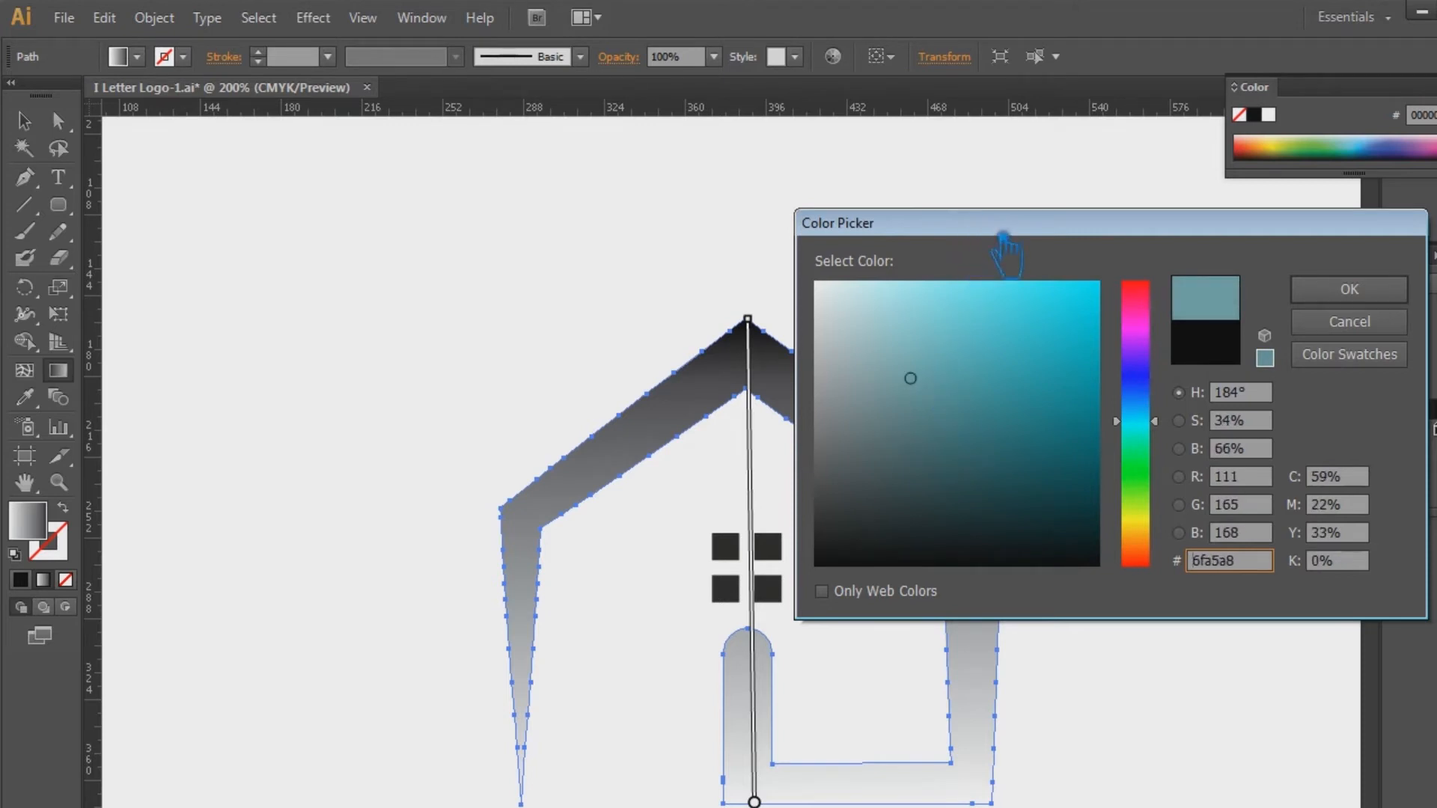
pyautogui.moveTo(1047, 538); pyautogui.dragTo(1121, 522)
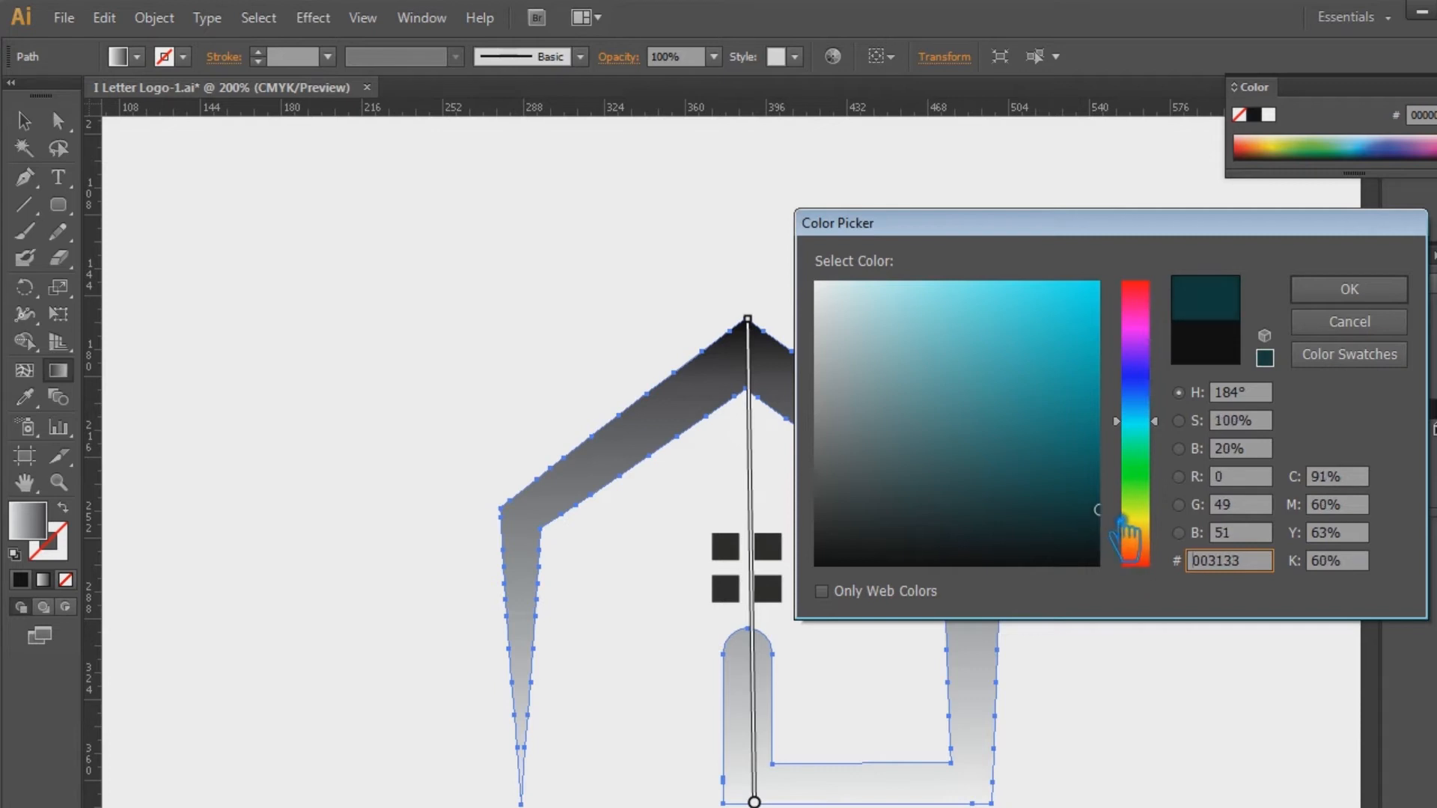
pyautogui.click(1350, 289)
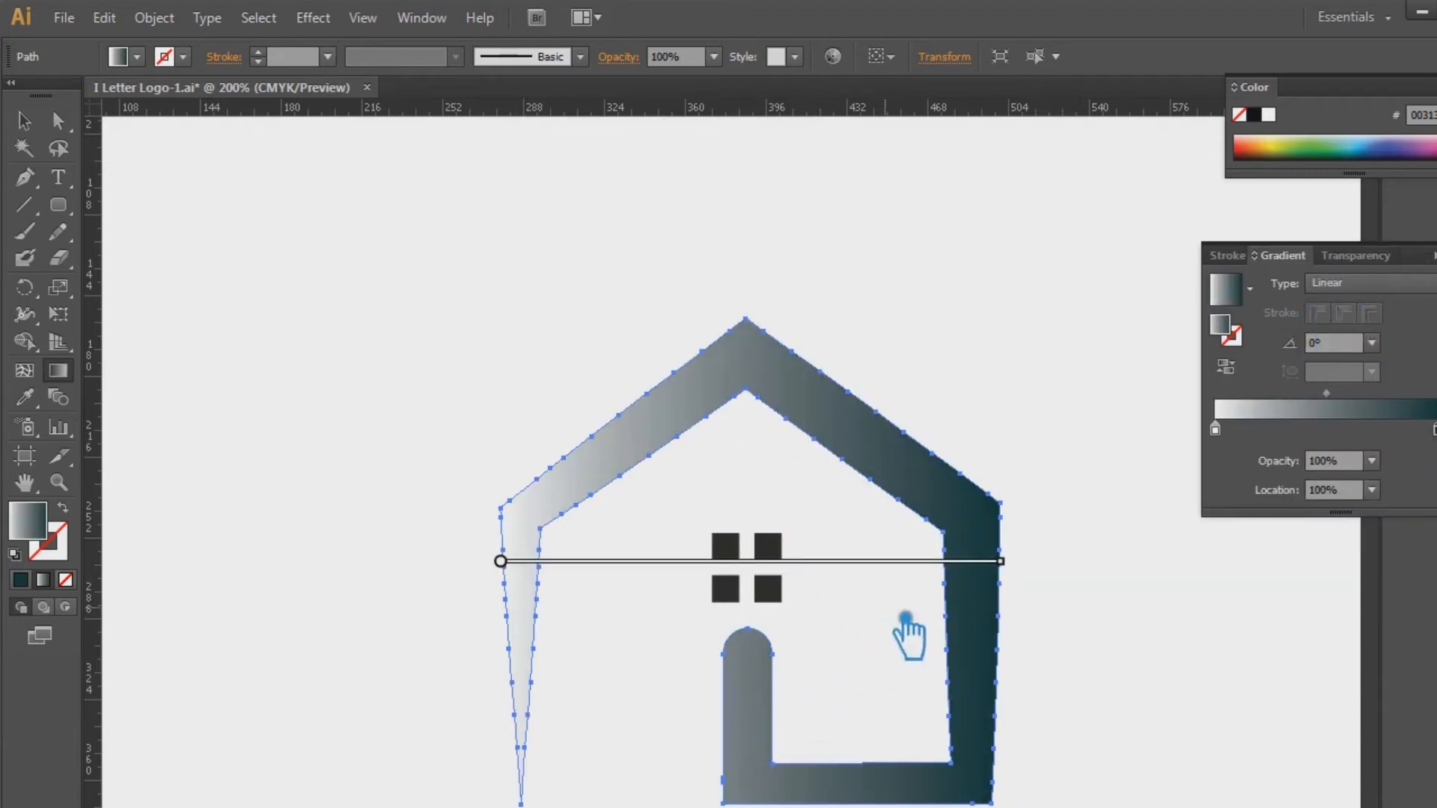
# Step: Redraw the outline's gradient from just below the base to the roof peak at 90.7° and move the dark teal stop to 73.4%
pyautogui.scroll(-3, 908, 632)
pyautogui.moveTo(757, 727); pyautogui.dragTo(747, 207)
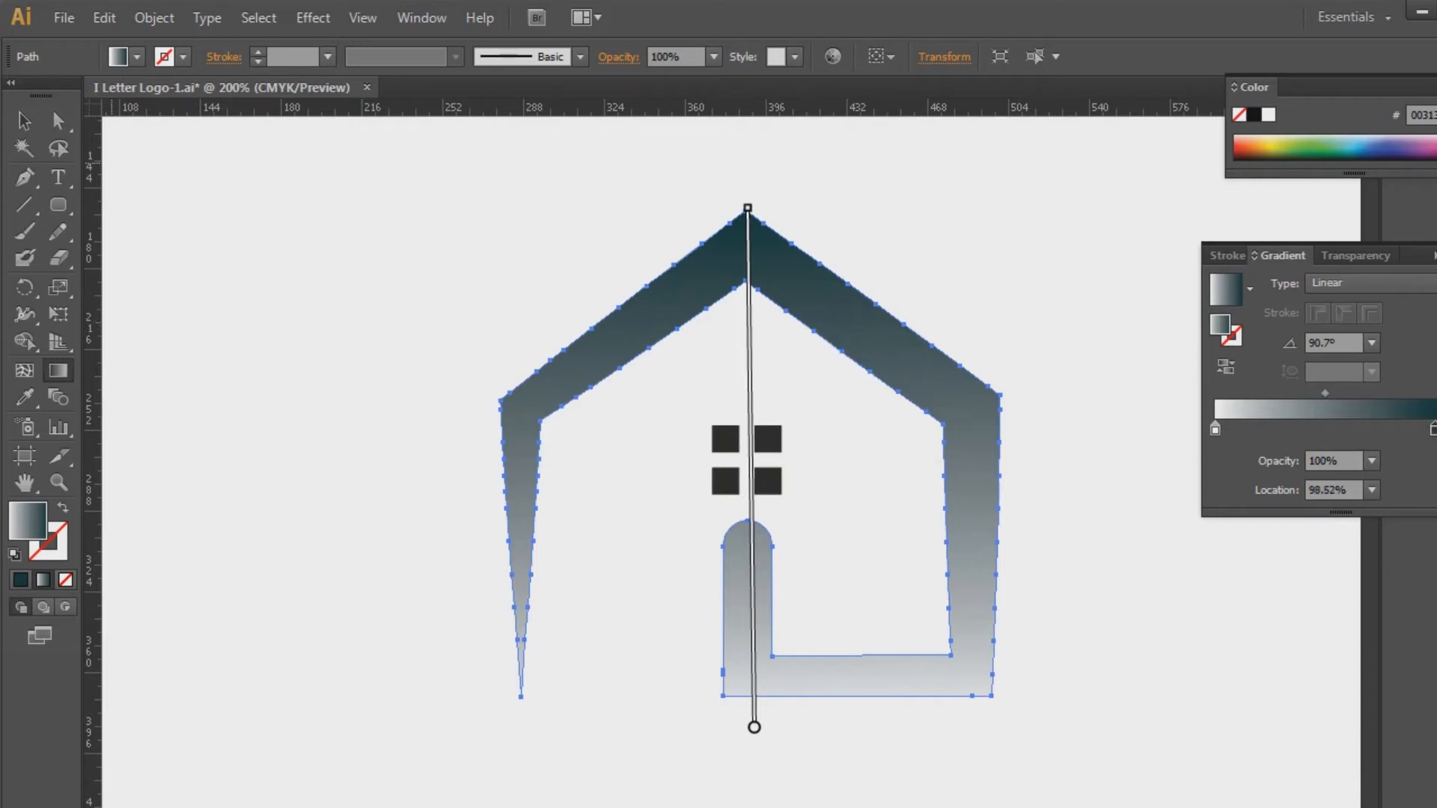
pyautogui.moveTo(1433, 429); pyautogui.dragTo(1380, 429)
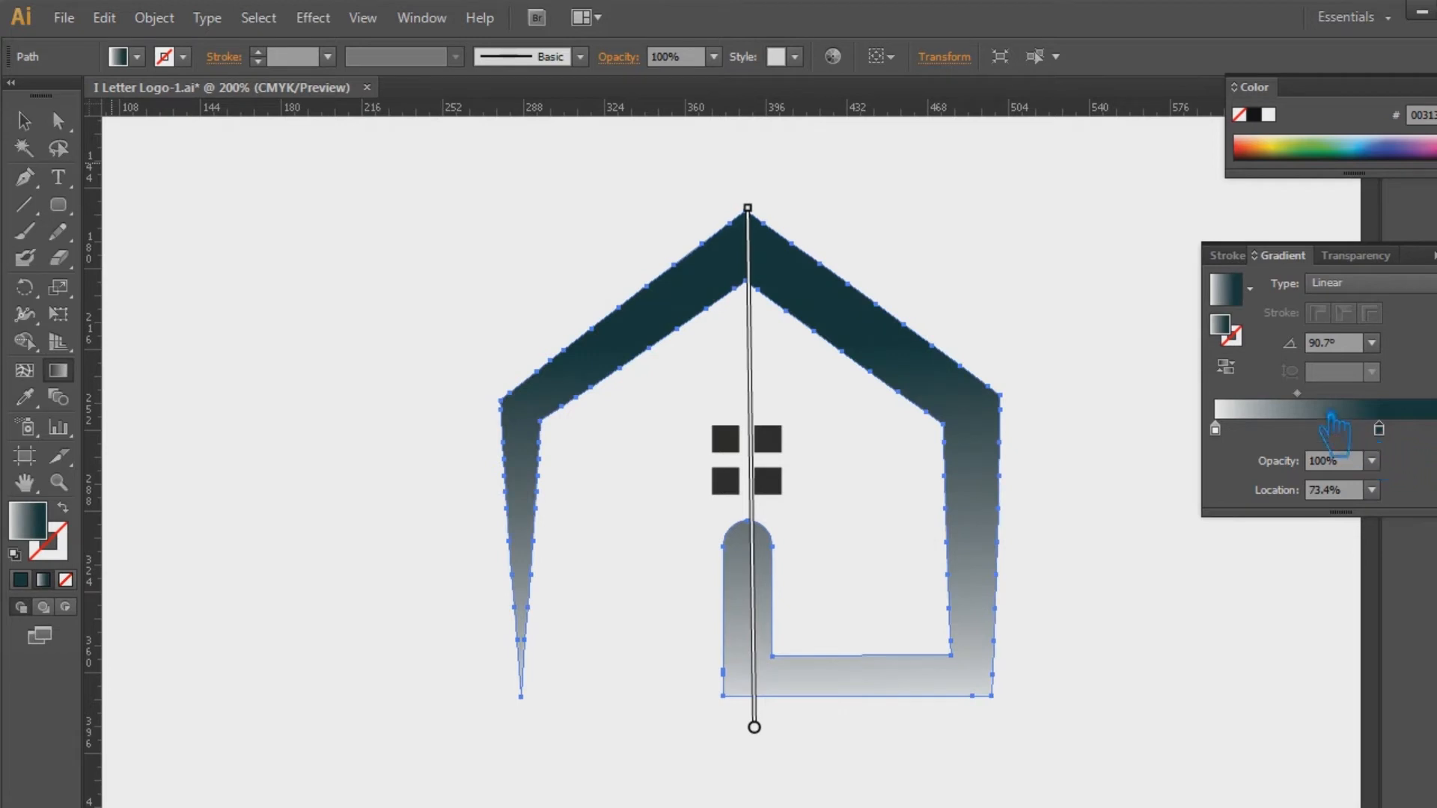
# Step: Remove the accidentally added extra stop and switch the gradient's white start stop to the RGB colour model
pyautogui.click(1217, 430)
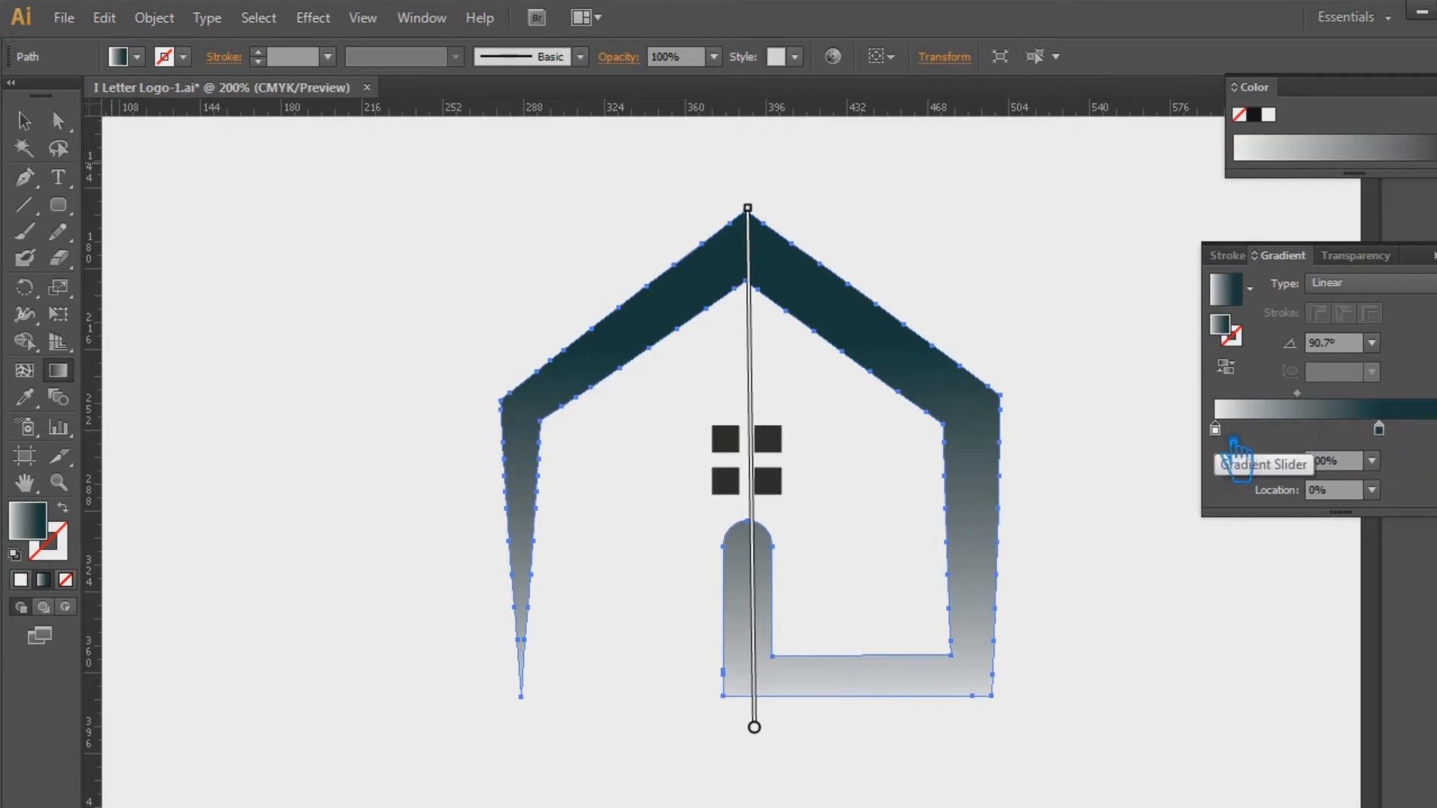
pyautogui.click(1225, 432)
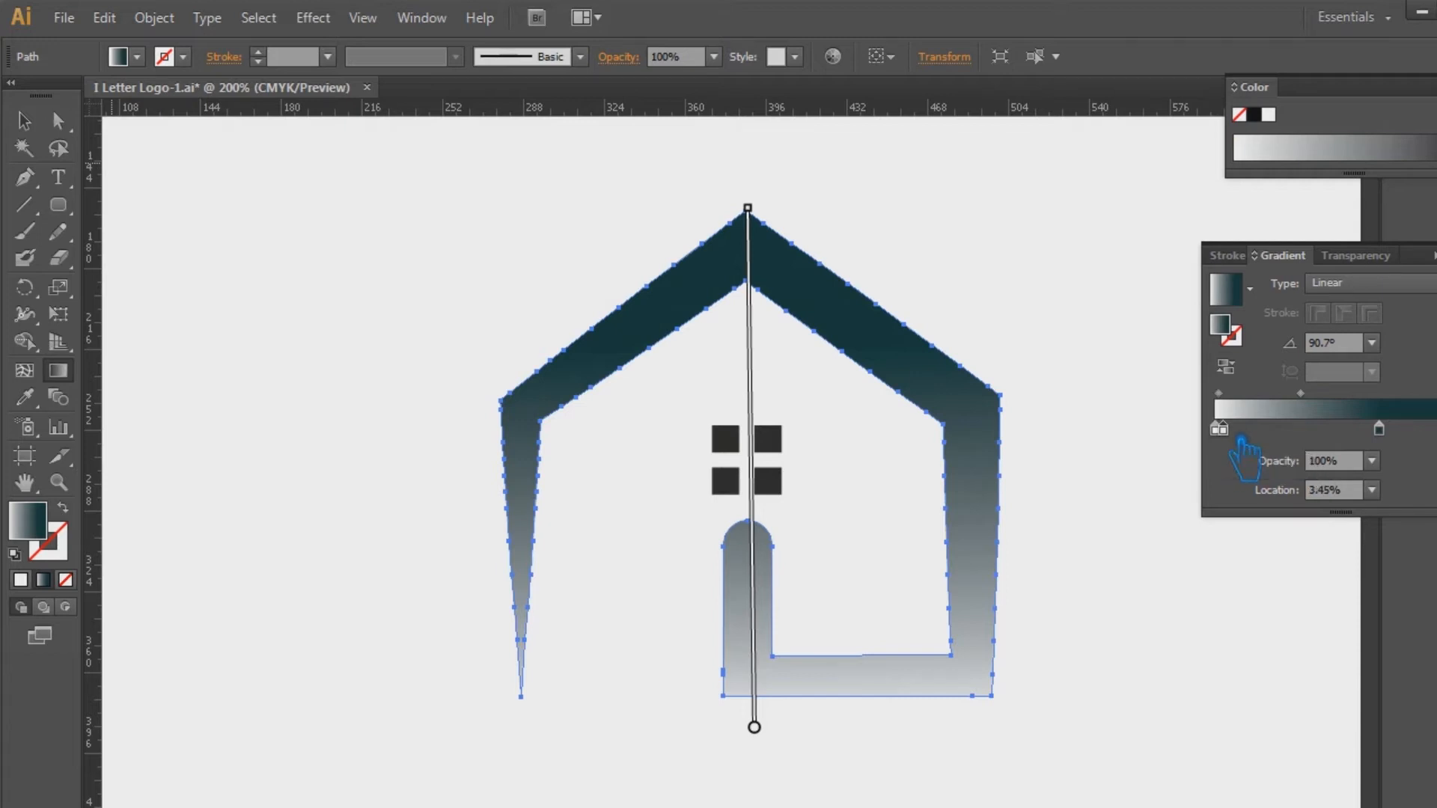
pyautogui.moveTo(1247, 441)
pyautogui.mouseDown()
pyautogui.moveTo(1249, 419)
pyautogui.moveTo(1240, 442)
pyautogui.mouseUp()
pyautogui.doubleClick(1224, 436)
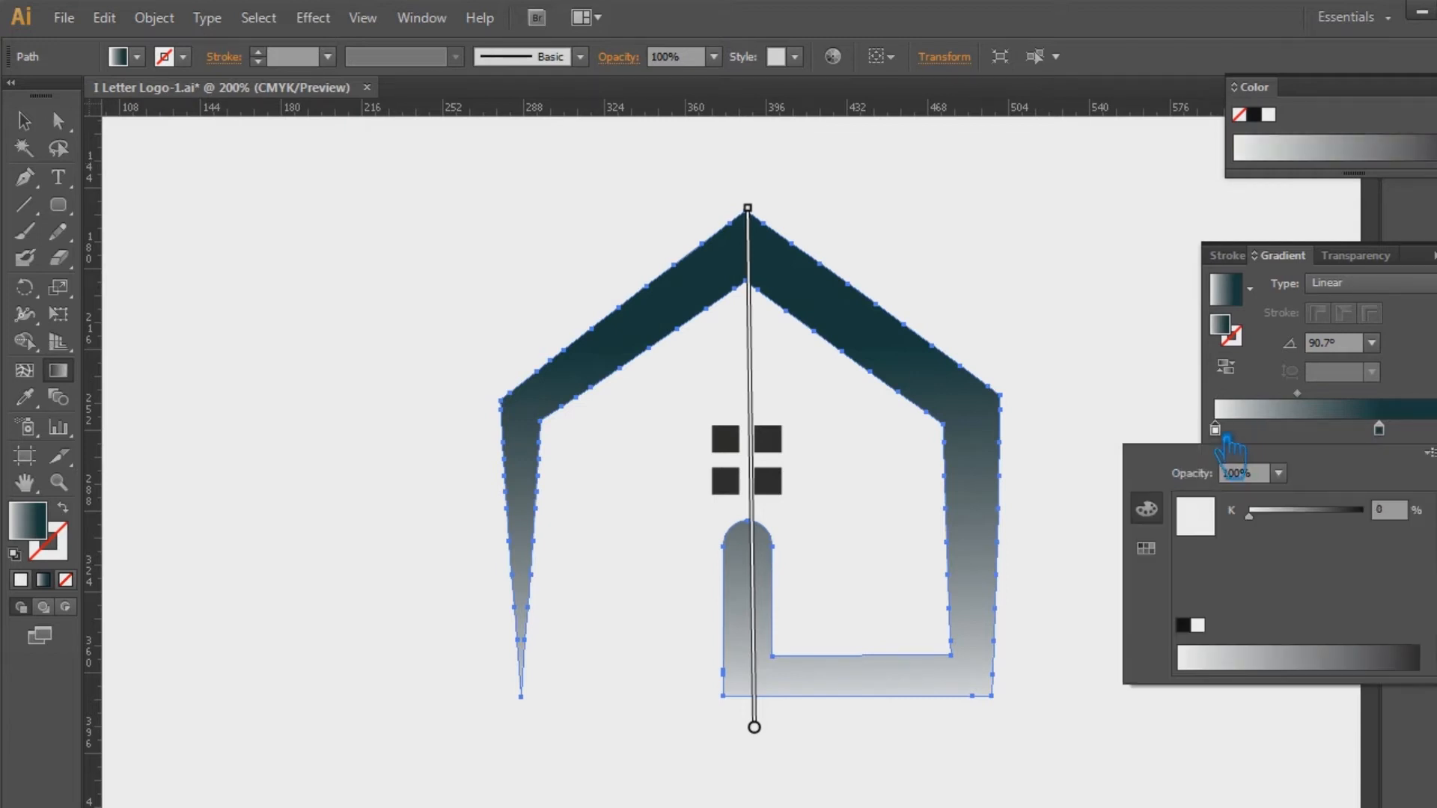
pyautogui.click(1430, 453)
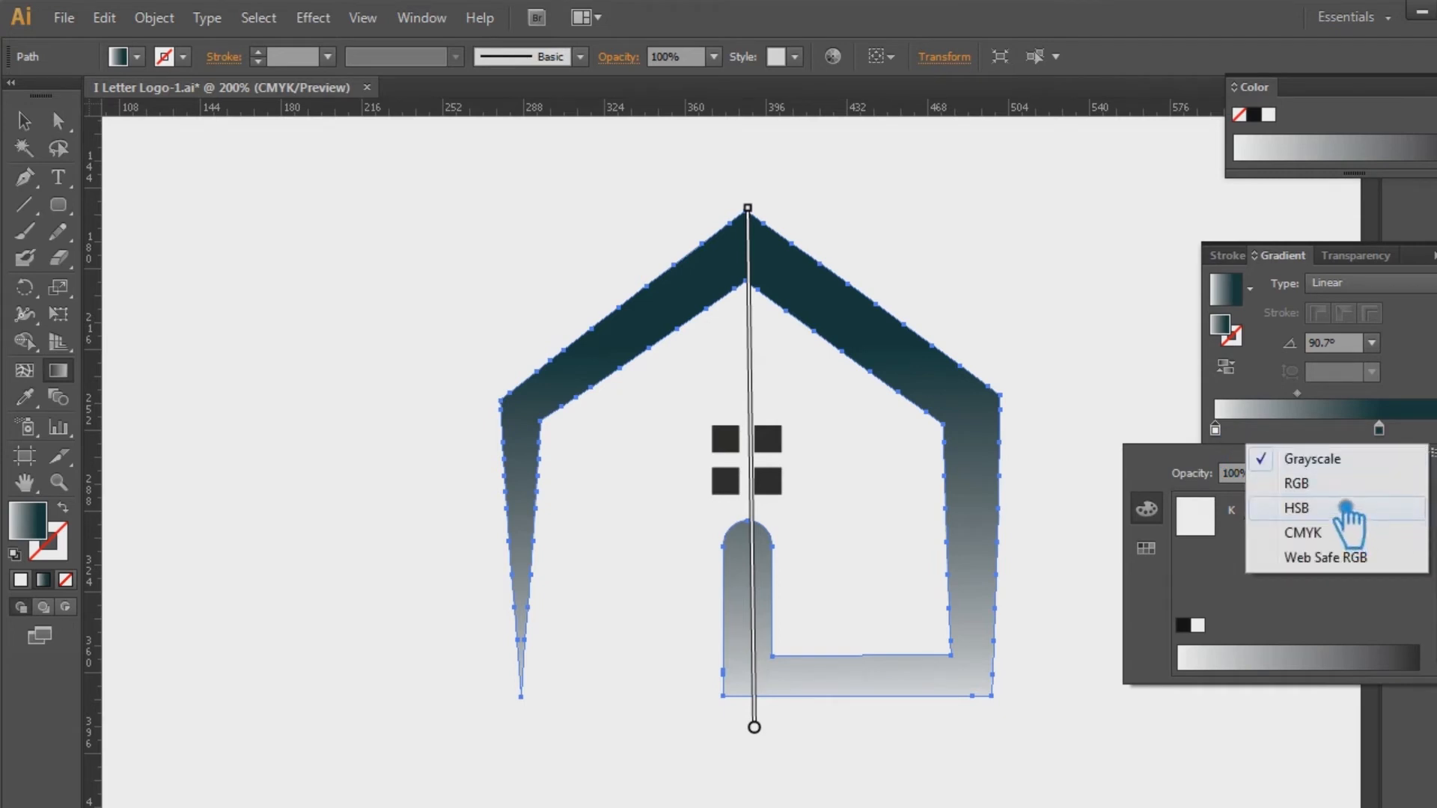
pyautogui.click(1331, 485)
# Step: Set the gradient's white start stop to greyish teal 819799 using the colour picker
pyautogui.click(1240, 338)
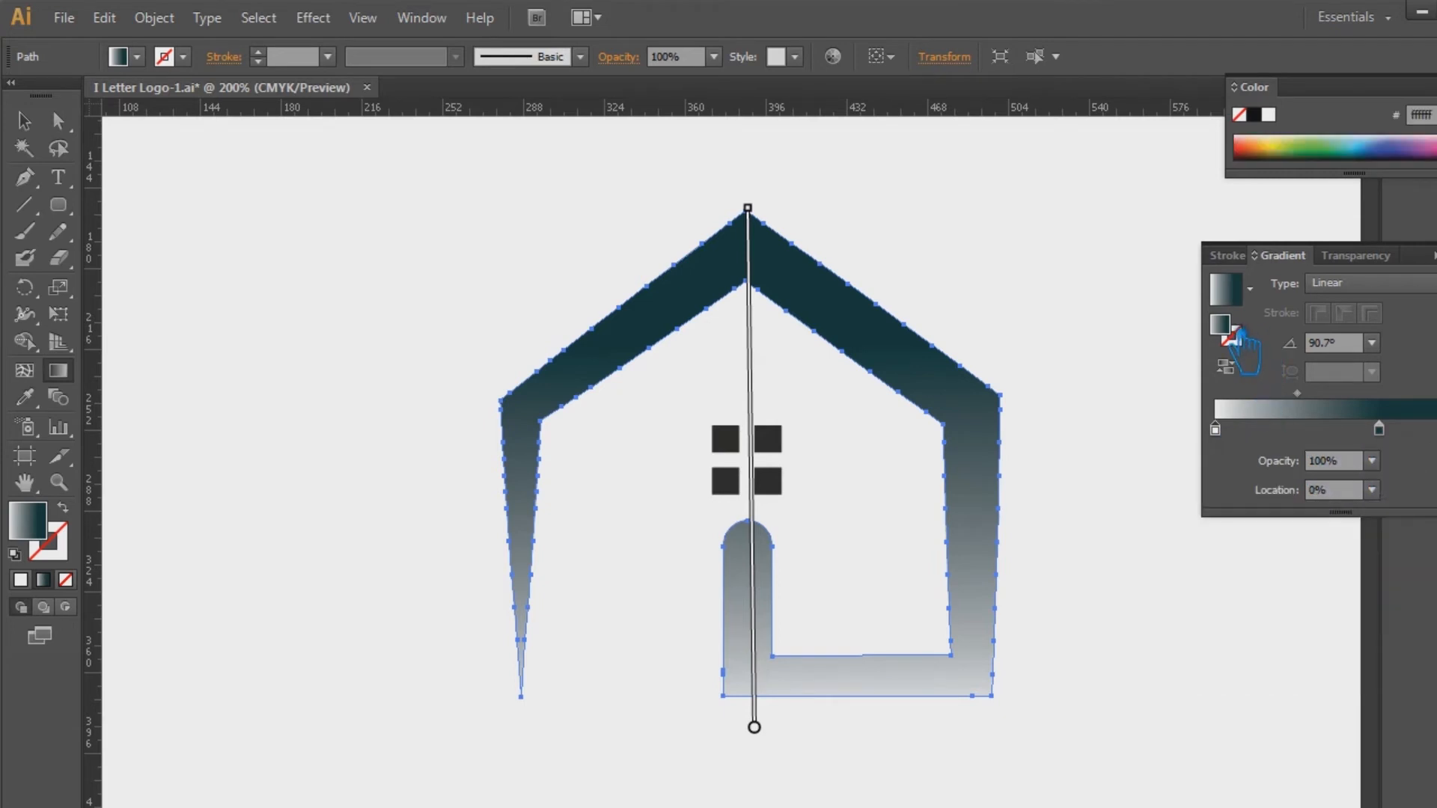
pyautogui.doubleClick(1239, 337)
pyautogui.moveTo(846, 533); pyautogui.dragTo(816, 499)
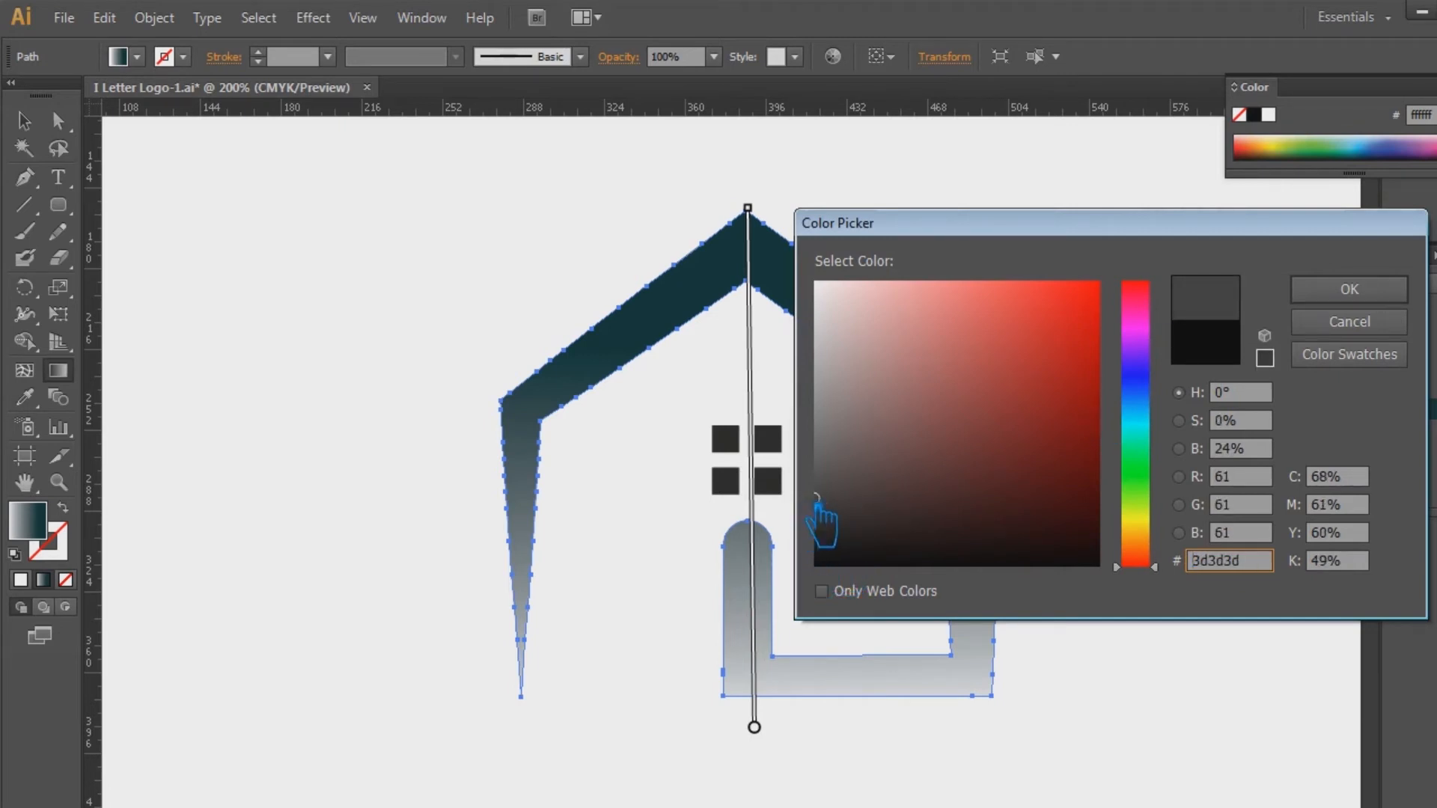
pyautogui.moveTo(840, 515); pyautogui.dragTo(819, 451)
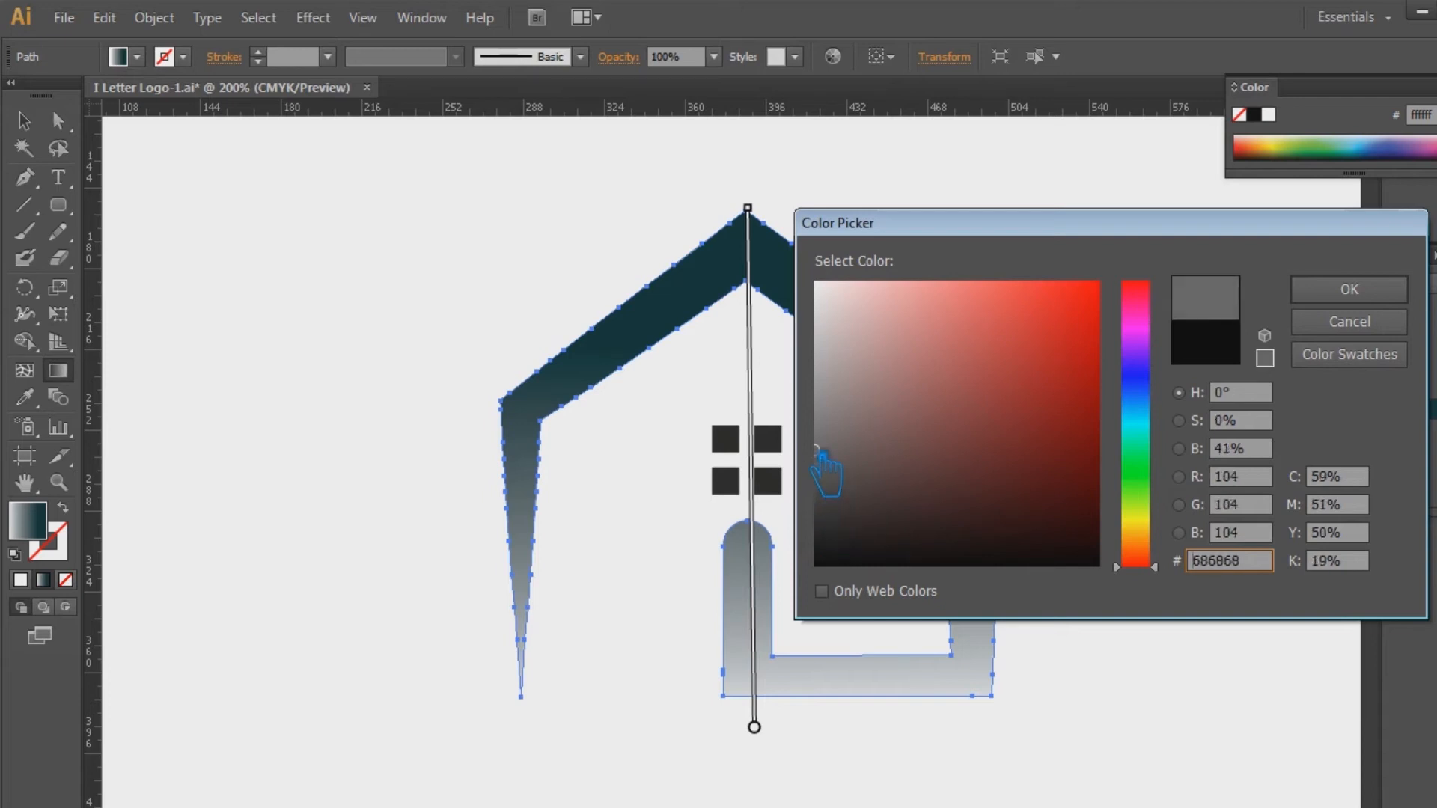
pyautogui.click(1158, 421)
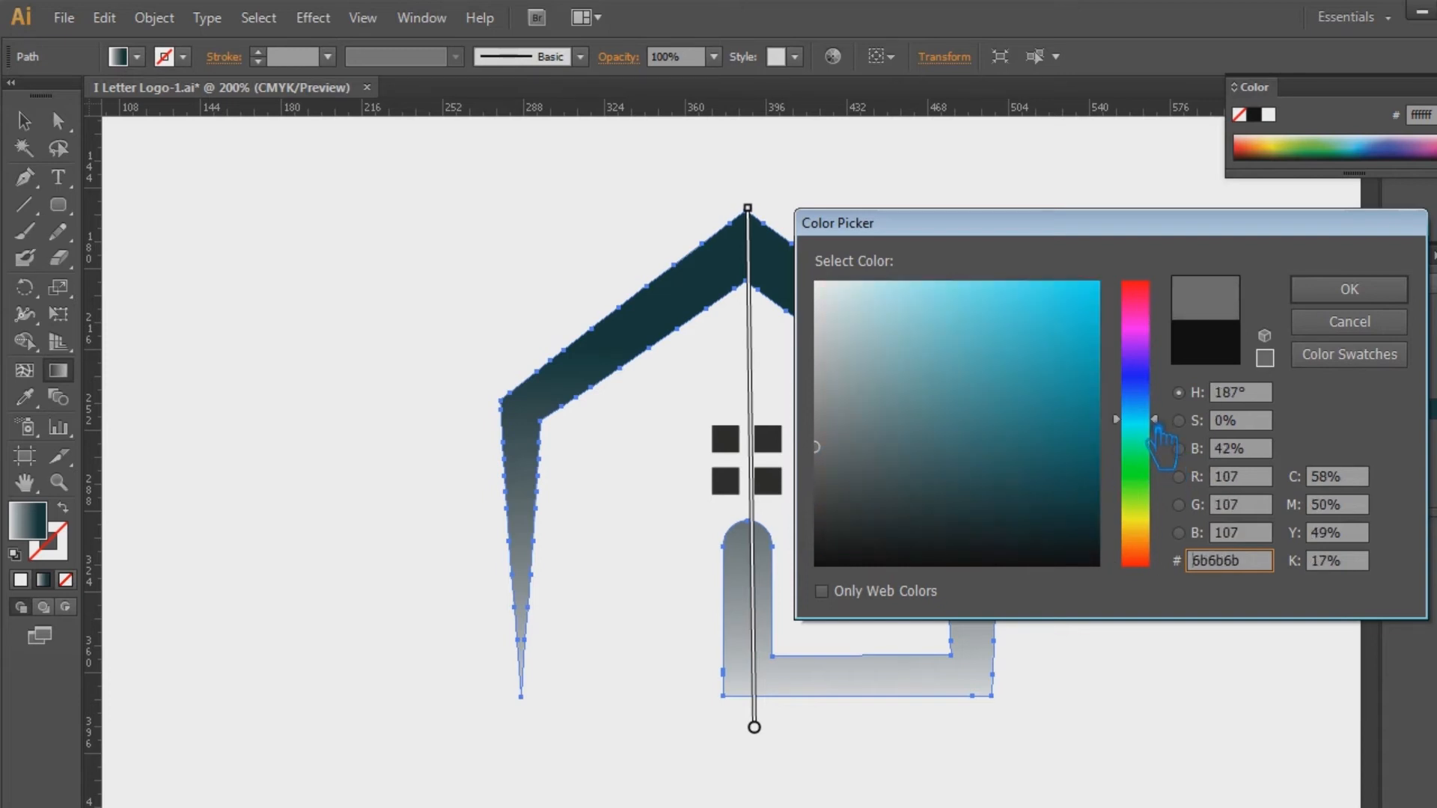
pyautogui.moveTo(943, 517); pyautogui.dragTo(858, 394)
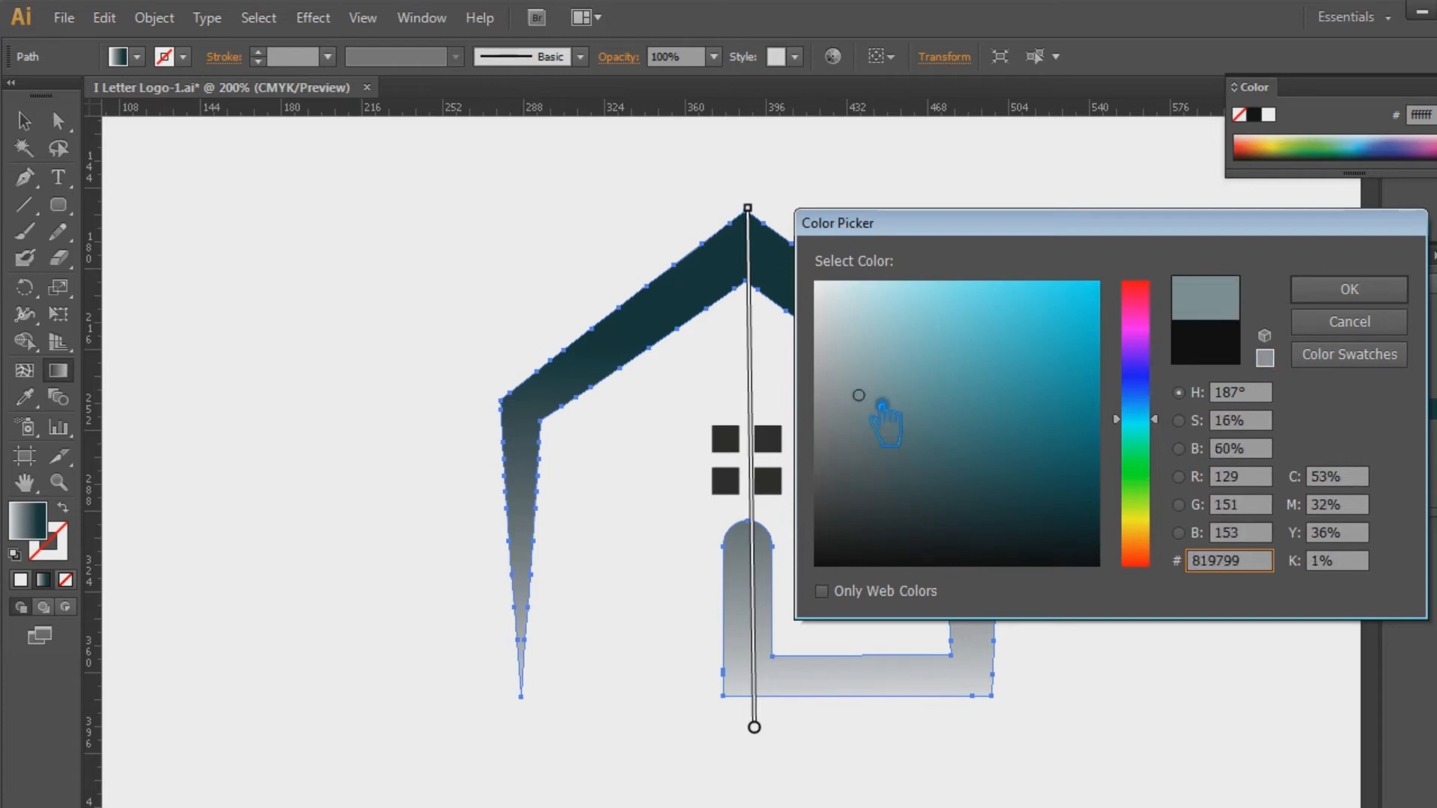
pyautogui.click(1402, 296)
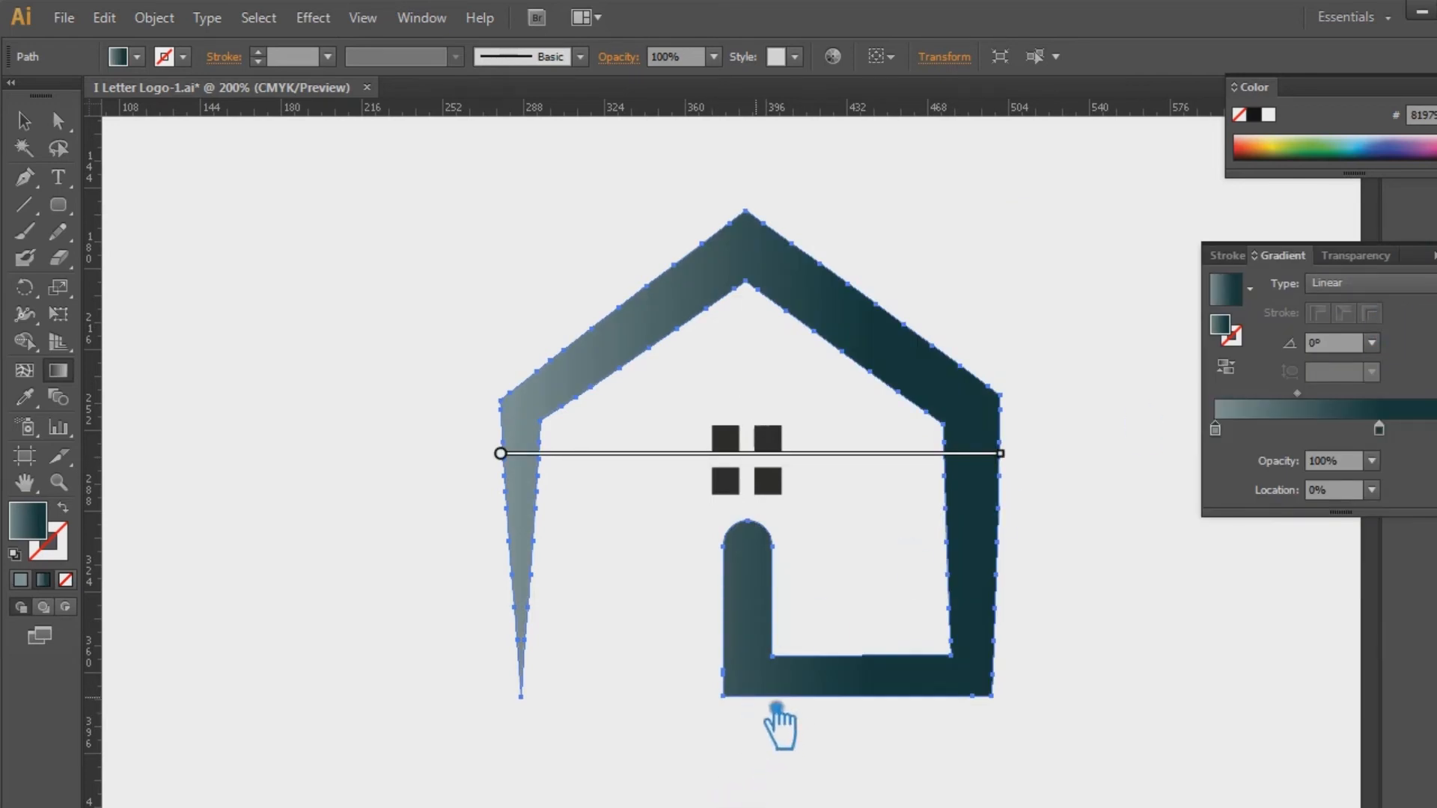
# Step: Redraw the outline's gradient upward at 91.3°, balance its dark stop and midpoint along the house height, and deselect the outline
pyautogui.moveTo(783, 711)
pyautogui.mouseDown()
pyautogui.moveTo(777, 411)
pyautogui.moveTo(792, 289)
pyautogui.moveTo(789, 225)
pyautogui.moveTo(773, 215)
pyautogui.mouseUp()
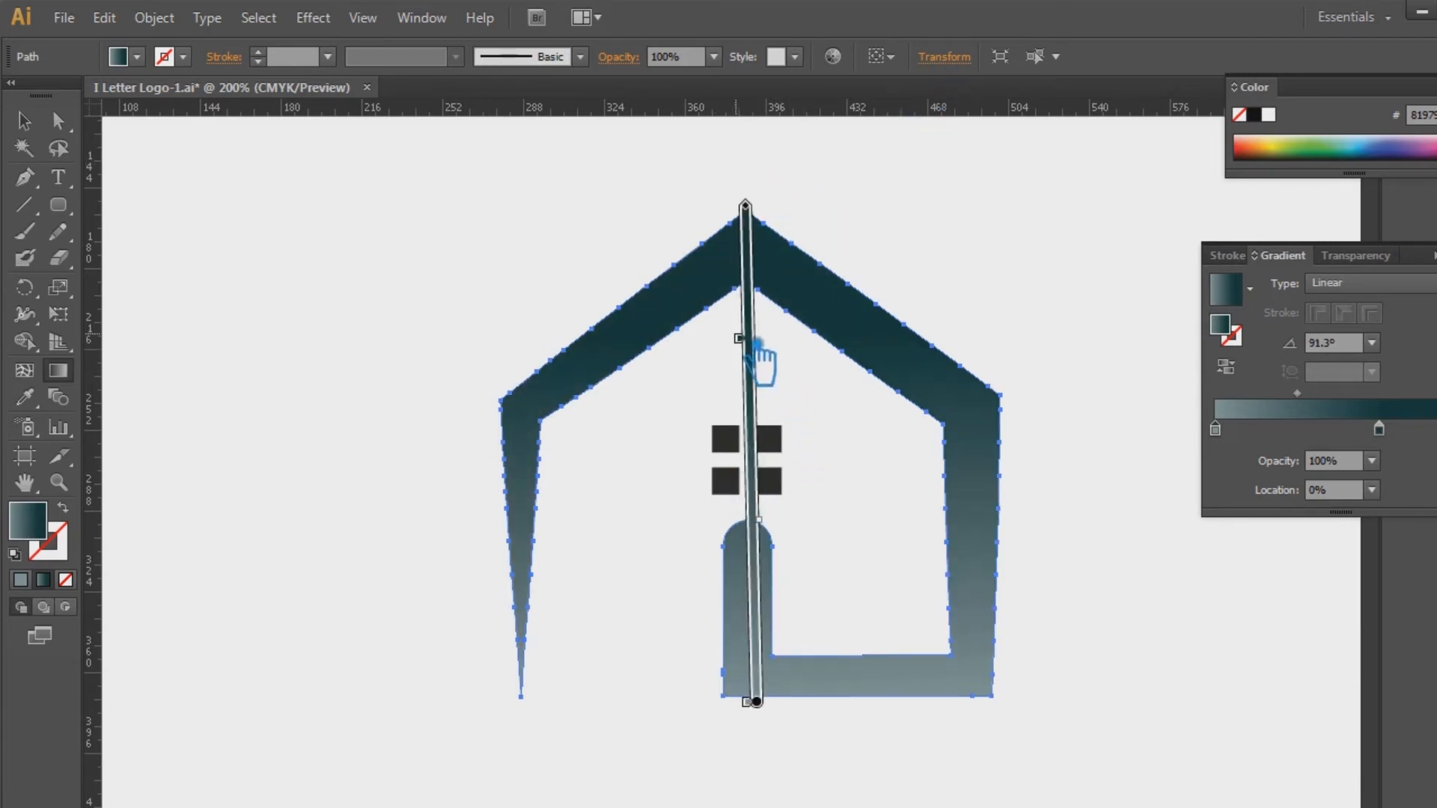
pyautogui.moveTo(762, 364); pyautogui.dragTo(762, 432)
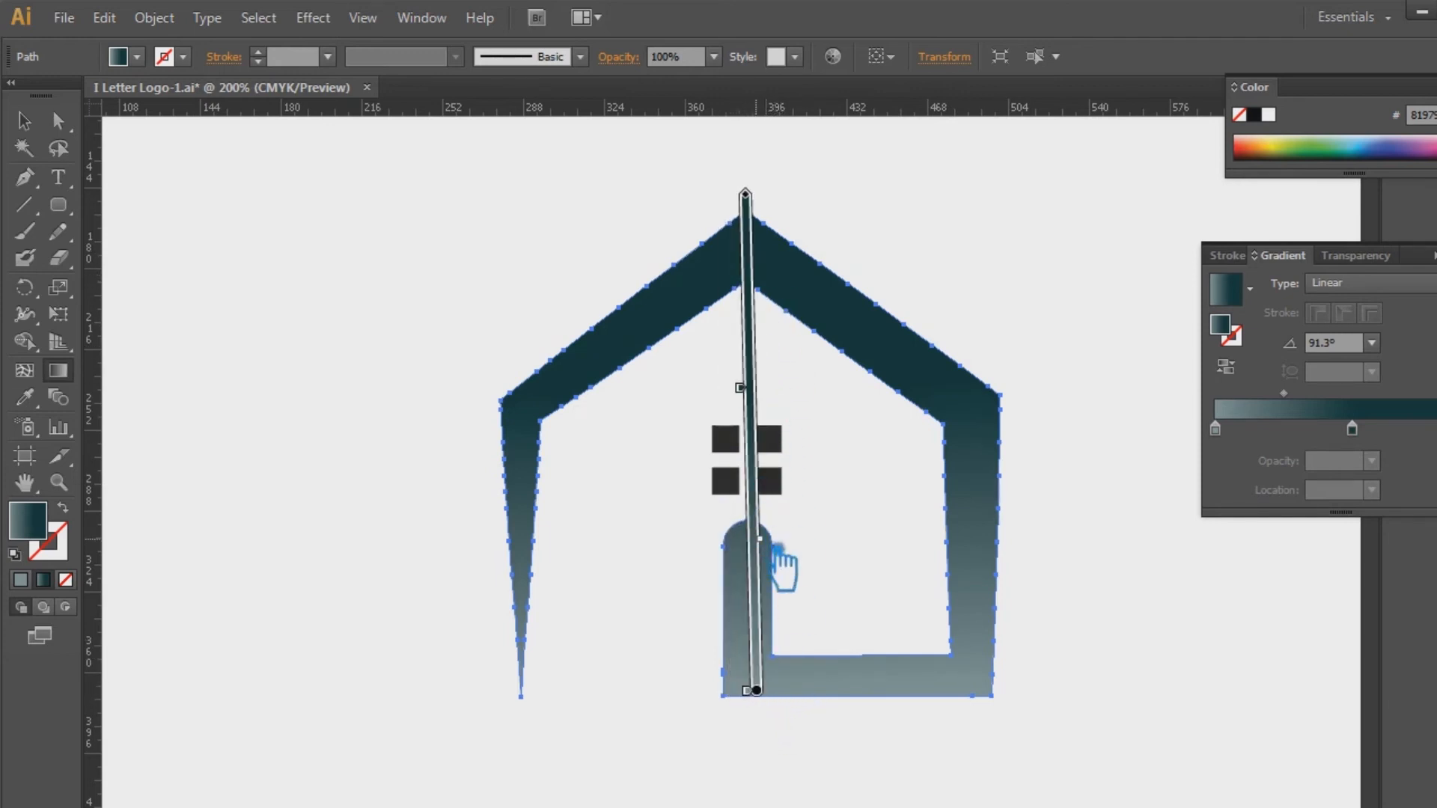
pyautogui.moveTo(778, 538); pyautogui.dragTo(776, 449)
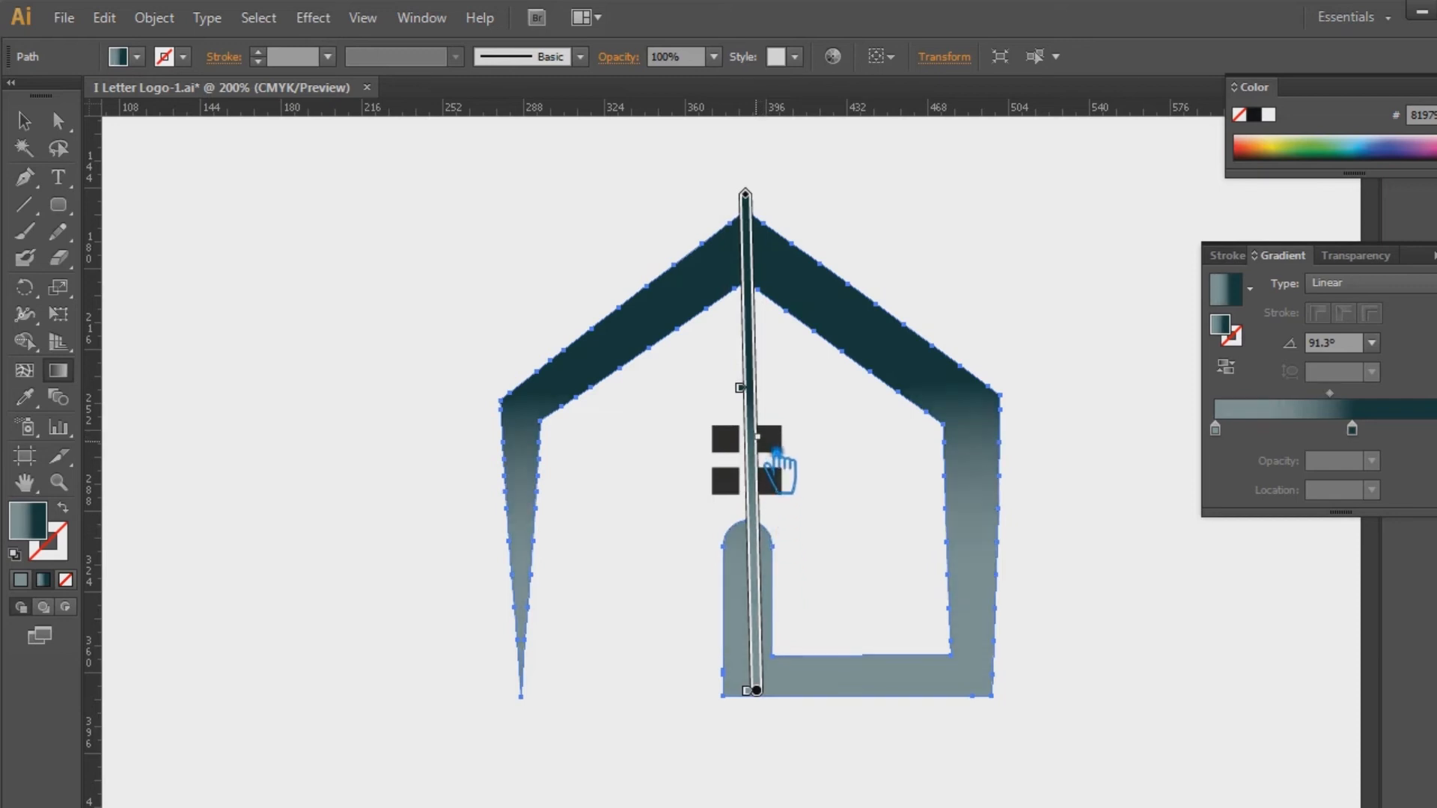
pyautogui.moveTo(776, 464); pyautogui.dragTo(778, 503)
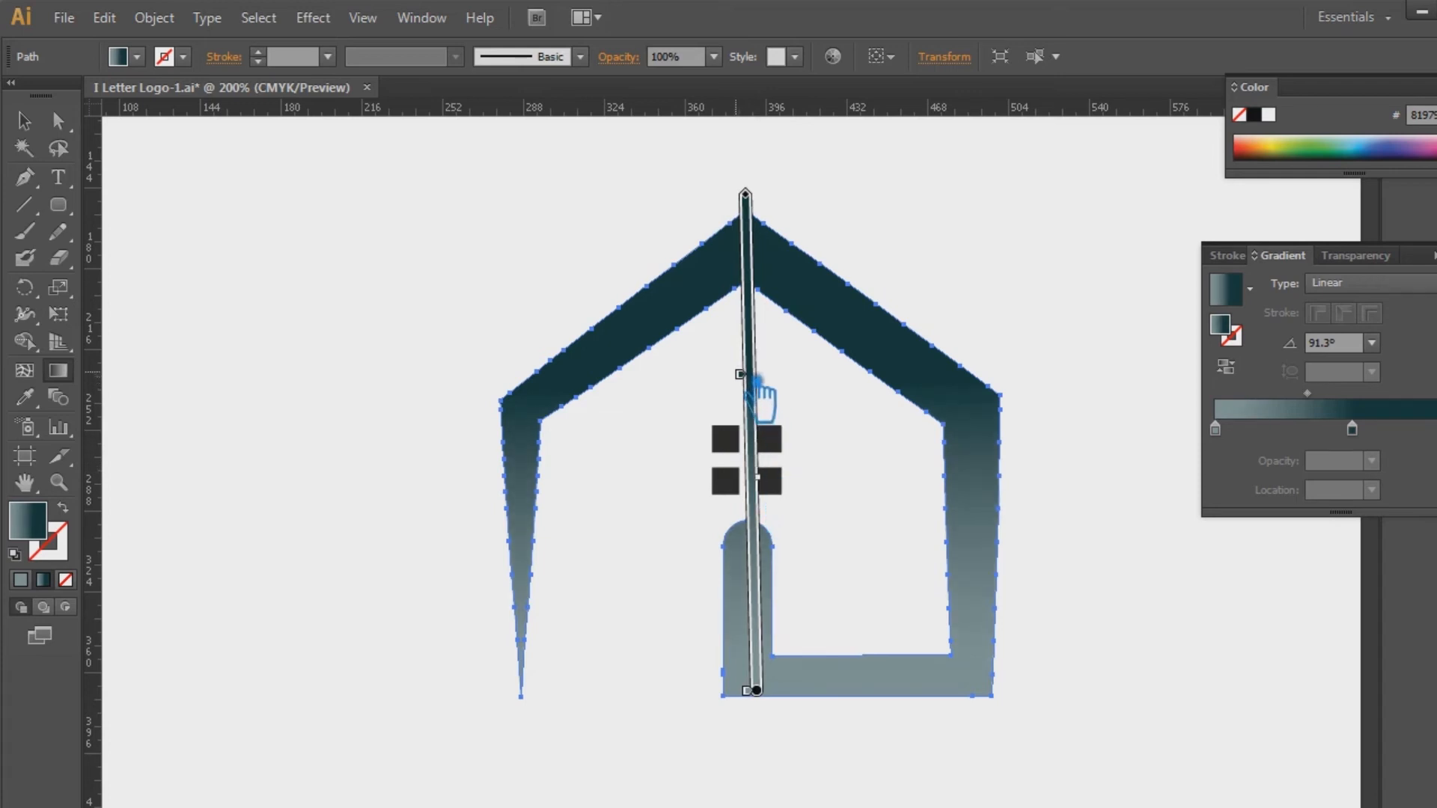
pyautogui.moveTo(757, 376); pyautogui.dragTo(781, 446)
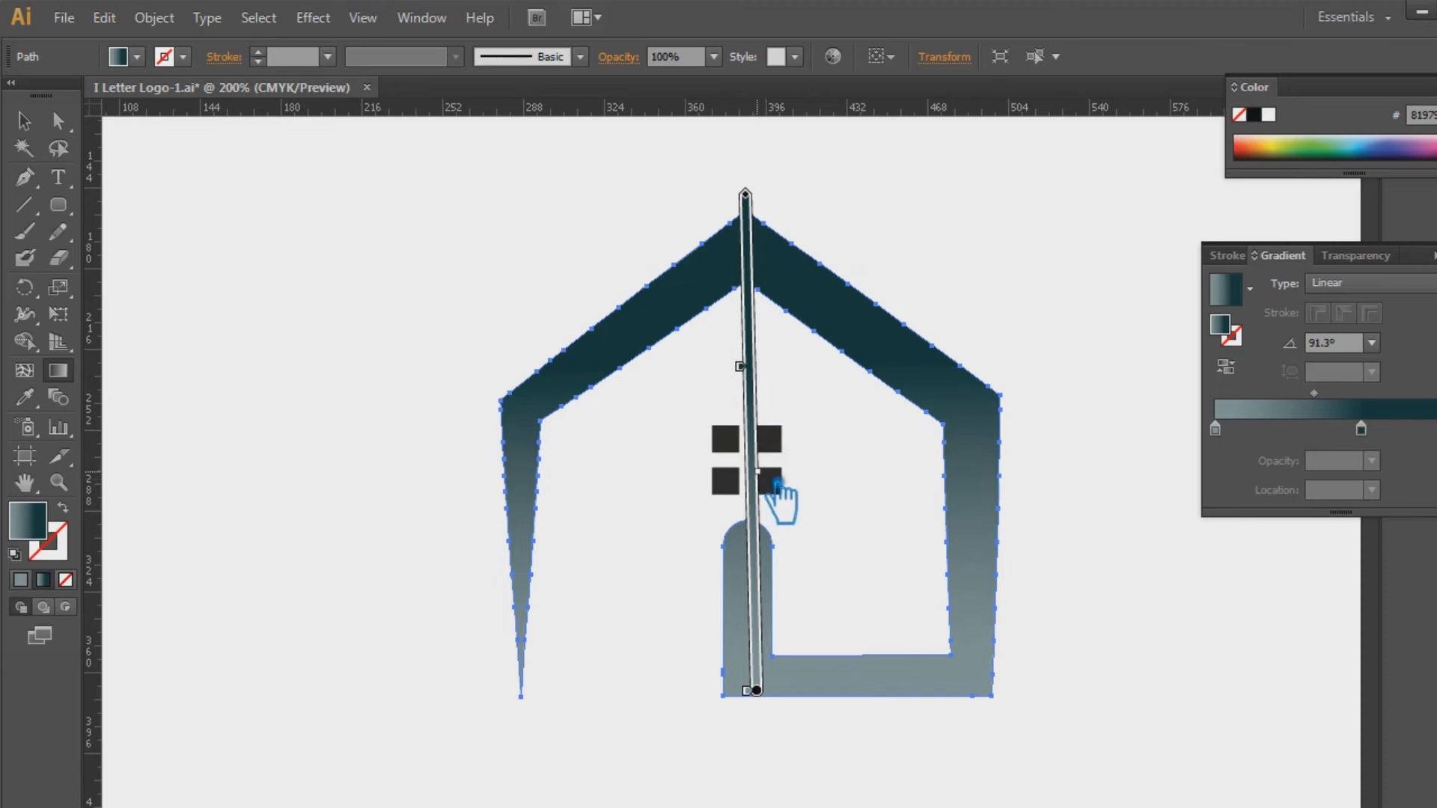
pyautogui.moveTo(778, 494); pyautogui.dragTo(772, 533)
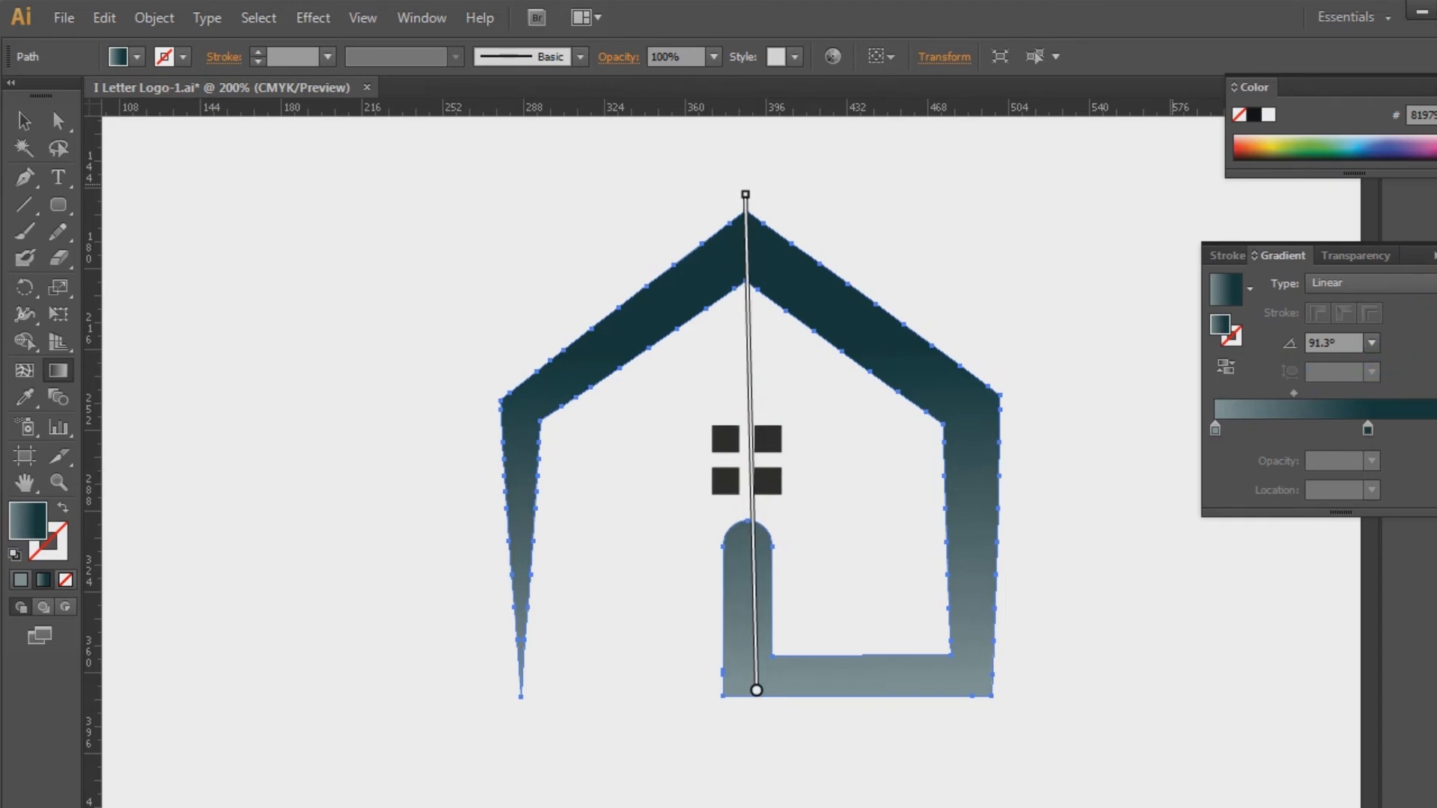
pyautogui.click(24, 121)
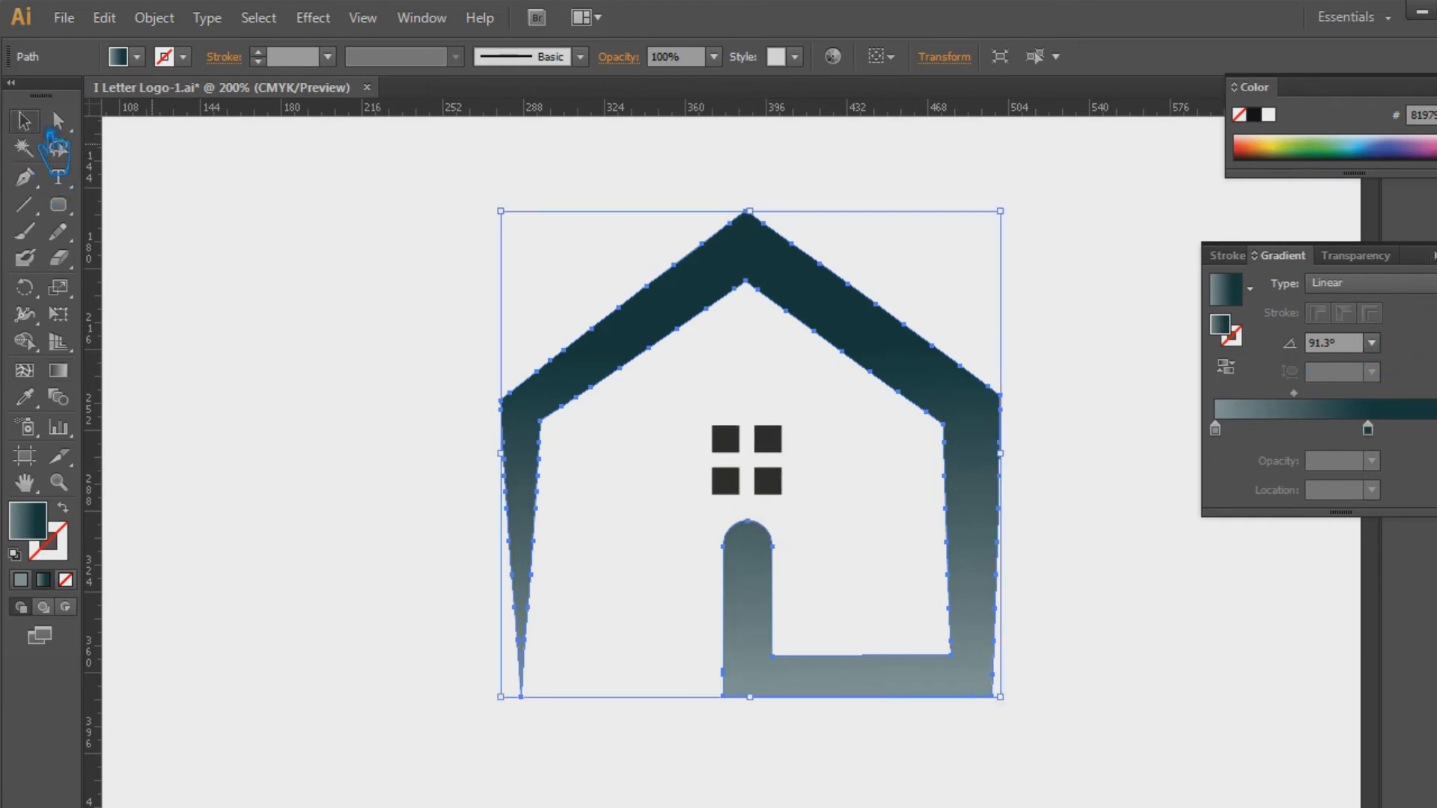
pyautogui.click(1300, 305)
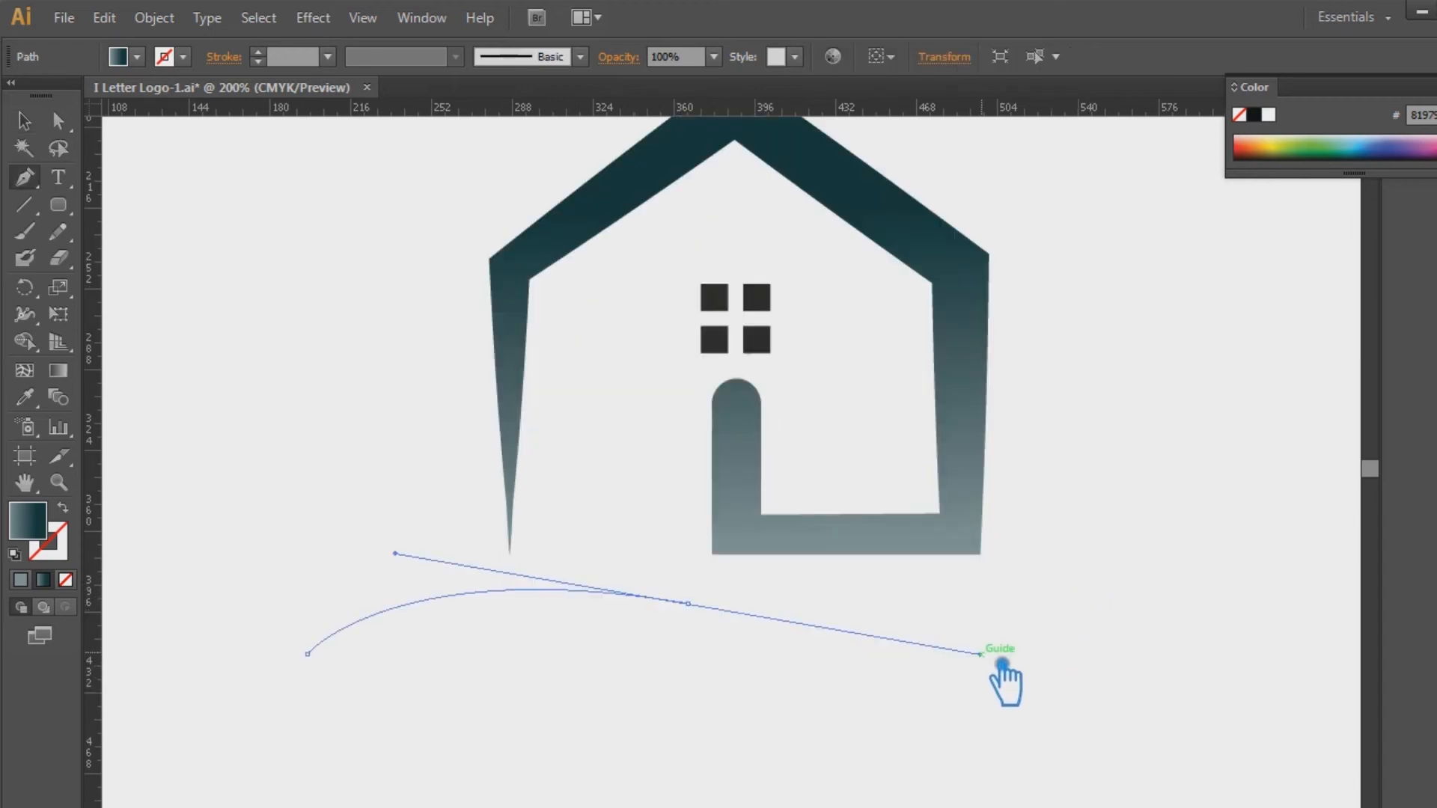
# Step: Finish an S-shaped Pen curve beneath the house, ending at about X 534, Y 383.5 px, and swap its gradient fill to the stroke
pyautogui.moveTo(998, 654); pyautogui.dragTo(982, 654)
pyautogui.moveTo(1065, 583); pyautogui.dragTo(1138, 541)
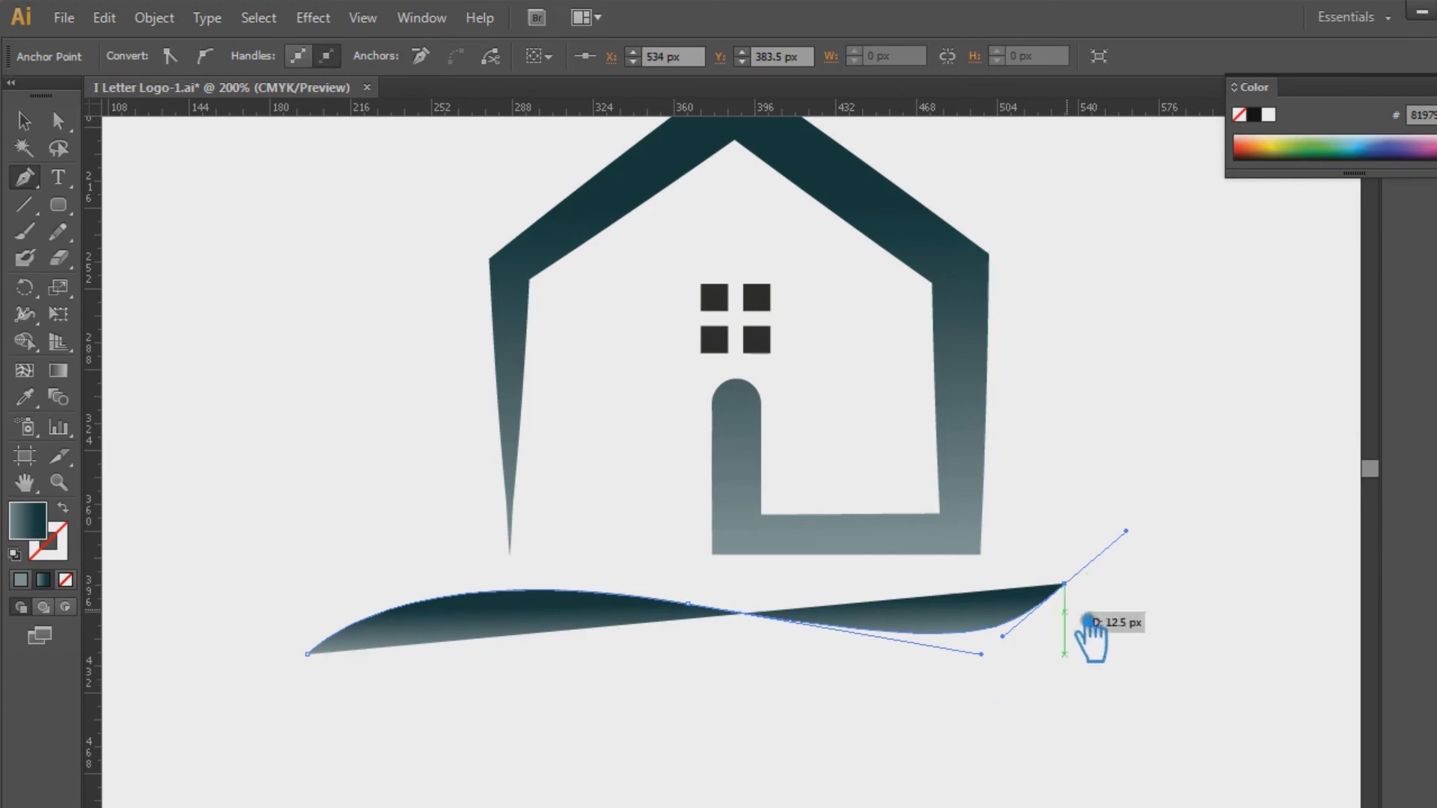
pyautogui.click(1088, 595)
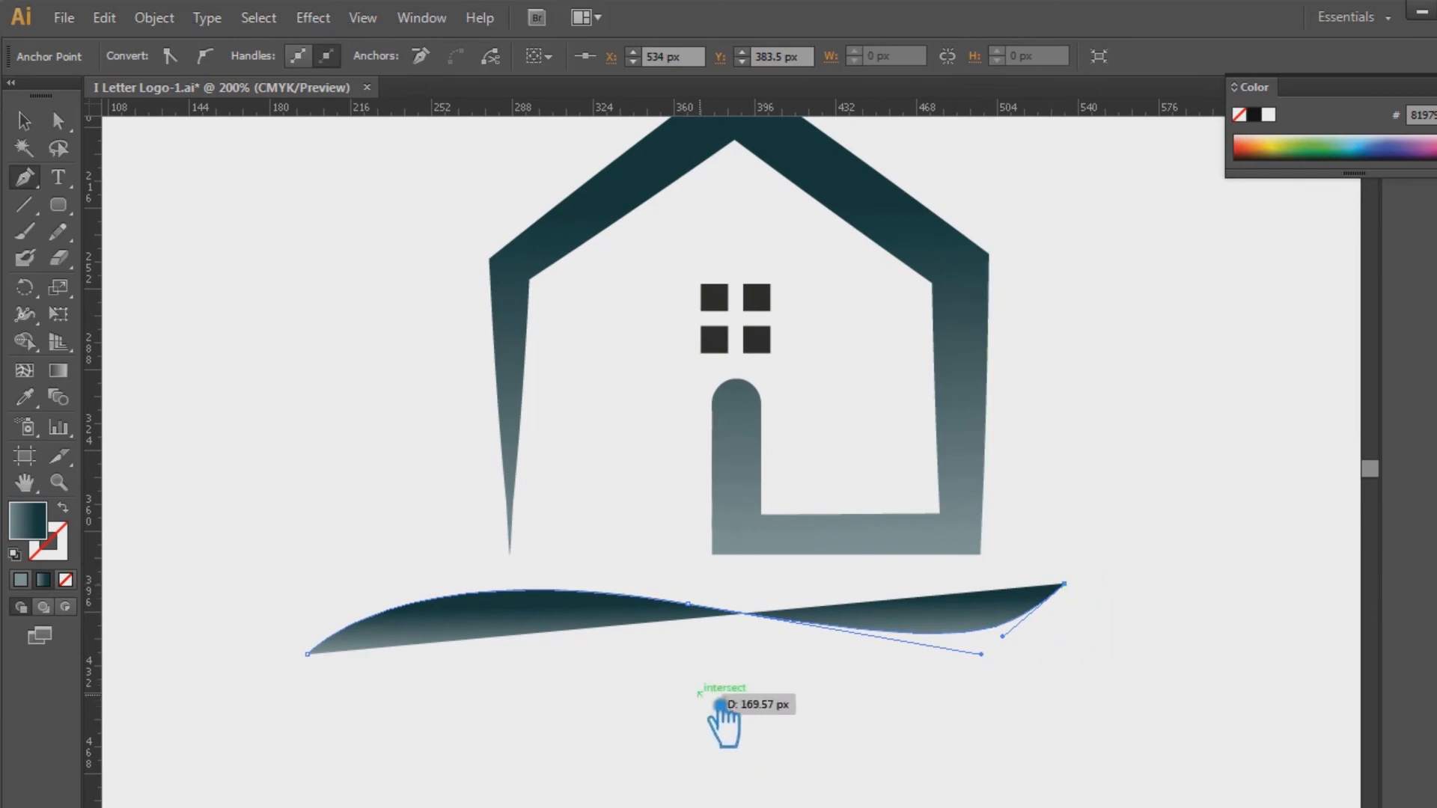
pyautogui.click(63, 508)
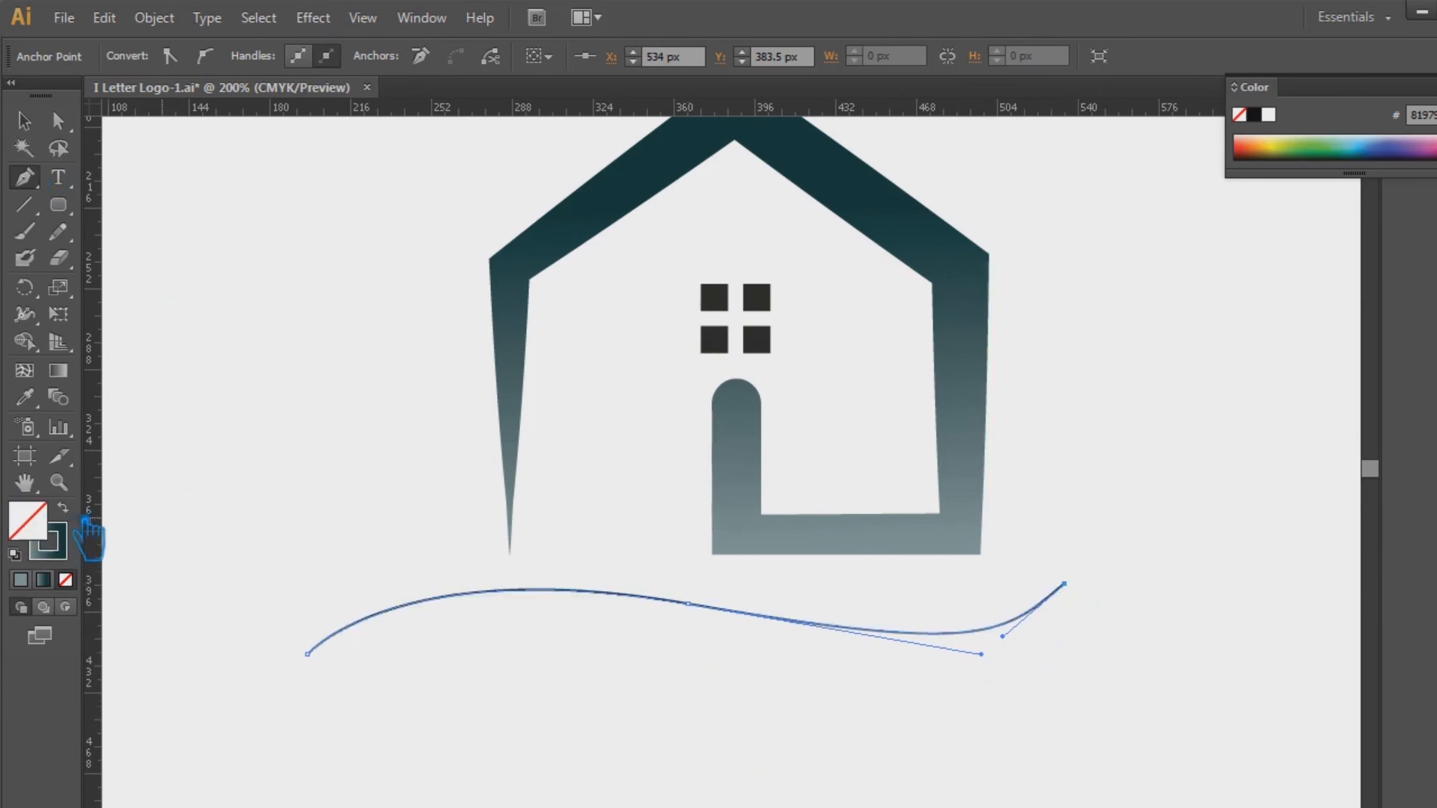
pyautogui.click(26, 122)
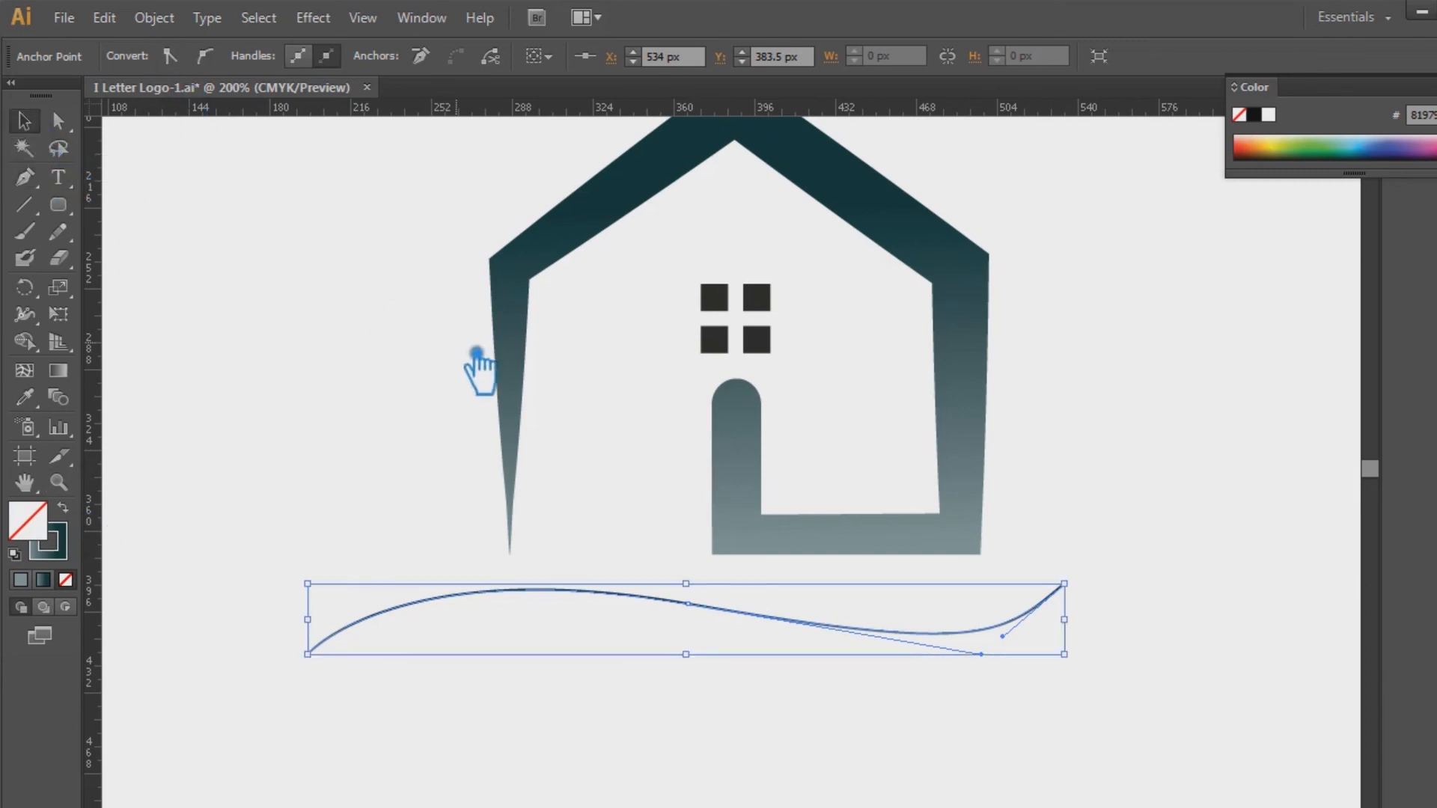
# Step: Move the wavy curve right and slightly up so it sits centred just under the house
pyautogui.click(389, 343)
pyautogui.click(496, 599)
pyautogui.moveTo(527, 591); pyautogui.dragTo(581, 578)
# Step: Give the wavy curve an 11 pt stroke with a width profile tapering at both ends
pyautogui.click(75, 552)
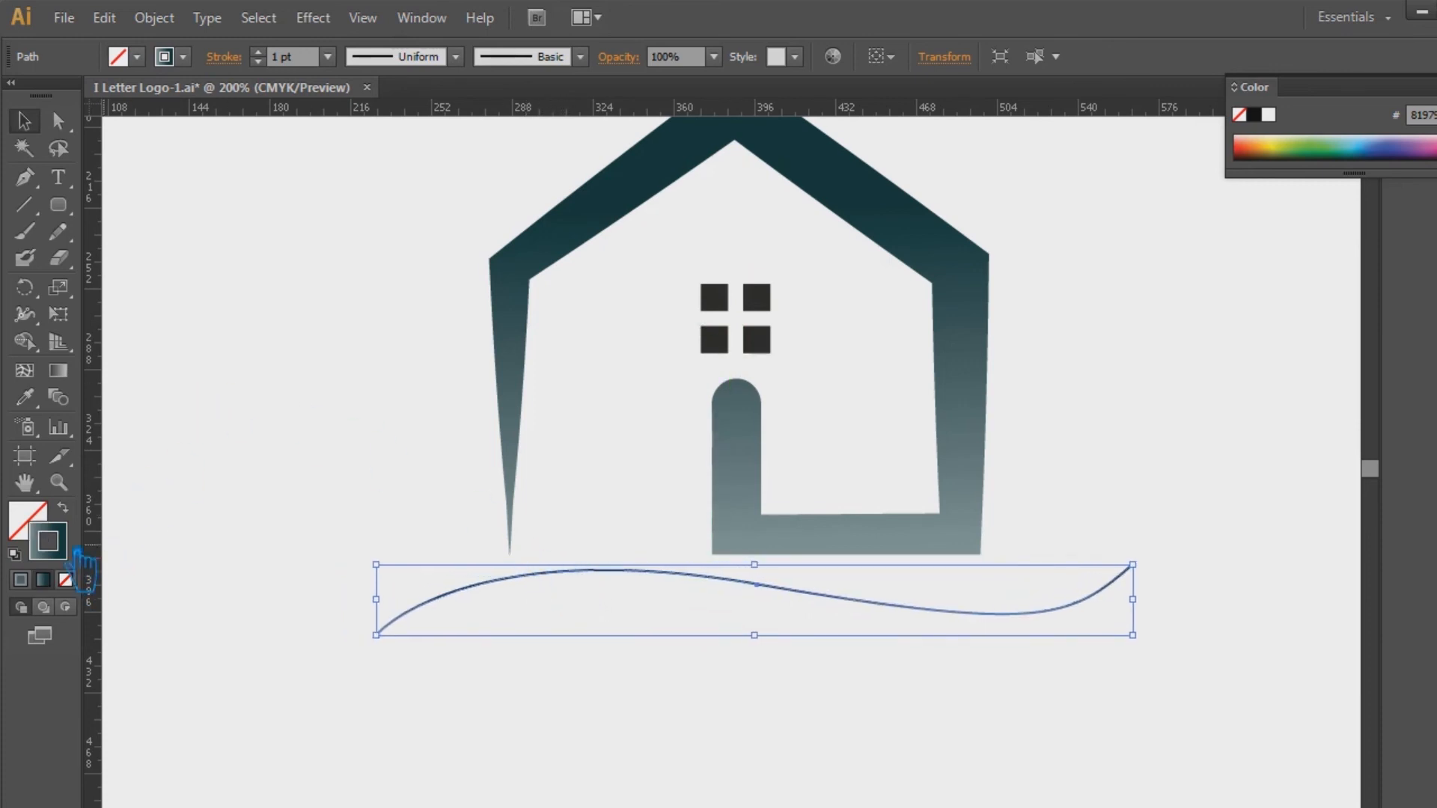
pyautogui.scroll(10, 278, 65)
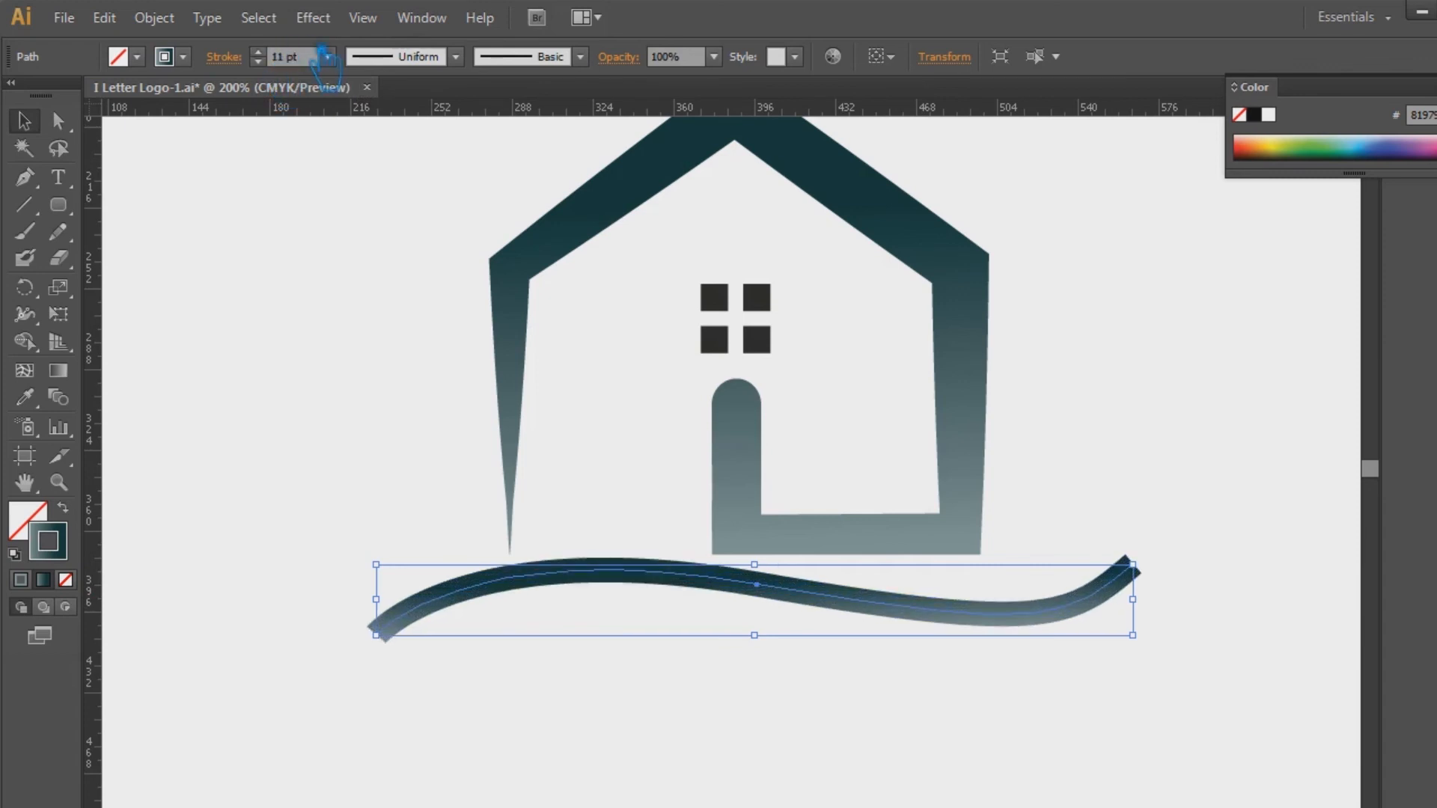
pyautogui.click(455, 56)
pyautogui.click(427, 135)
pyautogui.click(1210, 456)
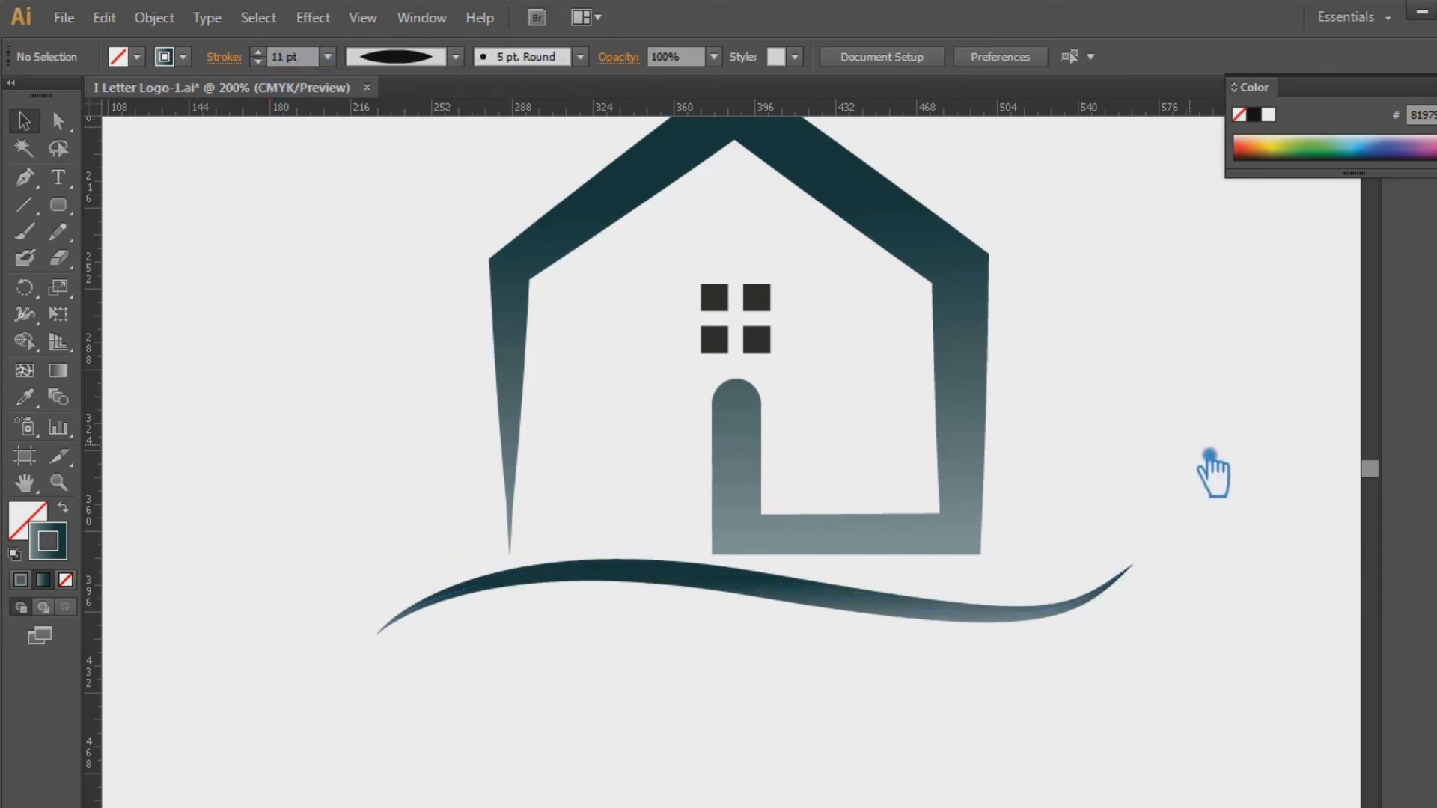
# Step: Thicken the tapered wave's stroke to 16 pt
pyautogui.scroll(3, 1078, 542)
pyautogui.click(892, 653)
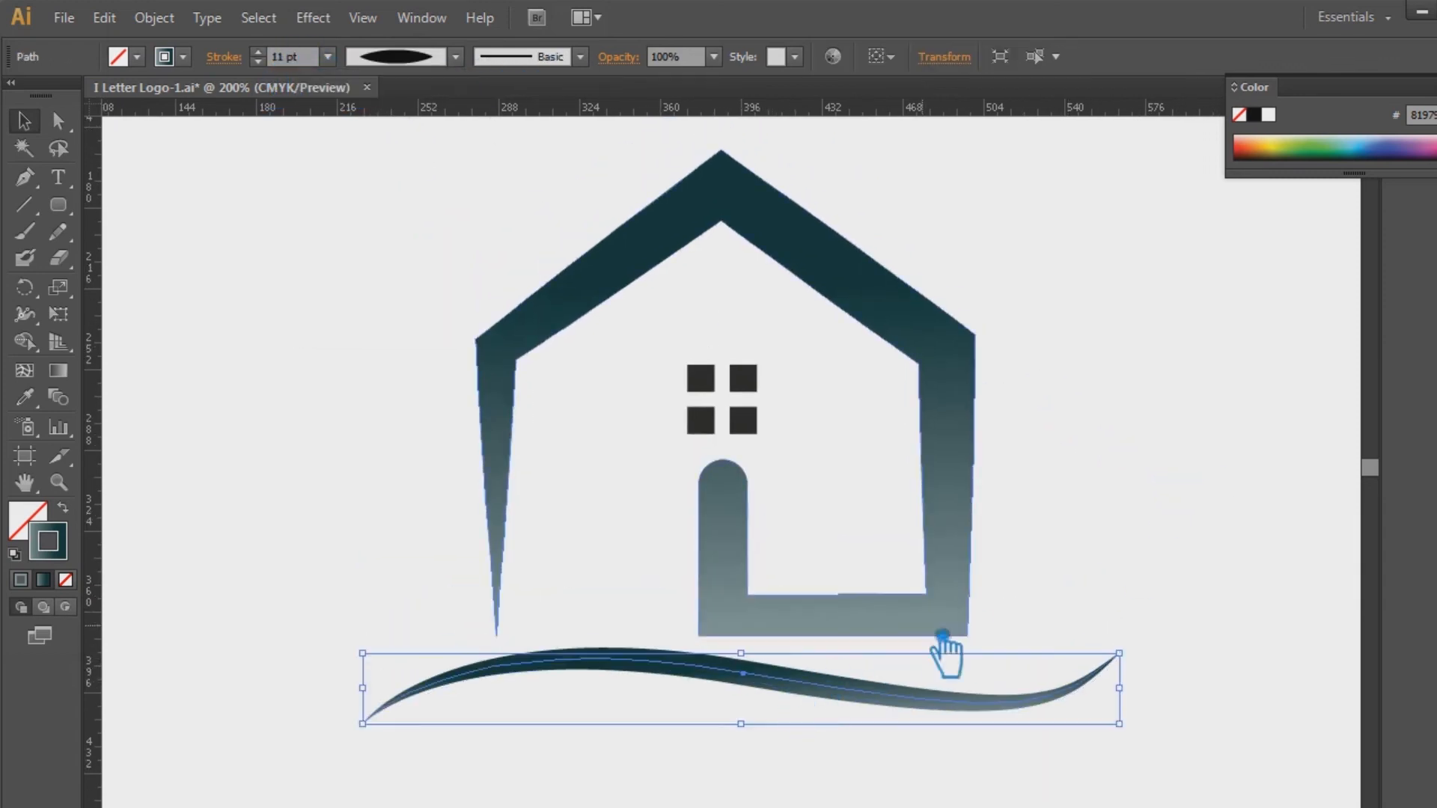
pyautogui.scroll(7, 278, 64)
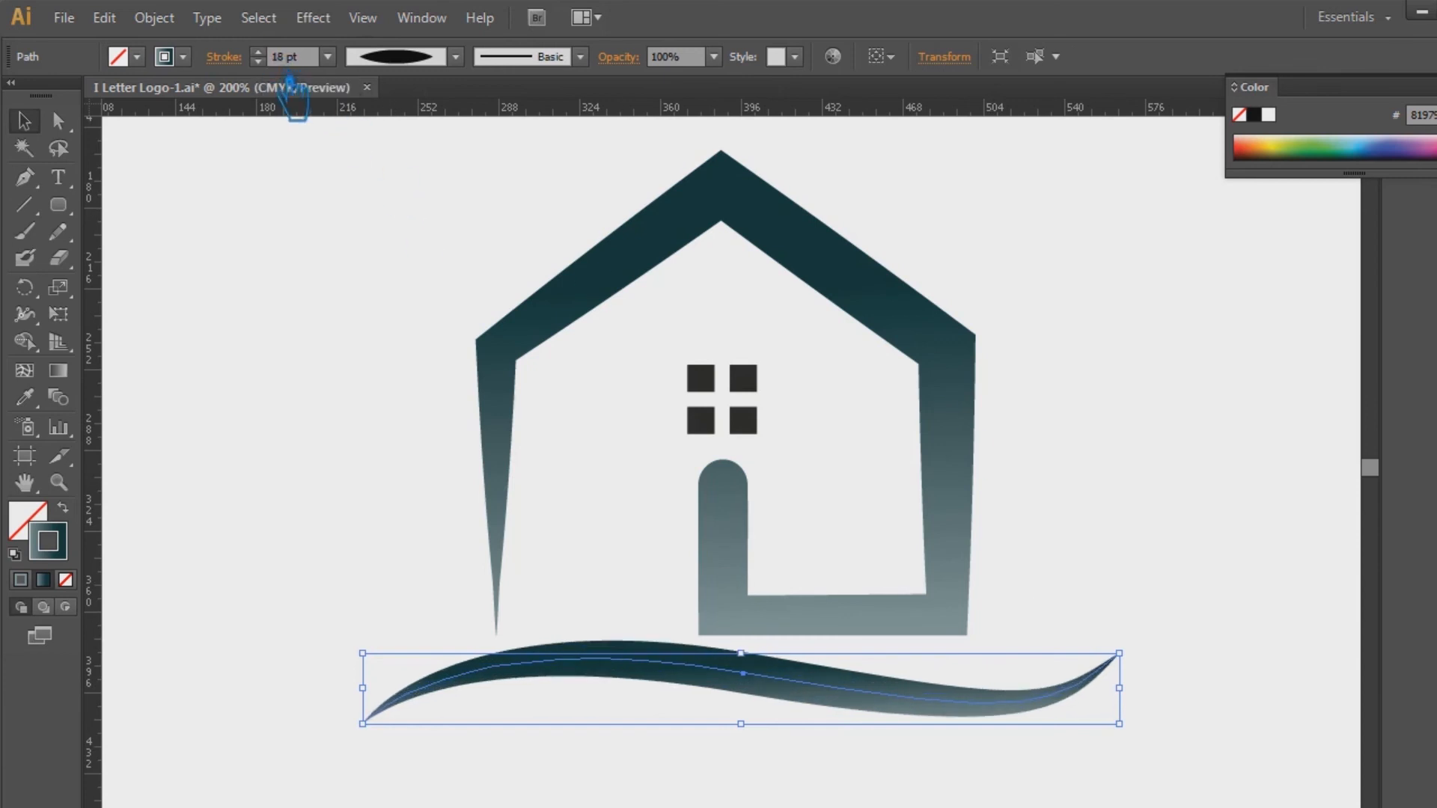
pyautogui.scroll(-2, 283, 78)
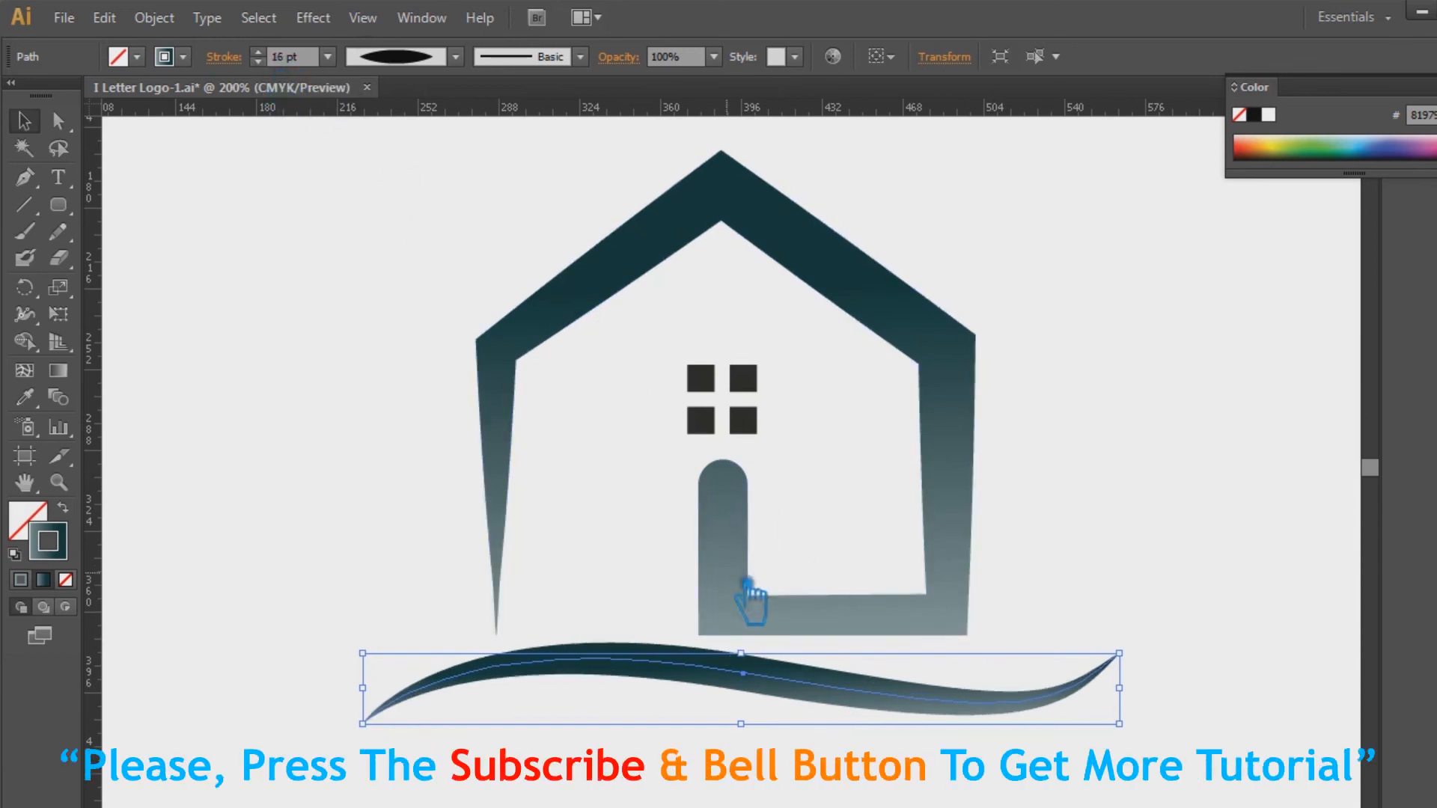
# Step: Adjust the wave's gradient stroke and replace it with the solid near-black of the window panes
pyautogui.press('a')
pyautogui.doubleClick(58, 370)
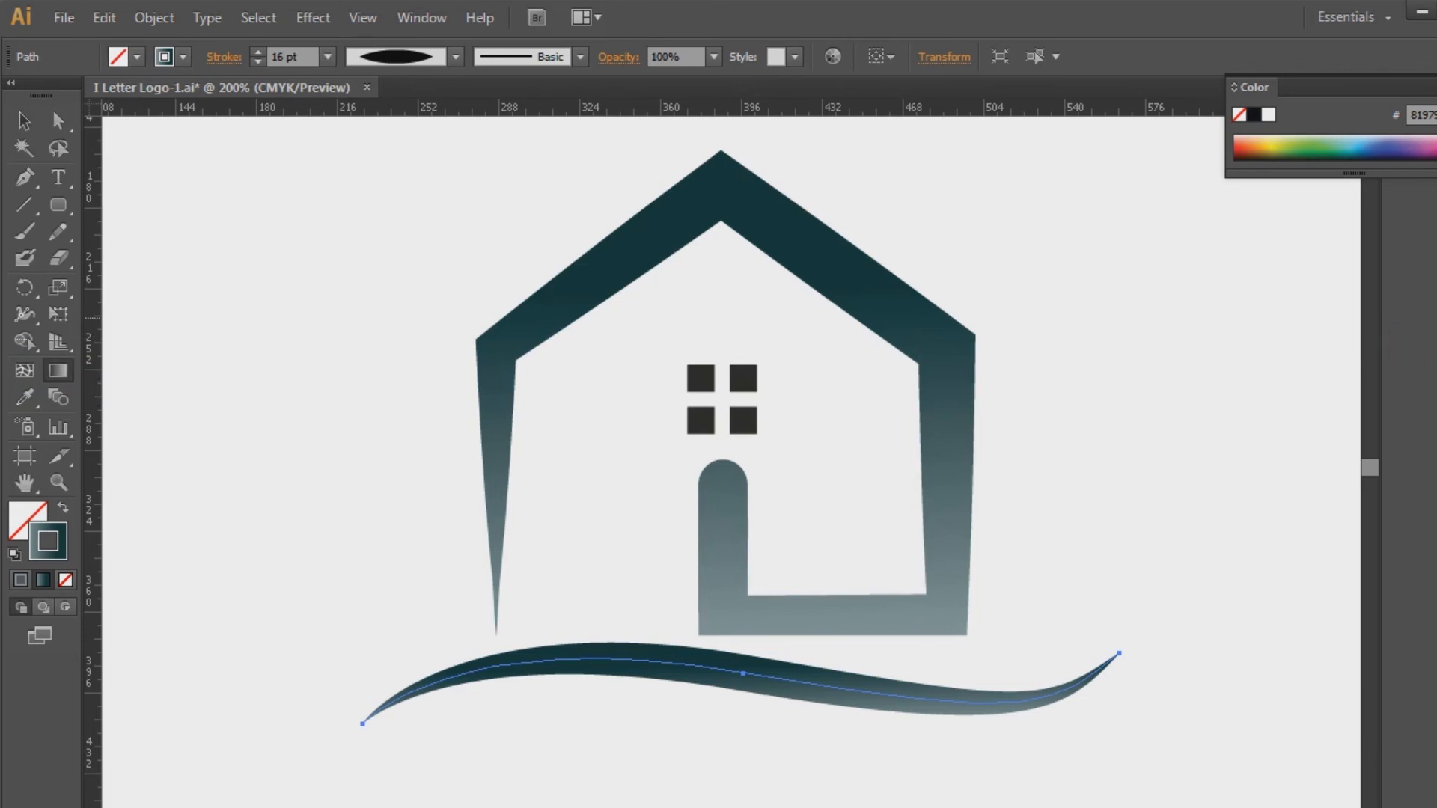
pyautogui.click(1369, 430)
pyautogui.moveTo(1386, 438); pyautogui.dragTo(1390, 400)
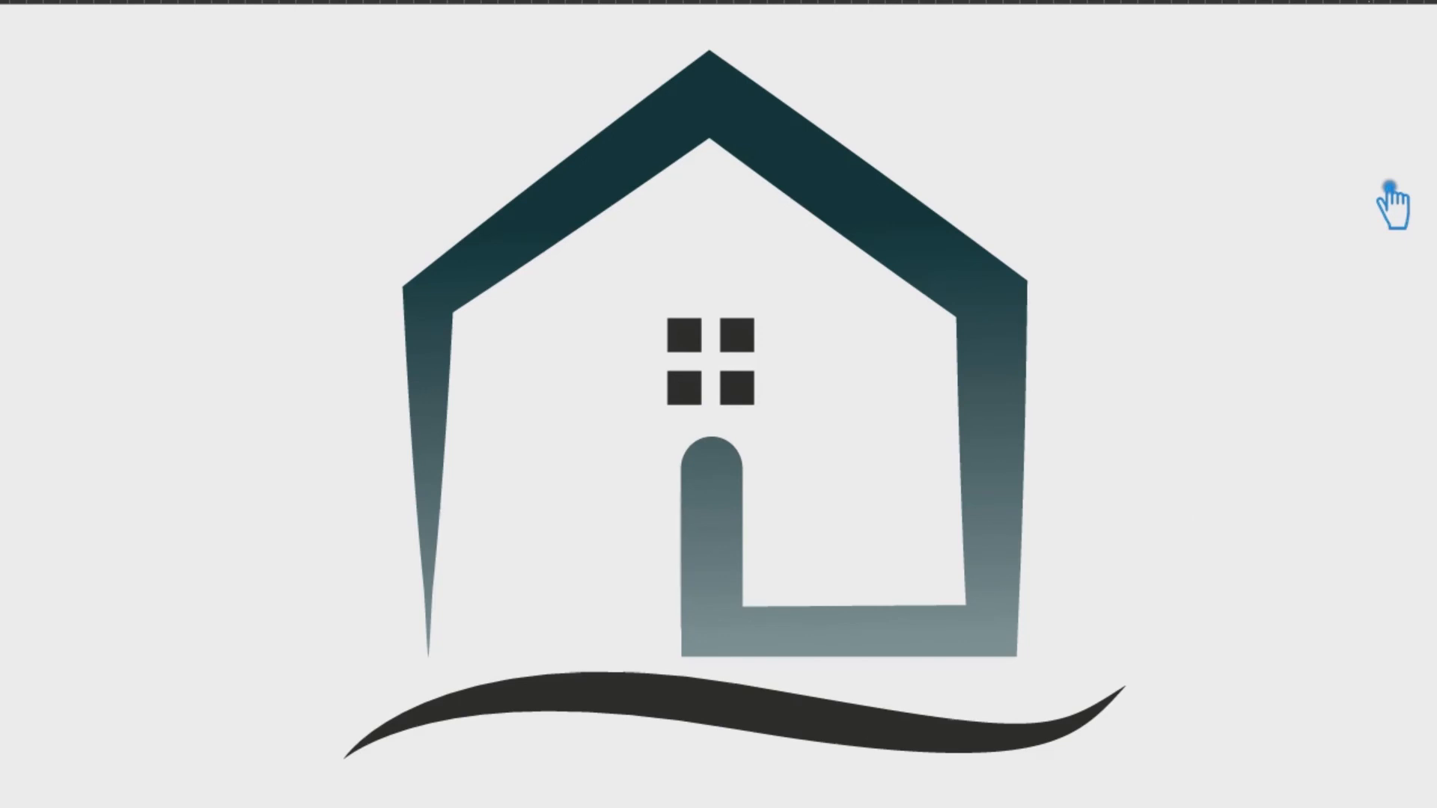